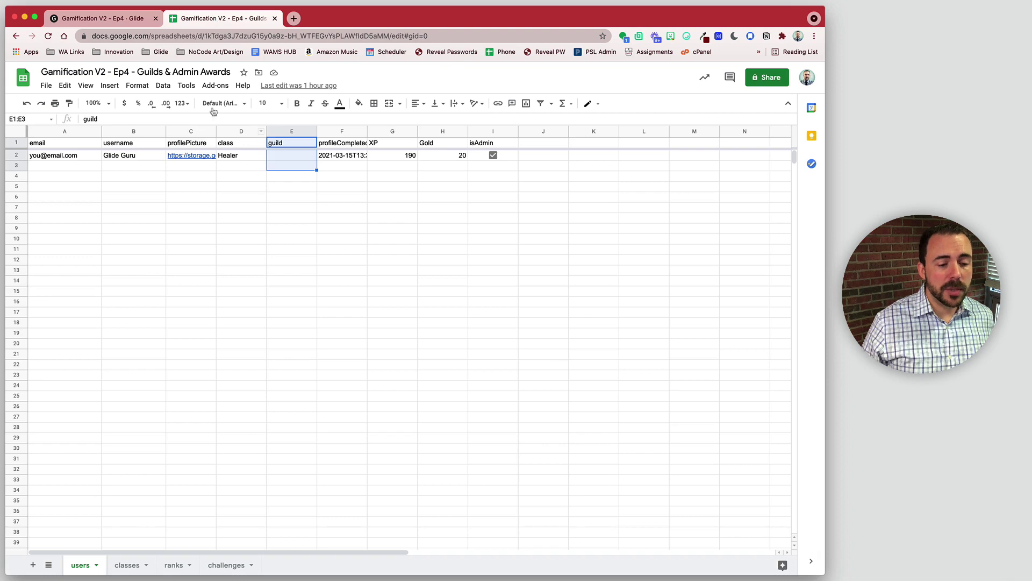
- Add a new sheet after the users sheet and name it guilds
left_click(127, 565)
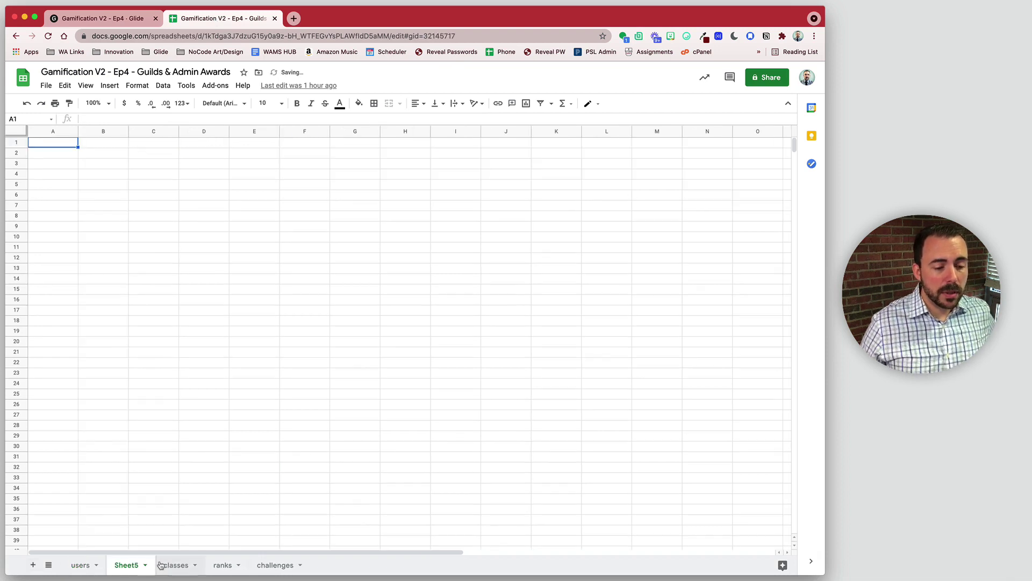
double_click(129, 565)
type("guilds")
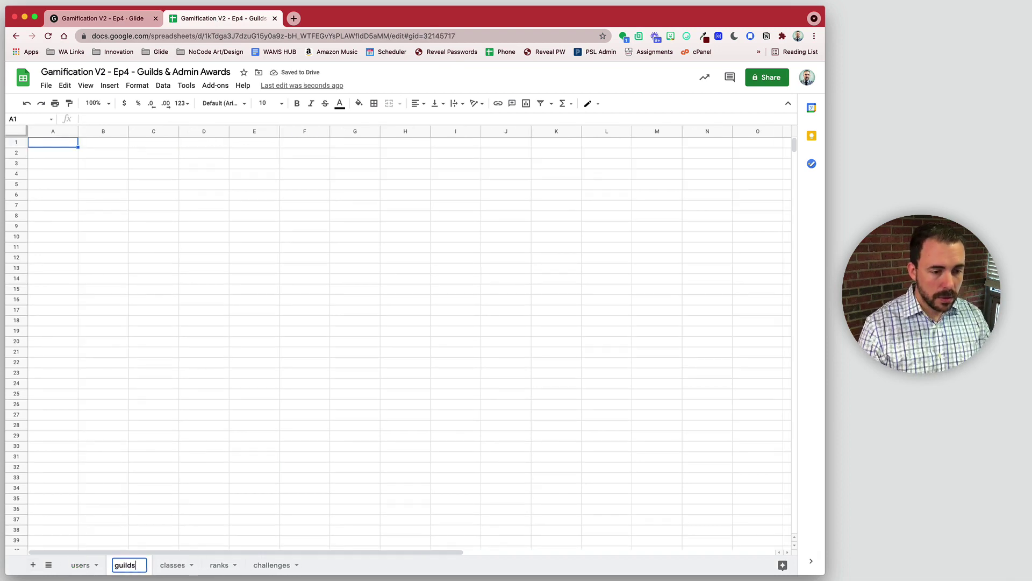
key("Return")
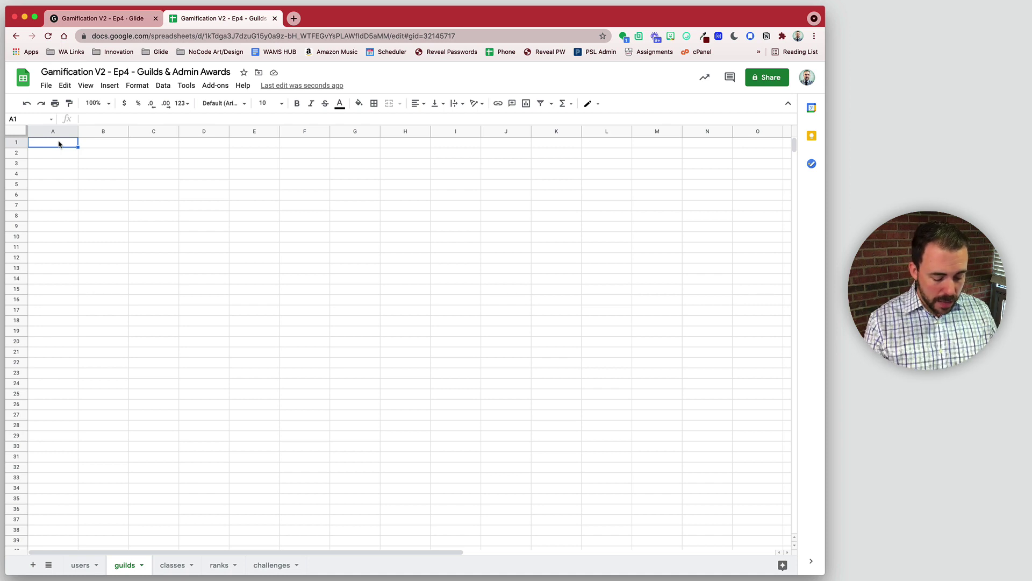
- Enter the headers Guild Name, Guild Emblem, Description, Color, Image and Symbol across row 1, and freeze that row
type("Guild Name")
key("Tab")
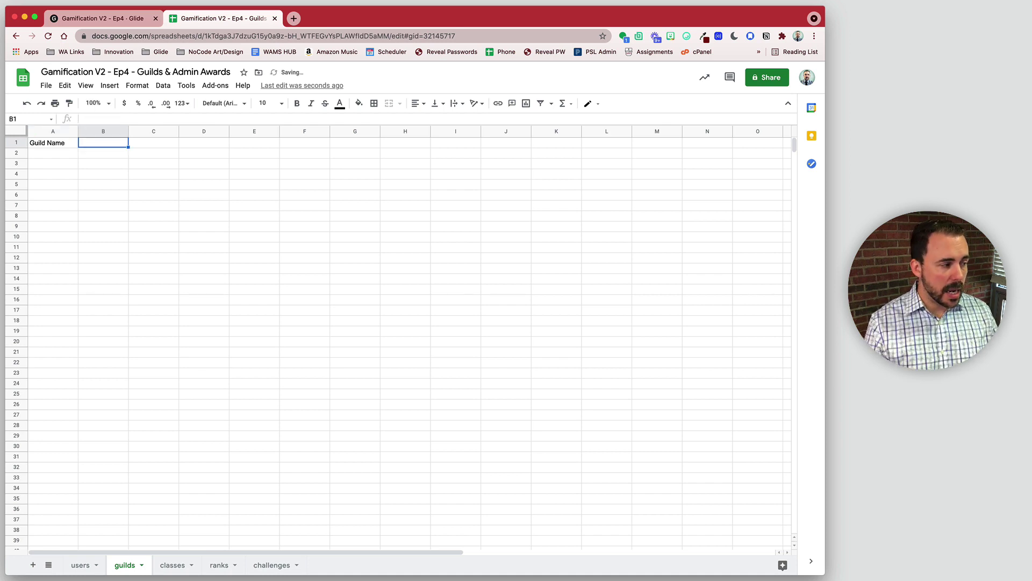
type("Guild Emblem")
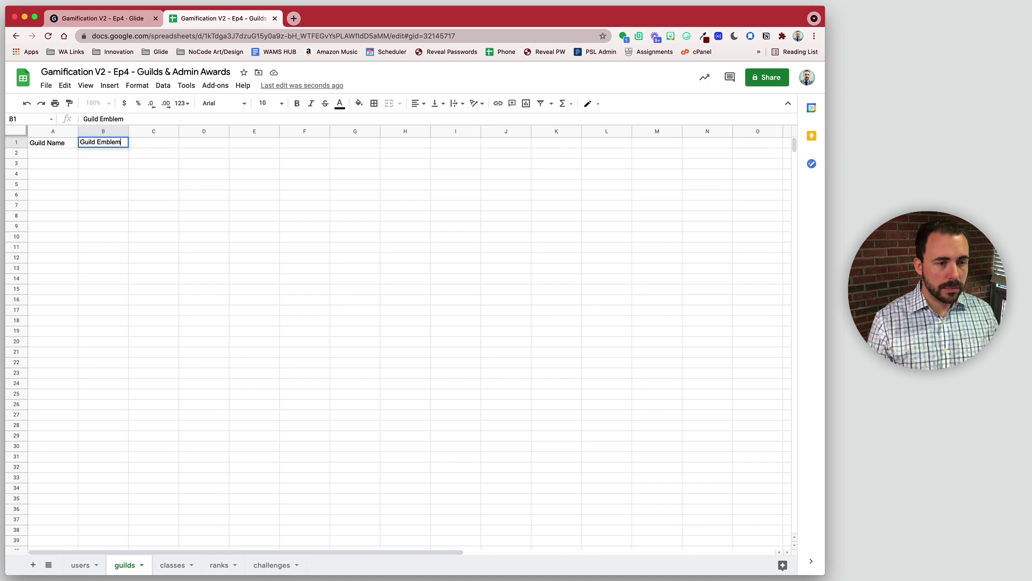
key("Tab")
type("Description")
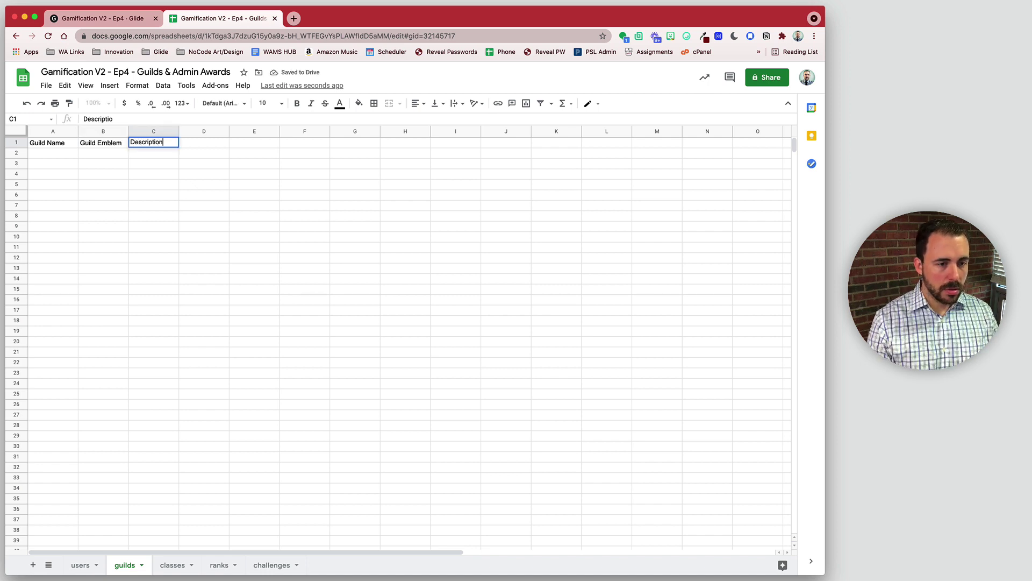
key("Tab")
type("Color")
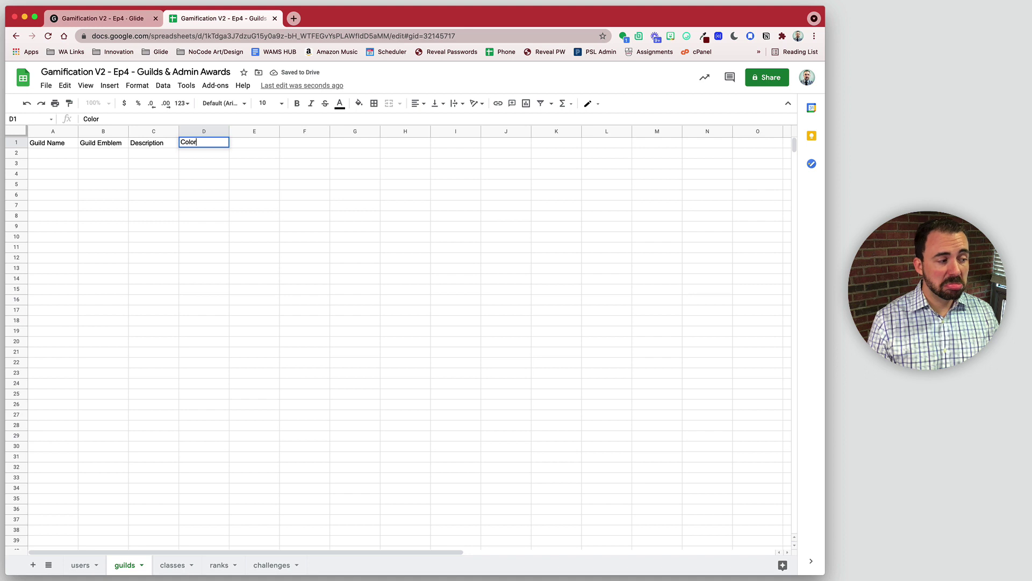
key("Tab")
type("Image")
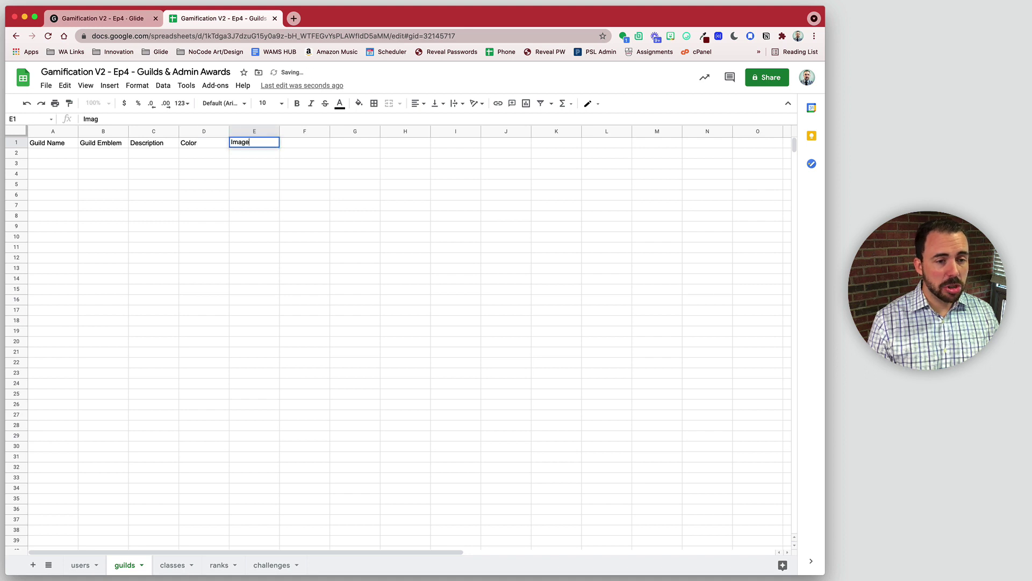
key("Tab")
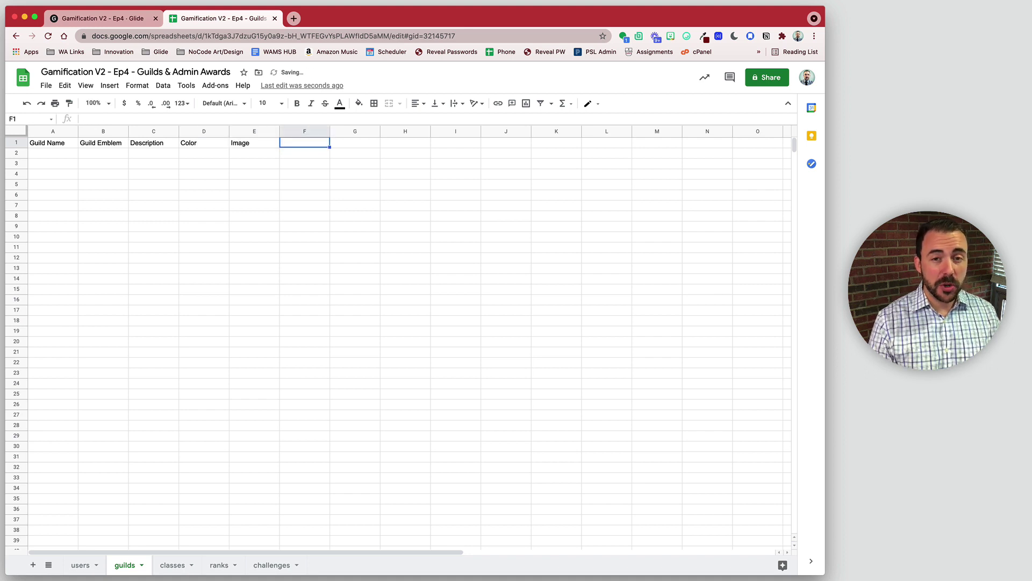
type("Sy")
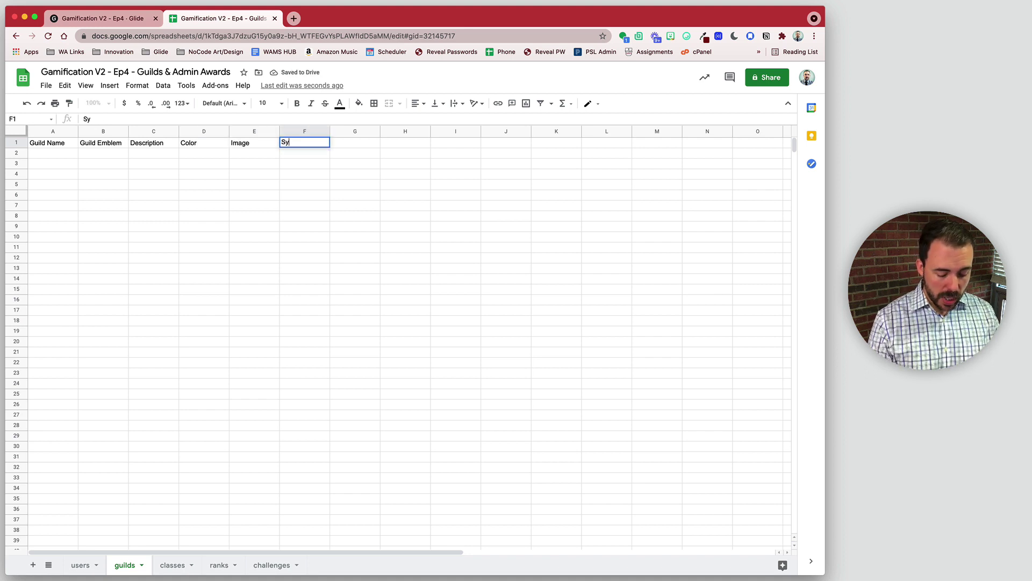
type("mbol")
key("Tab")
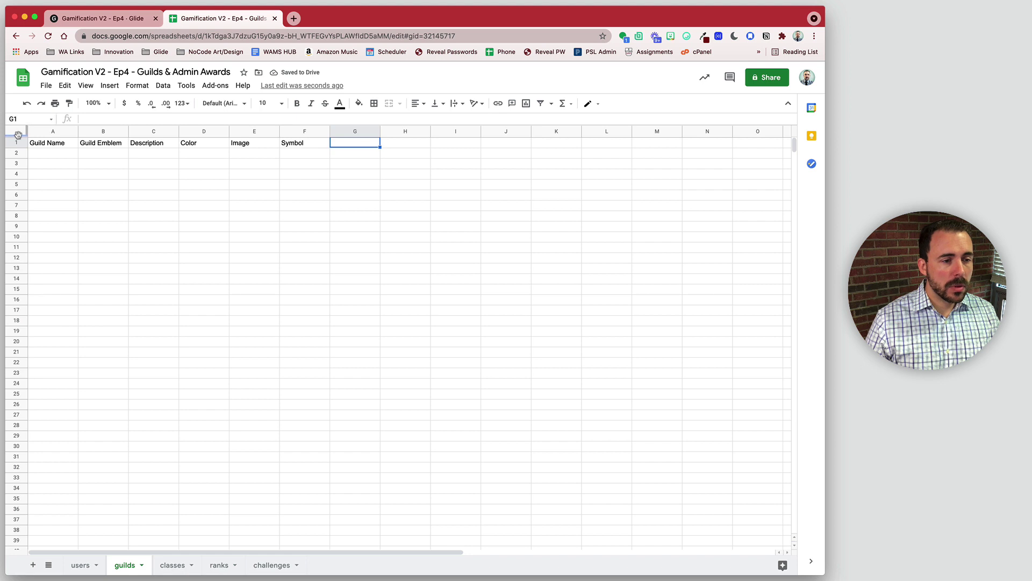
left_click_drag(16, 133, 15, 146)
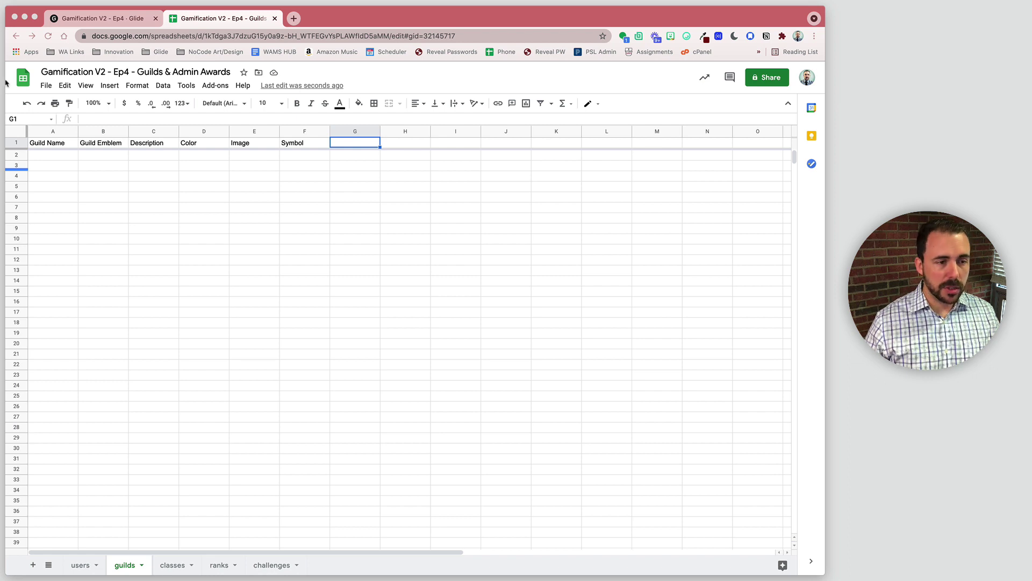
- Paste the six guild records, Canis through Phoenix, starting in cell A2 and clear their formatting
left_click(65, 156)
type("Canis\tDog\tPerseverance: Actively achieves one's goals.\tYellow\t\t🌱 Earth Draco\tDragon\tLoyalty: Protects at all cost.\tPurple\t\t🔥 Fire Delphinus\tDolphin\tCourage: Braves the unknown and defies all odds.\tBlue\t\t🌊 Water Lynx\tLynx\tWisdom: Seeks knowledge and understanding.\tGreen\t\t🌱 Earth Pegasus\tPegasus\tOriginality: Empowers others by being true to oneself.\tSlate\t\t🌊 Water Phoenix\tPhoenix\tResilience: Endures regardless of circumstance.\tOrange\t\t🔥 Fire")
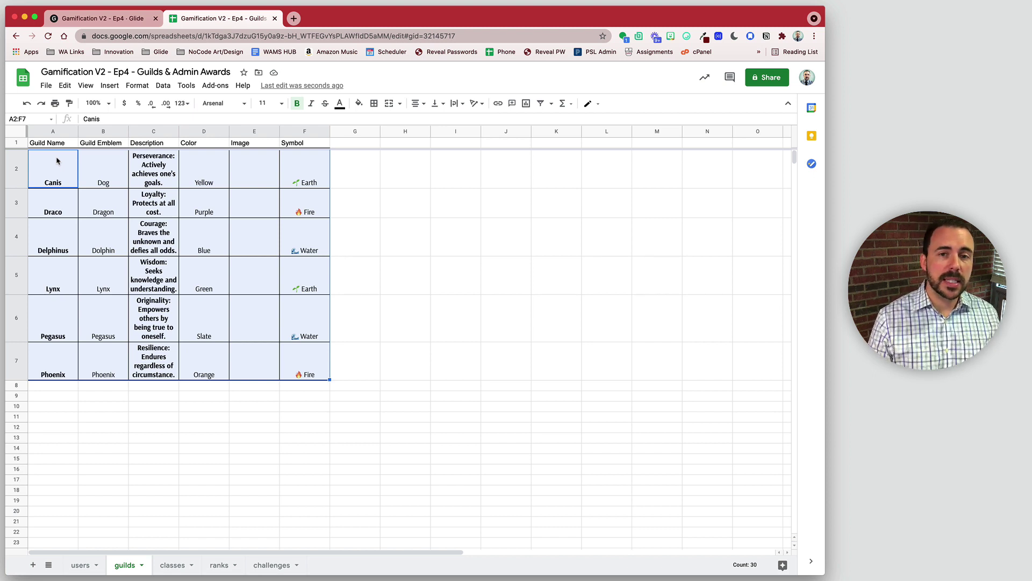
key("super+backslash")
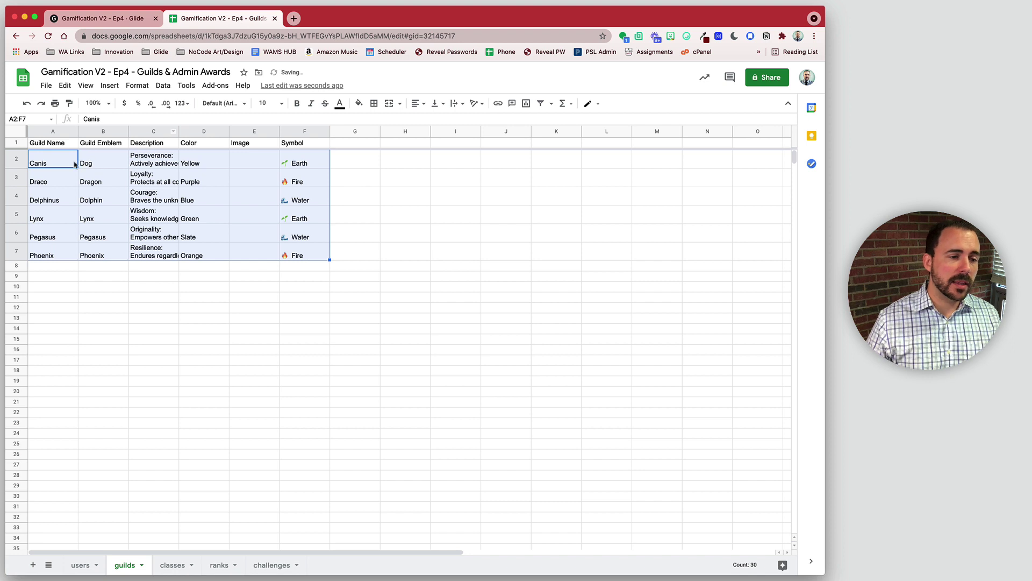
- Widen the Description column and select the empty Image cells E2:E7
left_click(122, 174)
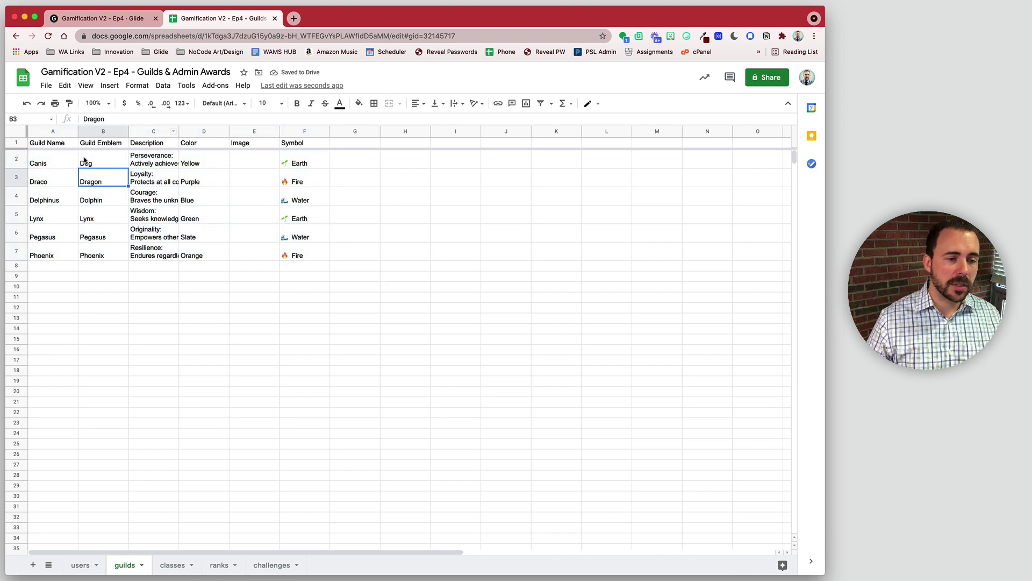
left_click_drag(179, 132, 235, 215)
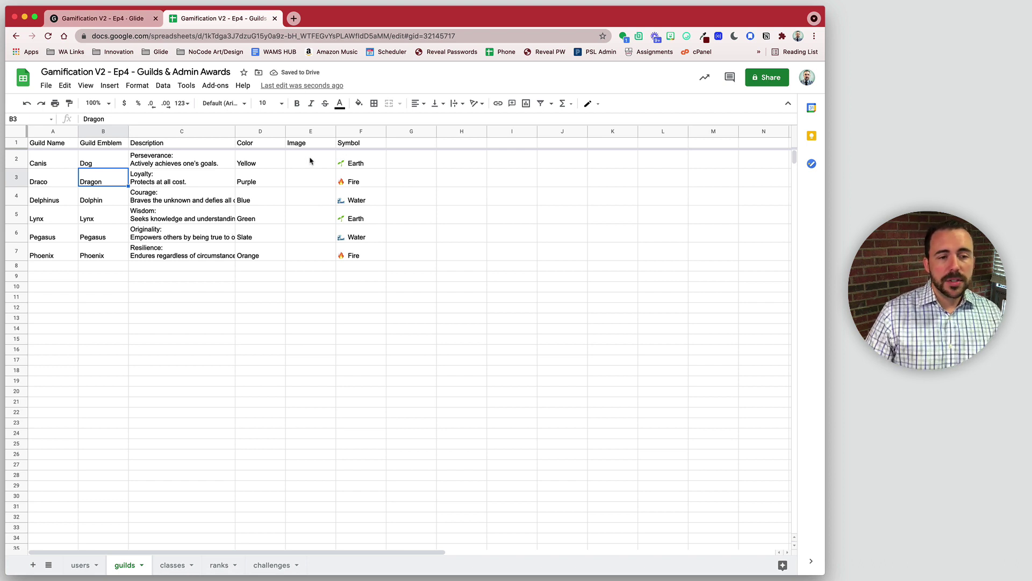
left_click_drag(310, 161, 308, 256)
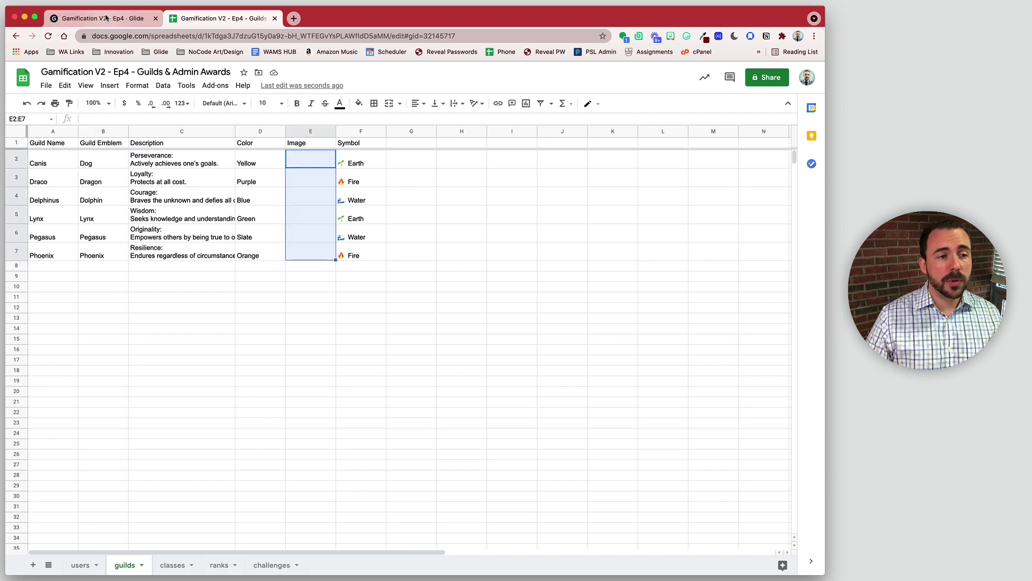
- Switch to the Glide app project and open the guilds table in its data editor
left_click(106, 18)
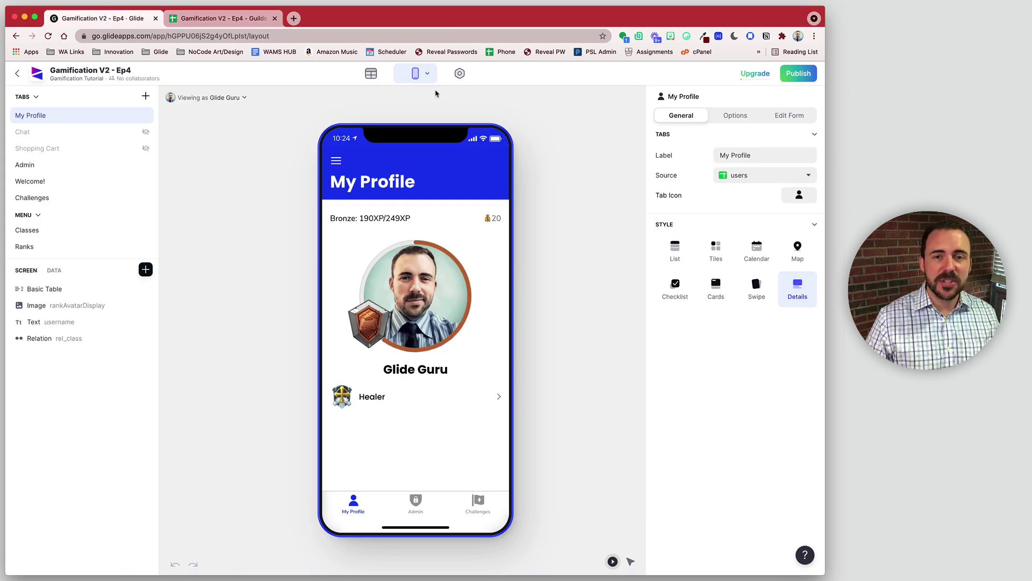
mouse_move(371, 76)
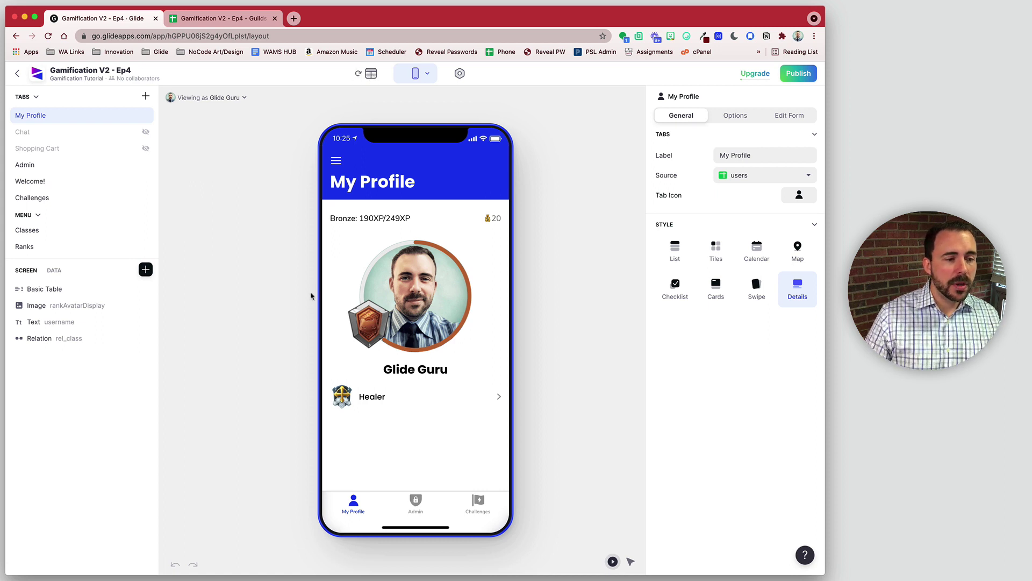
left_click(371, 75)
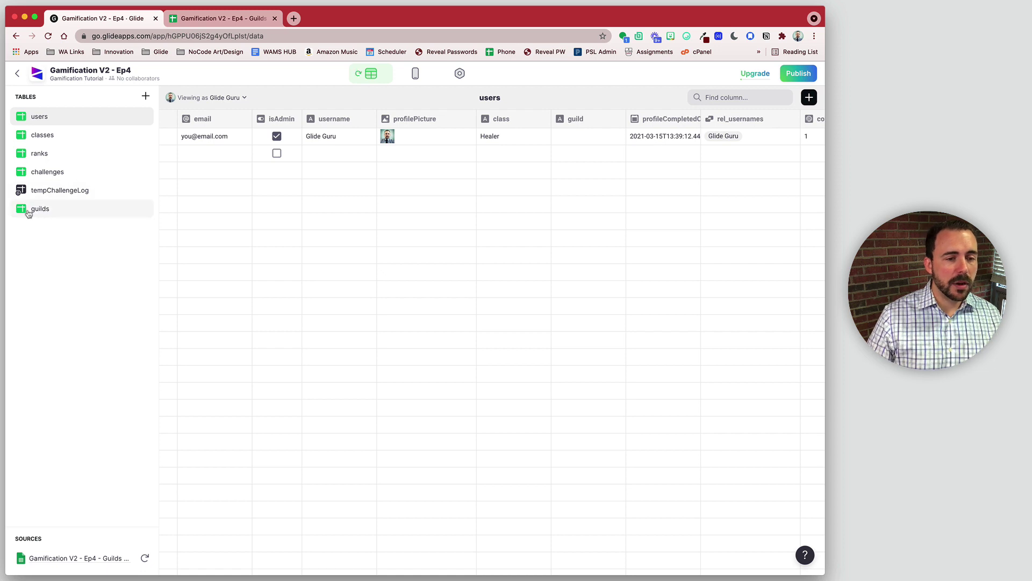
left_click(36, 213)
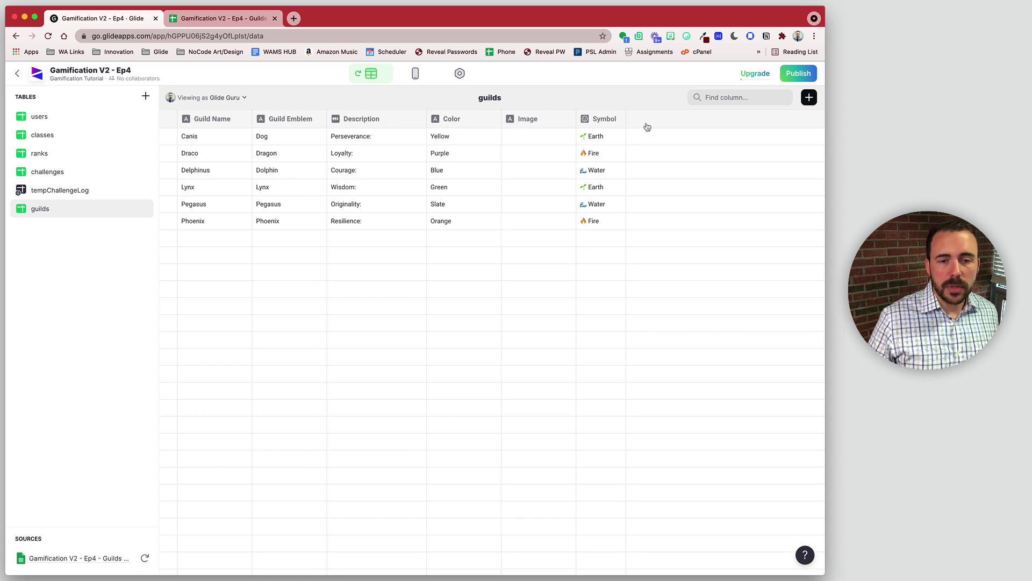
- Change the Symbol column's type to Text in the guilds table
left_click(585, 227)
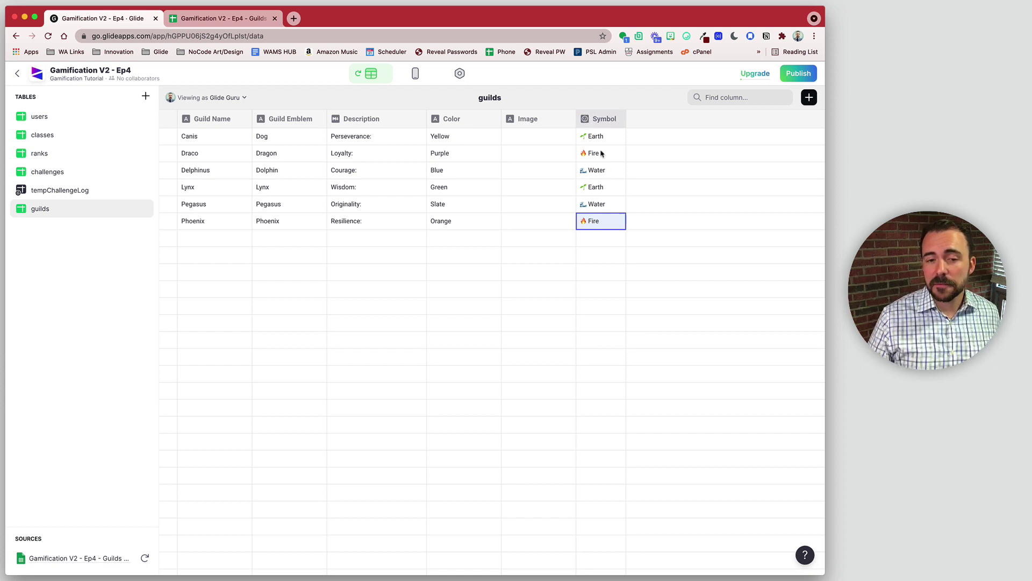
left_click(619, 120)
left_click(607, 138)
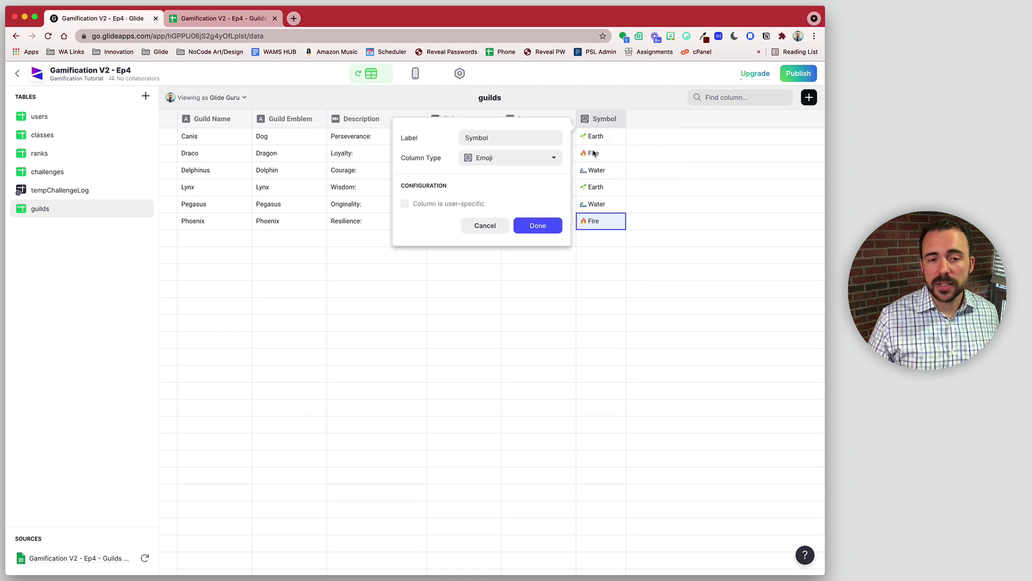
left_click(540, 157)
left_click(518, 178)
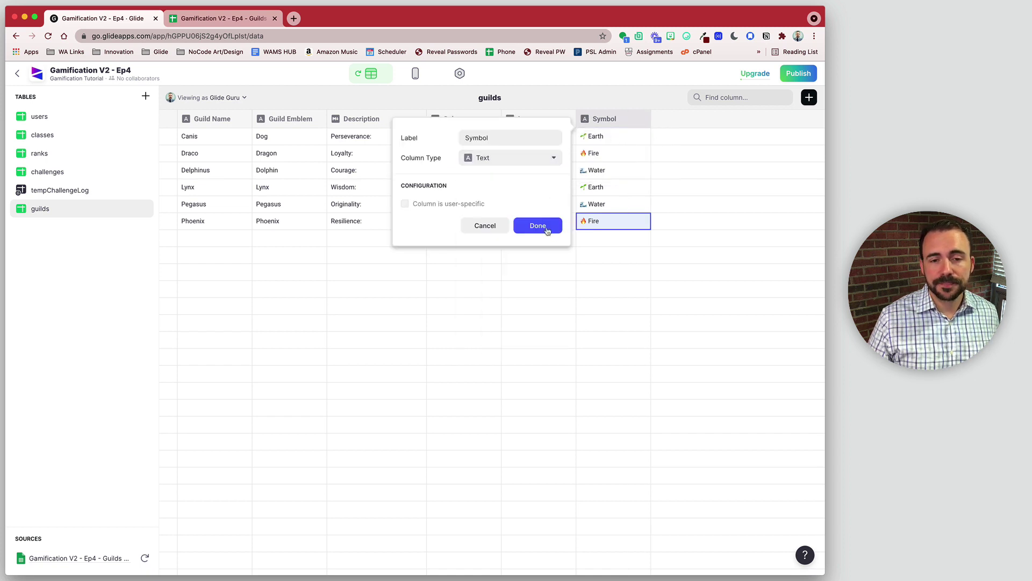
left_click(547, 228)
- Change the Image column's type to Image in the guilds table
left_click(568, 119)
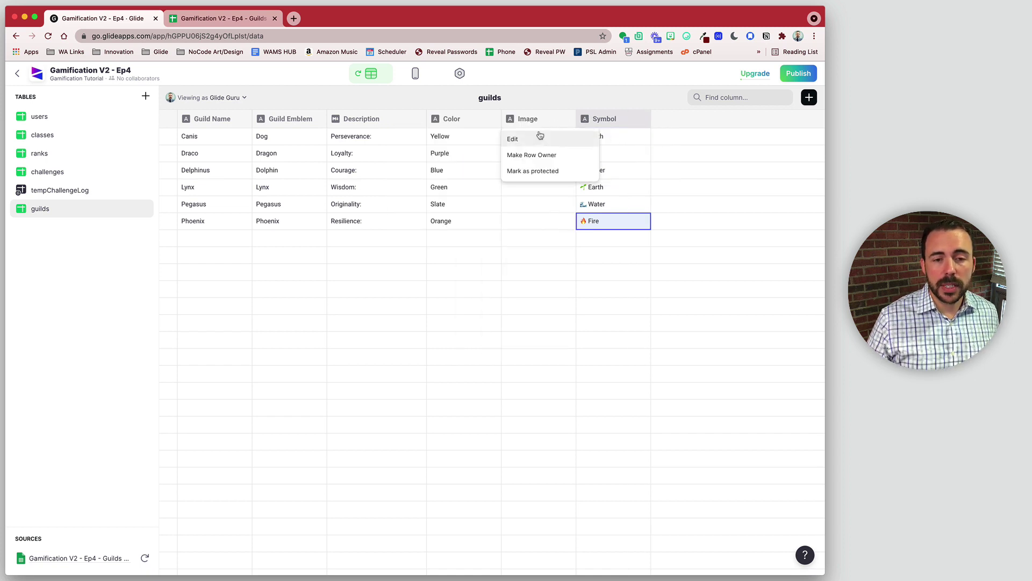
left_click(539, 138)
left_click(477, 154)
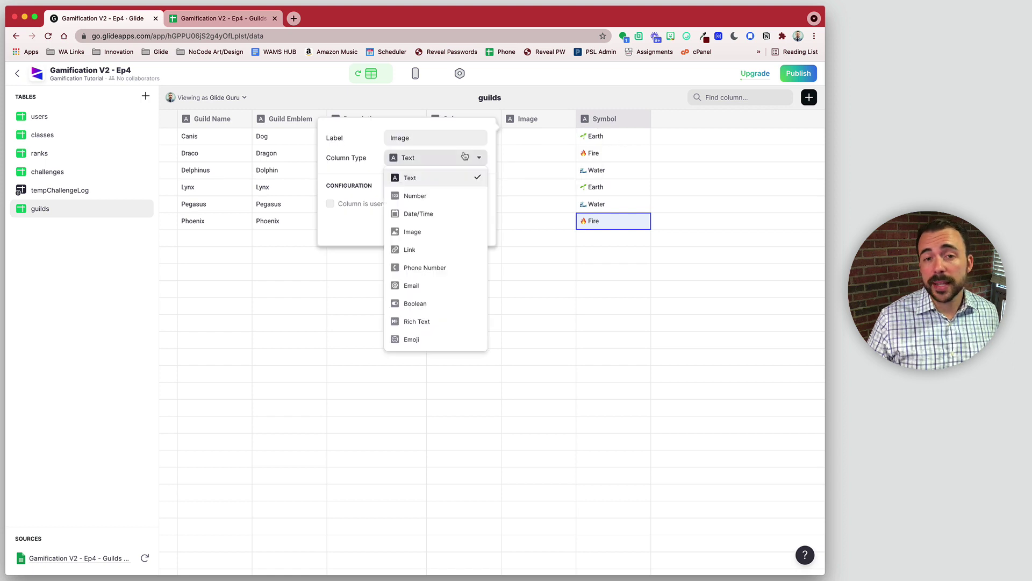
left_click(420, 235)
left_click(457, 225)
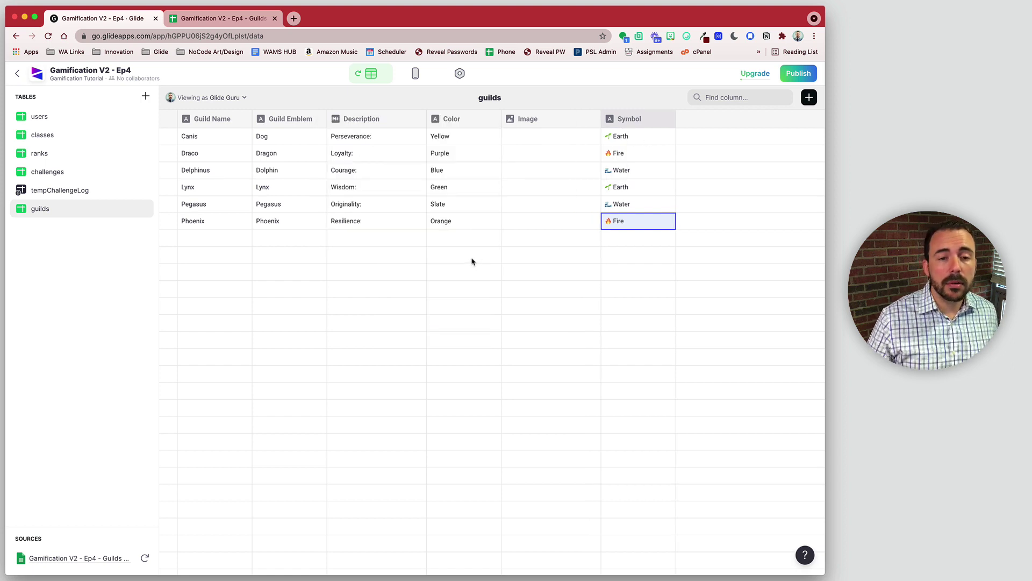
- Upload the yellow dog picture into the Image cell of the Canis row
left_click(536, 136)
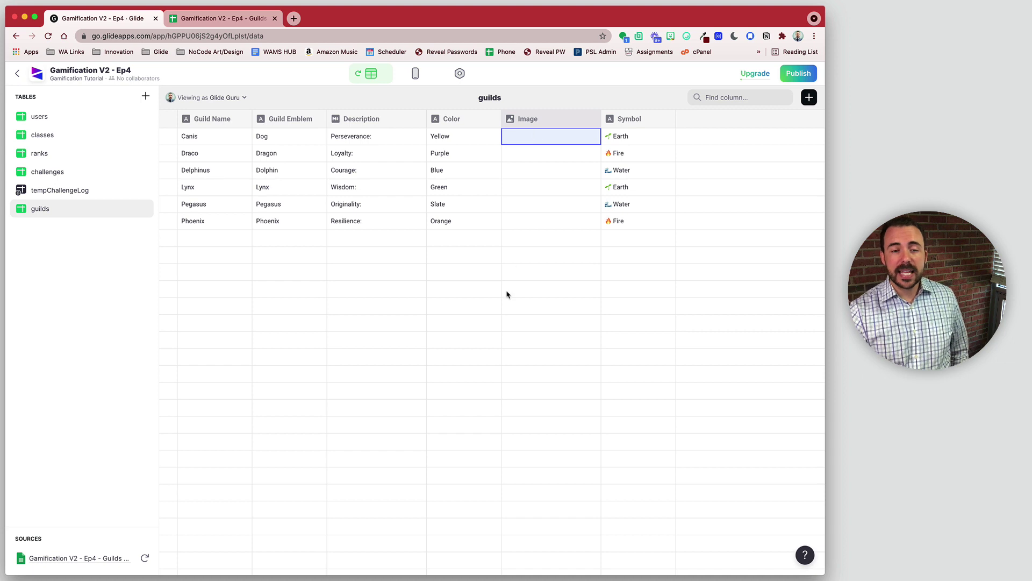
double_click(539, 141)
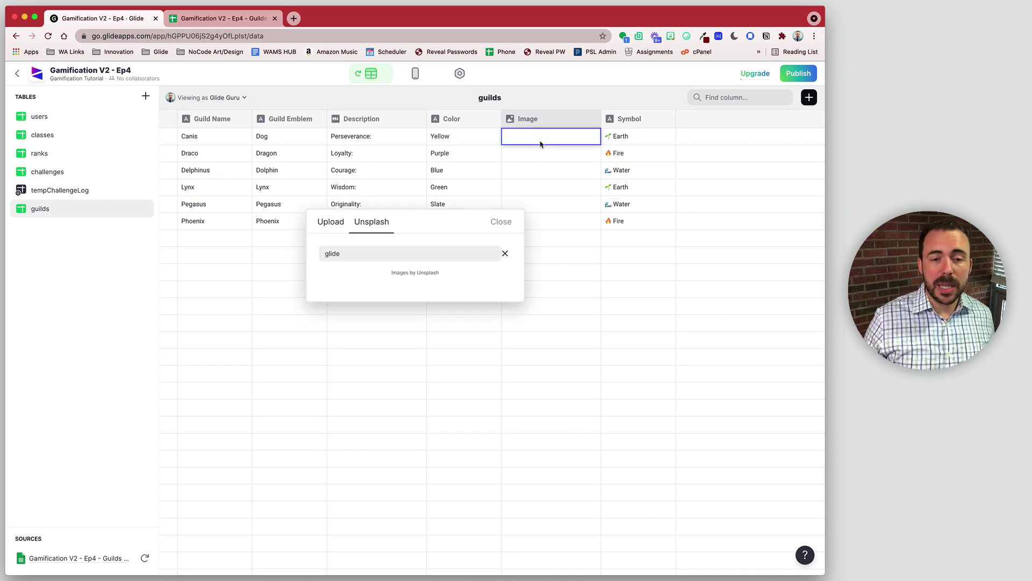
left_click(331, 221)
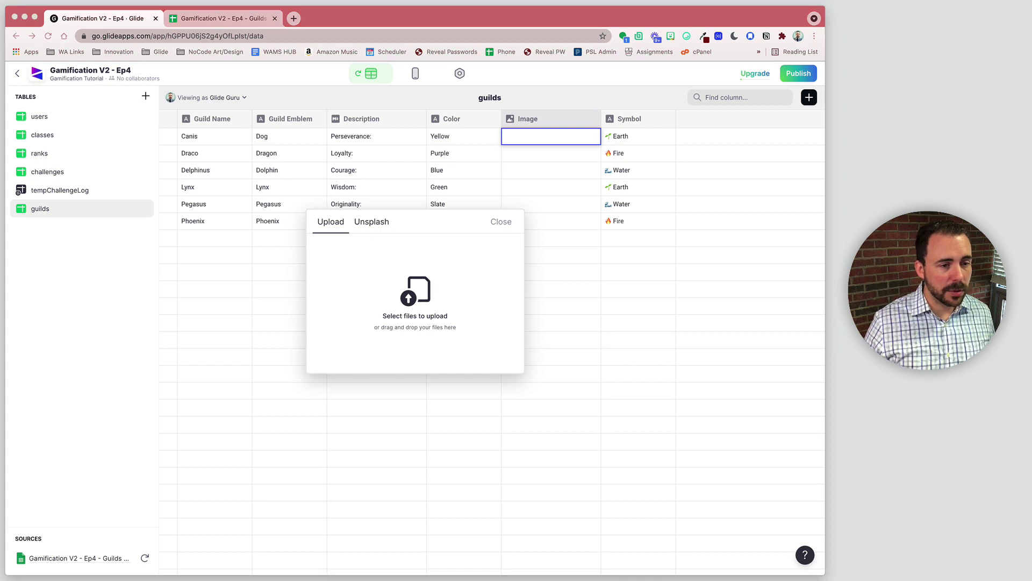
left_click_drag(22, 239, 430, 291)
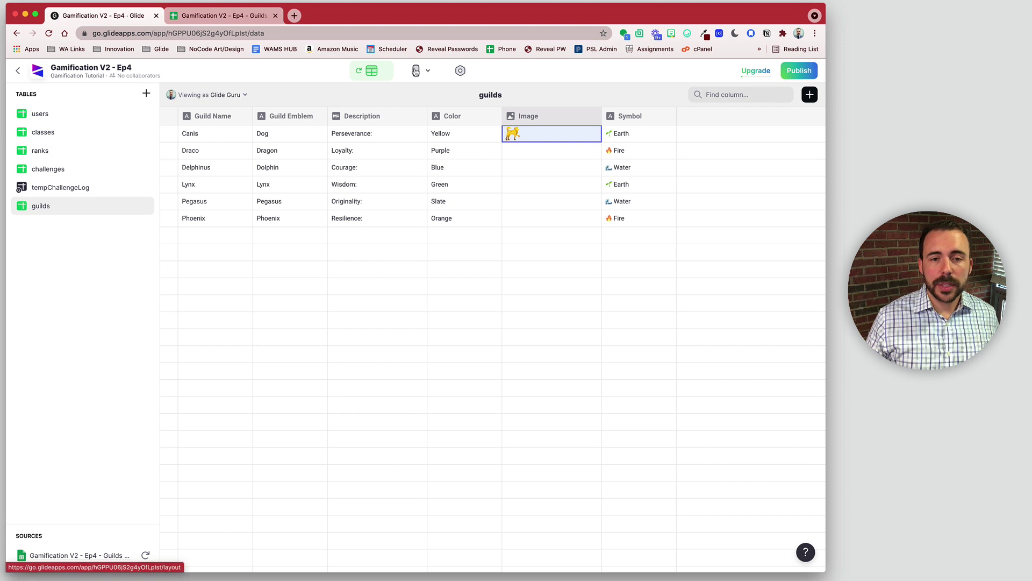
- Add a new tab to the app layout and set its source to the guilds table
left_click(416, 70)
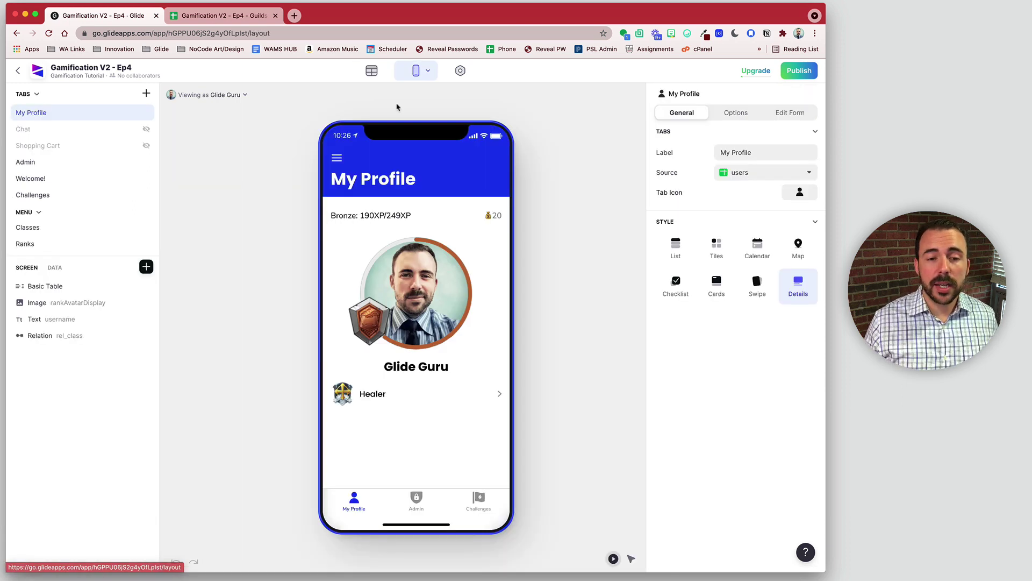
left_click(145, 94)
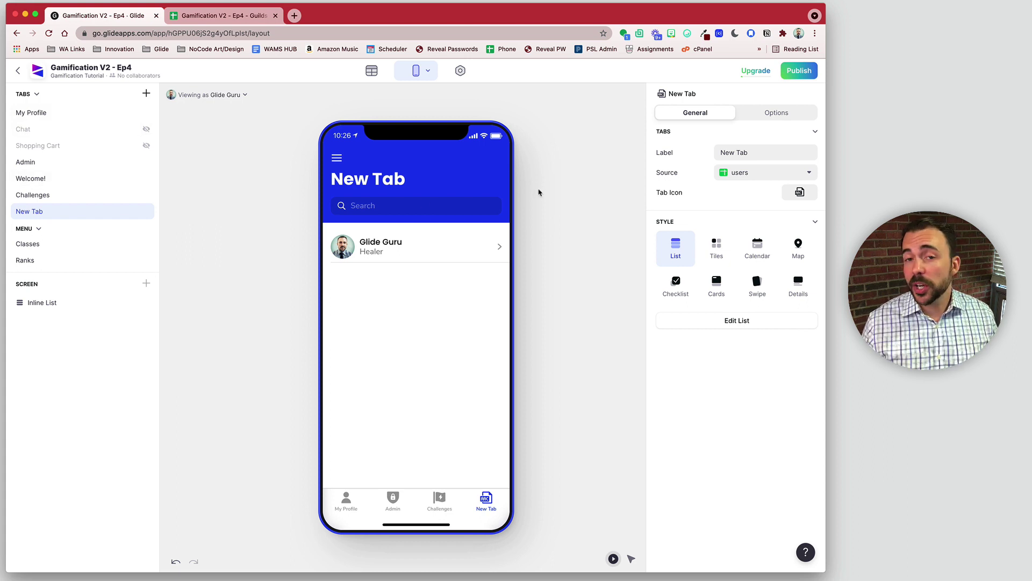
left_click(769, 172)
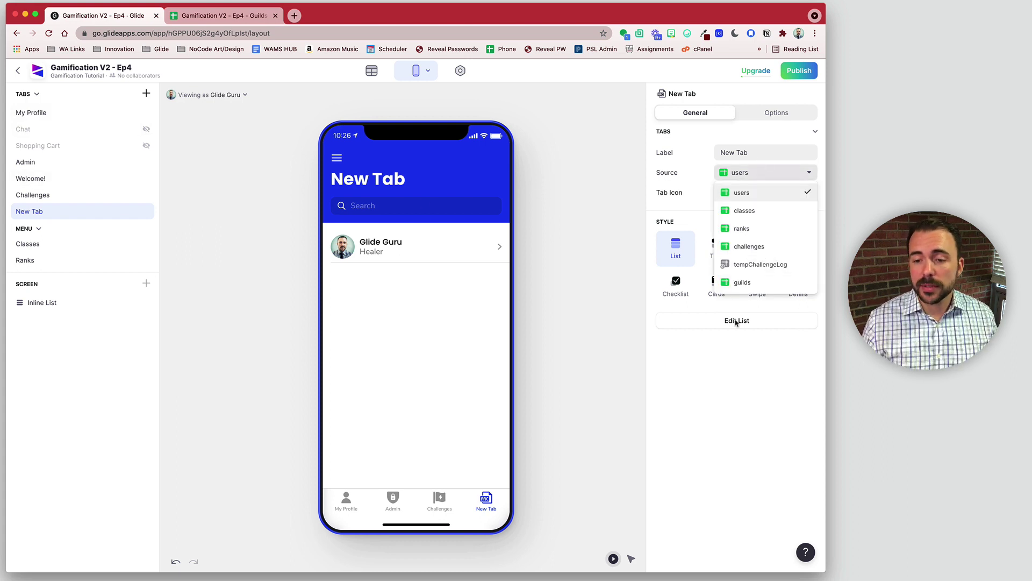
left_click(742, 283)
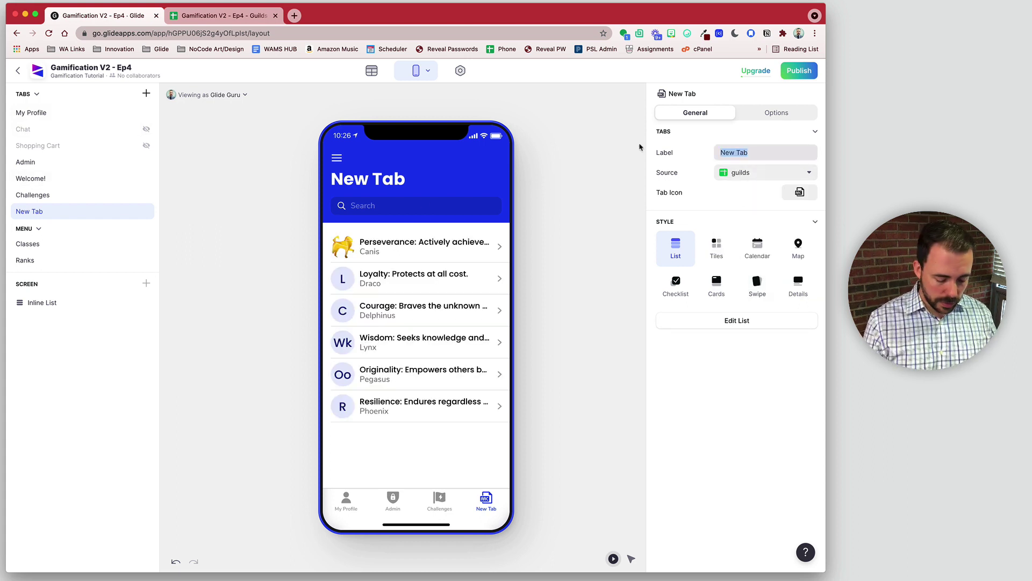
- Label the new tab Guilds and upload the matching pictures for the Draco, Delphinus, Lynx, Pegasus and Phoenix guilds
type("Guilds")
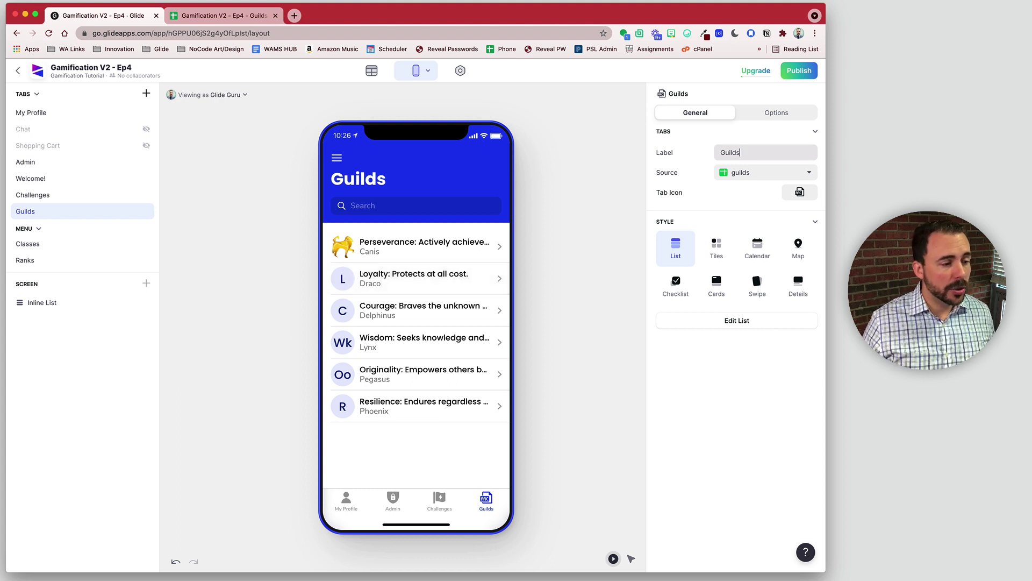
key("super+Tab")
left_click_drag(9, 277, 346, 279)
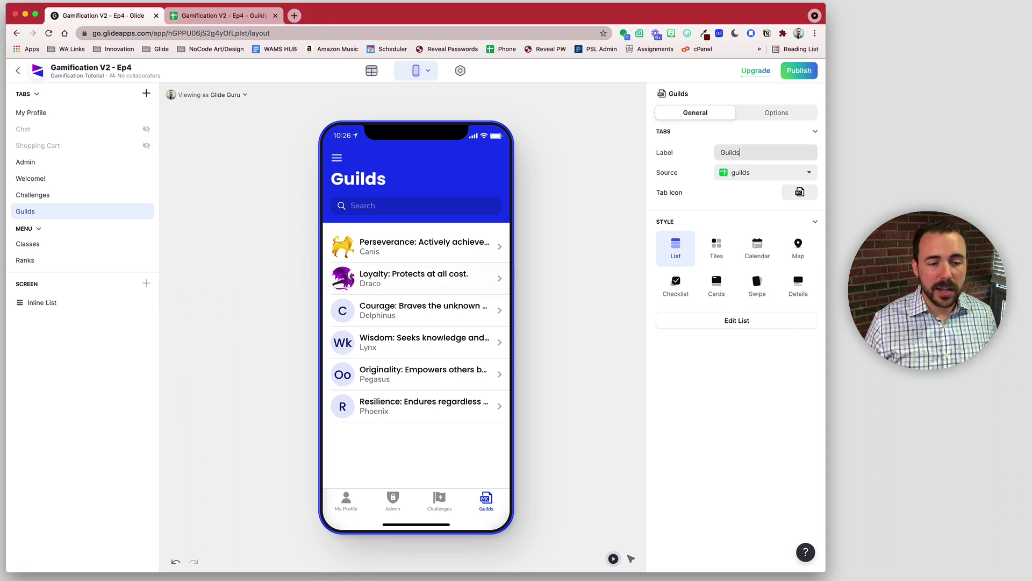
left_click_drag(7, 258, 340, 345)
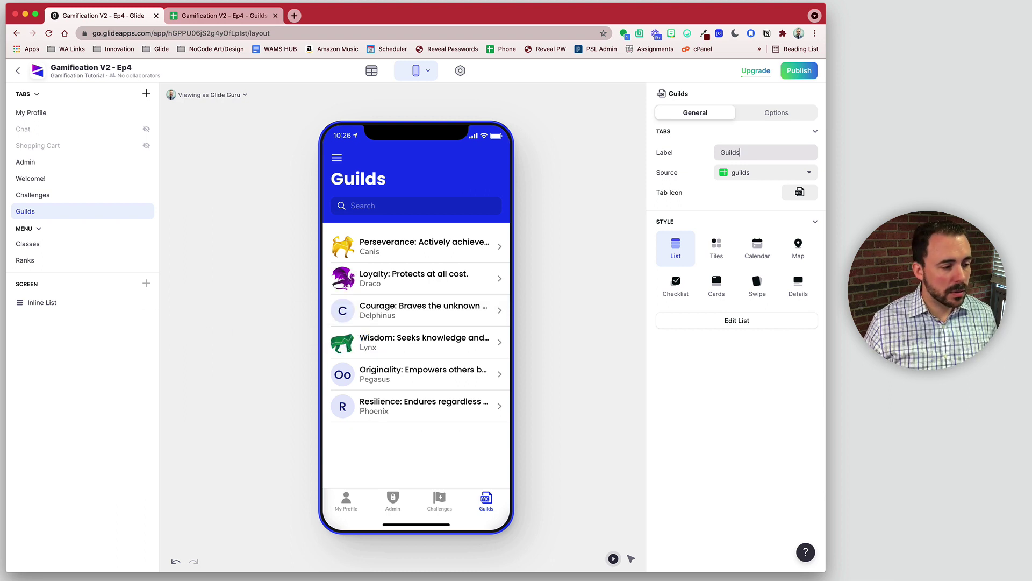
left_click_drag(107, 388, 346, 376)
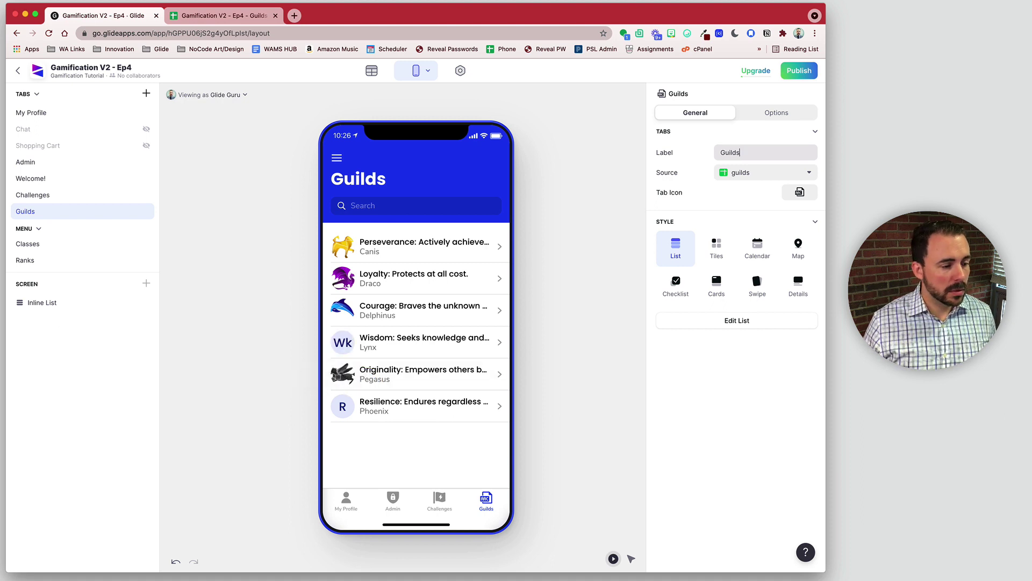
left_click_drag(159, 407, 347, 409)
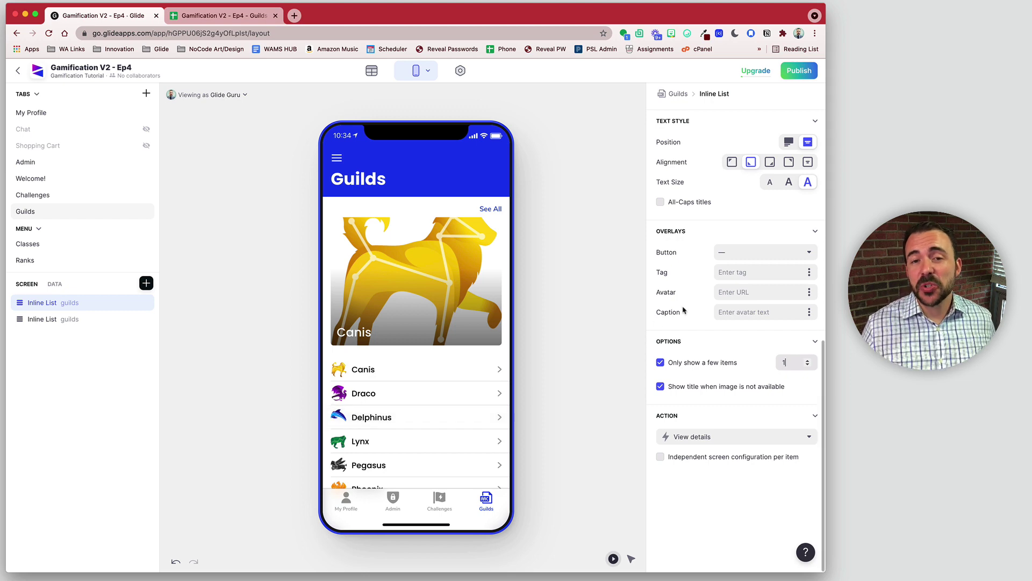
- Go back from the inline list's settings to the Guilds tab's own settings and view its preview
scroll(756, 289, "up", 9)
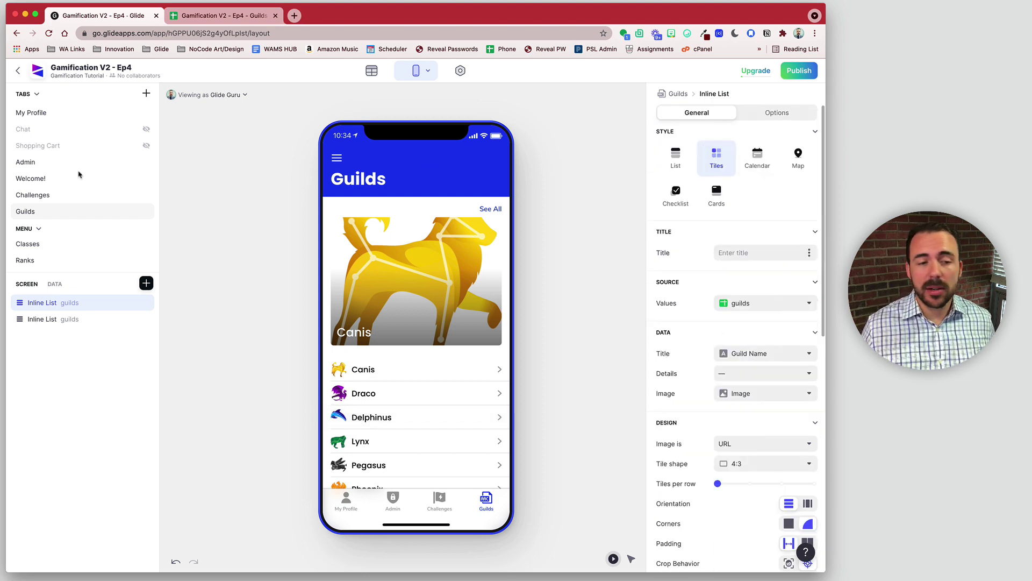
left_click(676, 94)
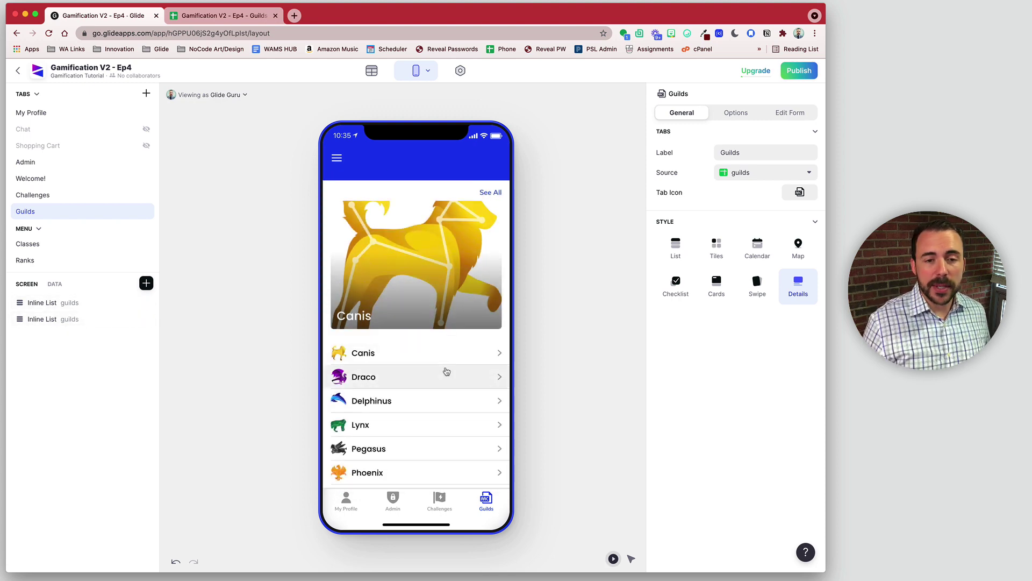
scroll(421, 271, "up", 1)
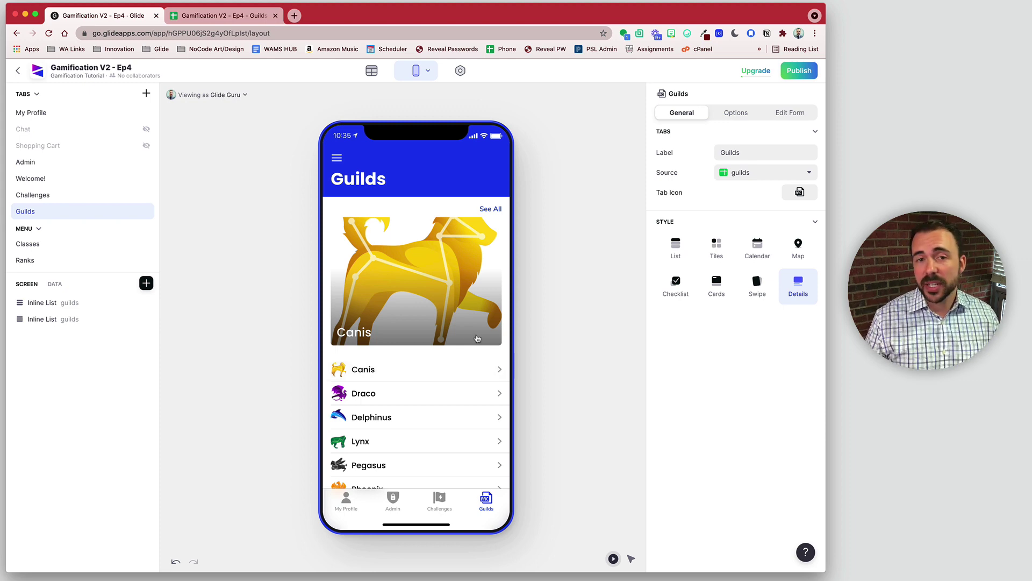
- Add a new column labelled CloudinaryIcon with the Template type to the guilds table
left_click(372, 70)
left_click(810, 94)
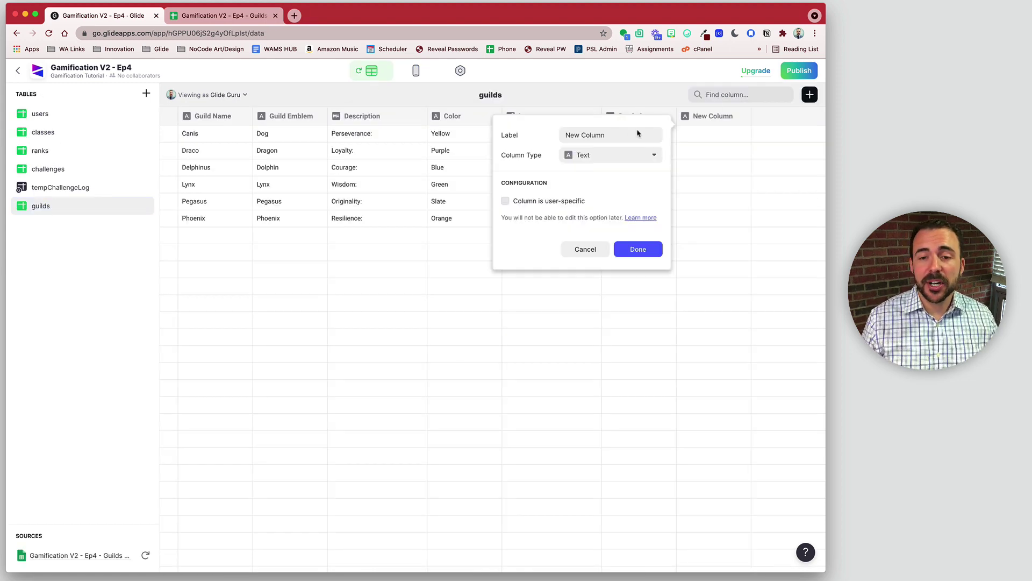
type("Cloud")
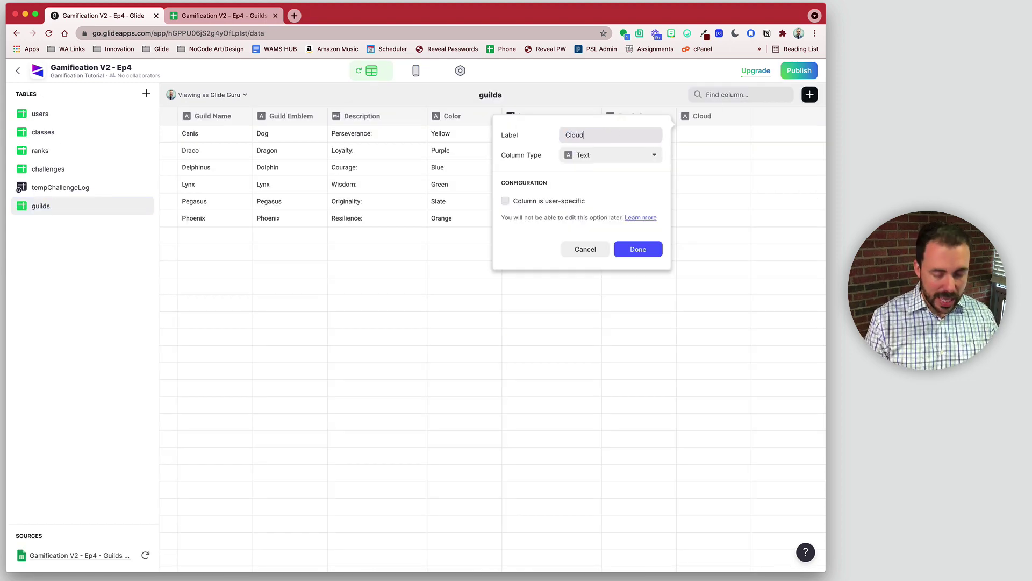
type("inaryIcon")
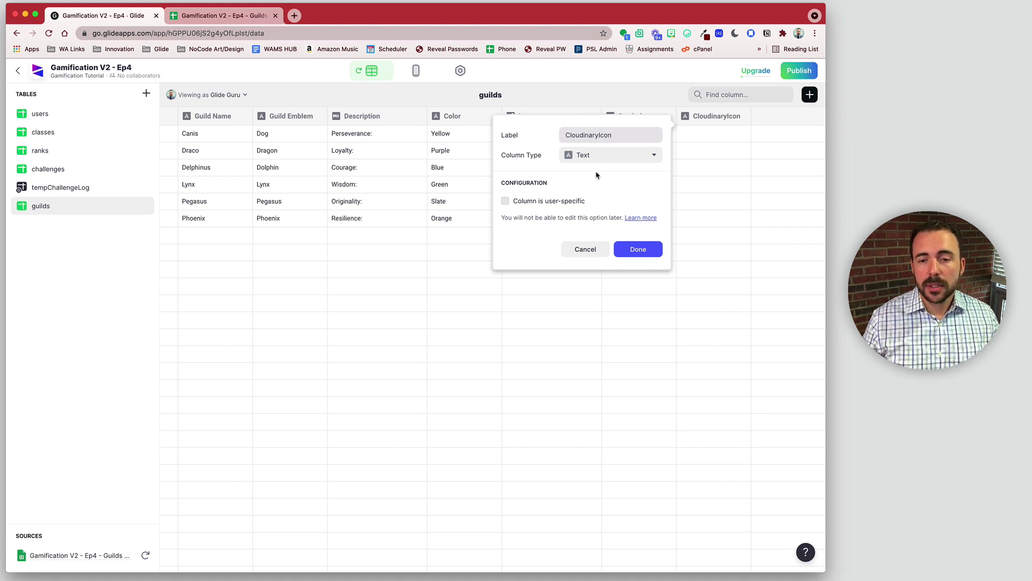
left_click(622, 159)
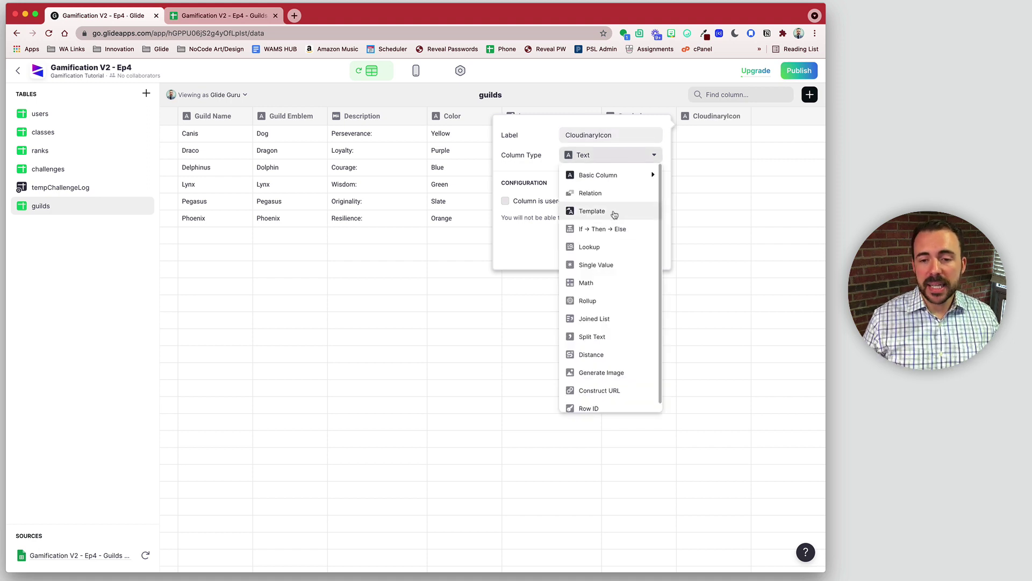
left_click(615, 213)
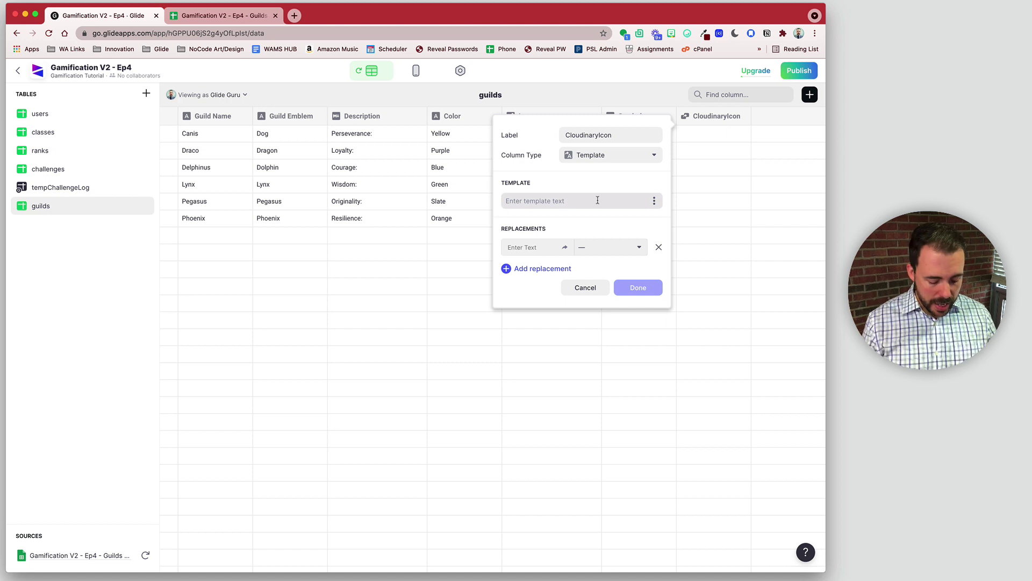
left_click(597, 200)
type("https://re")
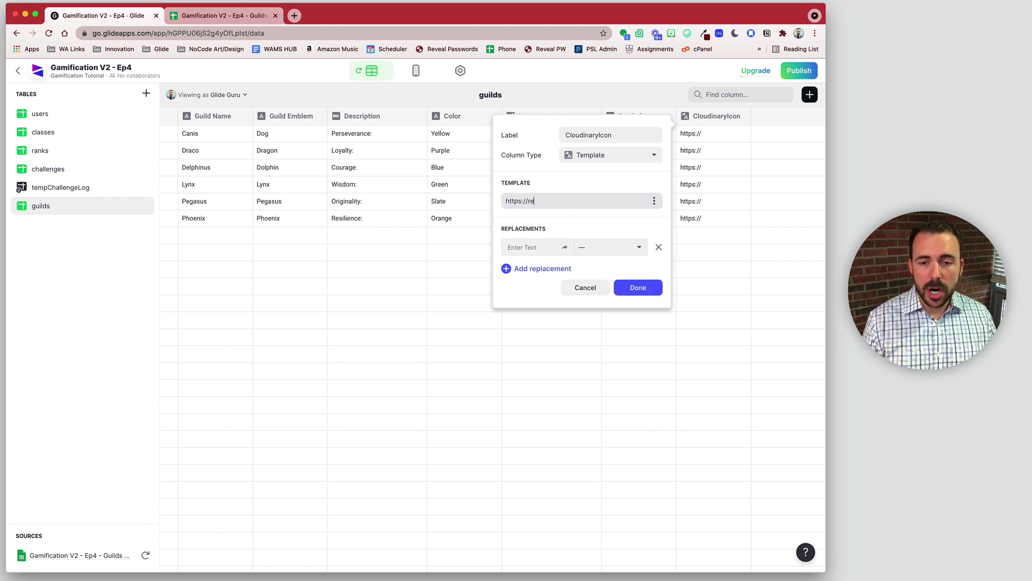
type("s.clou")
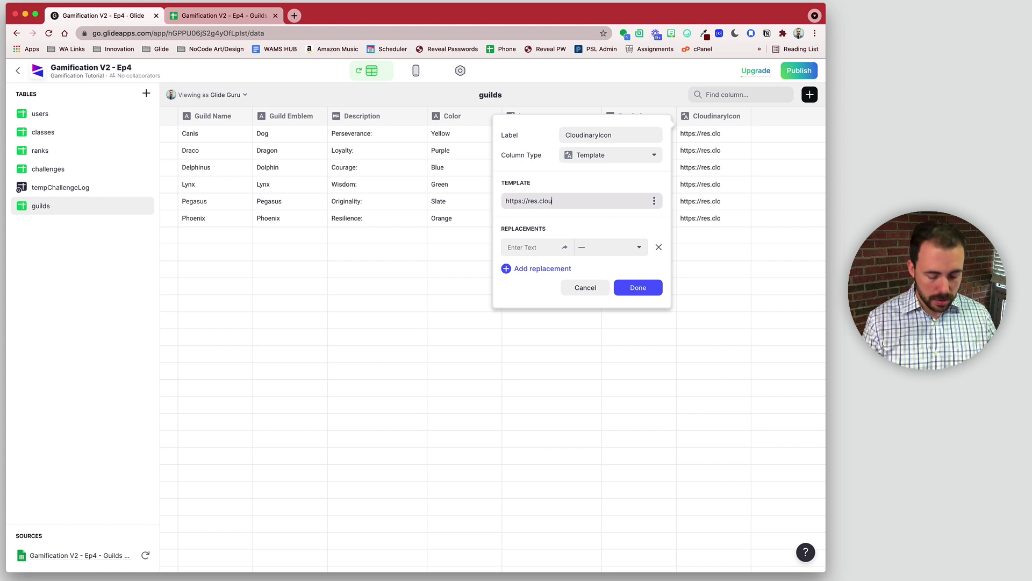
type("dinary.com/g")
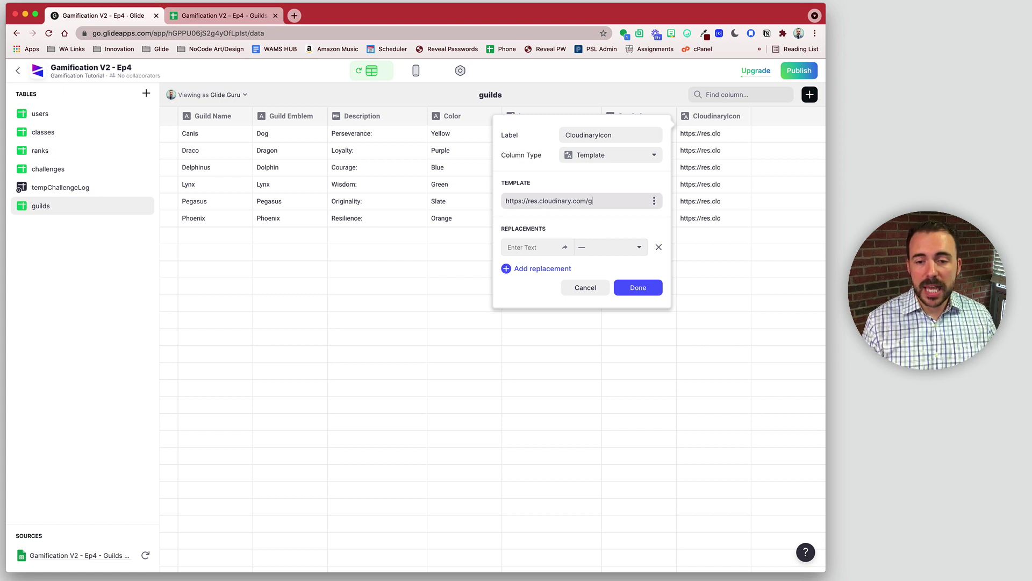
type("lide")
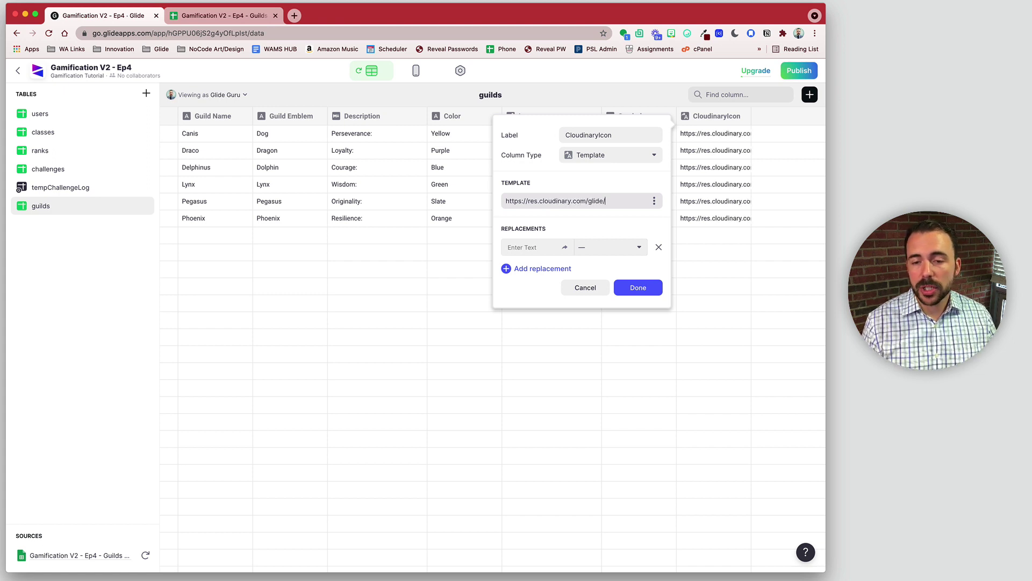
type("/image/fetch/")
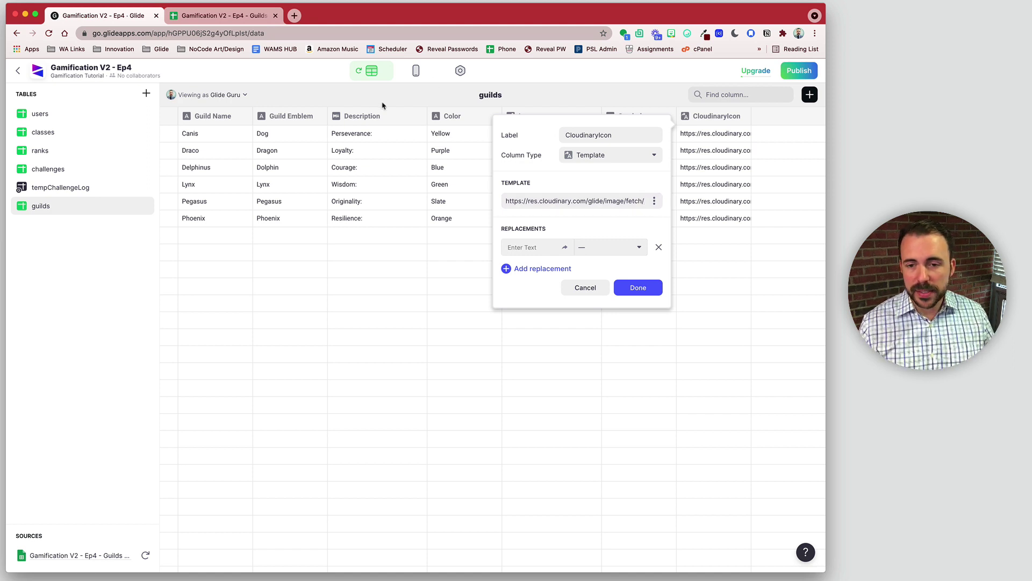
type("@")
- Add a replacement to the CloudinaryIcon template that substitutes @ with the Image column
left_click(520, 252)
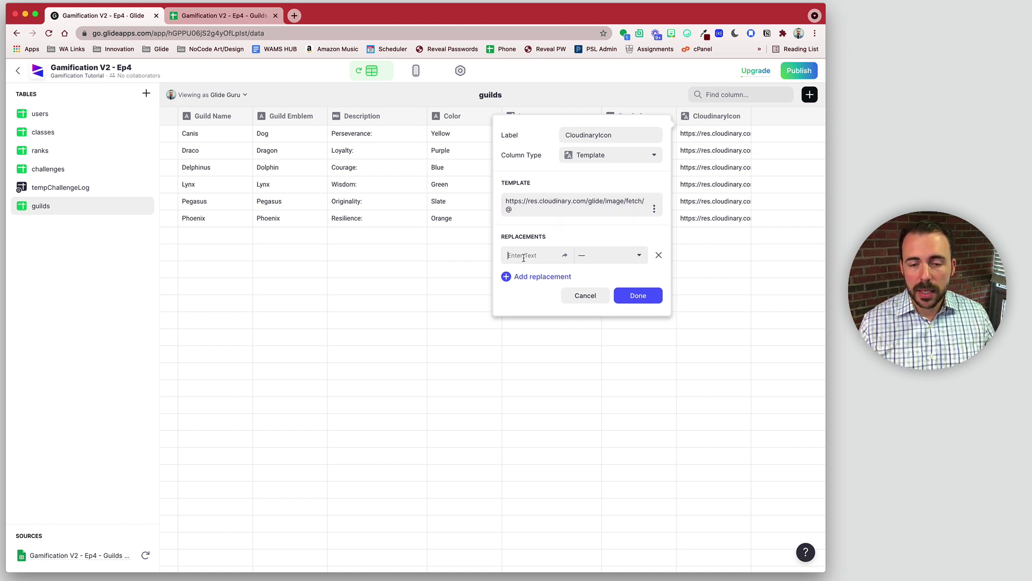
type("@")
left_click(615, 260)
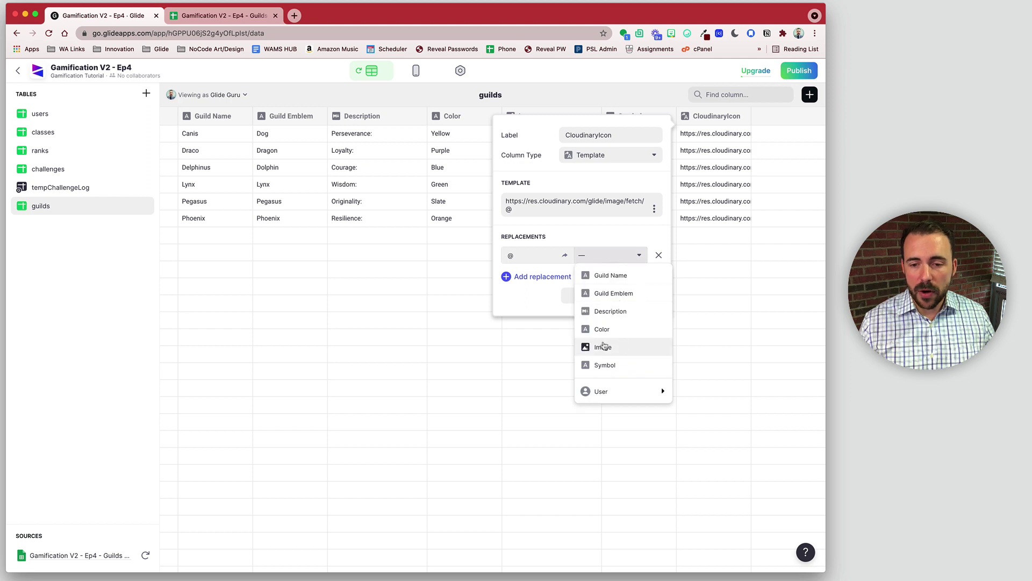
left_click(602, 348)
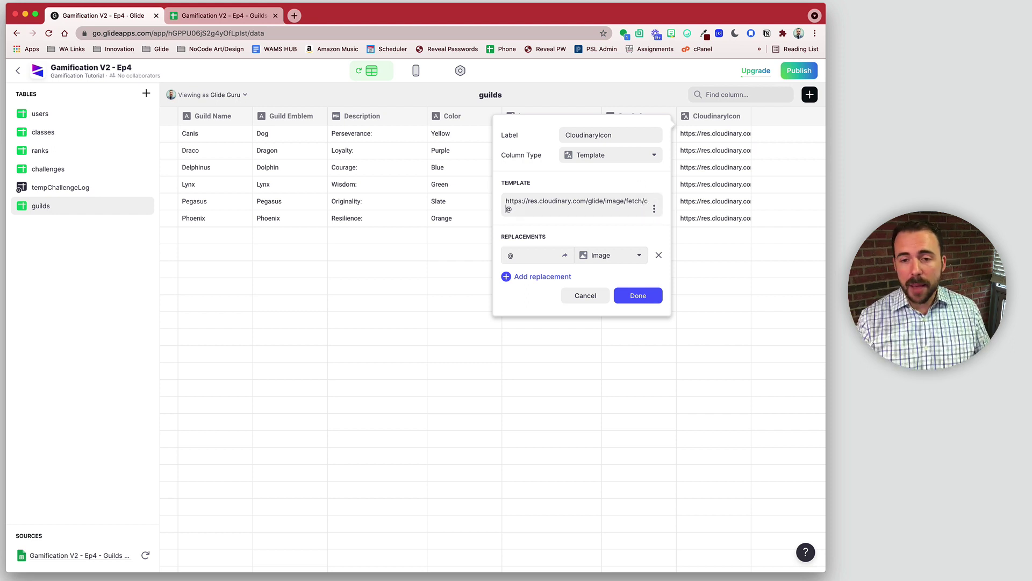
- Insert the parameters c_pad,w_800,h_600/ before the @ in the CloudinaryIcon template and save the column
left_click(510, 209)
type("pad")
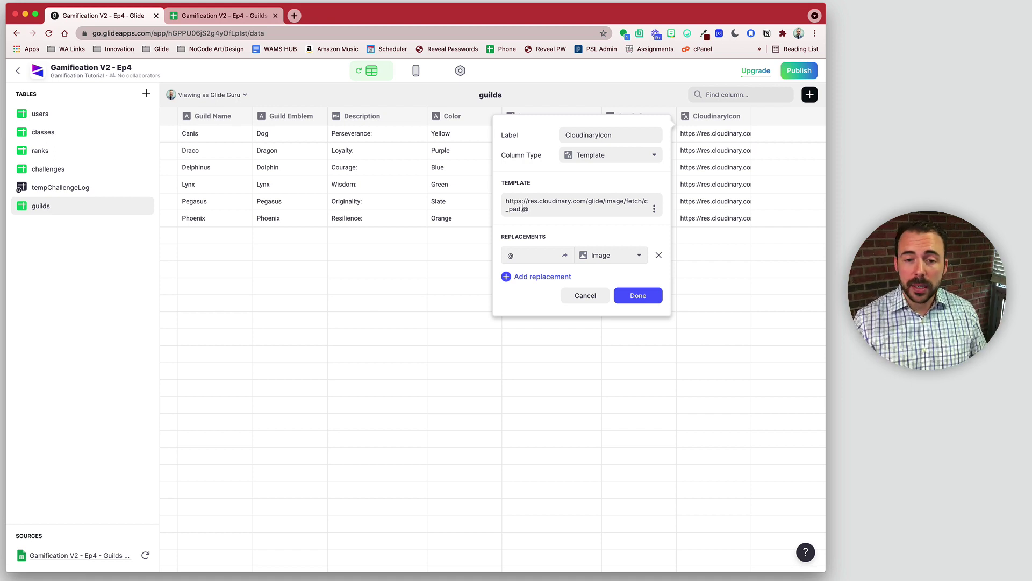
type(",")
key("BackSpace")
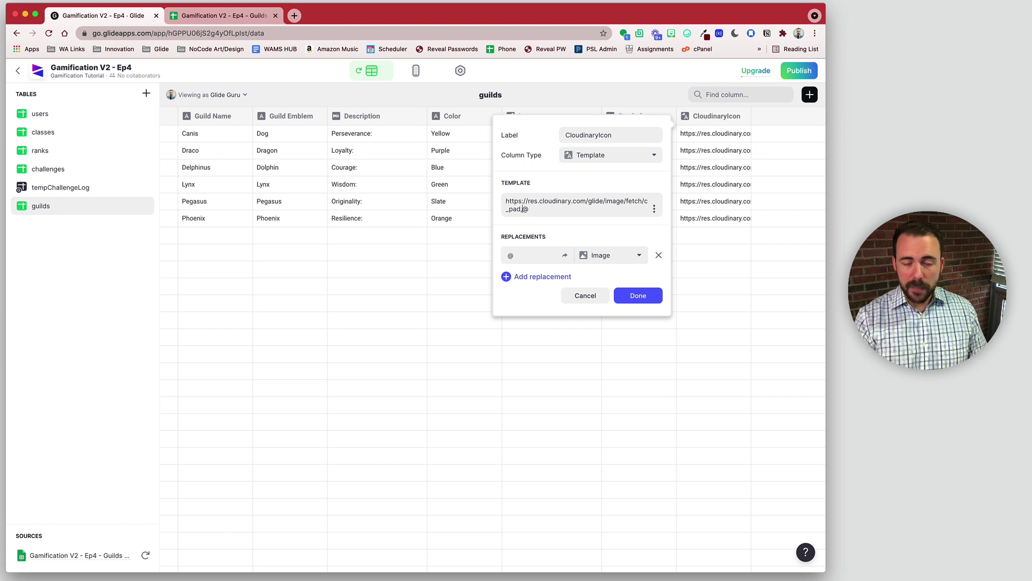
type("w")
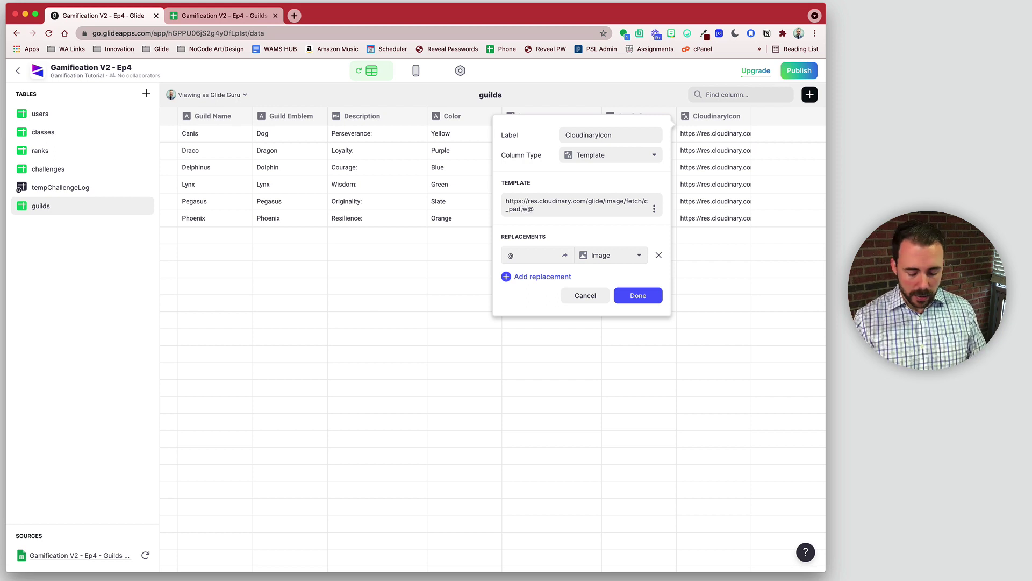
type("_800")
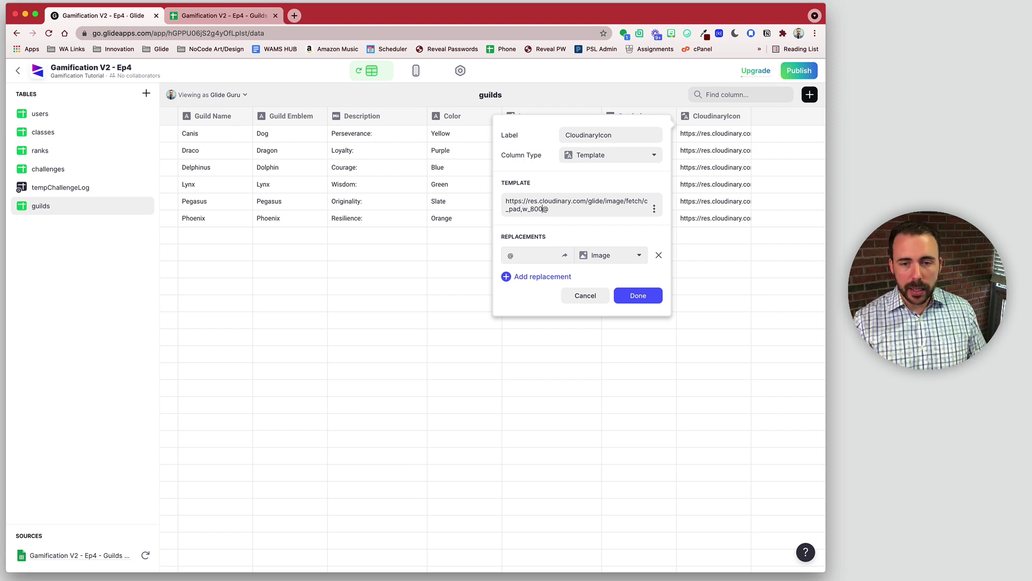
type(",h")
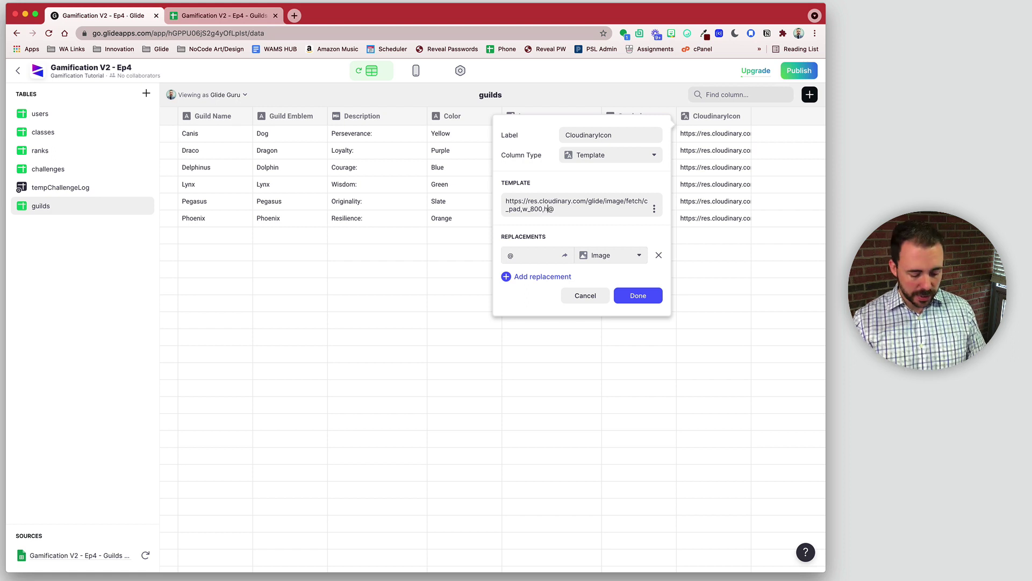
type("600")
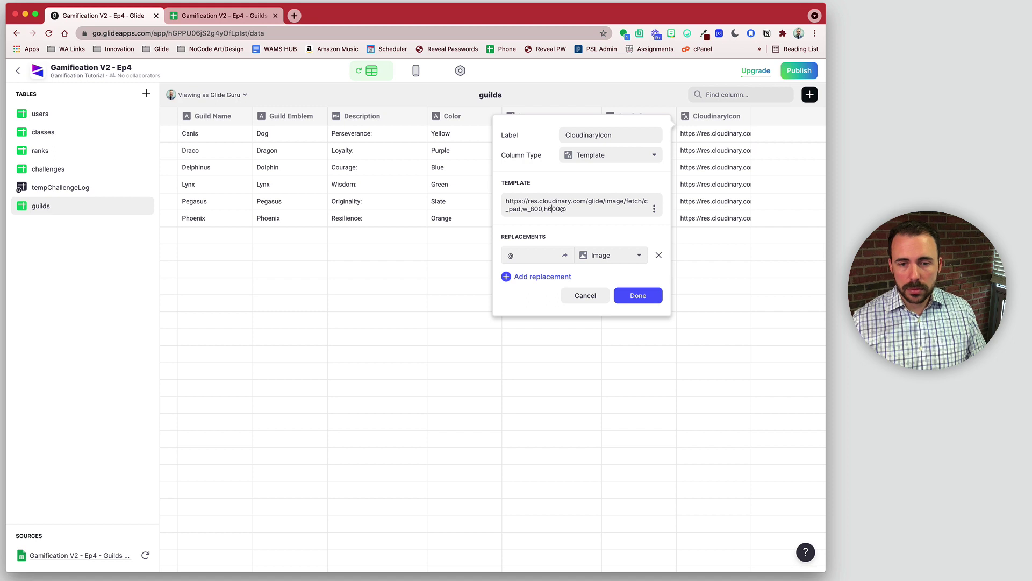
type("_")
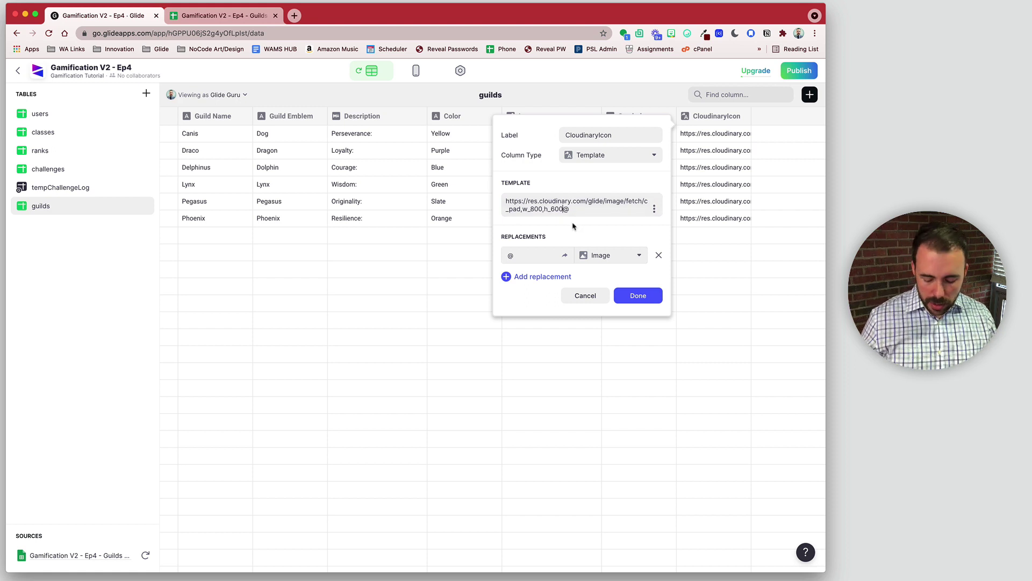
type("/")
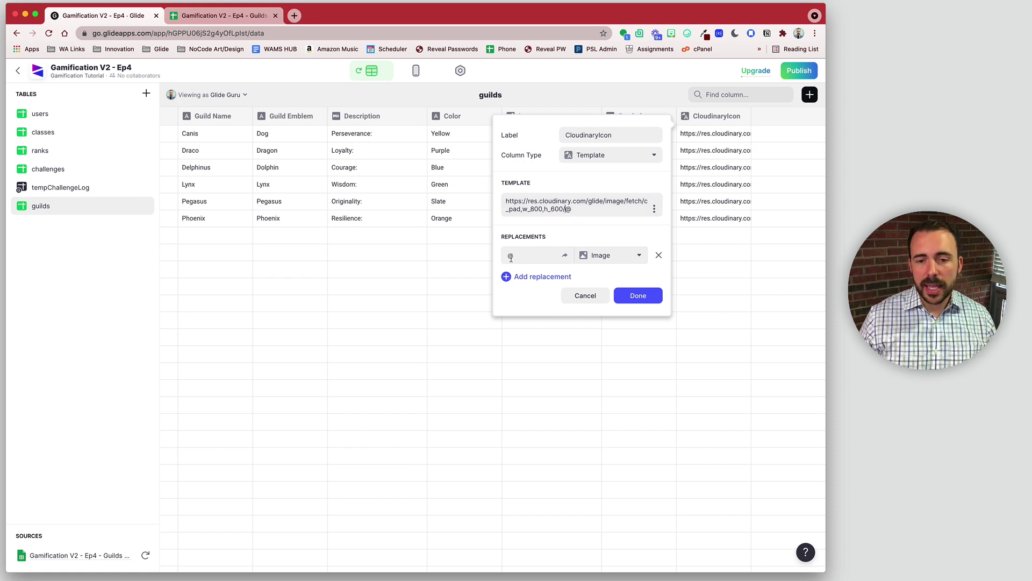
left_click(634, 297)
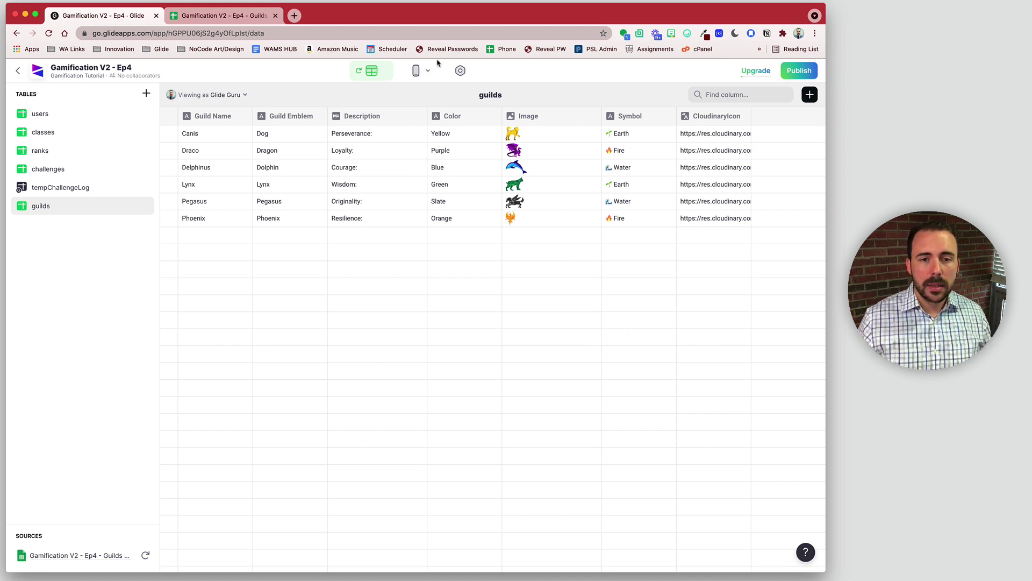
- Set the image of the Guilds tab's tile-style inline list to the CloudinaryIcon column and open its tile shape options
left_click(417, 72)
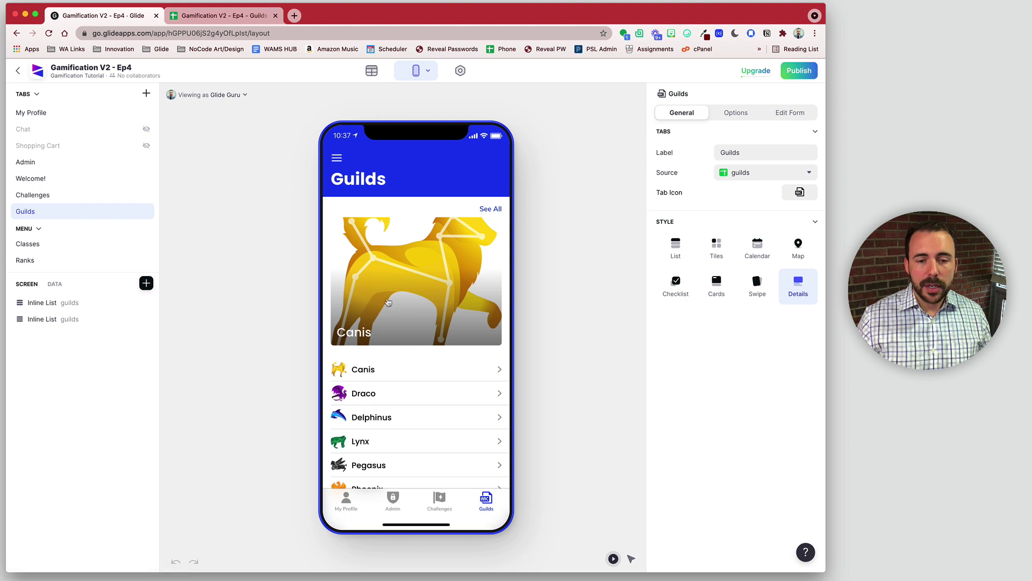
left_click(71, 302)
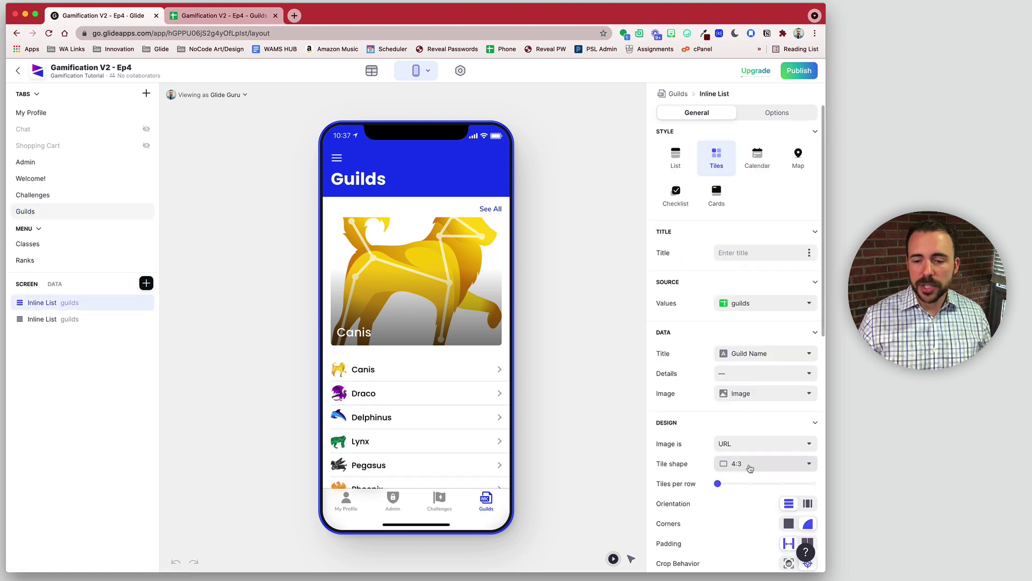
left_click(726, 396)
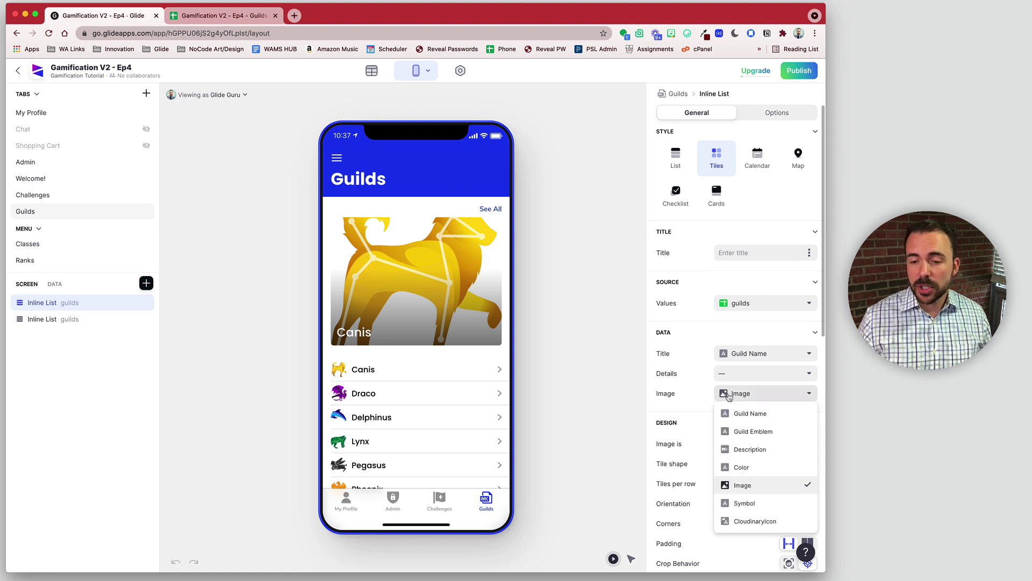
left_click(747, 521)
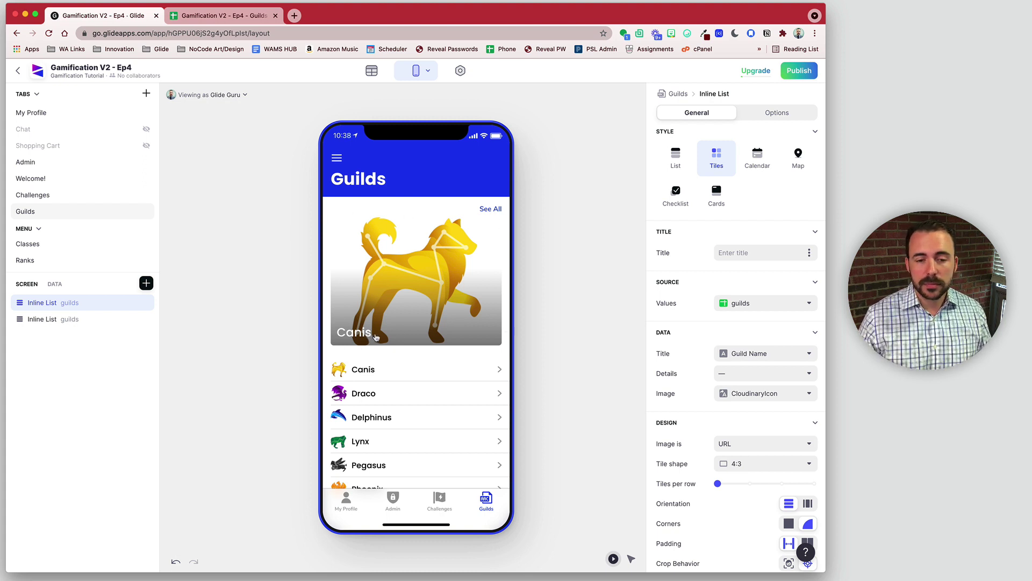
left_click(728, 464)
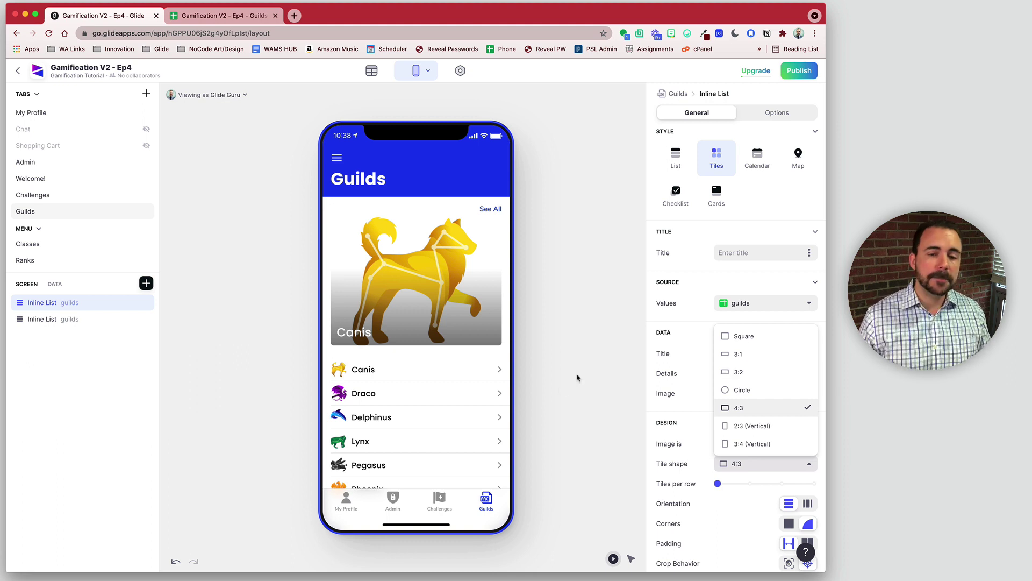
left_click(566, 452)
left_click(567, 450)
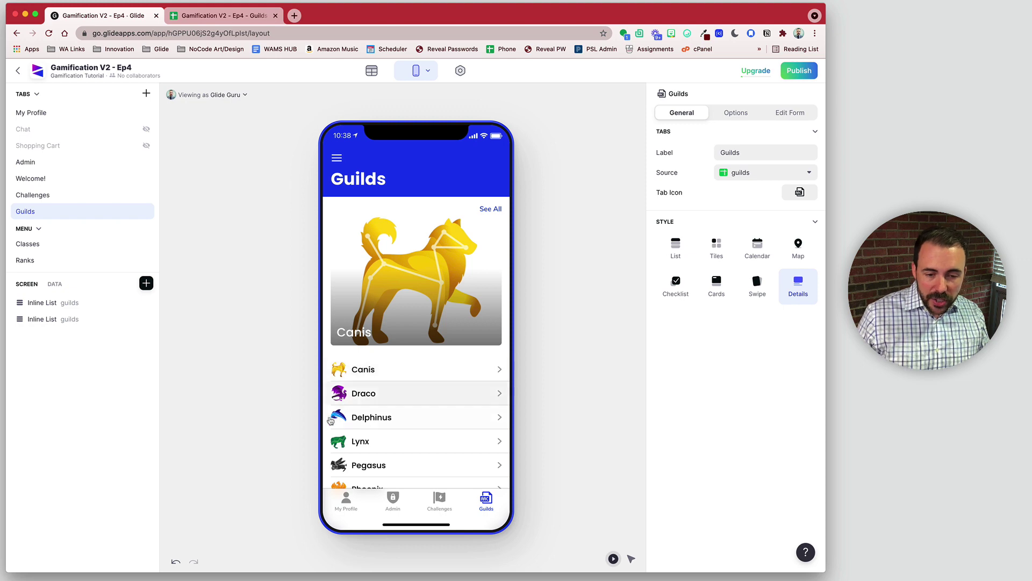
scroll(342, 371, "down", 1)
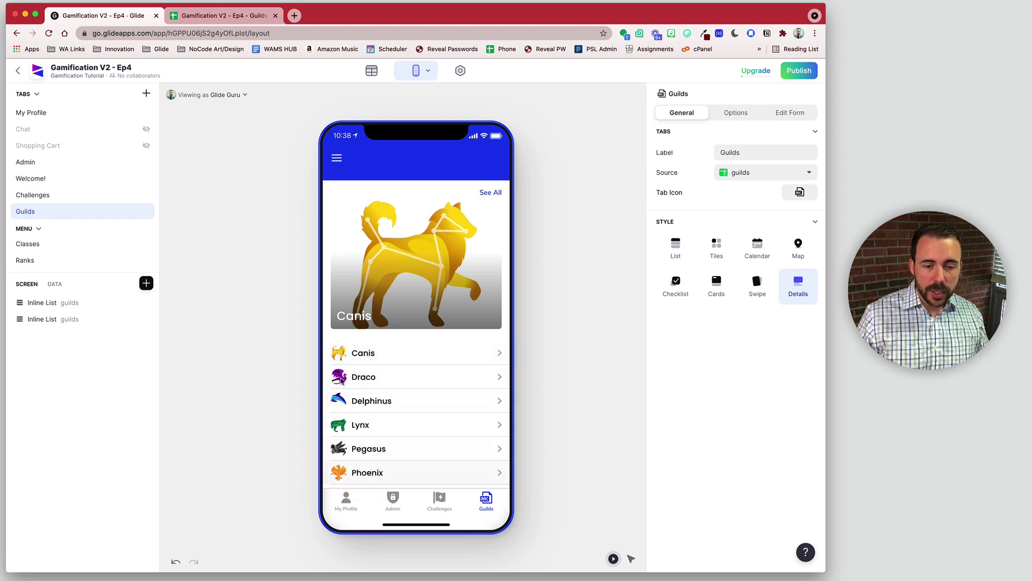
- Rename the guilds table's CloudinaryIcon column to CloudinaryIcon4:3, copy its template text and save the column
left_click(373, 75)
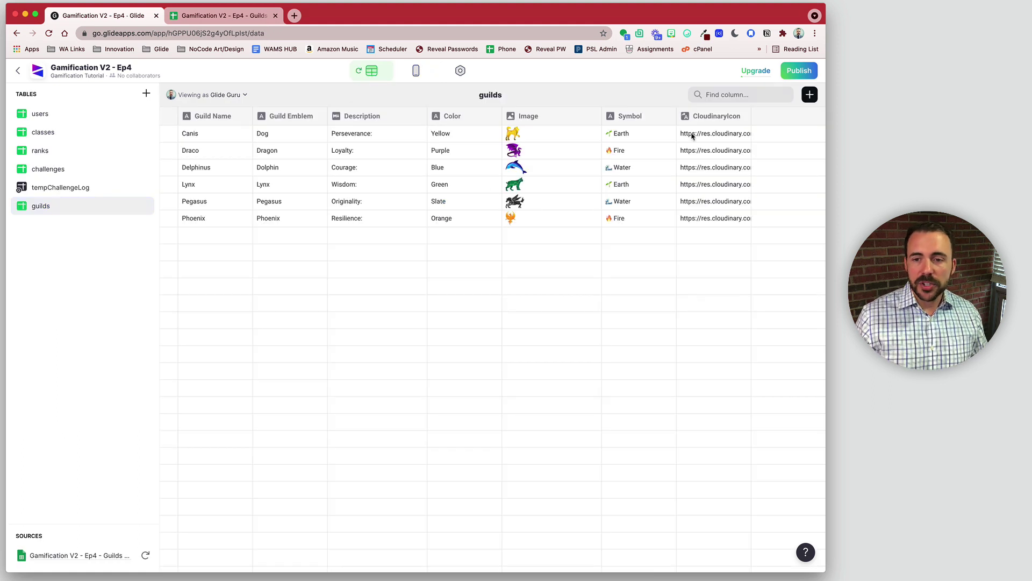
left_click(741, 117)
left_click(714, 137)
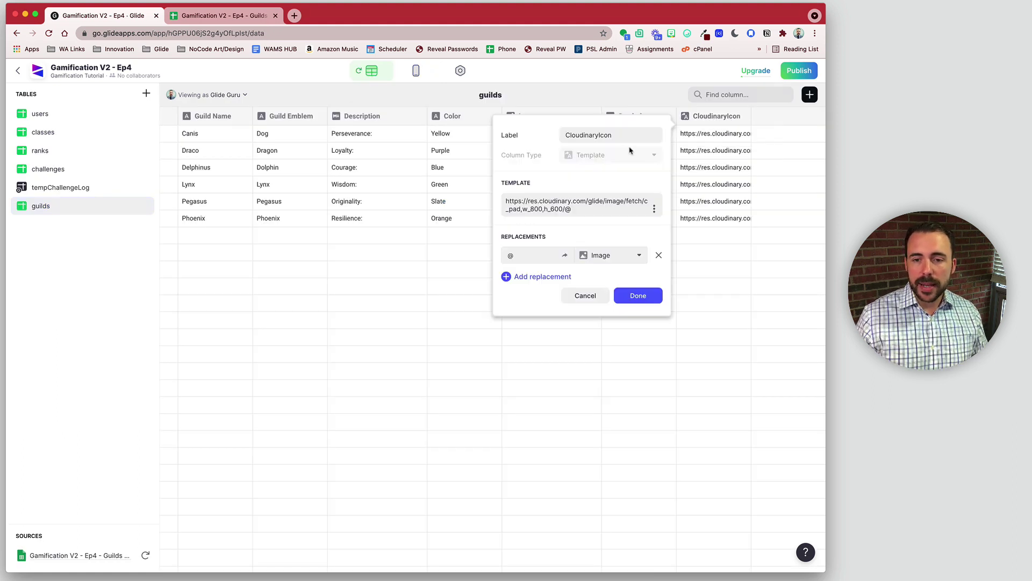
type("4:3")
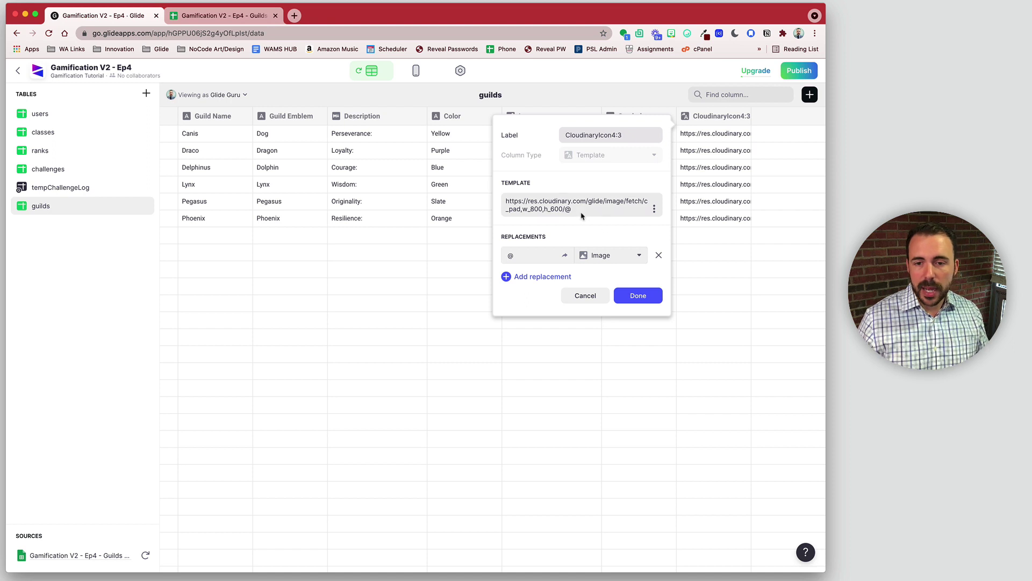
key("Tab")
key("super+c")
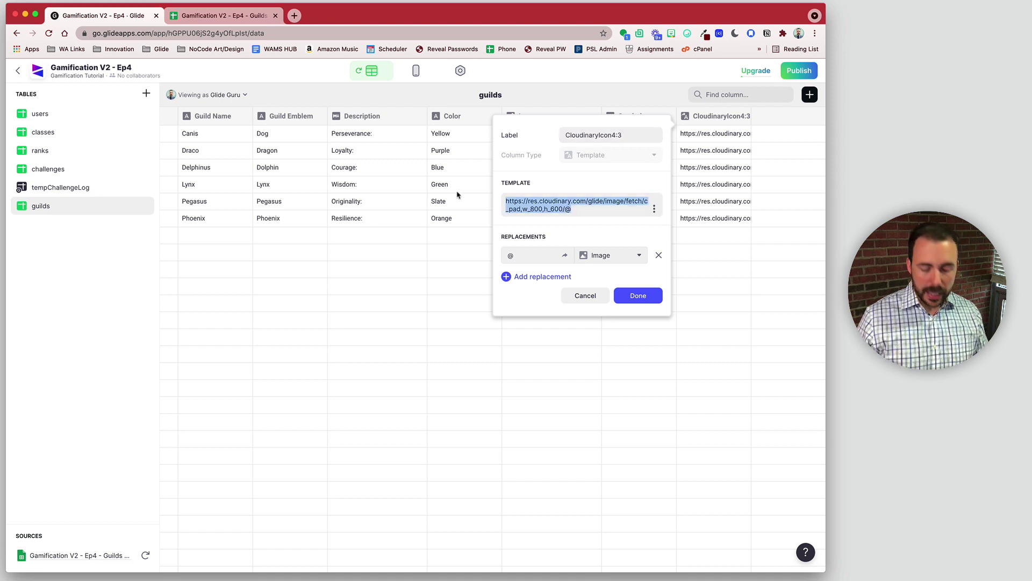
left_click(640, 296)
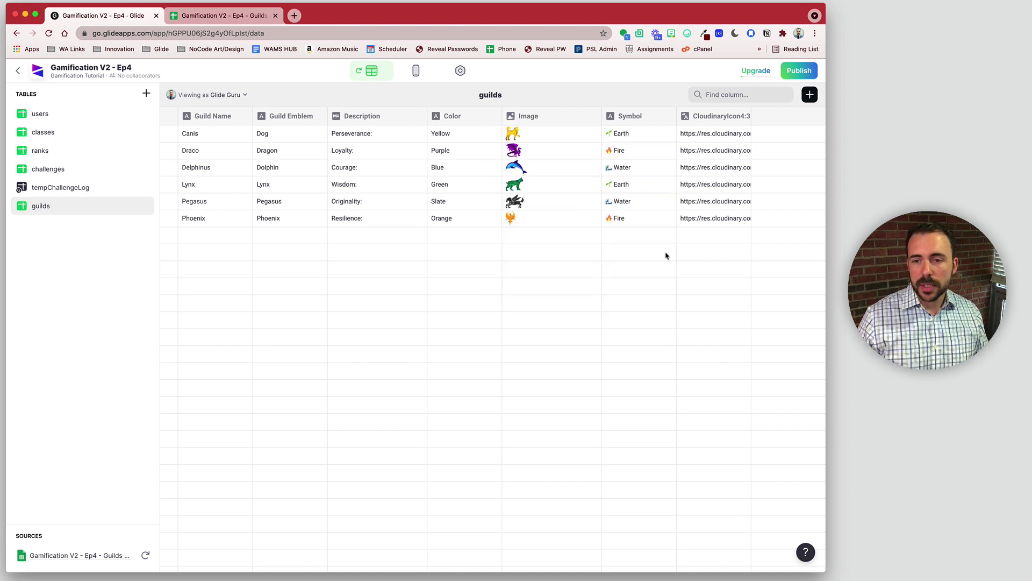
- Add a new Template column named CloudinaryIcon1:1 to the guilds table
left_click(810, 95)
left_click(702, 157)
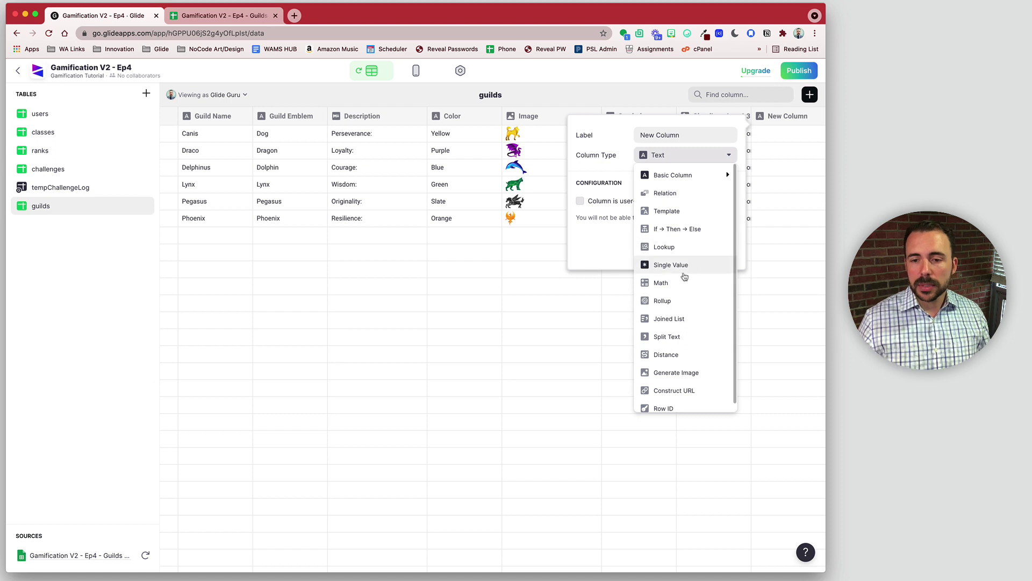
left_click(691, 211)
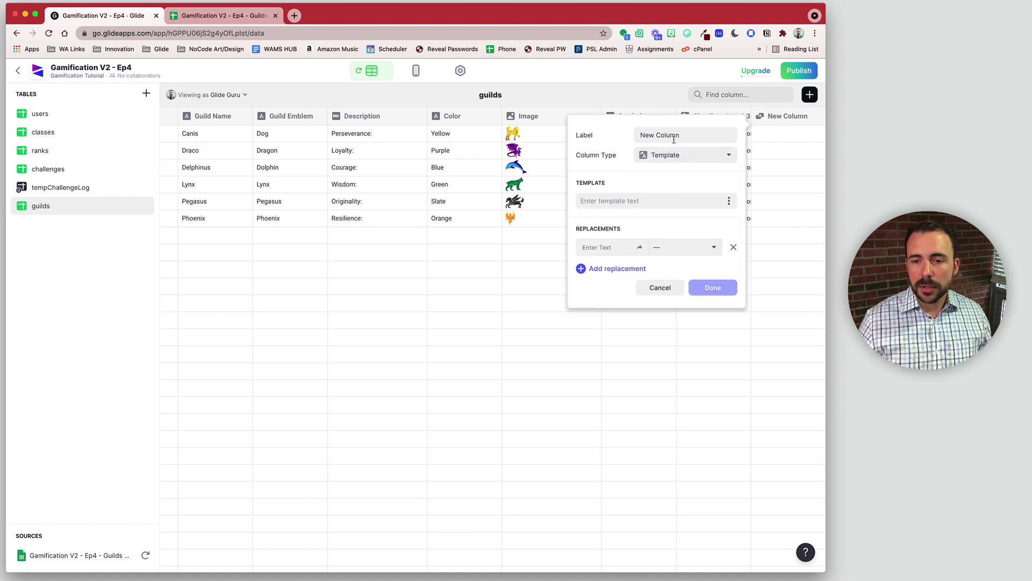
left_click_drag(682, 135, 601, 126)
type("Cloudina")
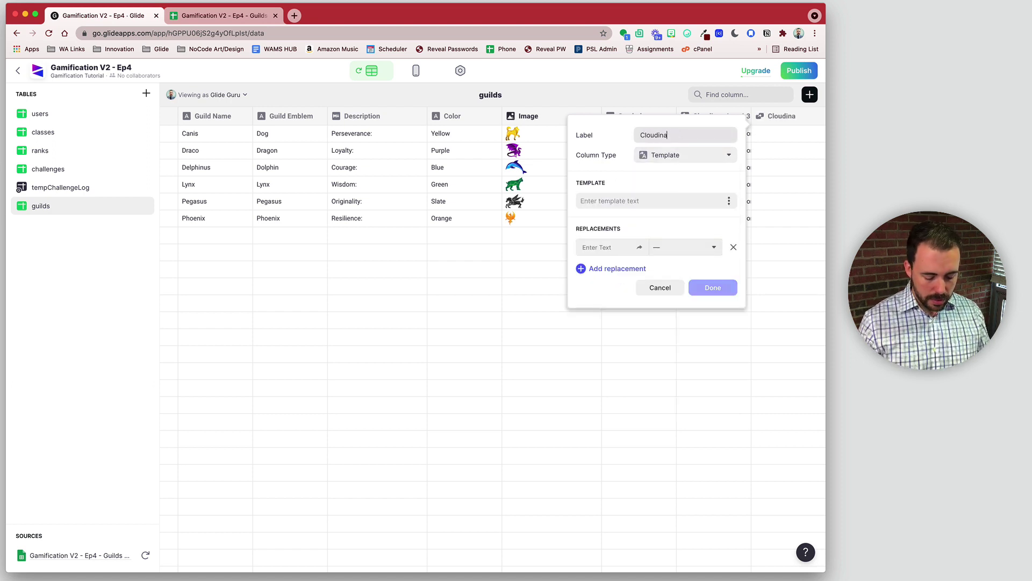
type("ryIcon1:1")
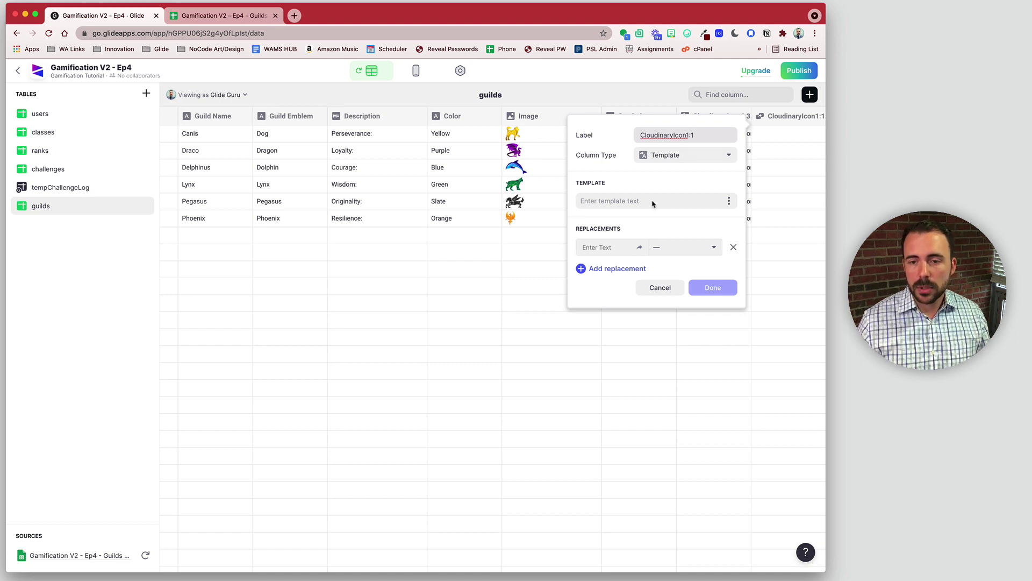
left_click(609, 207)
key("super+v")
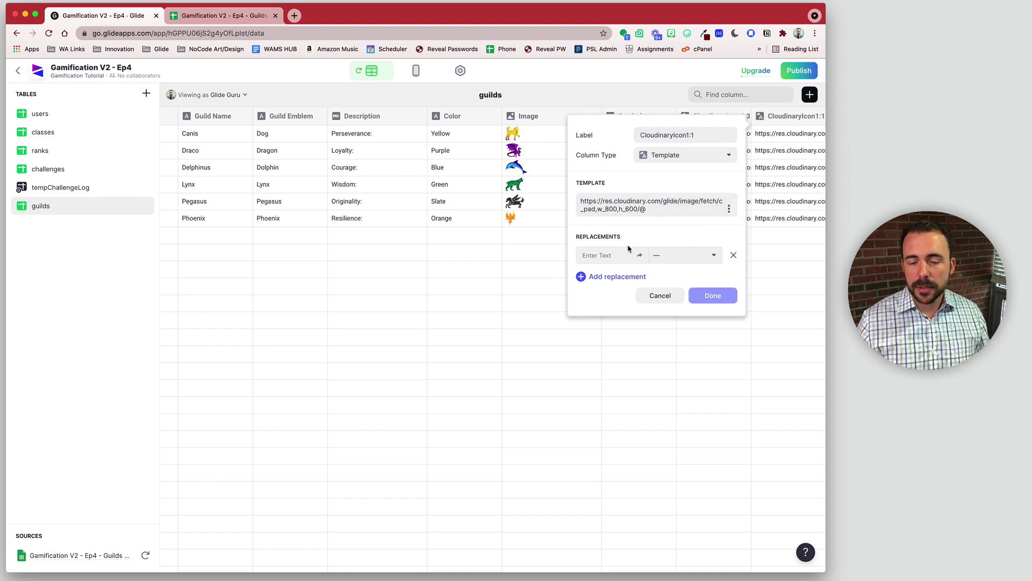
left_click(626, 209)
key("BackSpace")
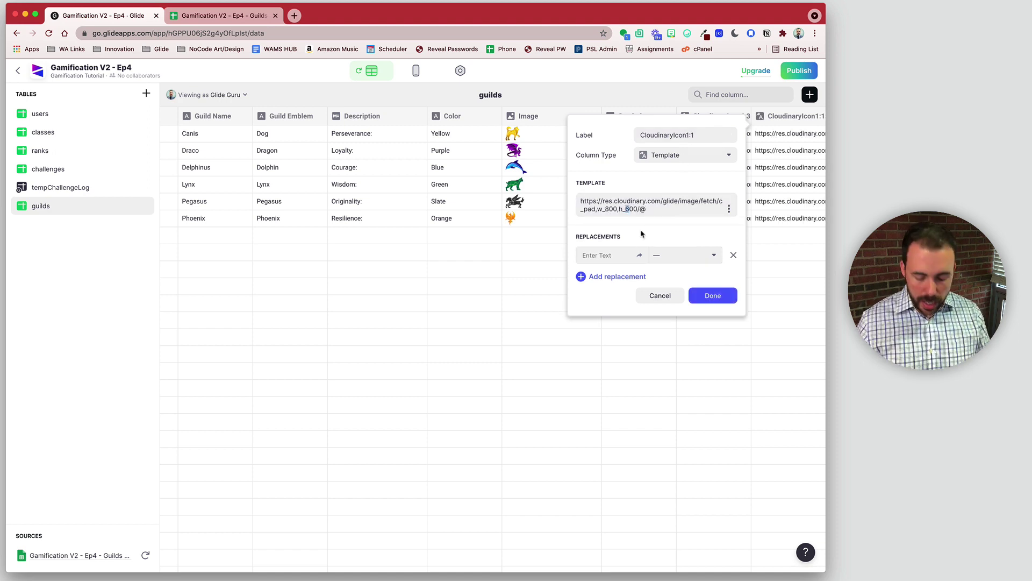
type("8")
- Add a replacement of @ with the Image column to the CloudinaryIcon1:1 template and save the column
left_click(607, 254)
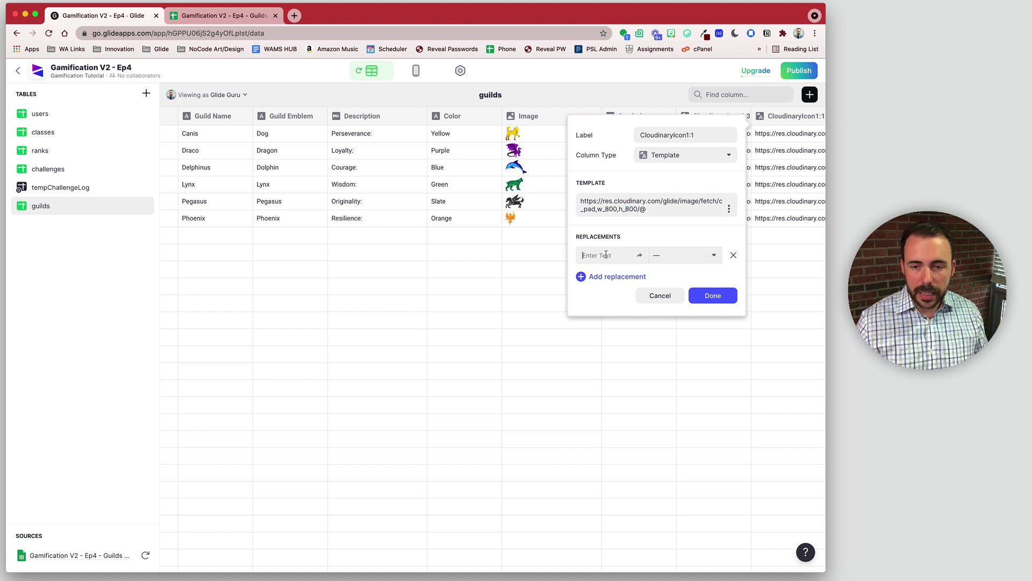
type("@")
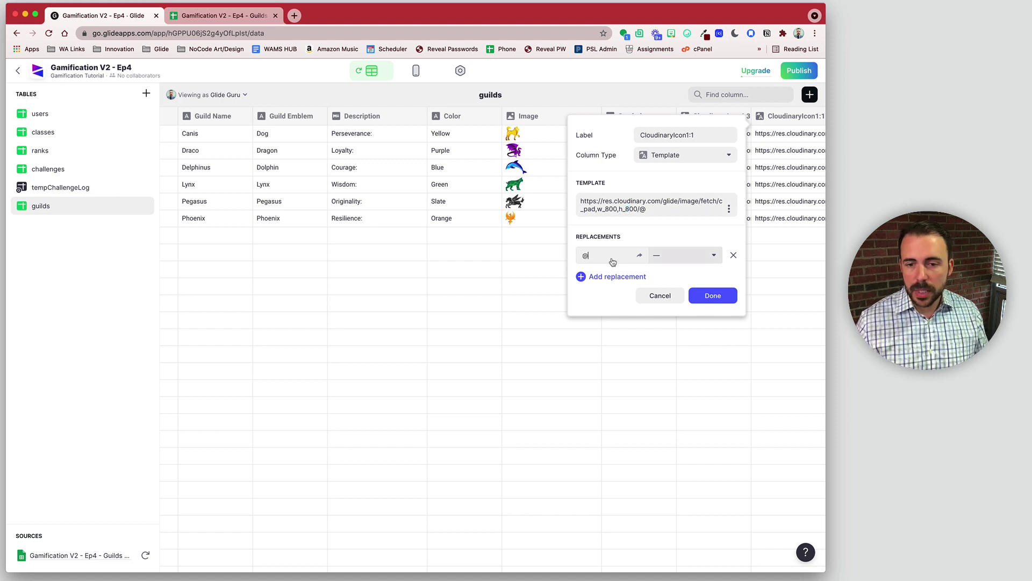
left_click(665, 261)
left_click(691, 348)
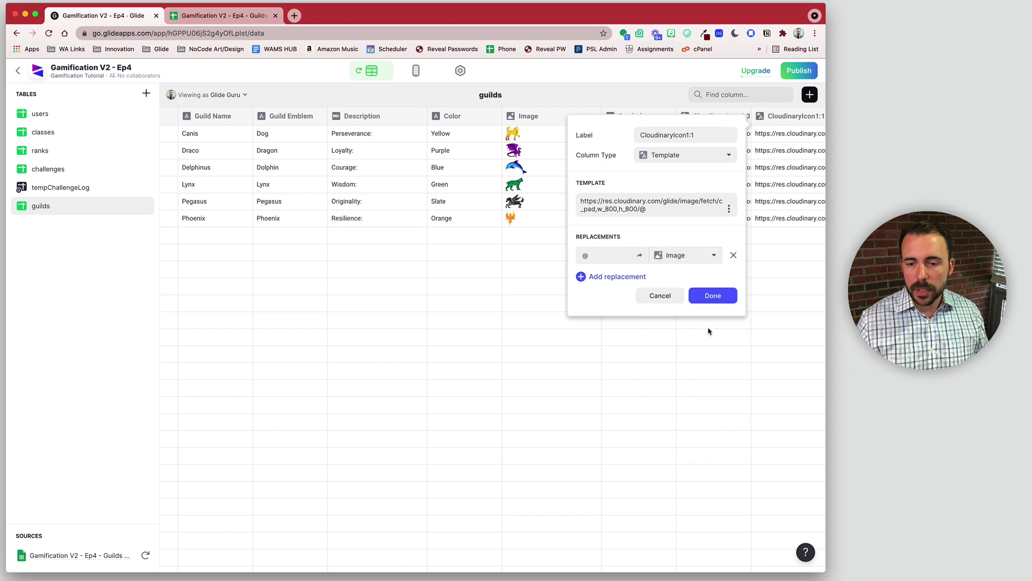
left_click(710, 299)
- Set the image of the Guilds tab's list-style inline list to the CloudinaryIcon1:1 column
left_click(413, 71)
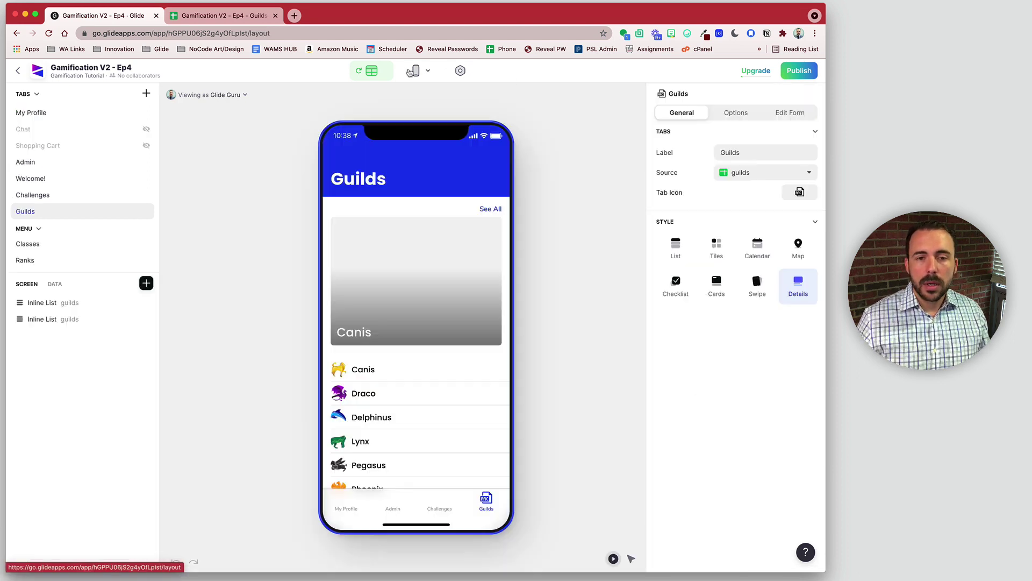
left_click(474, 388)
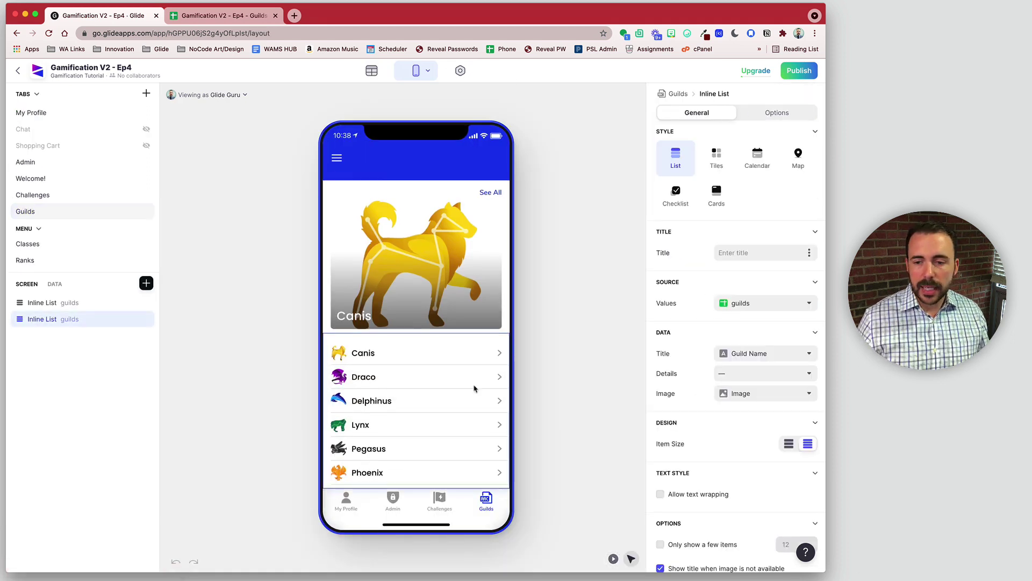
left_click(742, 394)
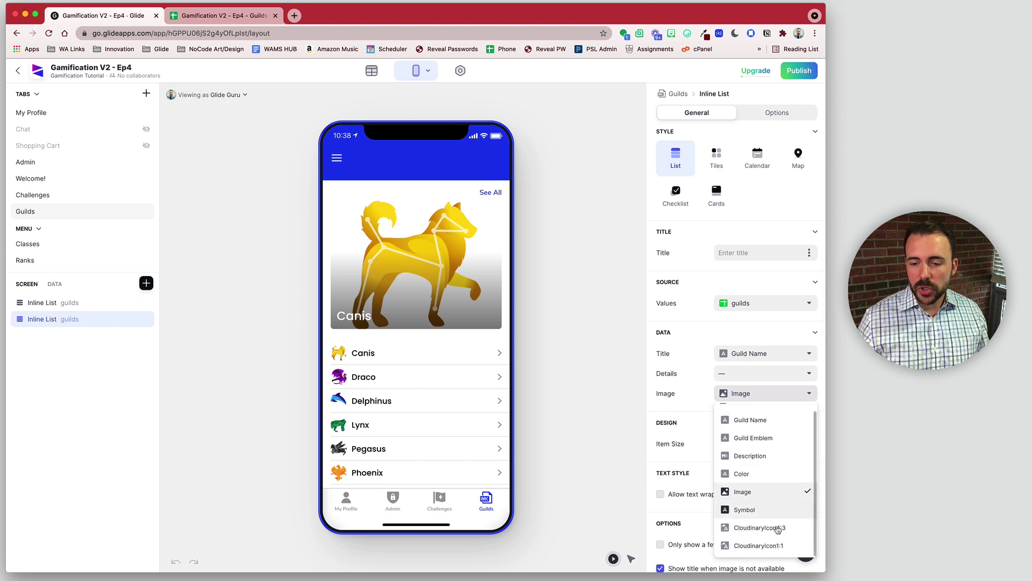
left_click(774, 546)
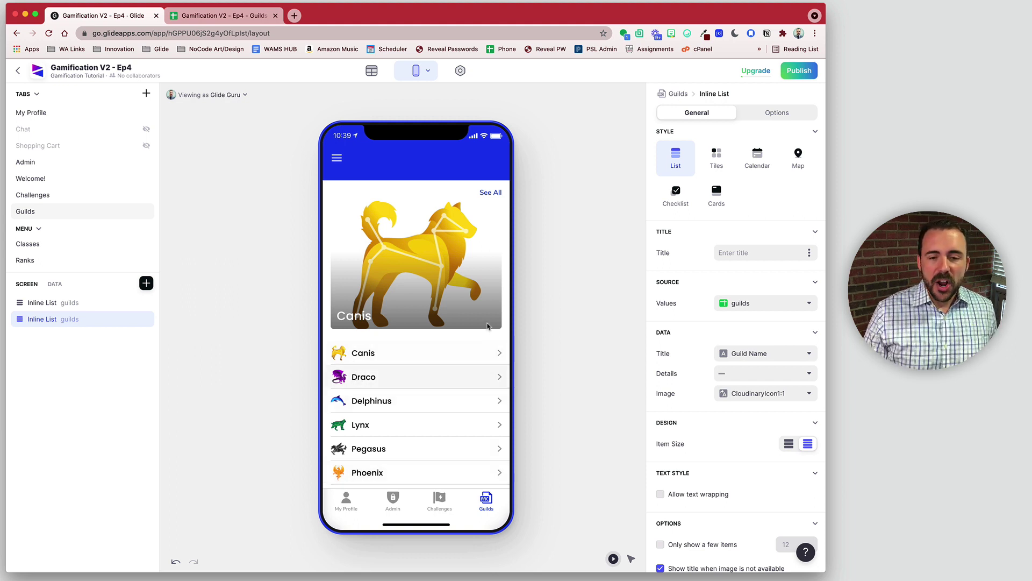
- Open the details screen of the Canis guild and select its Title component
left_click(417, 244)
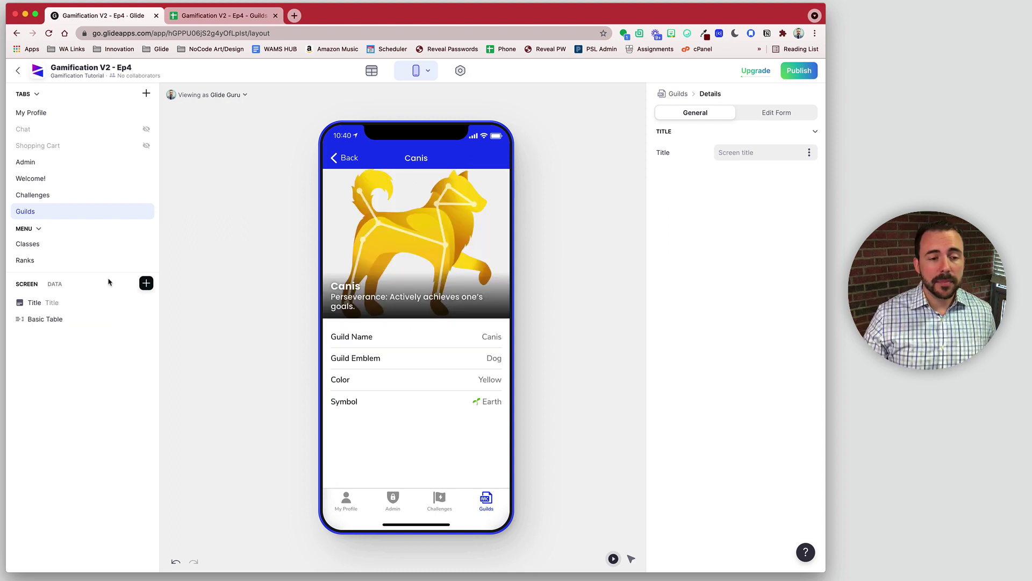
left_click(70, 302)
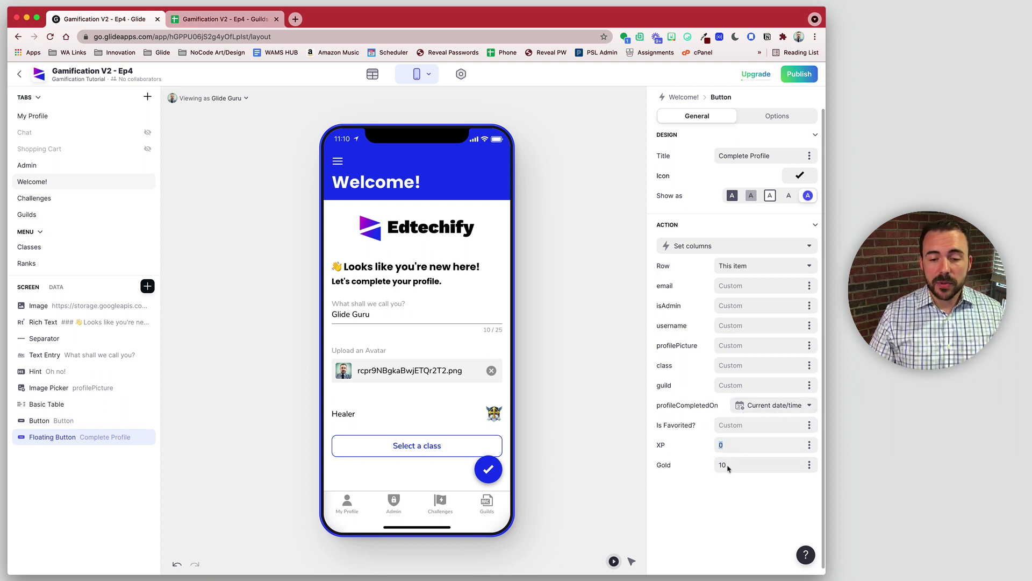
- Retitle the Welcome! screen's floating button to Continue and change its icon to a plain right arrow
left_click_drag(727, 465, 713, 466)
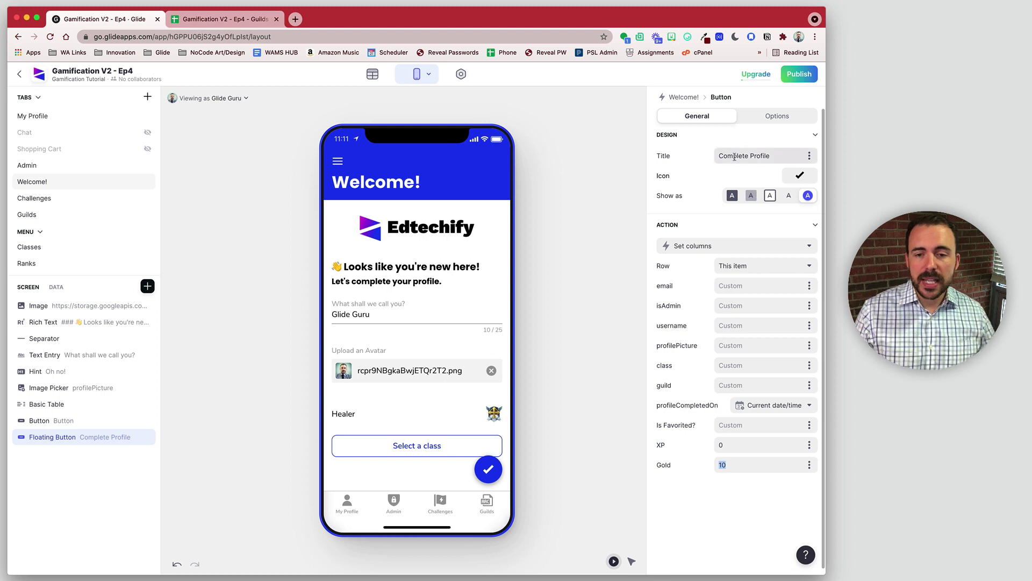
left_click_drag(775, 157, 718, 155)
type("Co")
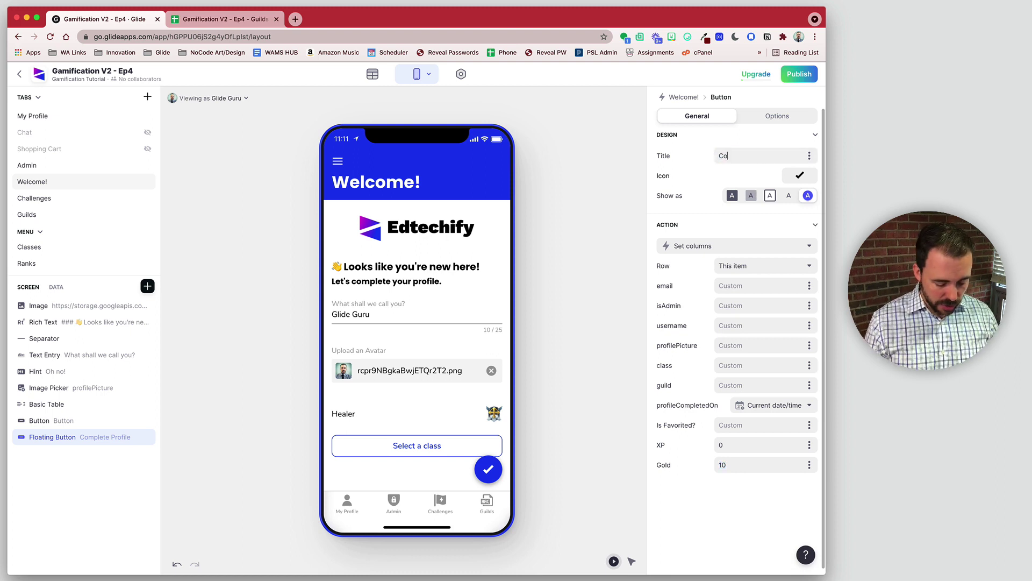
type("ntinue")
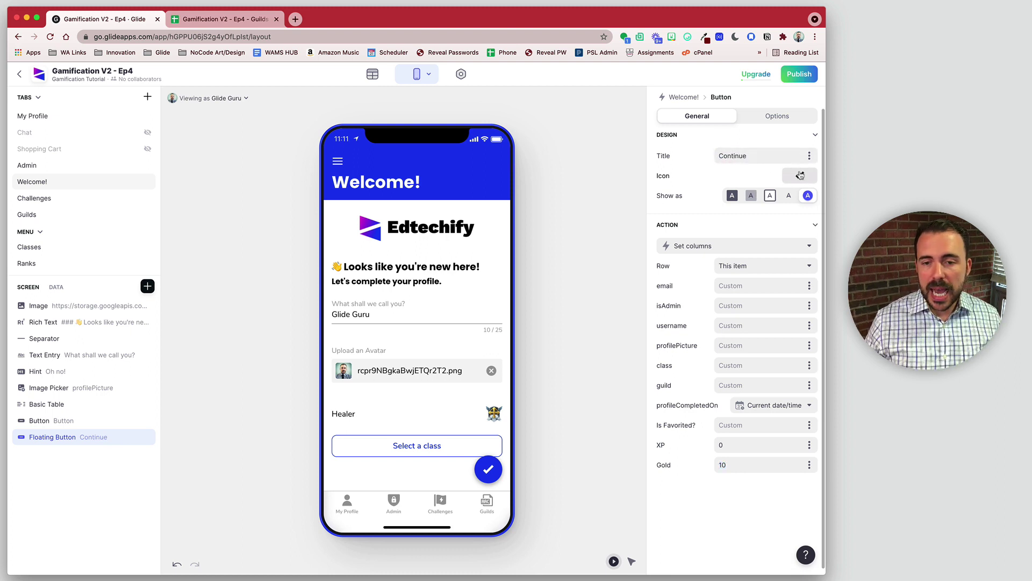
left_click(800, 175)
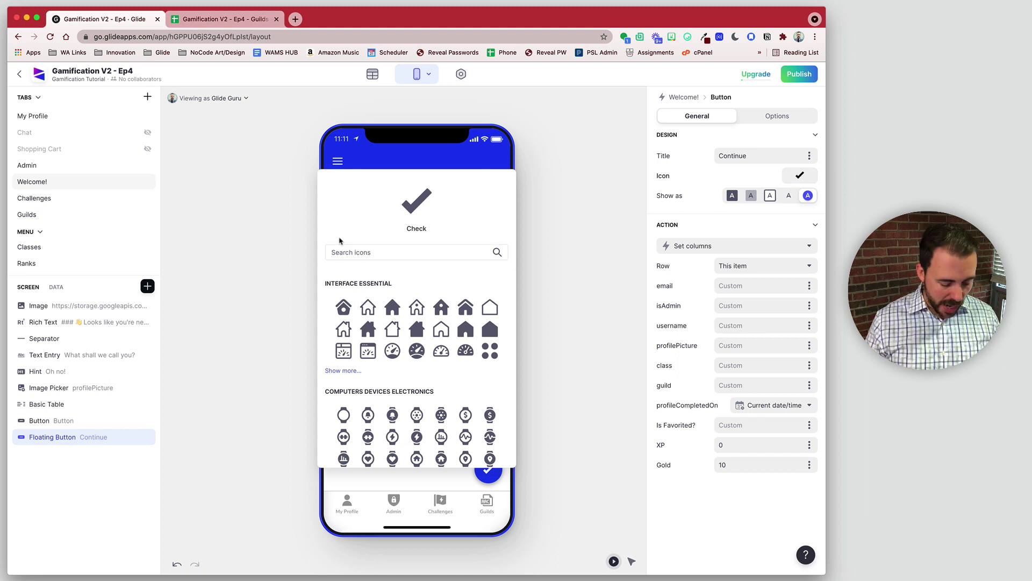
type("right")
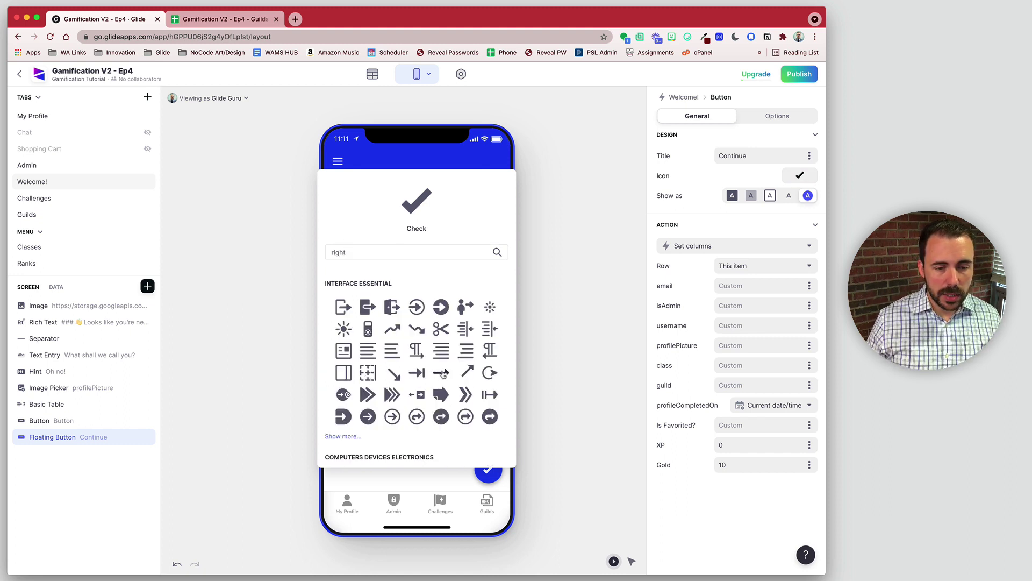
left_click(441, 373)
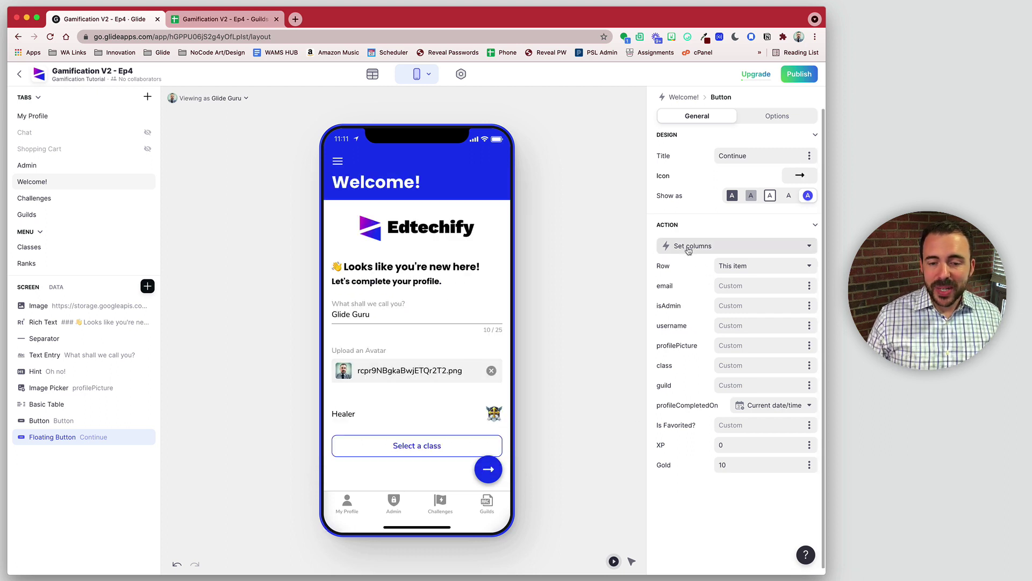
- Change the floating button's action to Link to screen and title the linked screen Guild Sorting
left_click(709, 250)
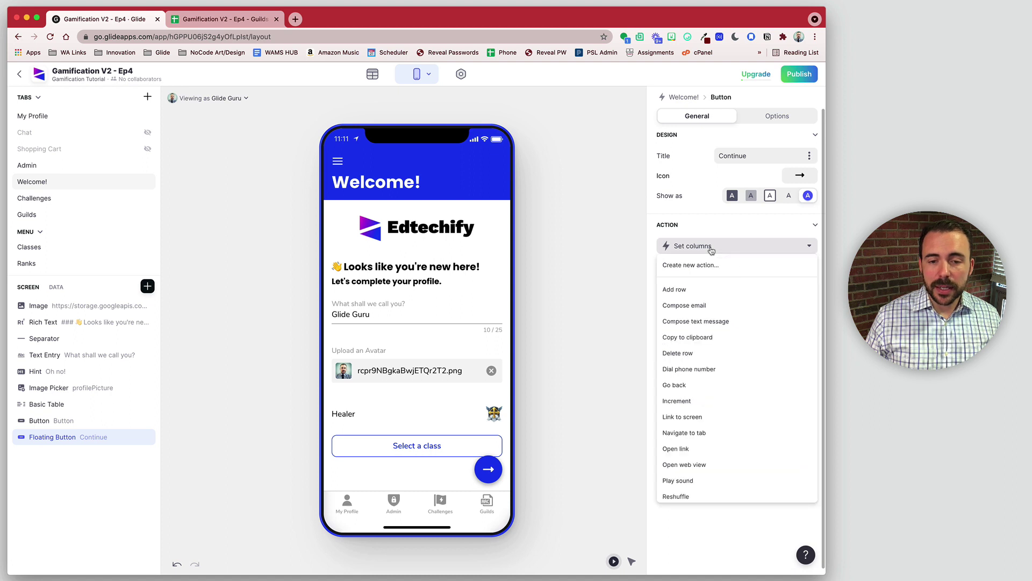
left_click(693, 417)
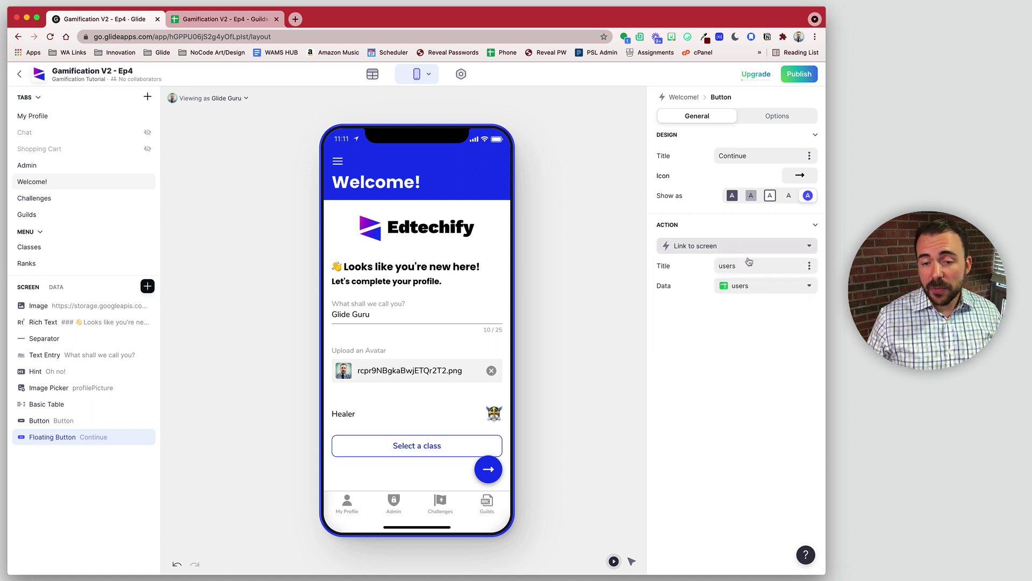
left_click_drag(747, 265, 693, 269)
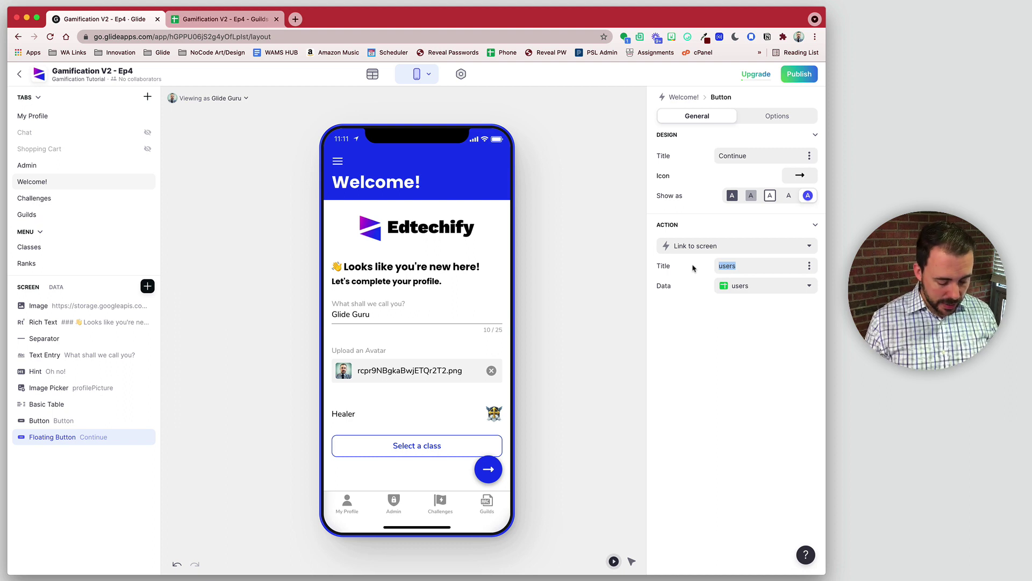
type("Select a")
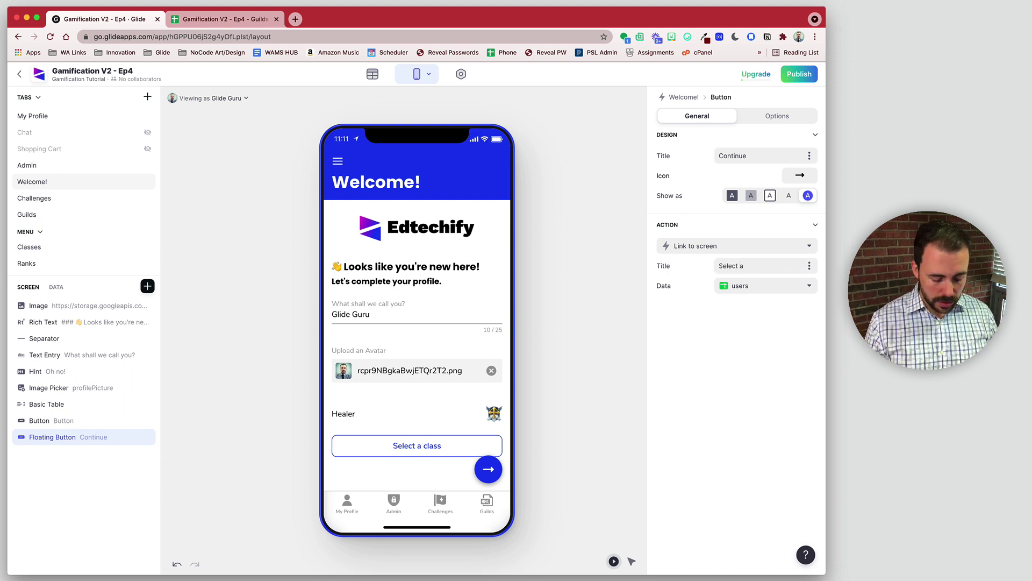
key("super+a")
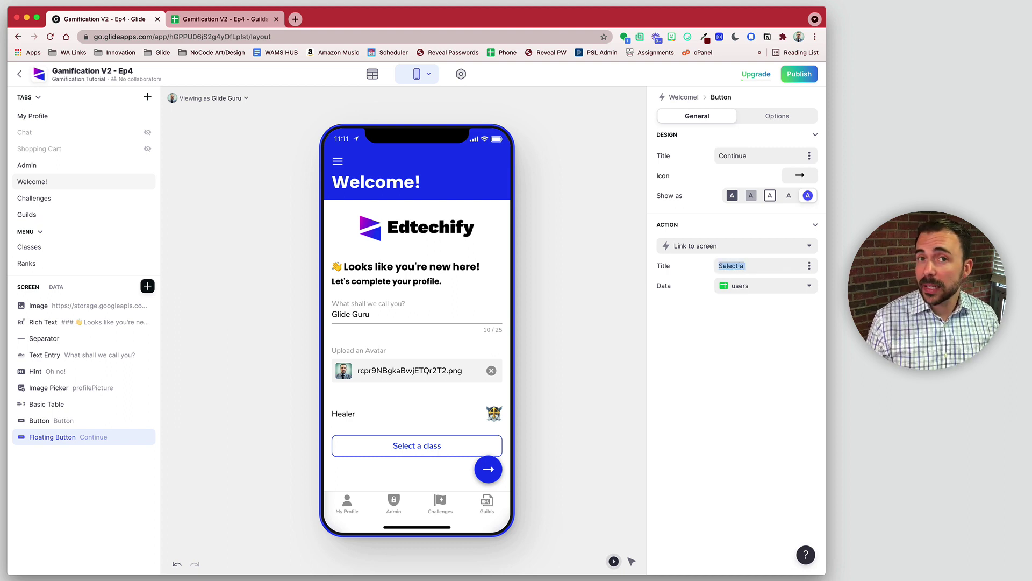
key("BackSpace")
type("Gui")
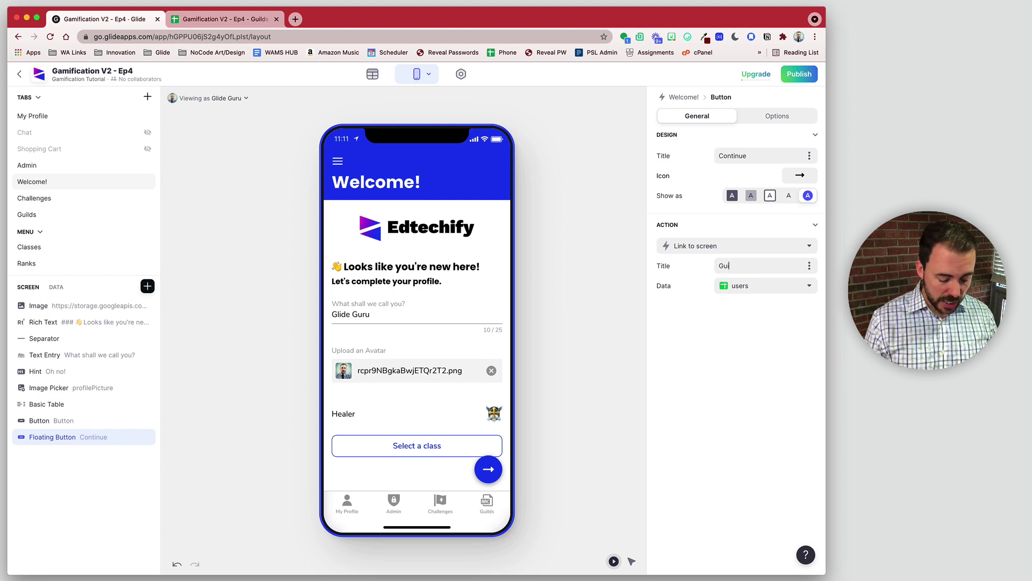
type("ld Sorting")
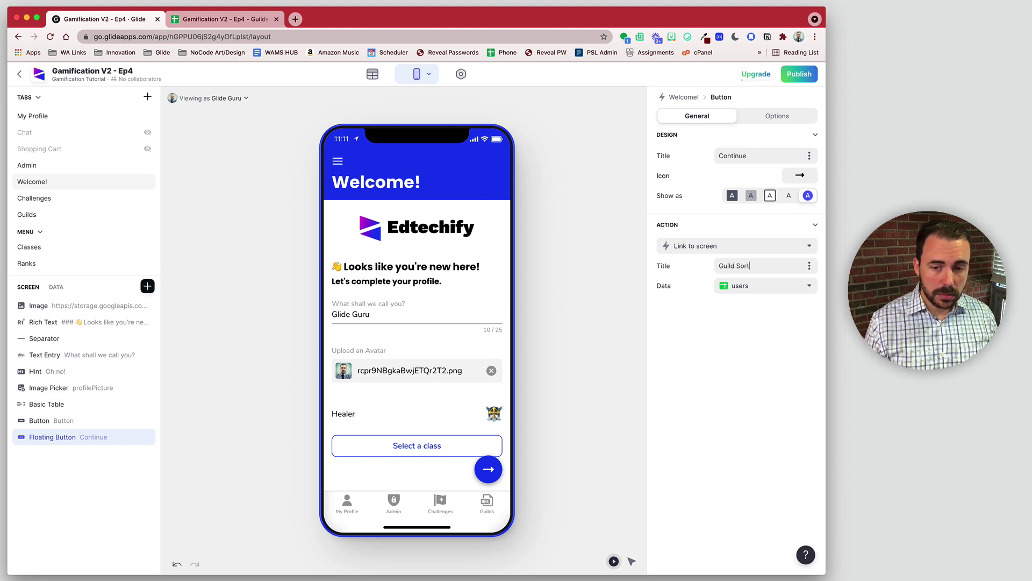
- Set the data of the floating button's linked Guild Sorting screen to This item
left_click(738, 289)
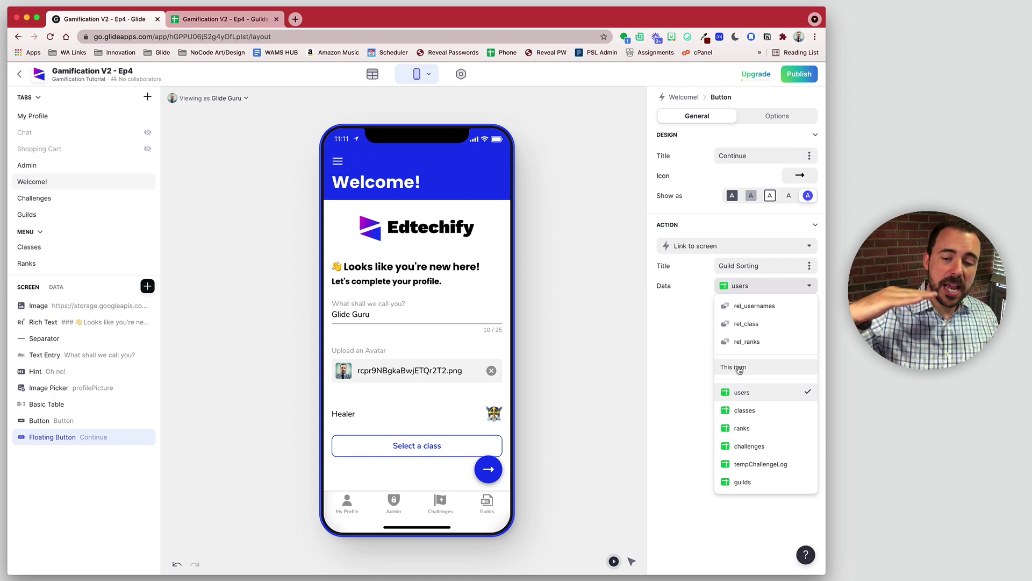
left_click(740, 368)
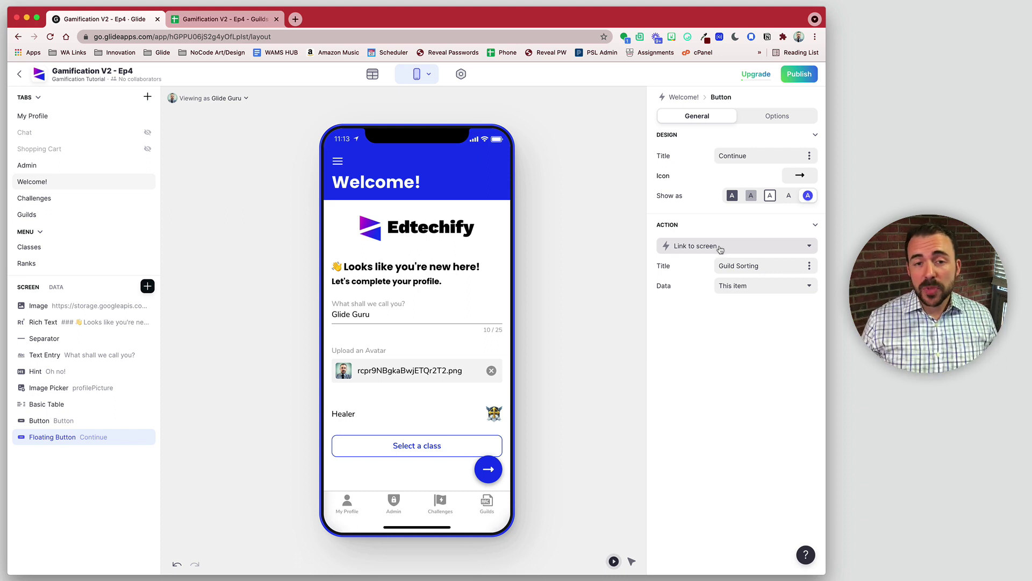
- Set the Welcome! tab's sort order to Randomly
left_click(686, 98)
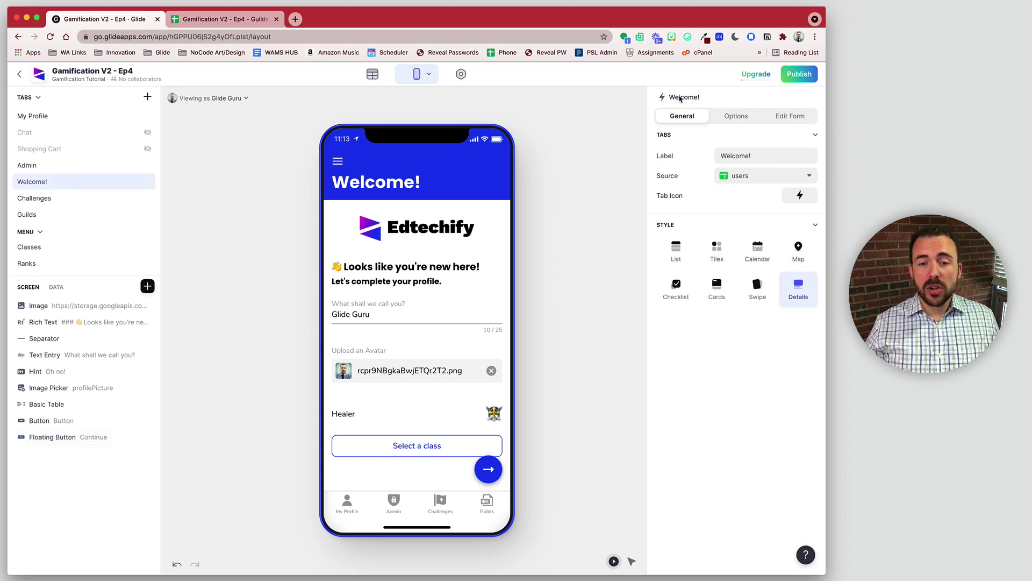
left_click(744, 121)
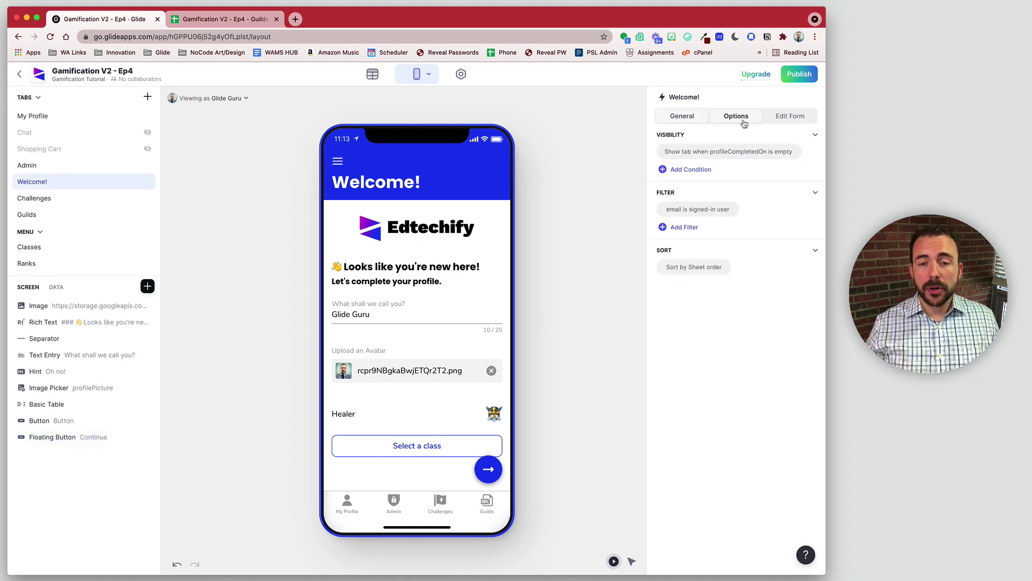
left_click(701, 269)
left_click(707, 276)
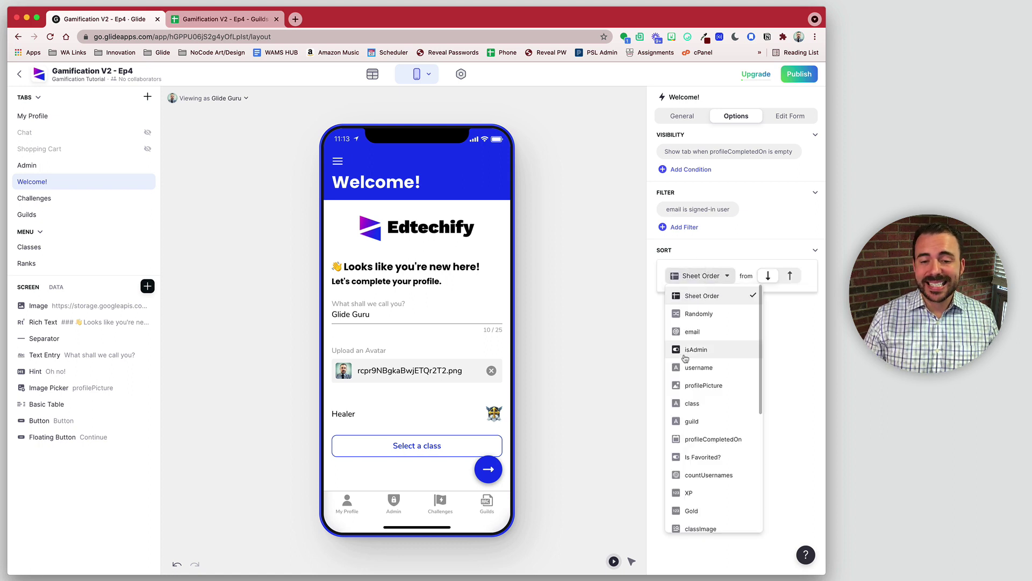
left_click(695, 317)
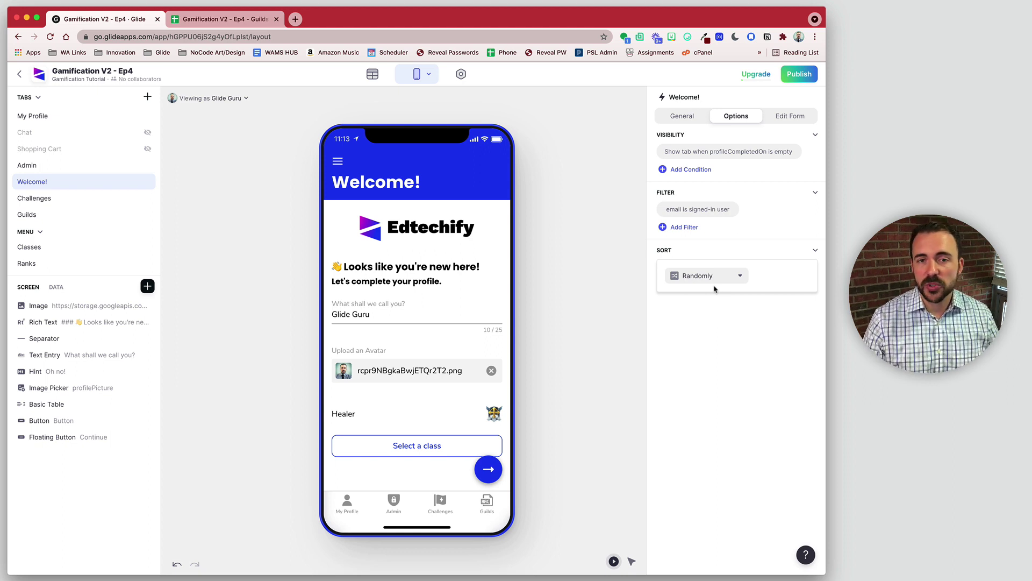
left_click(576, 388)
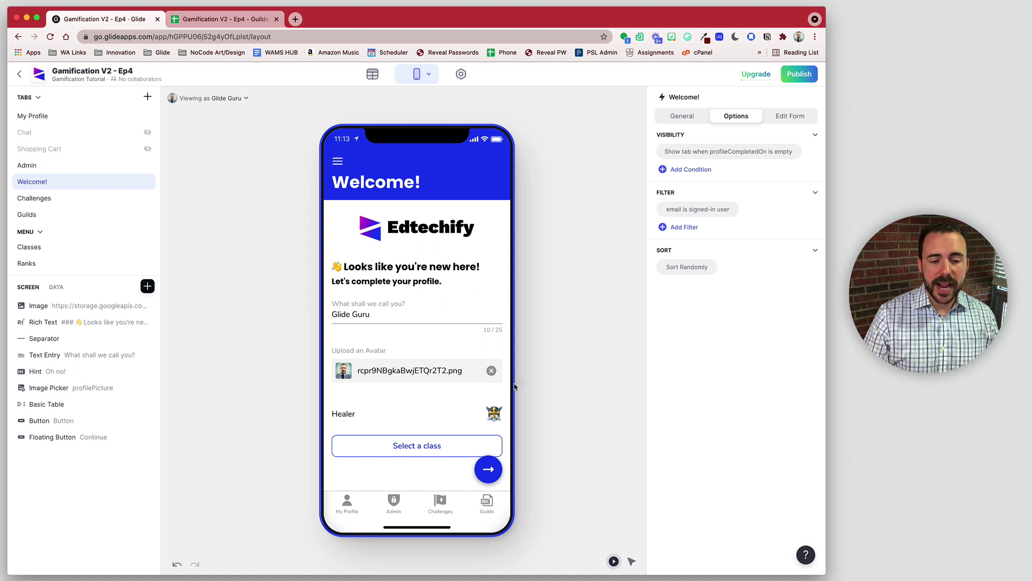
- Open the Guild Sorting screen through the Welcome! screen's floating button and delete all of its default components
left_click(491, 469)
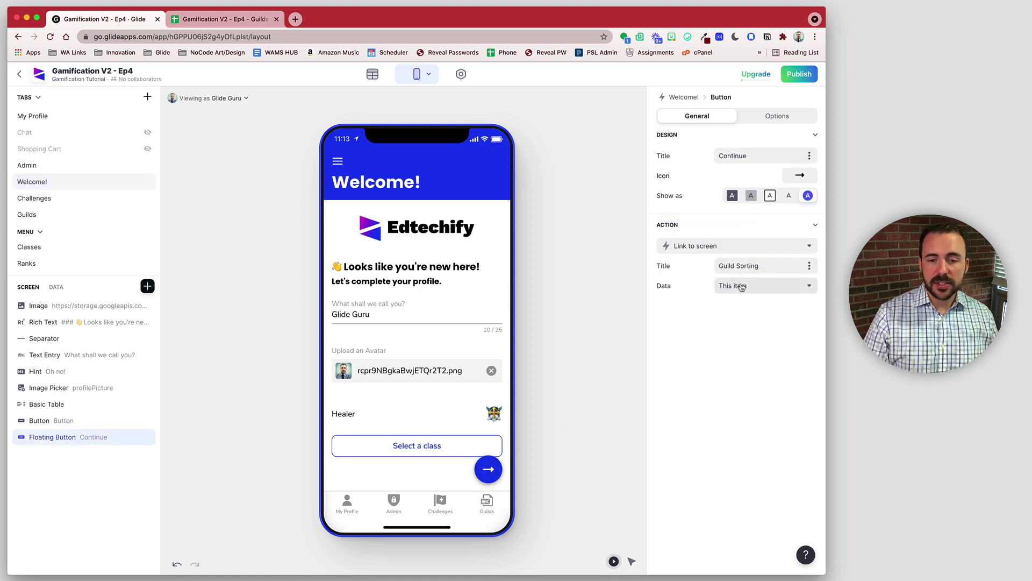
left_click(485, 473)
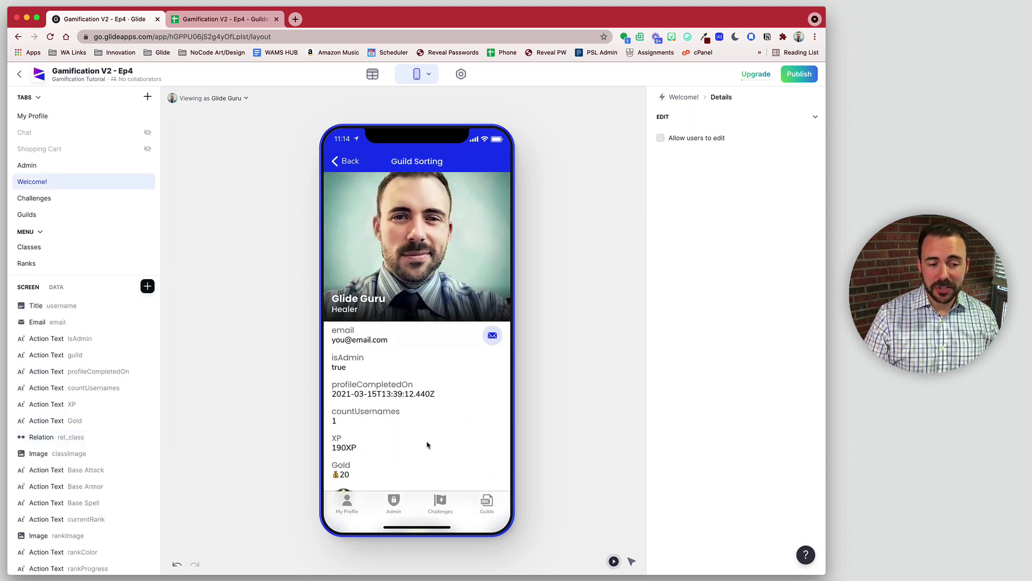
double_click(148, 307)
triple_click(148, 307)
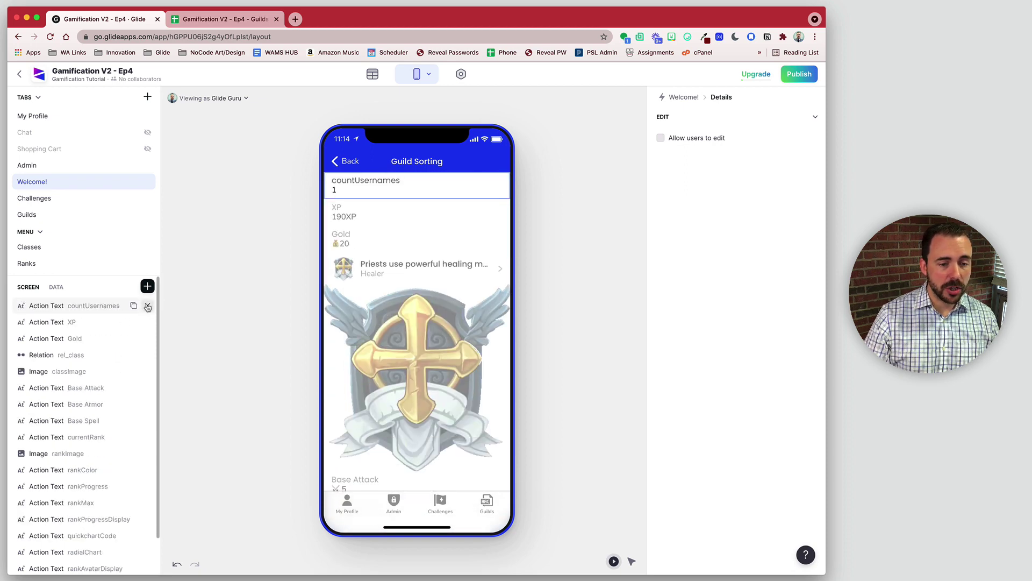
triple_click(148, 307)
triple_click(147, 307)
triple_click(148, 307)
triple_click(147, 307)
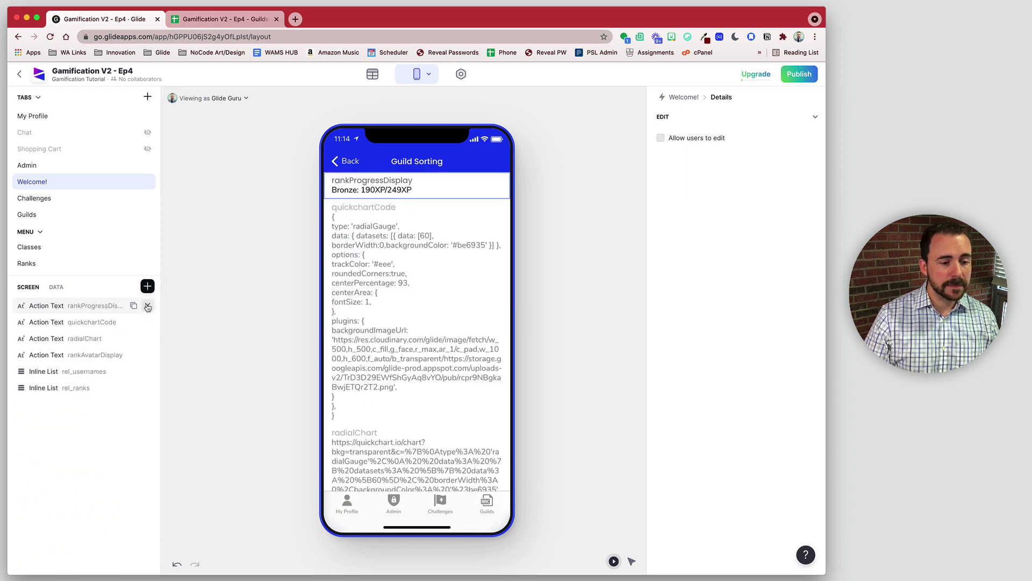
triple_click(148, 306)
triple_click(148, 306)
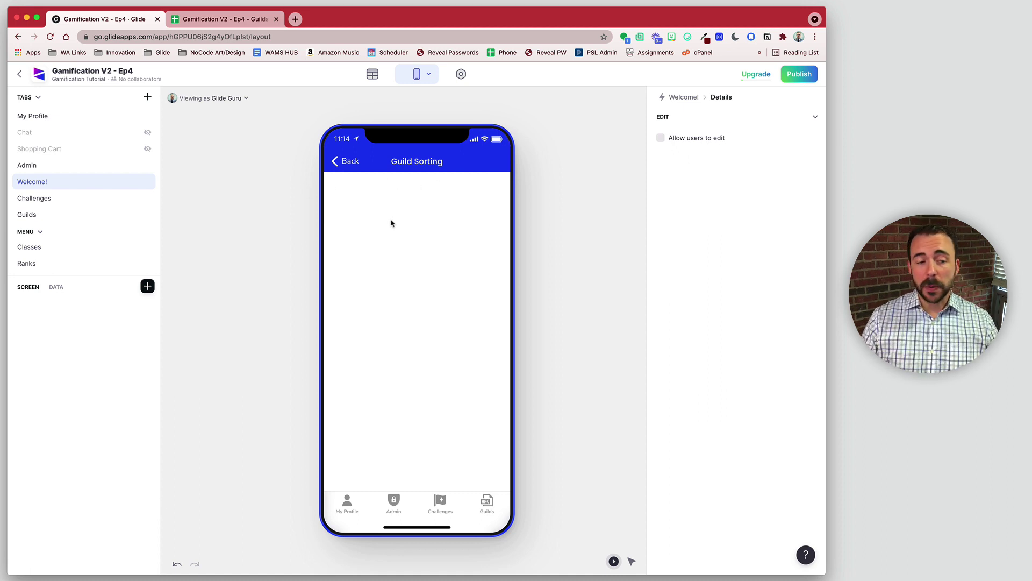
- Add a centred Text component reading "Welcome" in Headline 4 style to the Guild Sorting screen
left_click(148, 286)
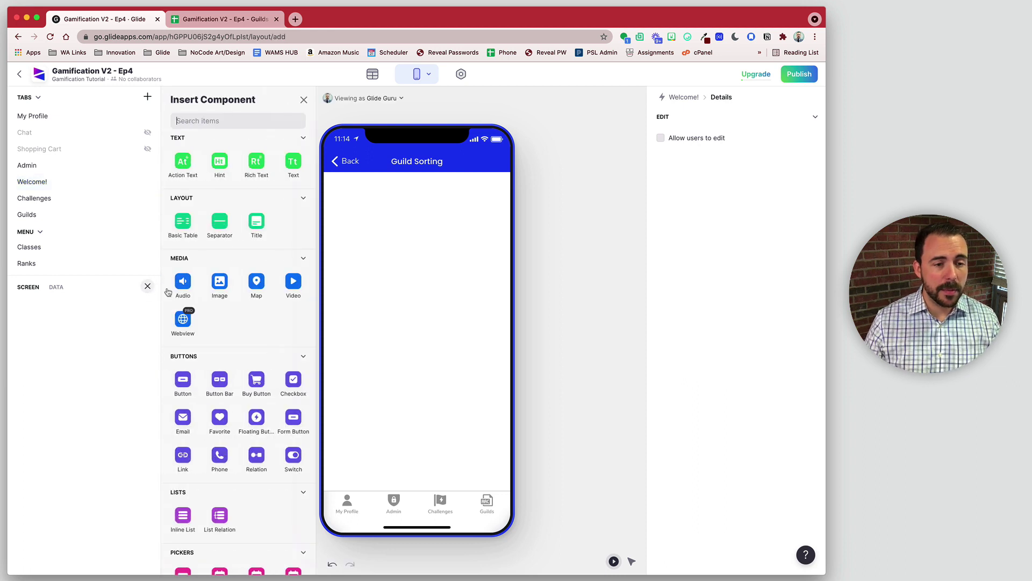
left_click(295, 162)
left_click(757, 156)
type("Welcome")
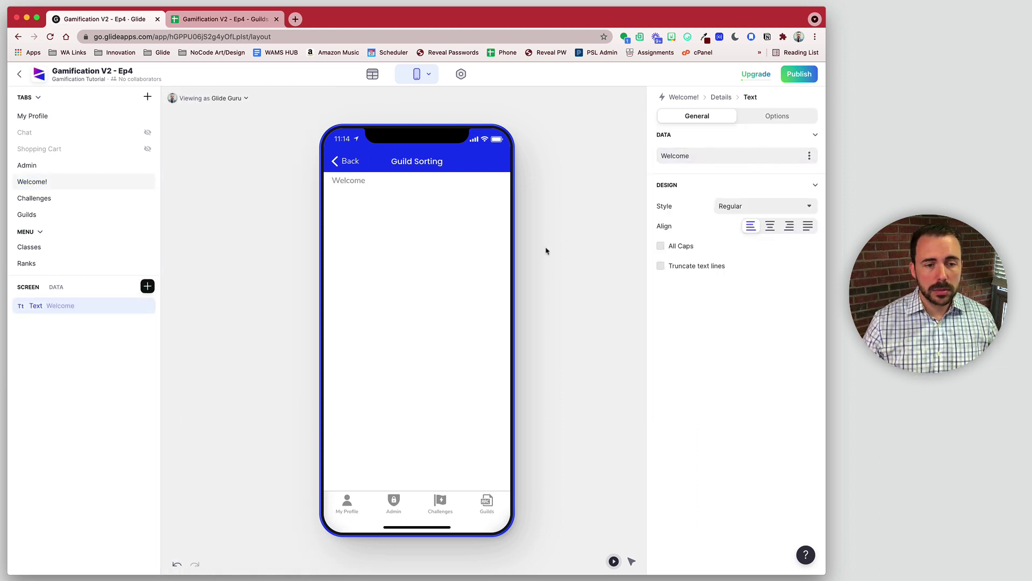
left_click(760, 207)
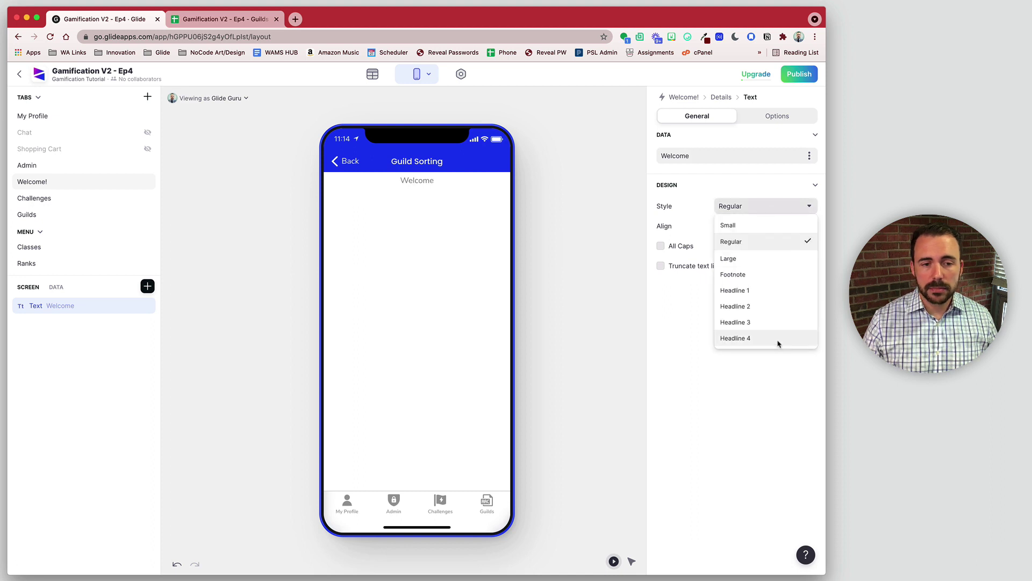
left_click(779, 340)
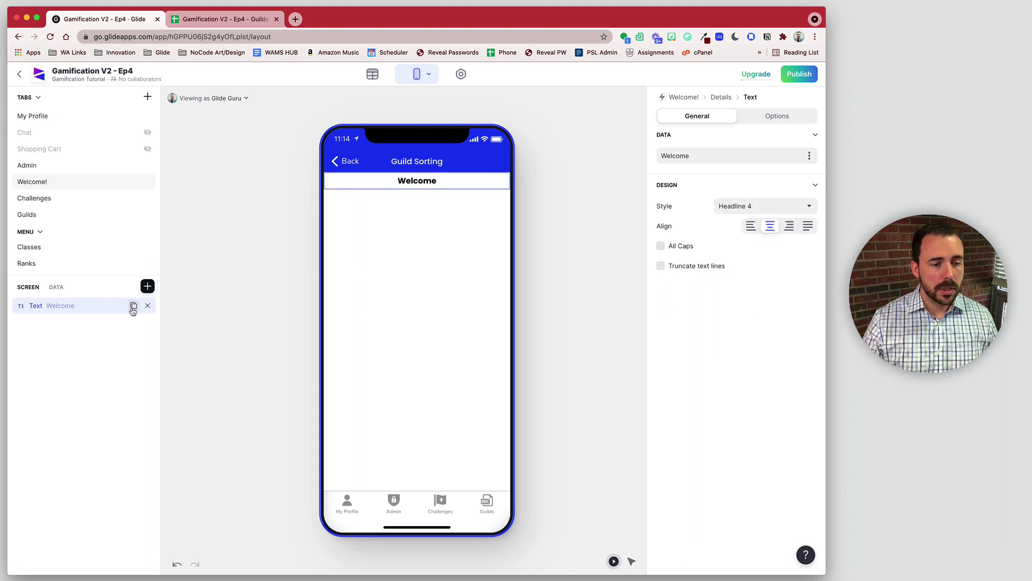
- Duplicate the Welcome text, link the copy to the username column and set its style to Headline 1
left_click(134, 305)
left_click(71, 321)
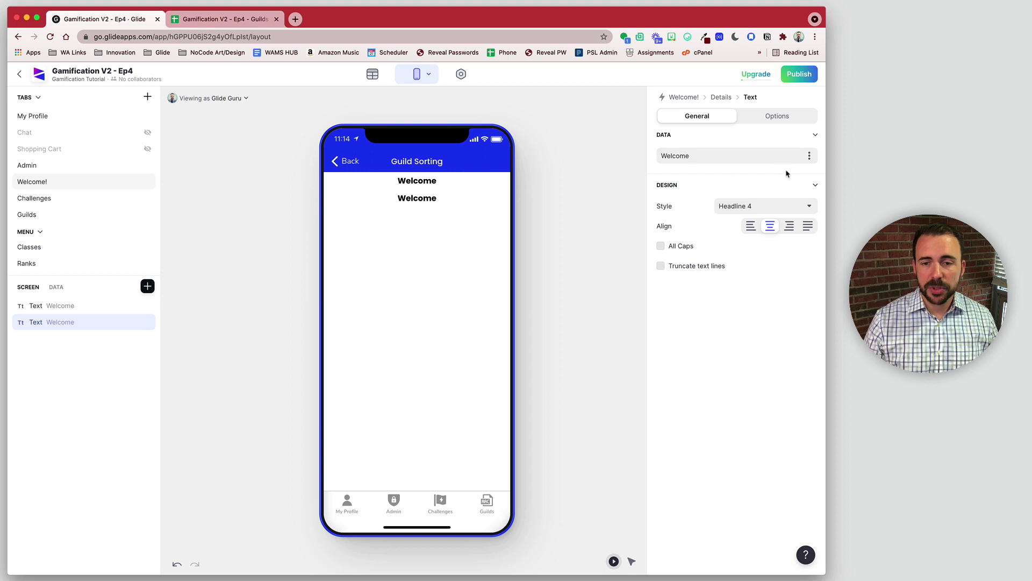
left_click(808, 156)
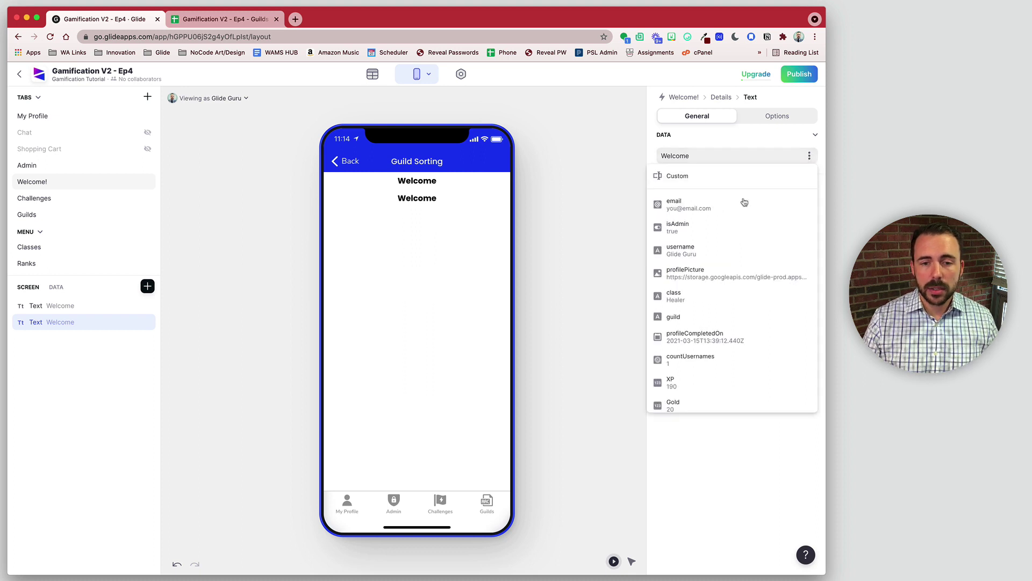
left_click(710, 249)
left_click(758, 208)
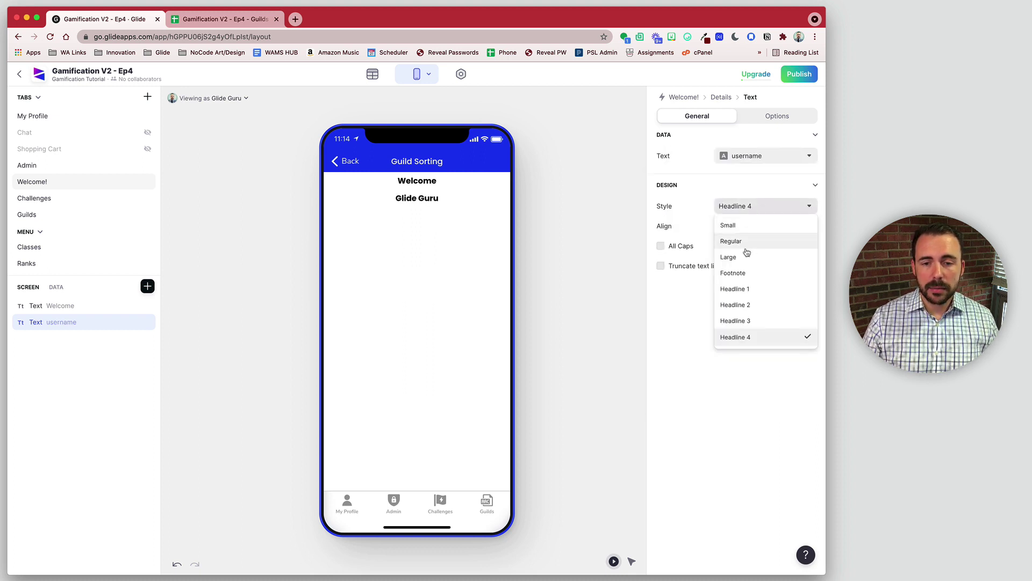
left_click(748, 289)
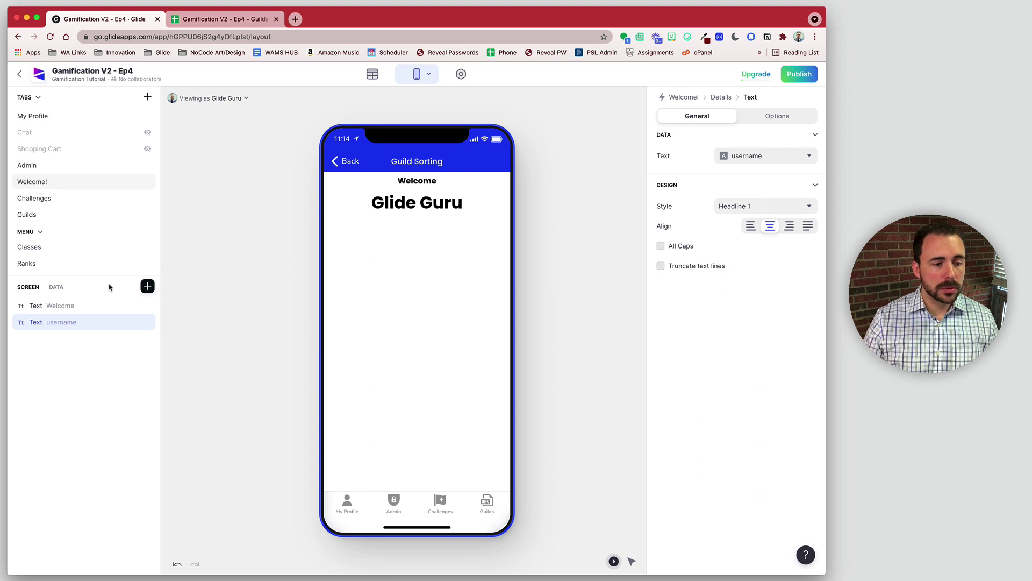
- Add a Separator with Small spacing and no line divider above the Welcome text, and place a duplicate below the username text
left_click(147, 285)
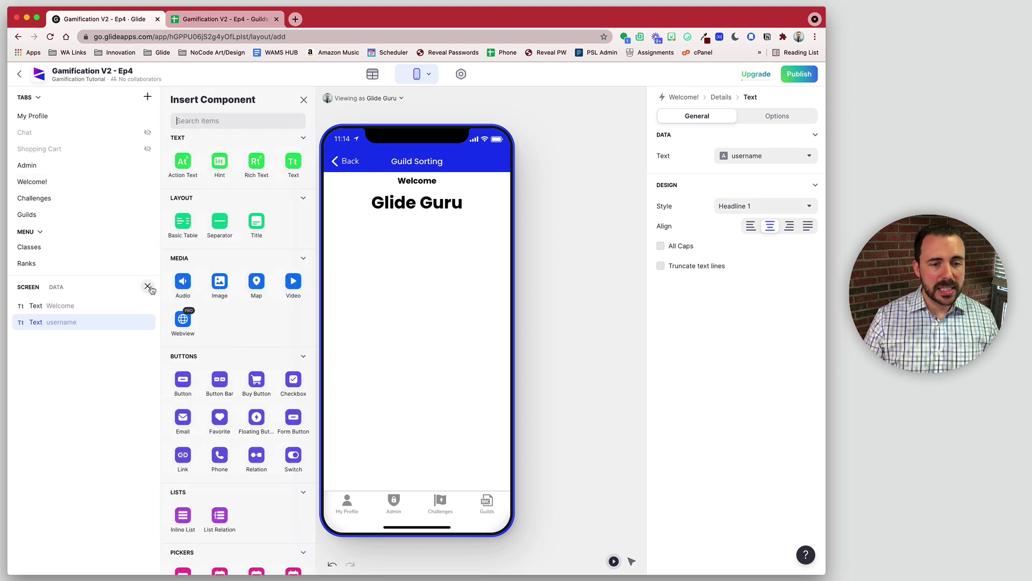
left_click(219, 222)
left_click_drag(83, 339, 86, 306)
left_click(660, 176)
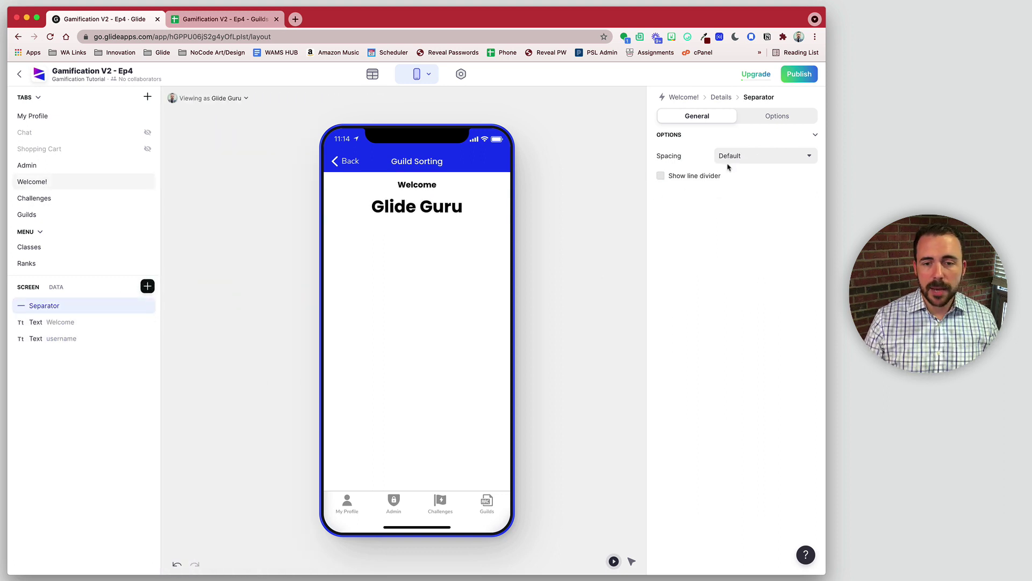
left_click(733, 159)
left_click(735, 192)
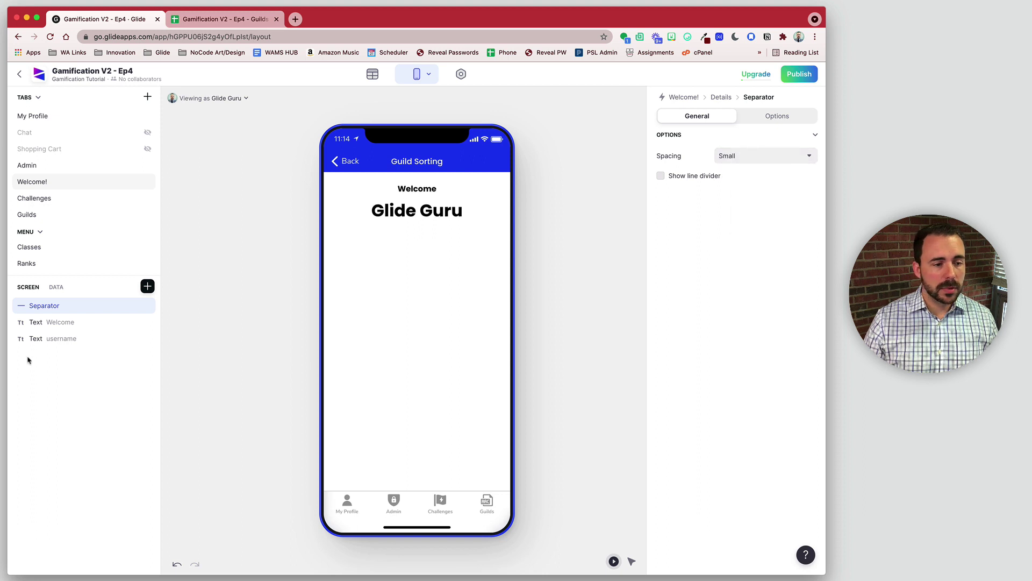
left_click(131, 305)
left_click_drag(80, 322, 76, 364)
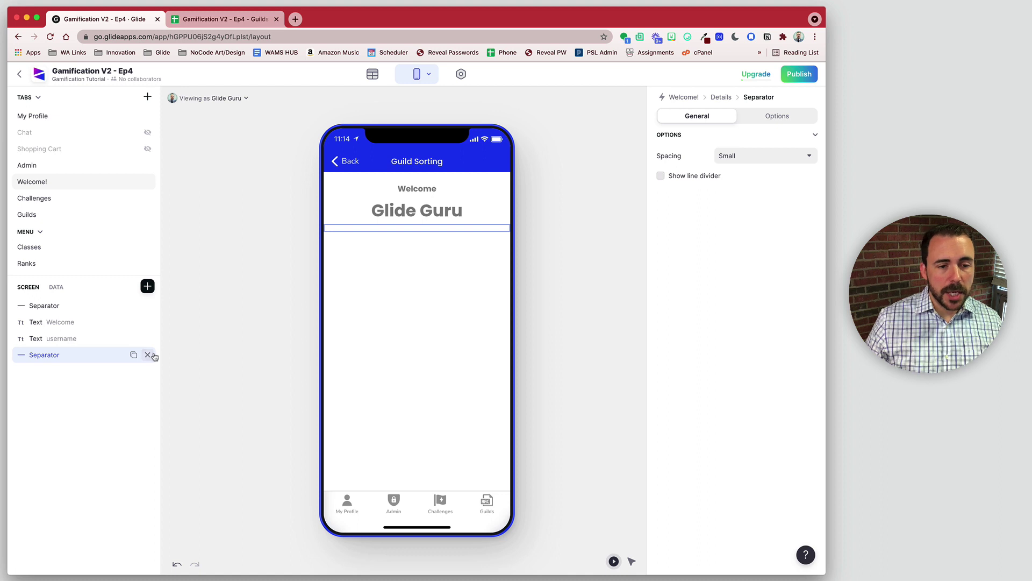
- Add a Hint component below the second separator and title it "It is time."
left_click(149, 287)
left_click(220, 171)
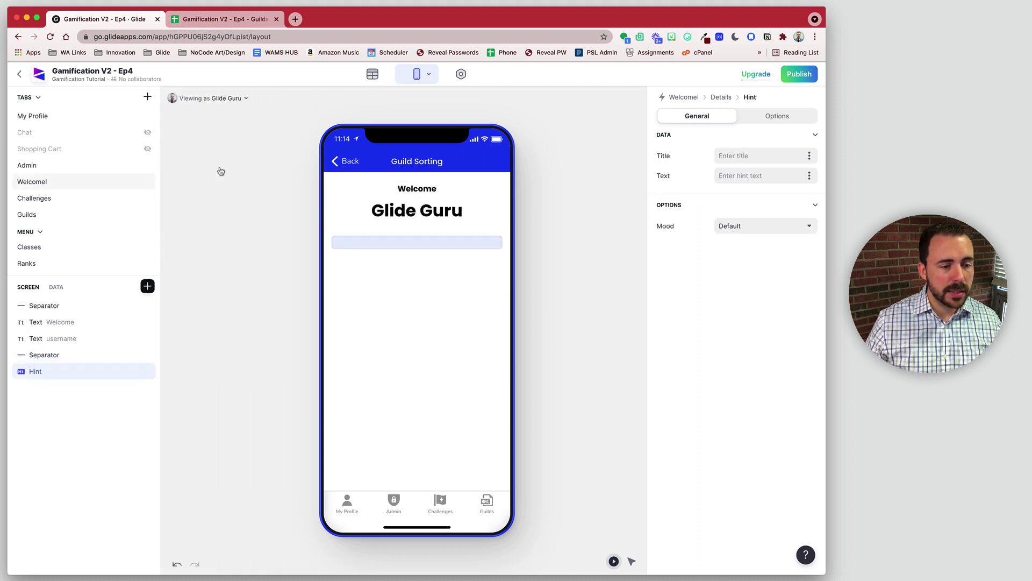
left_click(744, 156)
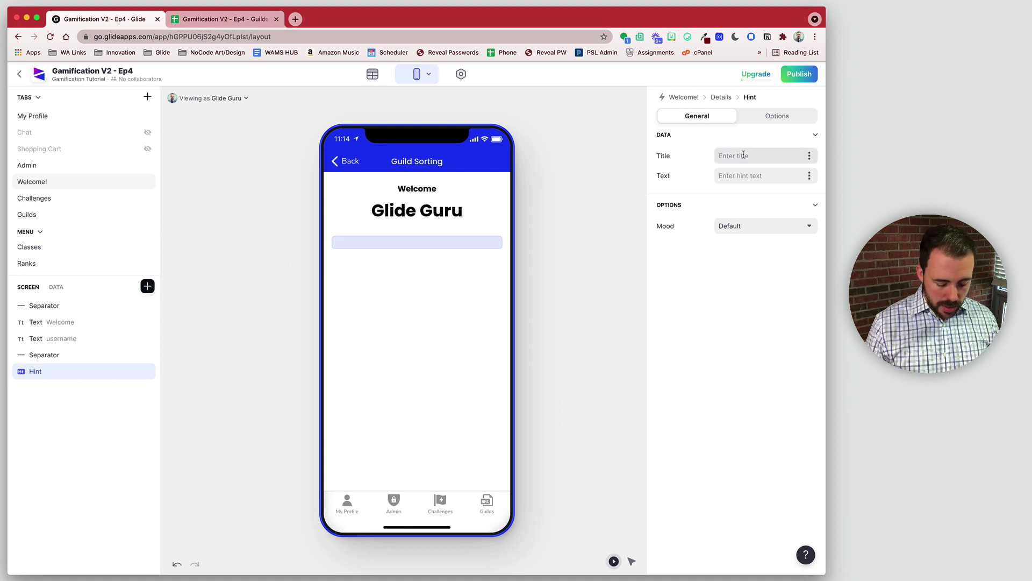
type("It is time.")
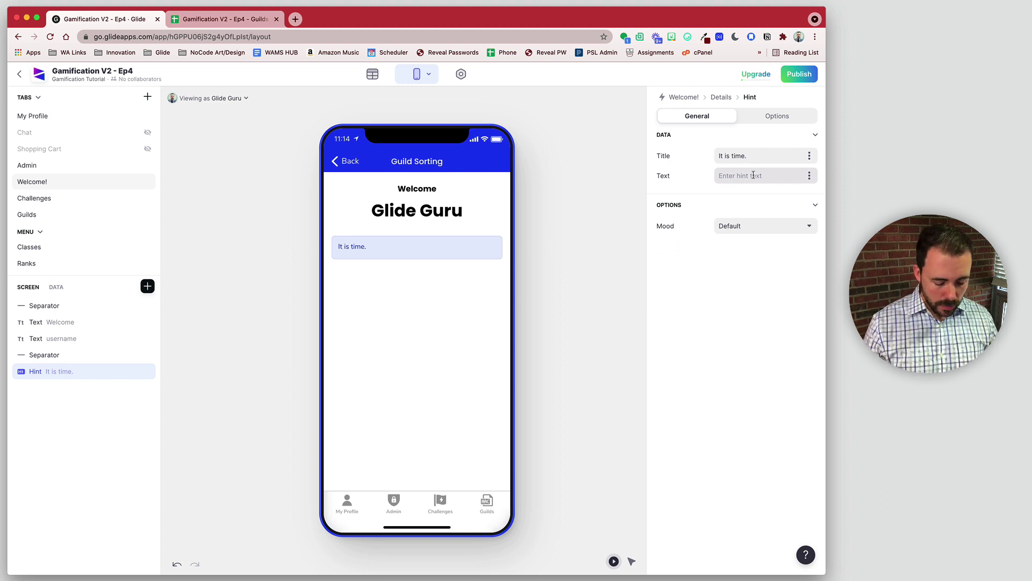
- Enter hint text "You will now be sorted into your Guild. Reshuffle the guilds as often as you'd like and then press Select to finalize your guild selection."
type("Yp")
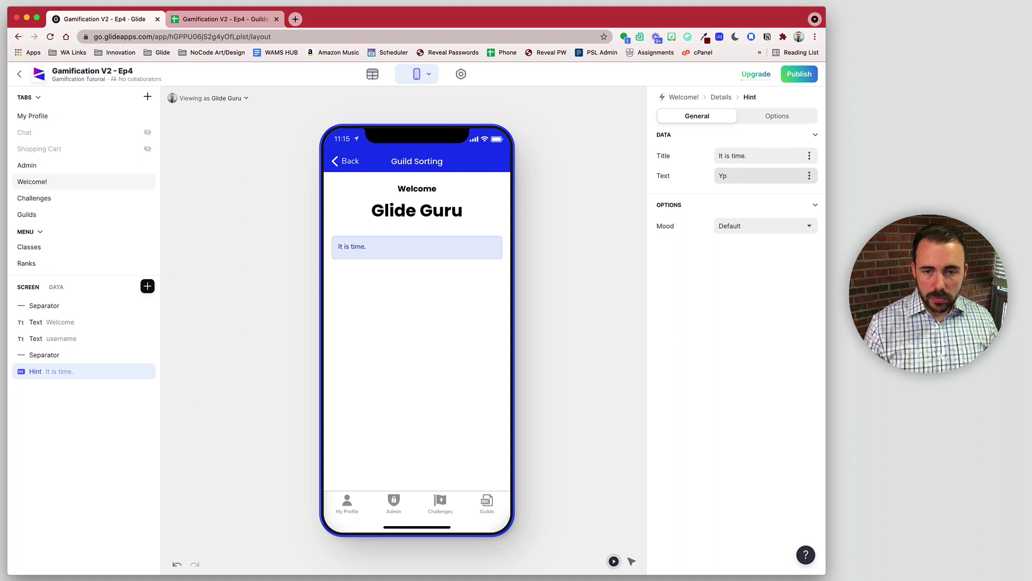
type("u ou will now be so")
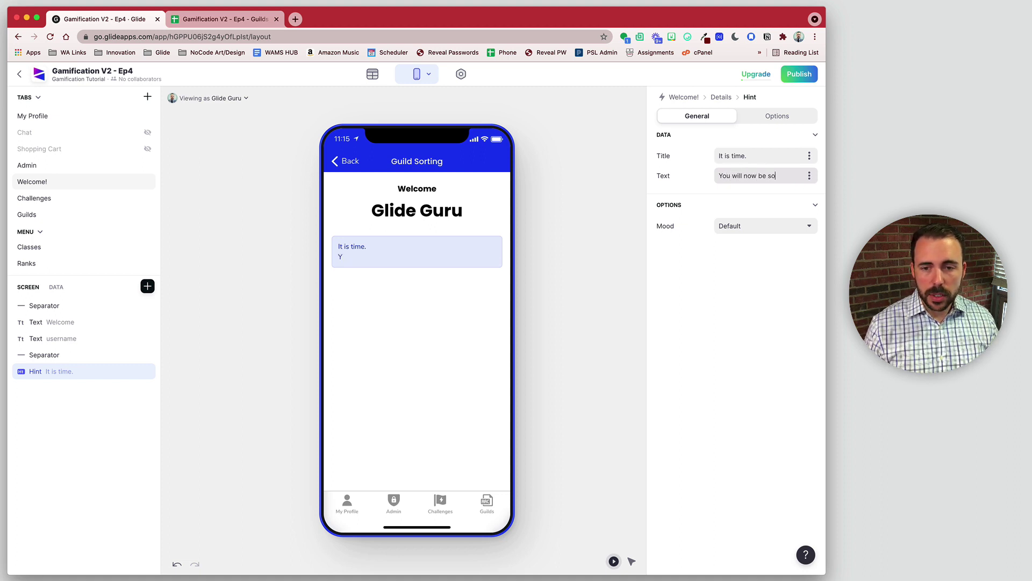
type(" your Guild.  Reshuffl")
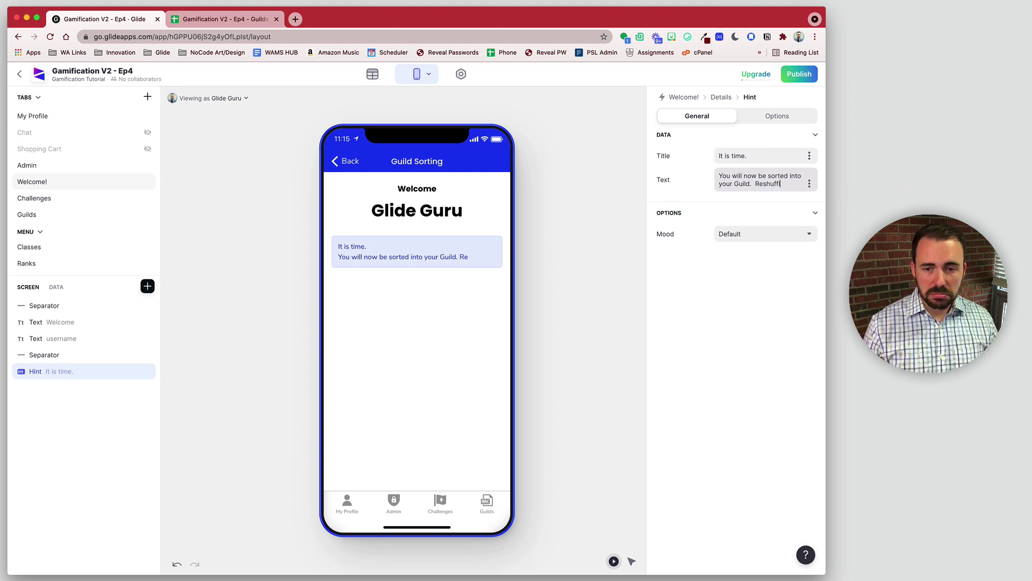
type("e the guilds as often as y")
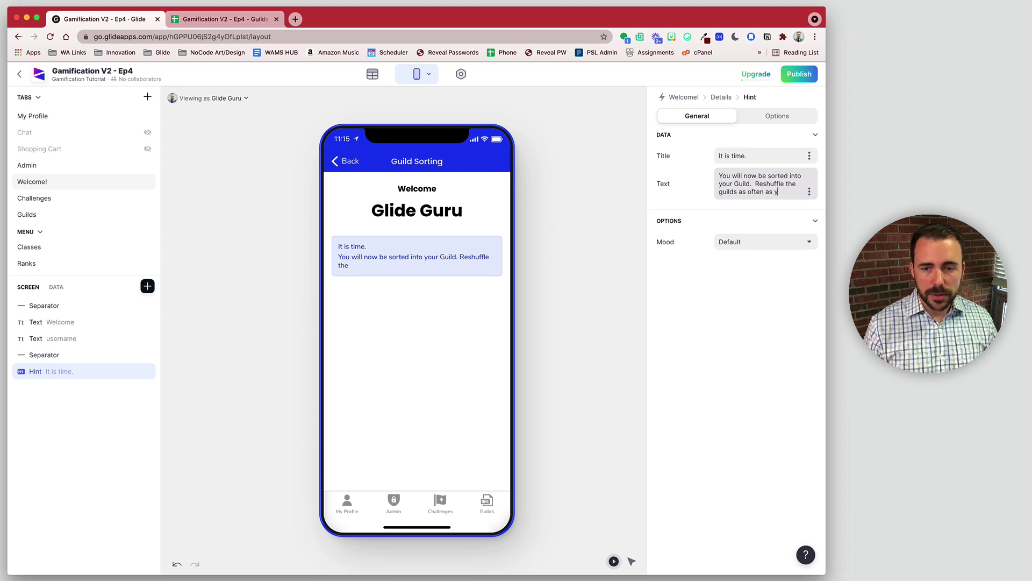
type(" and then press Select to")
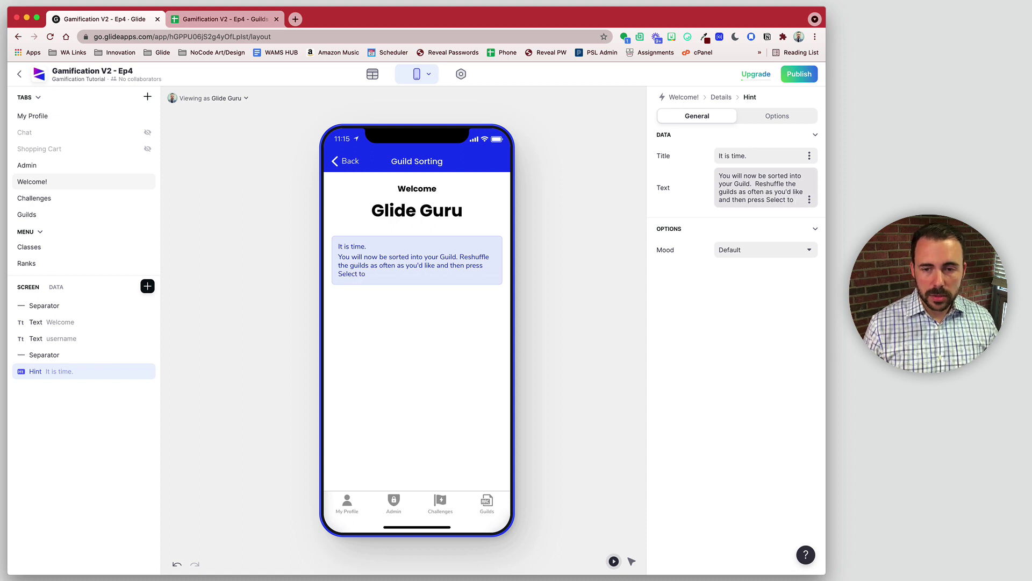
type("ose y")
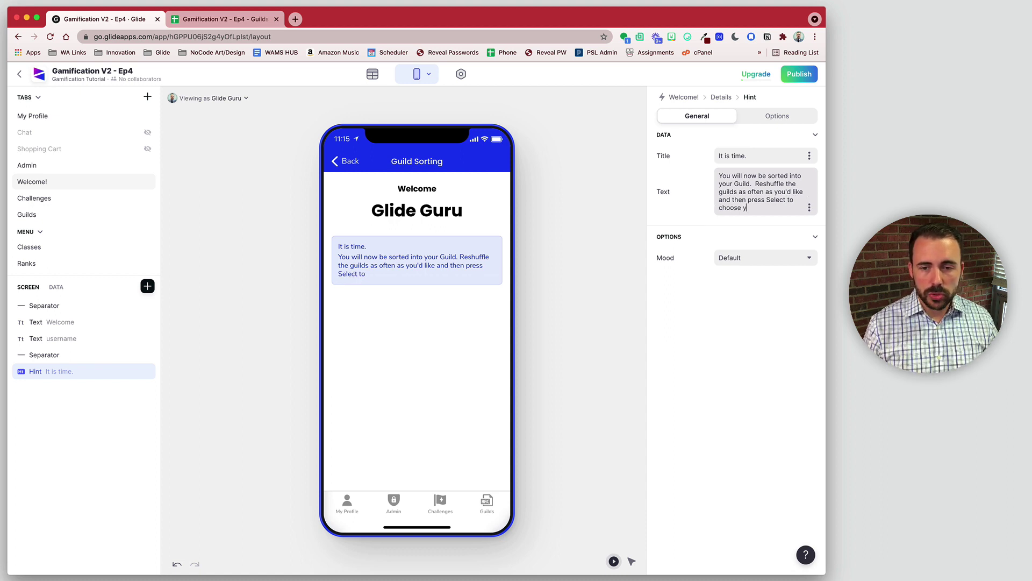
key("BackSpace")
key("BackSpace")
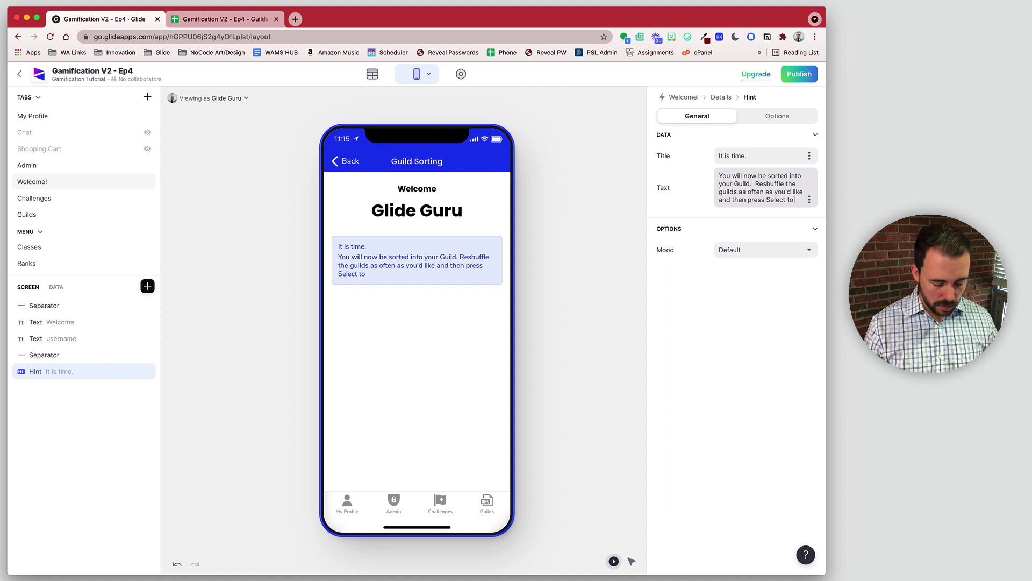
type("finalize your guild se")
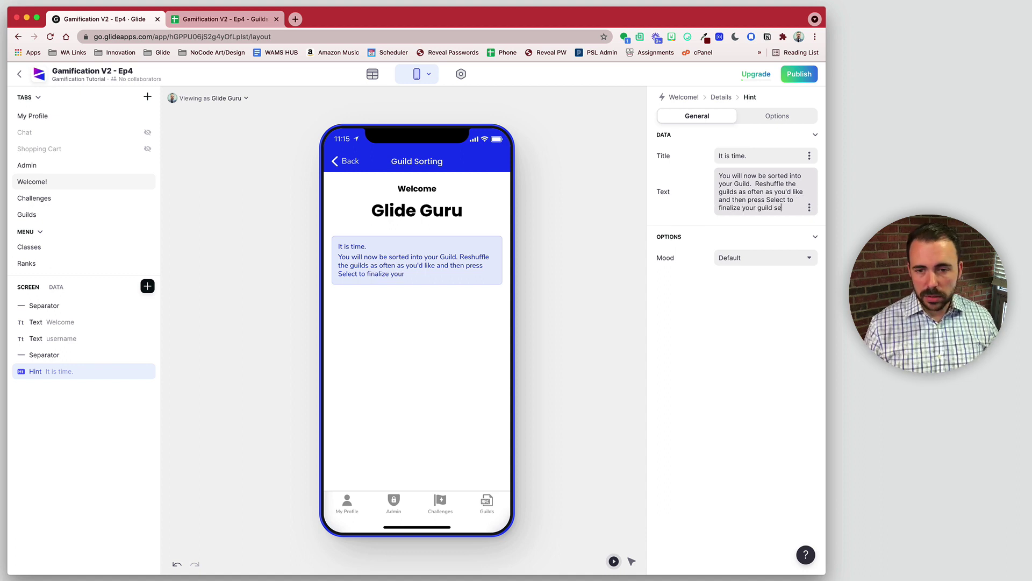
type("on.")
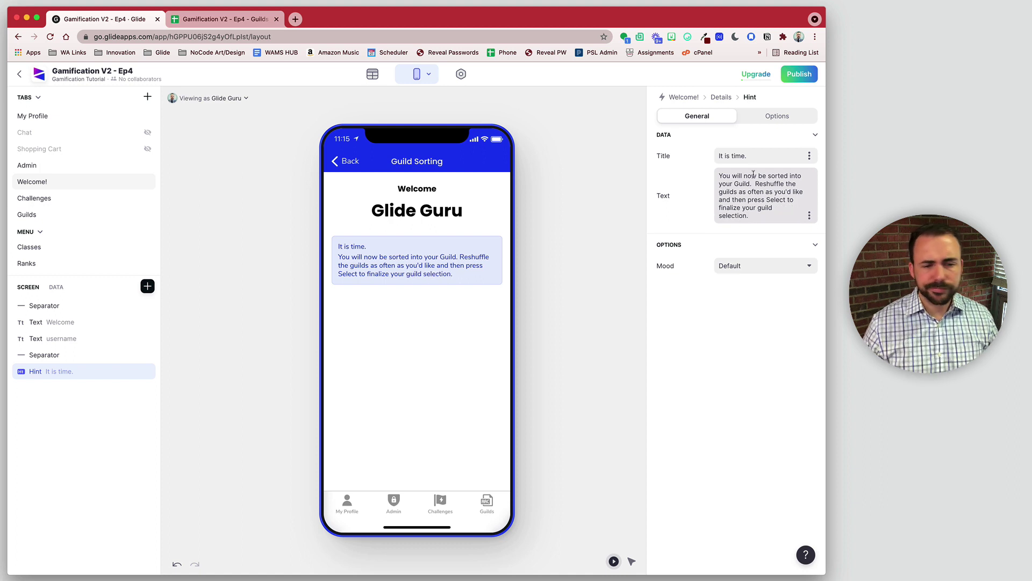
- Add an Inline List below the hint, clear its title and set its source to the guilds table
left_click(149, 288)
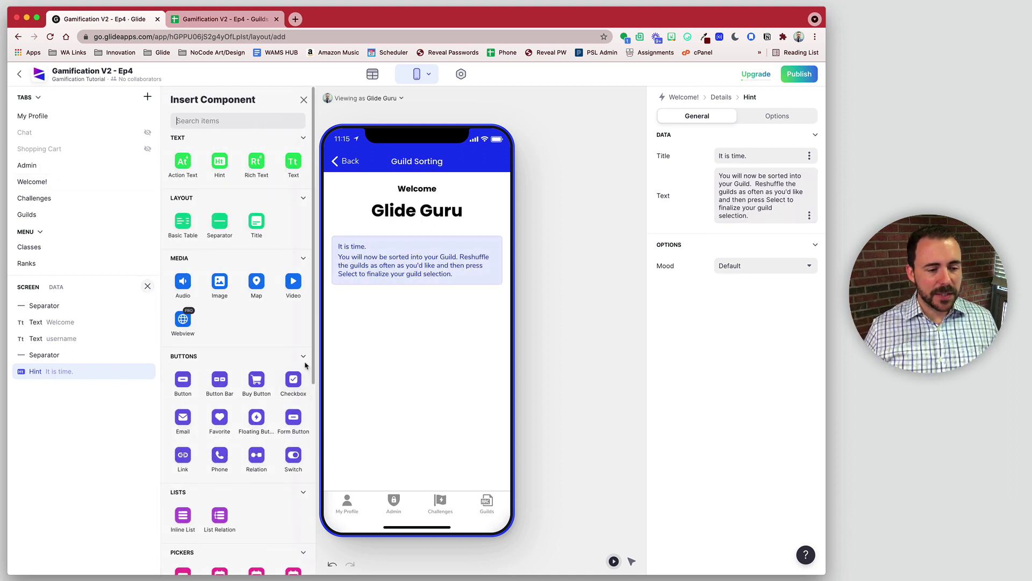
left_click(188, 530)
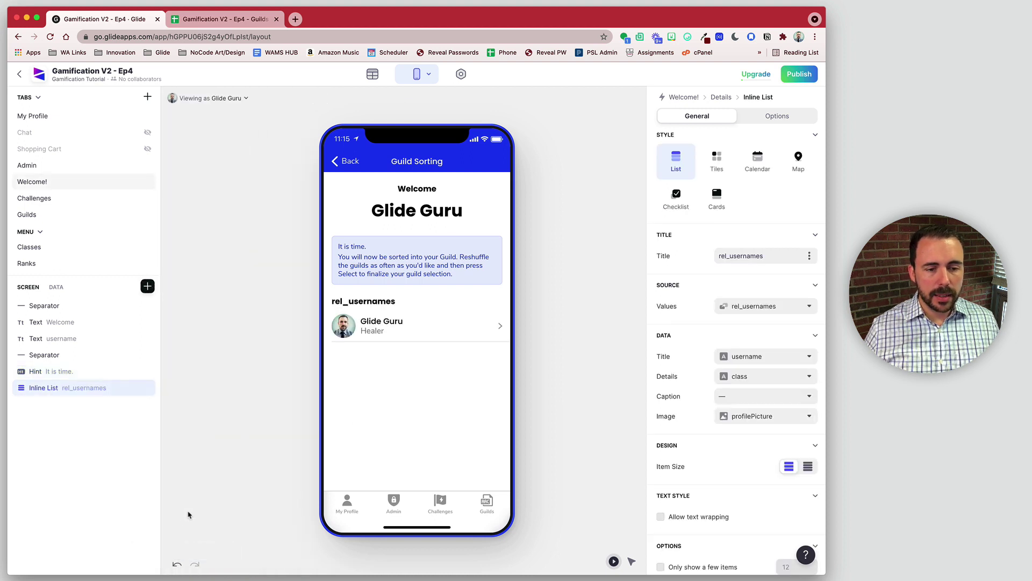
left_click_drag(806, 258, 644, 255)
key("BackSpace")
left_click(748, 236)
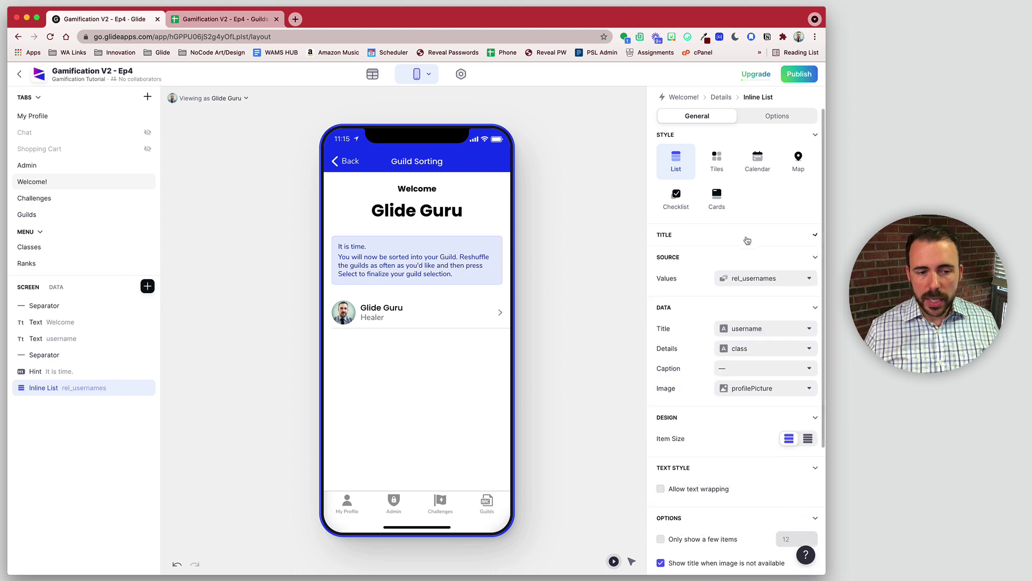
left_click(773, 280)
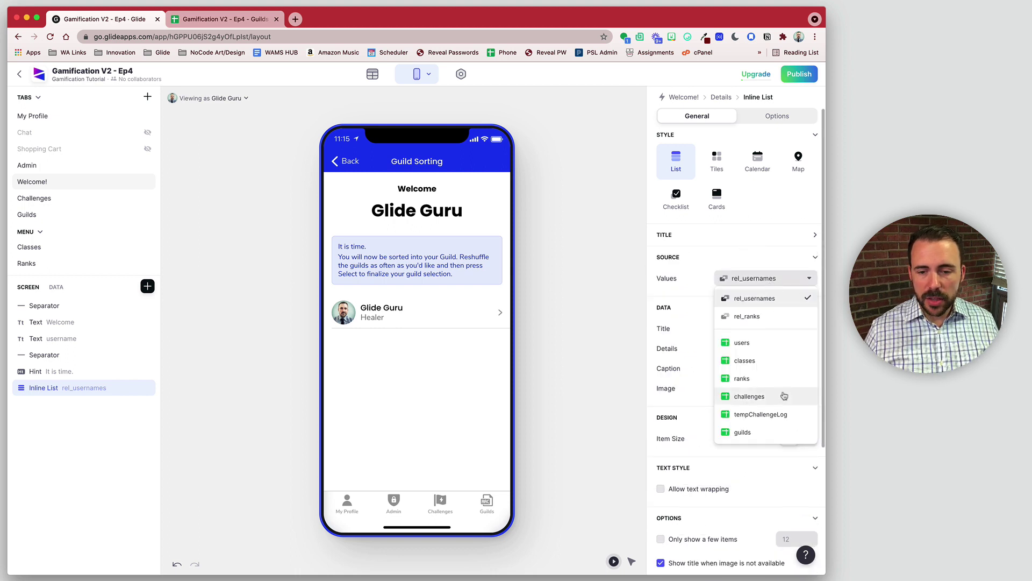
left_click(765, 433)
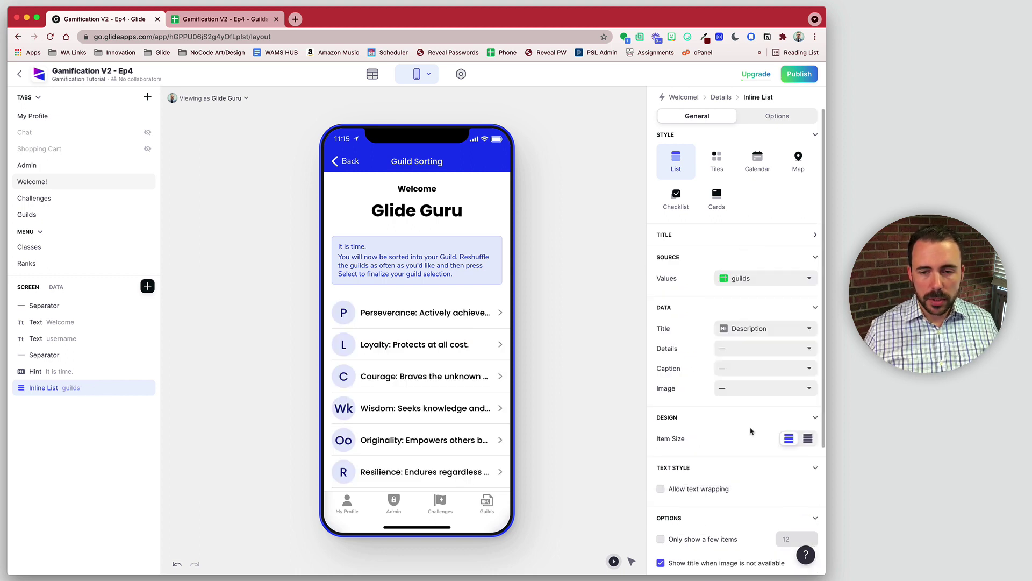
- Style the guilds list as square tiles, three per row, with Guild Name as the title
left_click(715, 160)
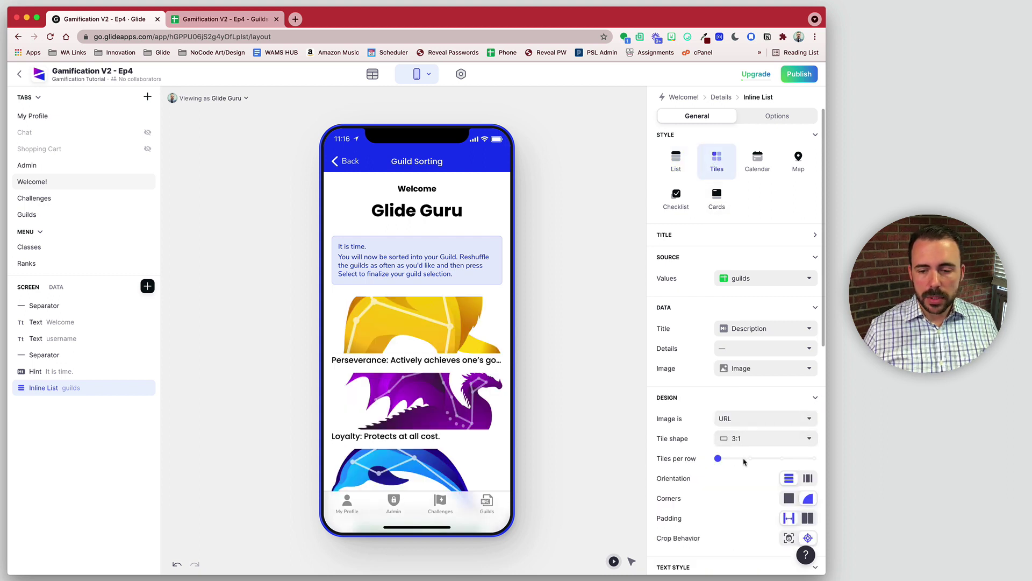
left_click(781, 458)
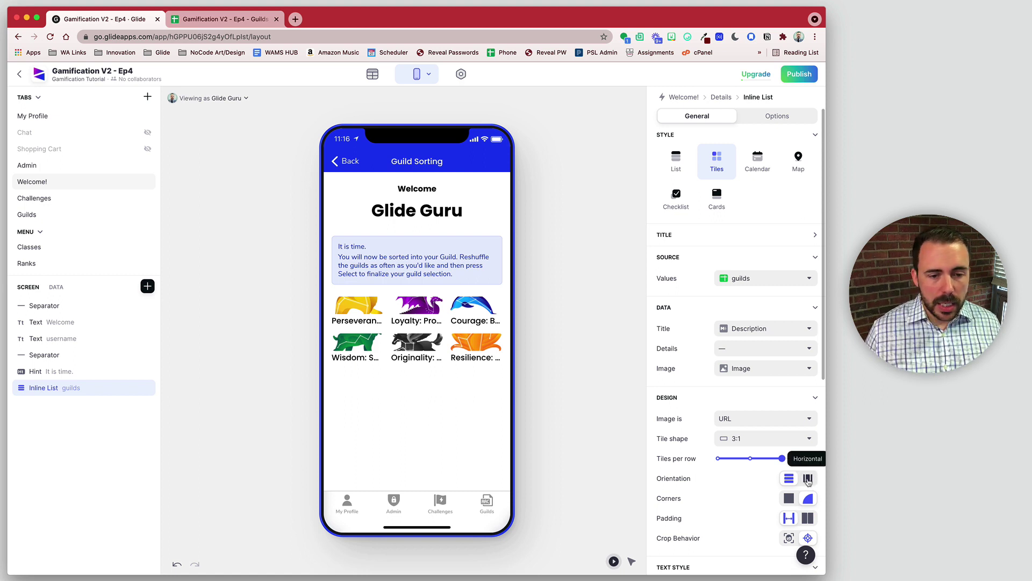
left_click(750, 439)
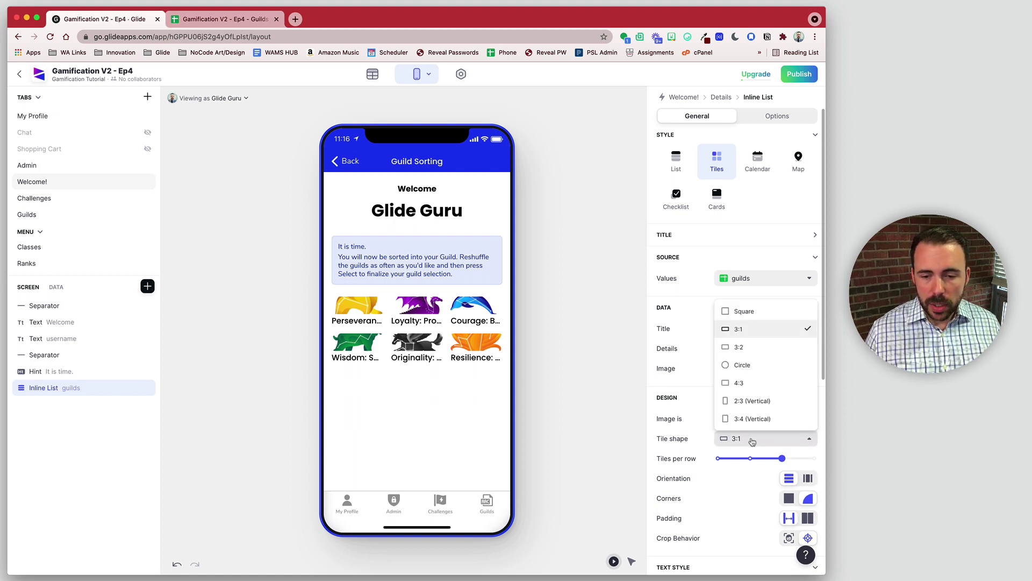
left_click(744, 314)
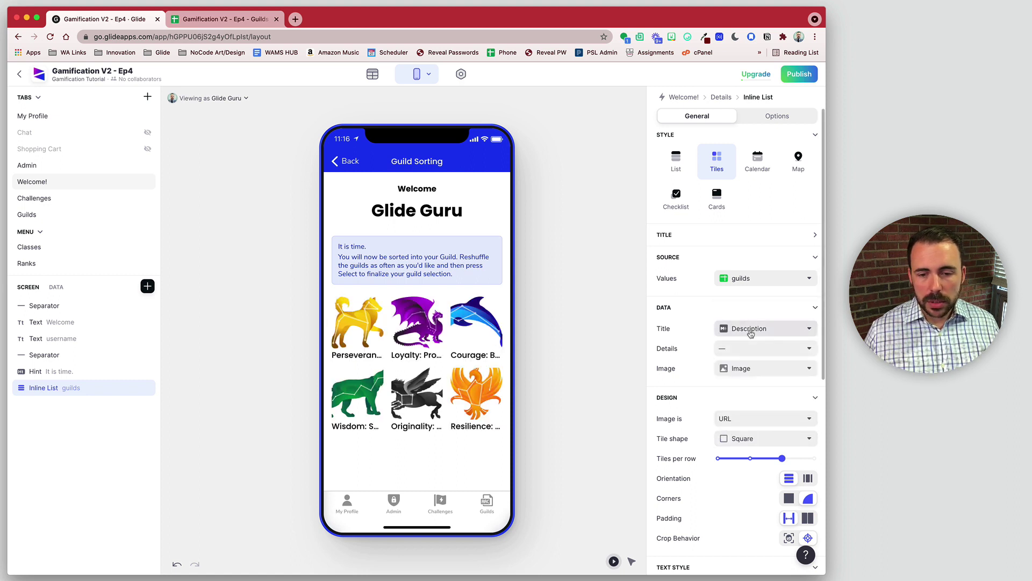
left_click(750, 334)
left_click(750, 379)
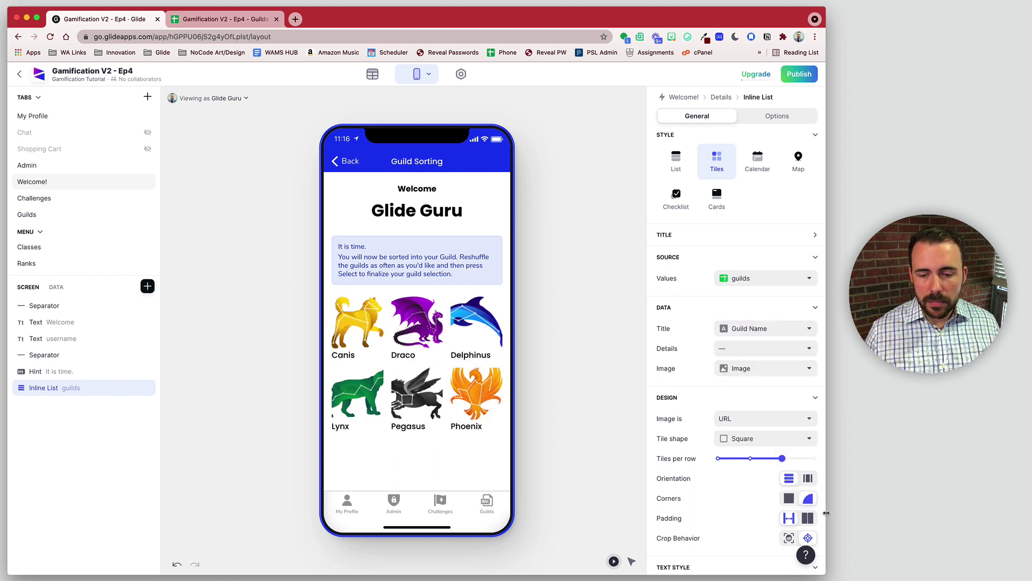
- Place the tile titles over the images and use CloudinaryIcon1:1 as the tile image
scroll(801, 484, "down", 5)
left_click(808, 461)
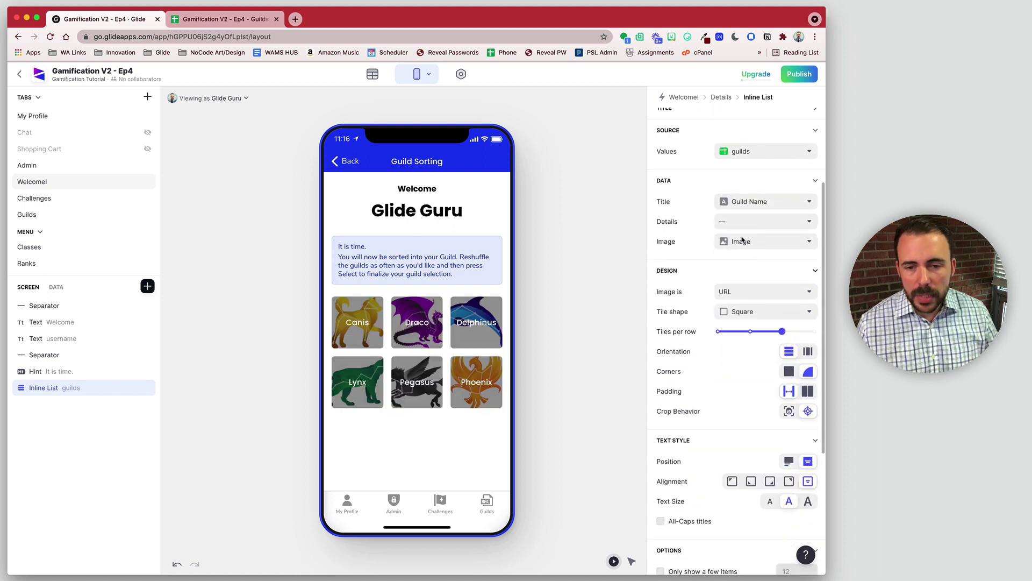
left_click(769, 241)
left_click(769, 387)
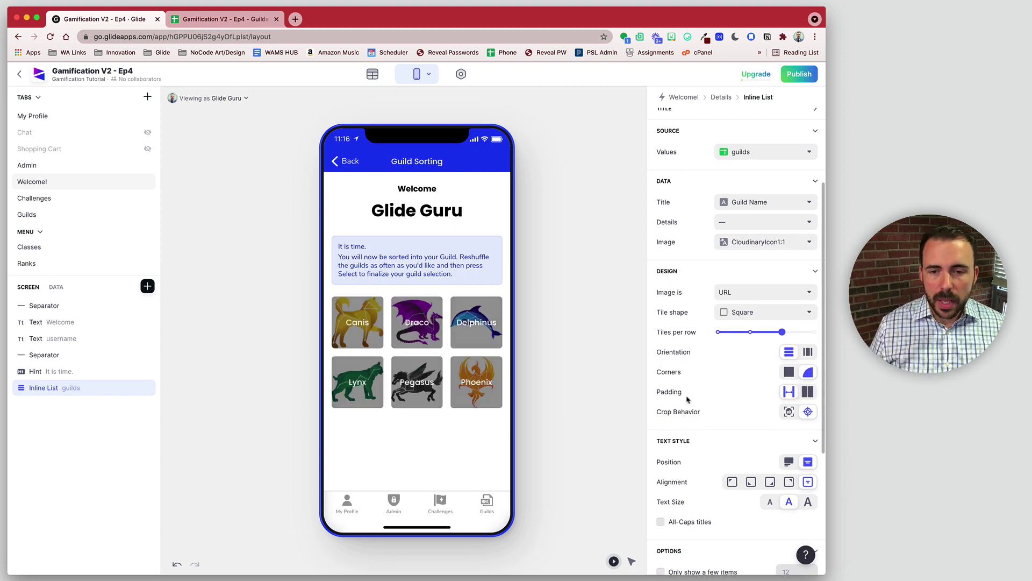
- Set the guilds list to sort randomly and check the Canis guild's details screen before returning to Guild Sorting
scroll(729, 349, "up", 3)
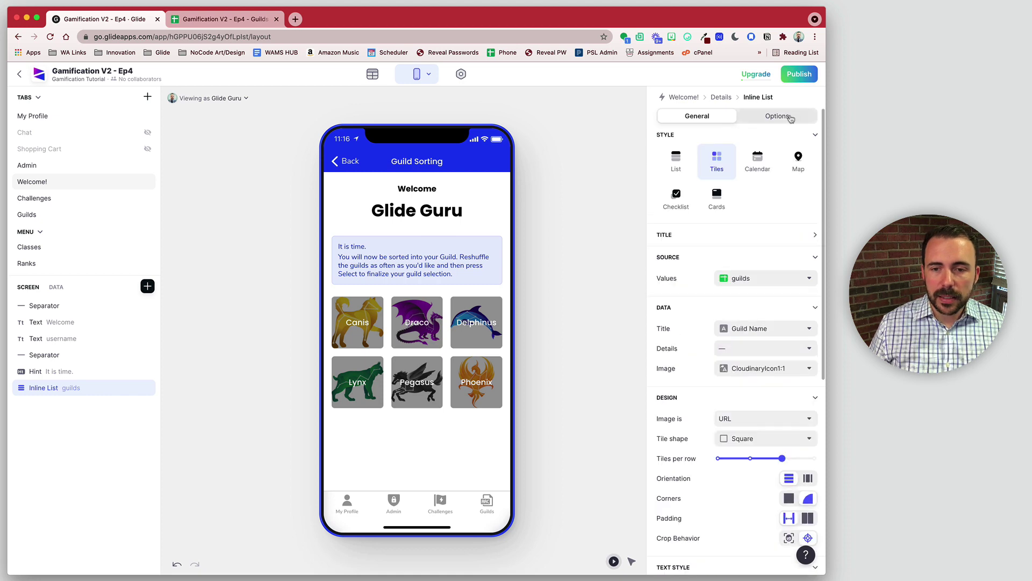
left_click(790, 117)
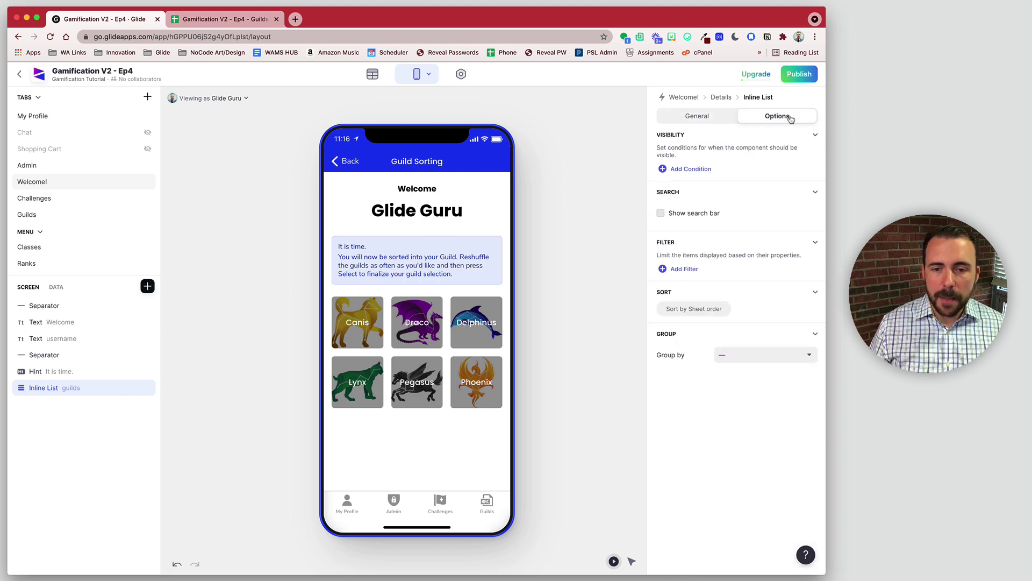
left_click(693, 308)
left_click(702, 317)
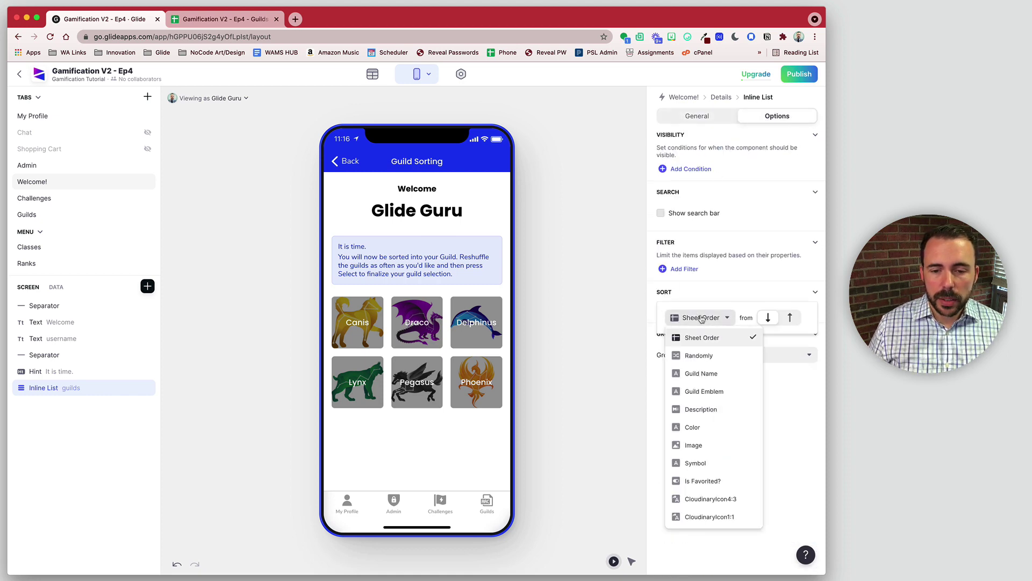
left_click(702, 356)
left_click(448, 455)
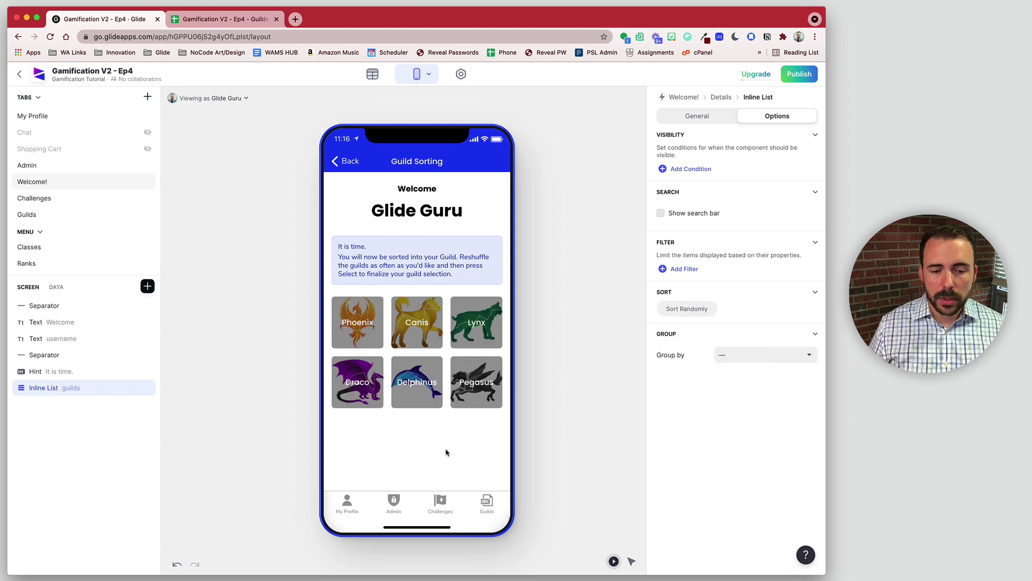
left_click(422, 331)
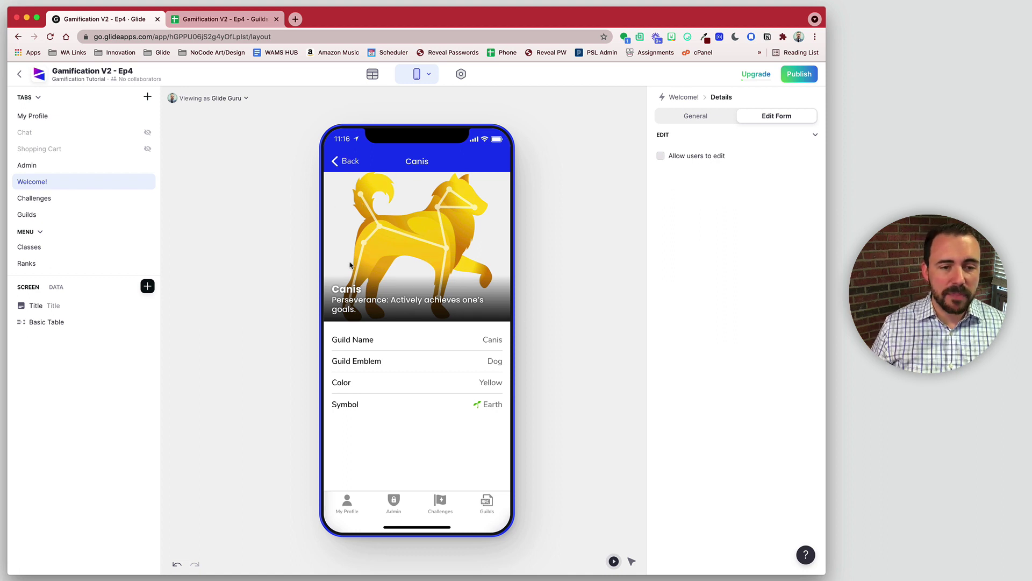
left_click(354, 163)
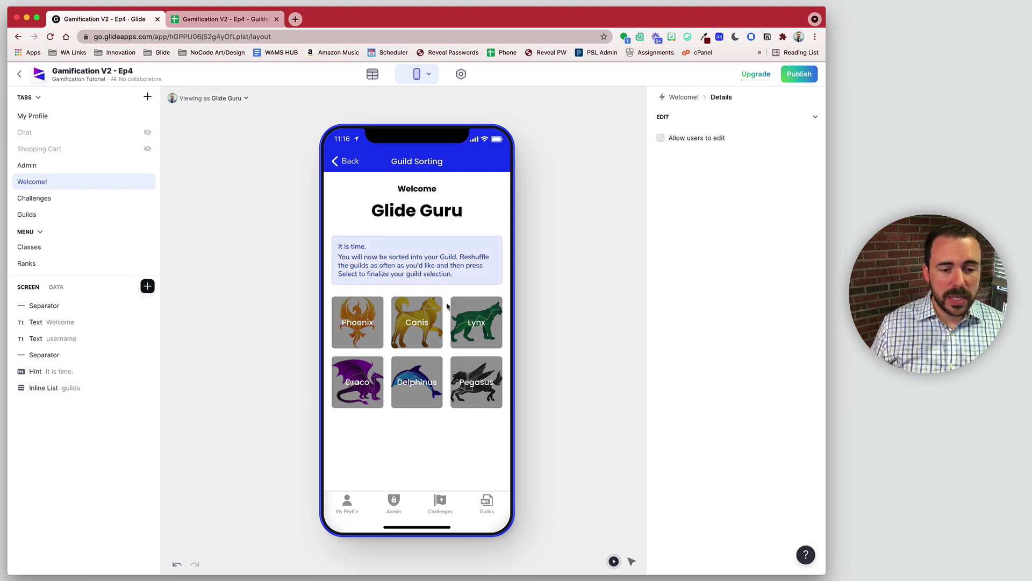
- Add a Button Bar below the guild tiles and title its left button "Reshuffle"
left_click(148, 286)
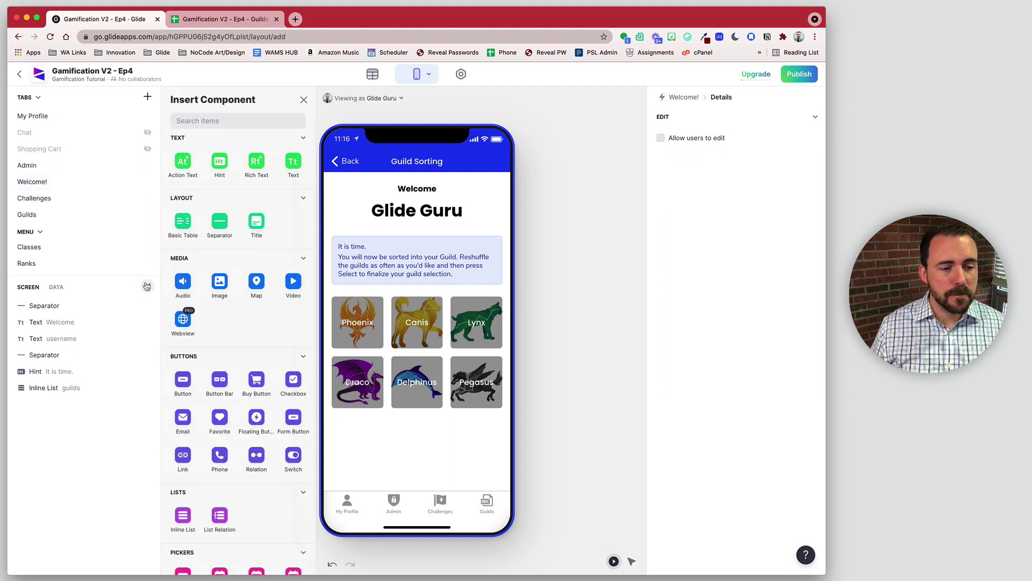
left_click(220, 379)
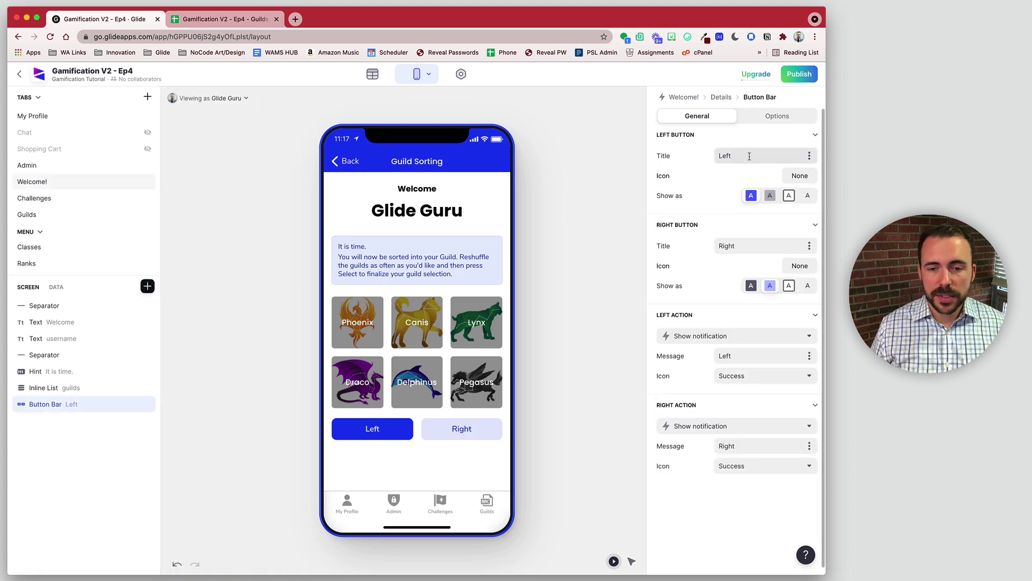
double_click(725, 155)
type("Resuh")
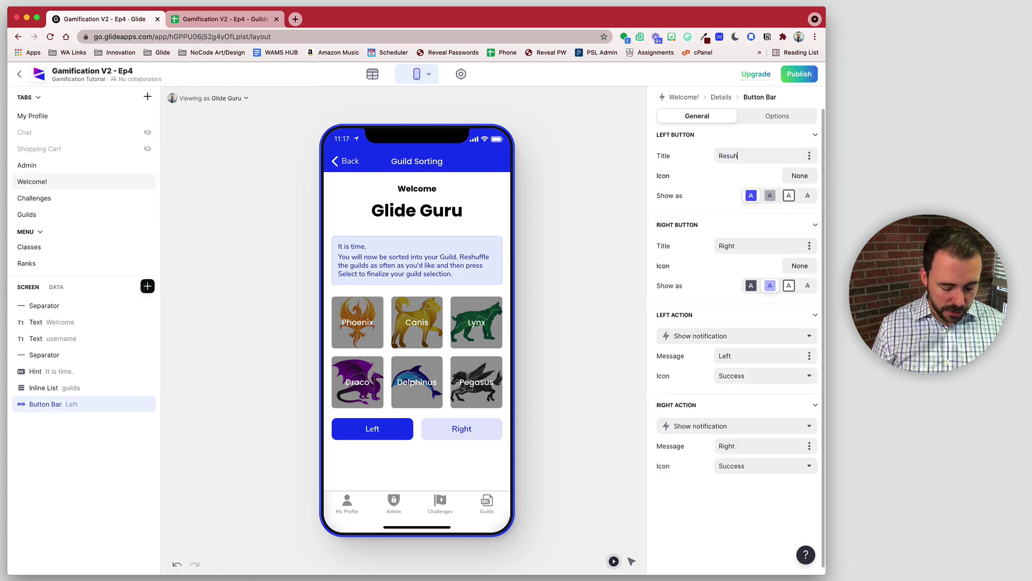
key("BackSpace")
key("BackSpace")
type("h")
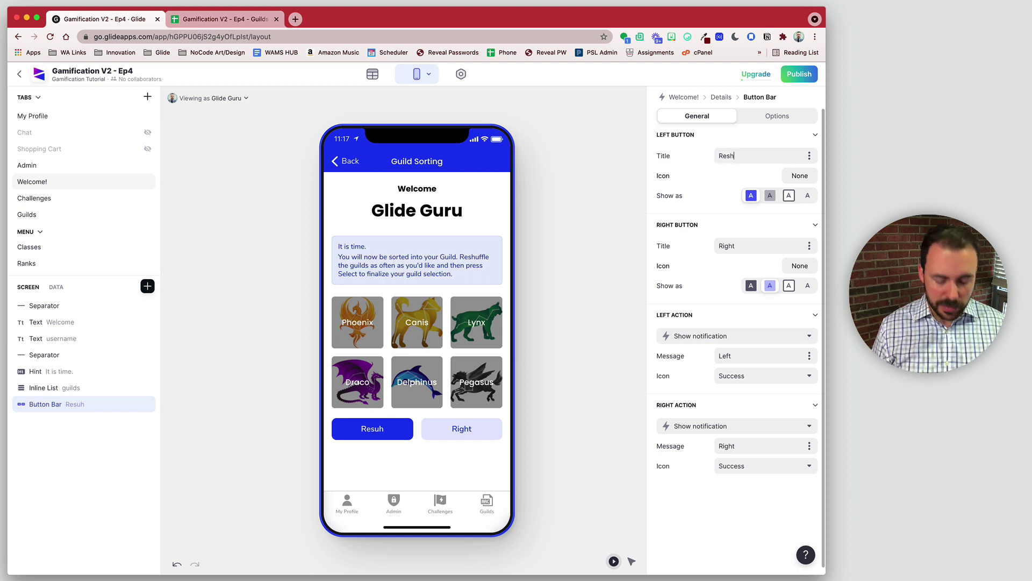
type("uffle")
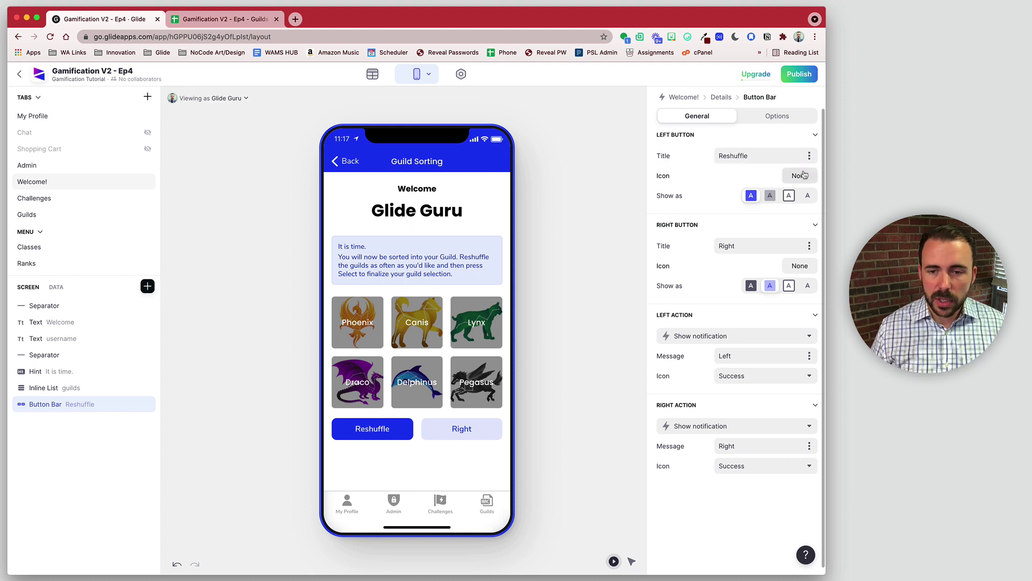
- Give the Reshuffle button the shuffle arrows icon from the Interface Essential set
left_click(799, 176)
type("shuffle")
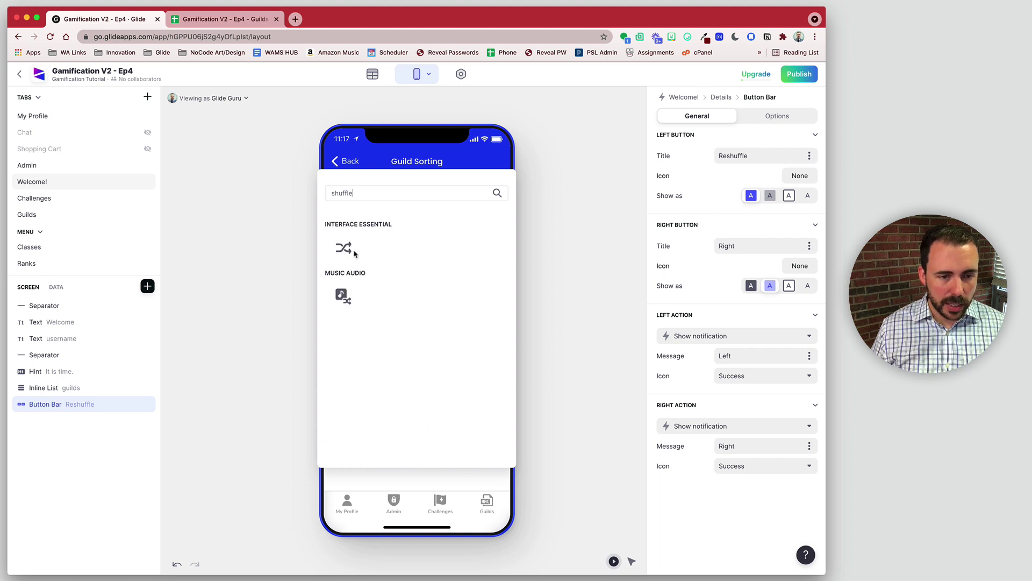
left_click(344, 247)
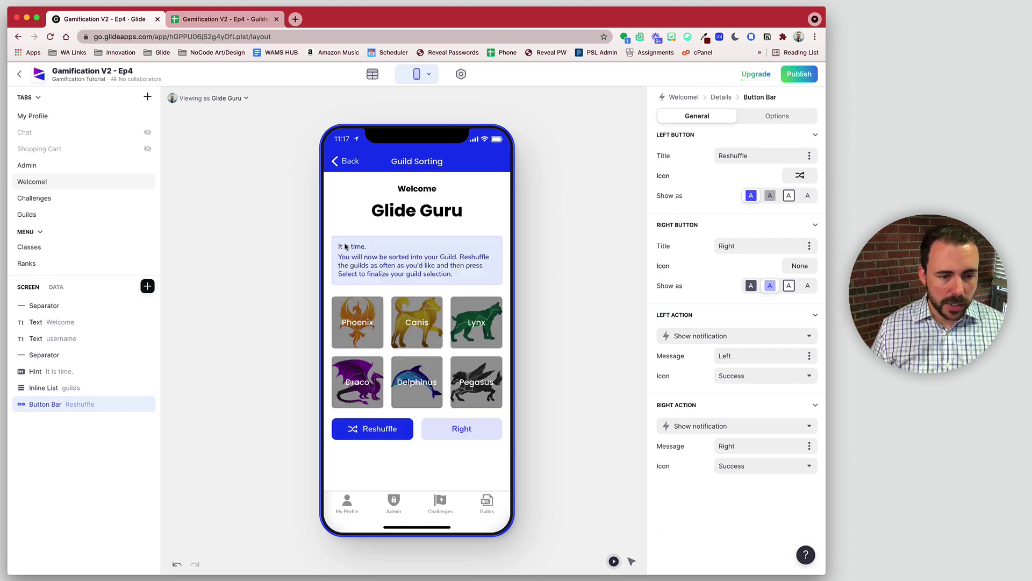
- Title the button bar's right button "Select" and give it the solid check mark icon from the Interface Essential set
left_click(692, 247)
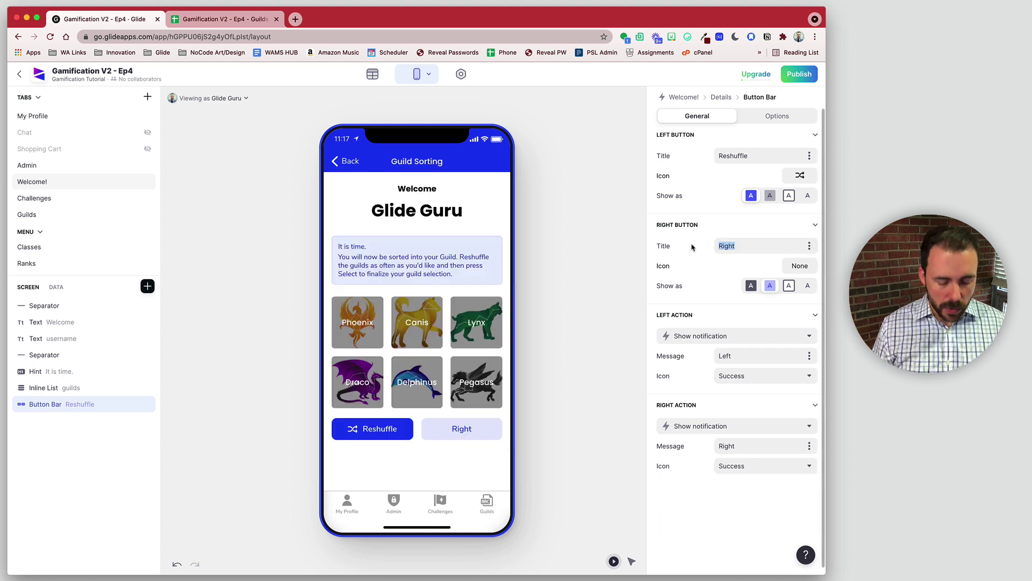
type("Select")
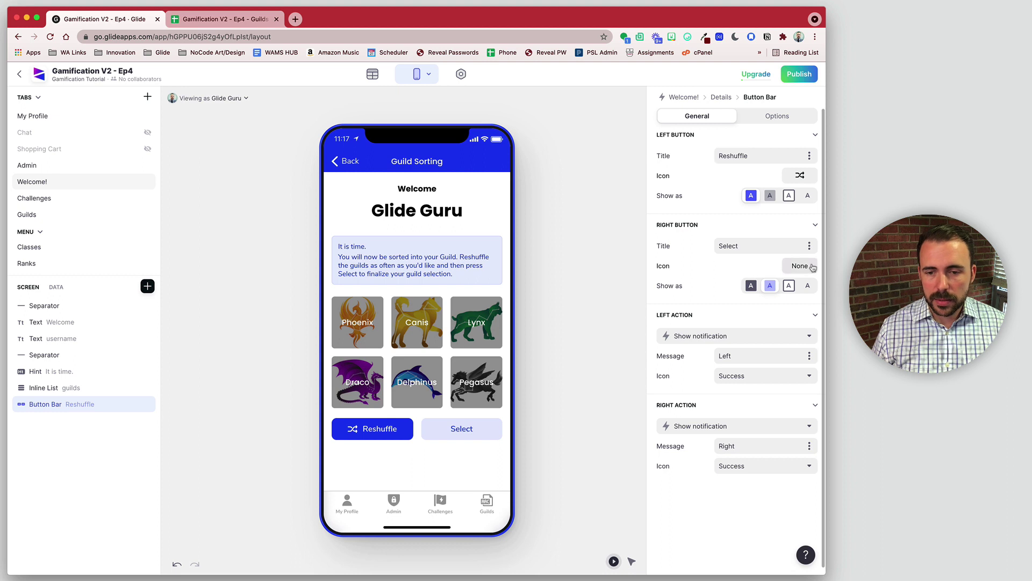
left_click(800, 266)
left_click(379, 193)
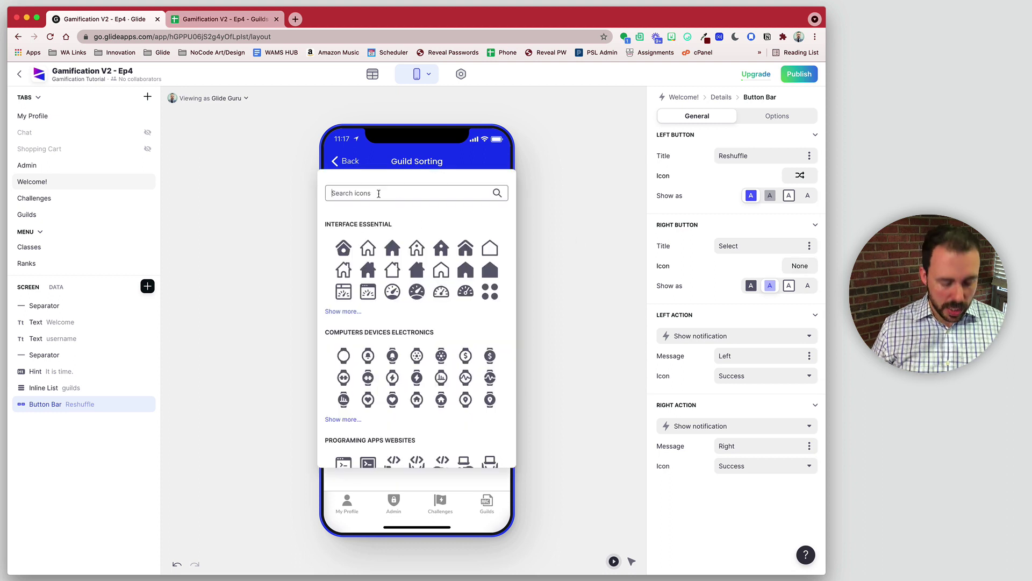
type("check")
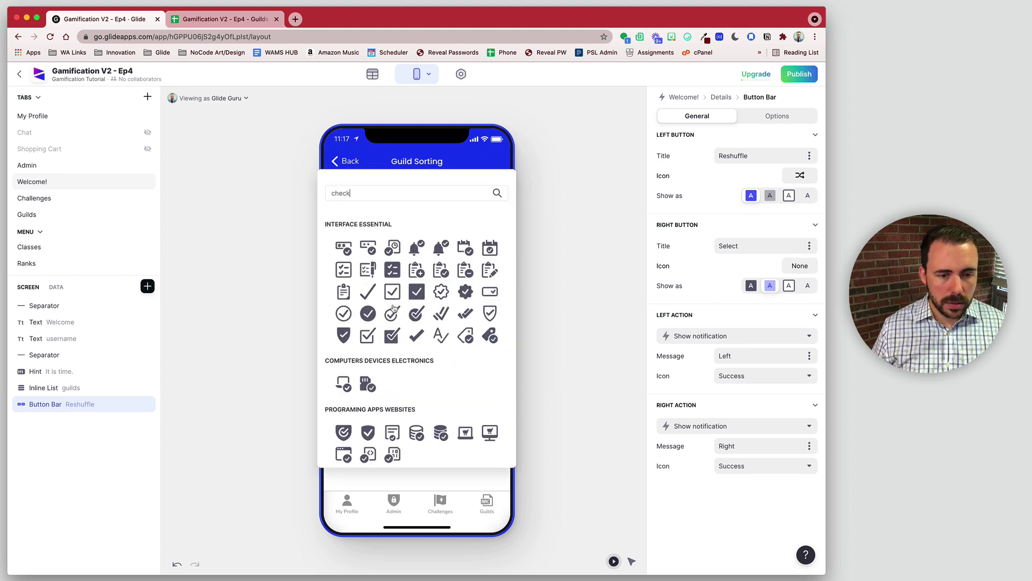
left_click(416, 336)
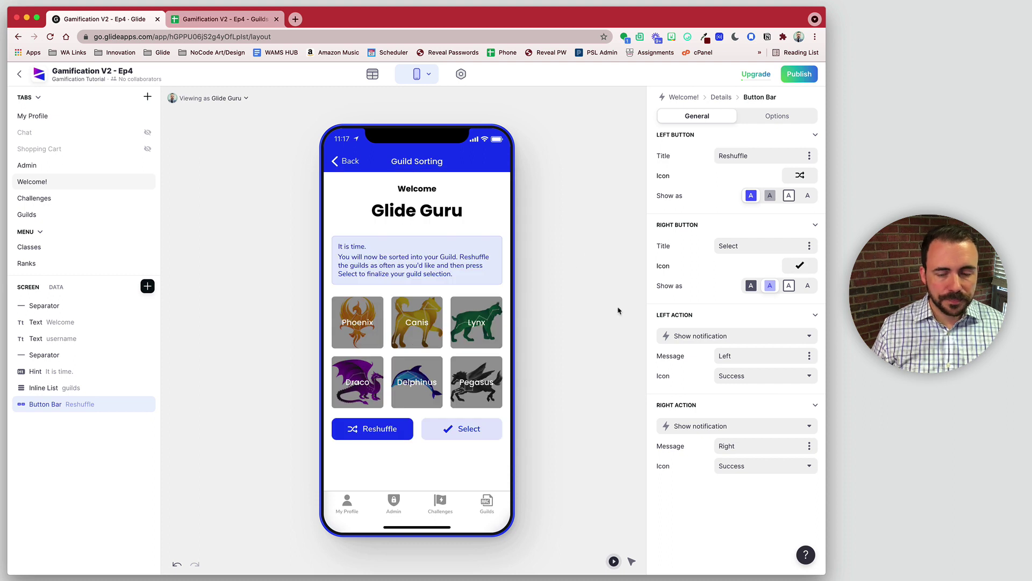
- Show the Reshuffle button as outlined and the Select button as filled, and set the left action to Reshuffle
left_click(789, 195)
left_click(751, 286)
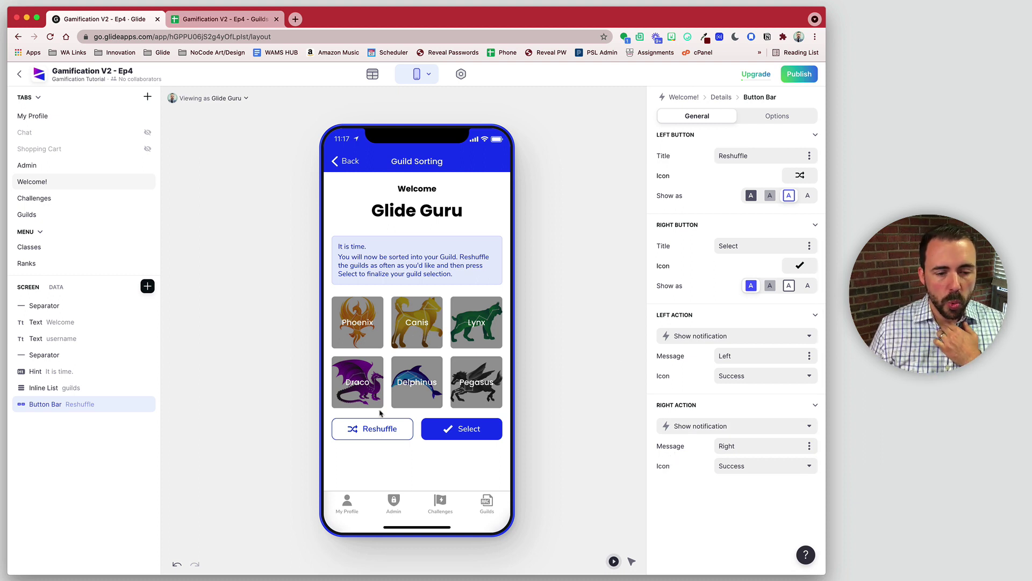
left_click(763, 340)
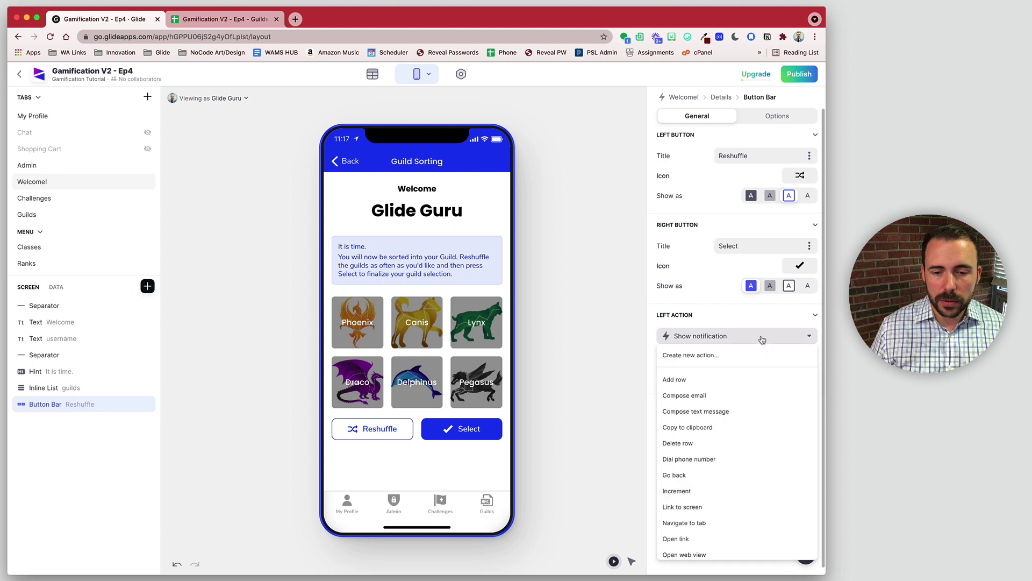
scroll(734, 451, "down", 2)
scroll(734, 452, "down", 1)
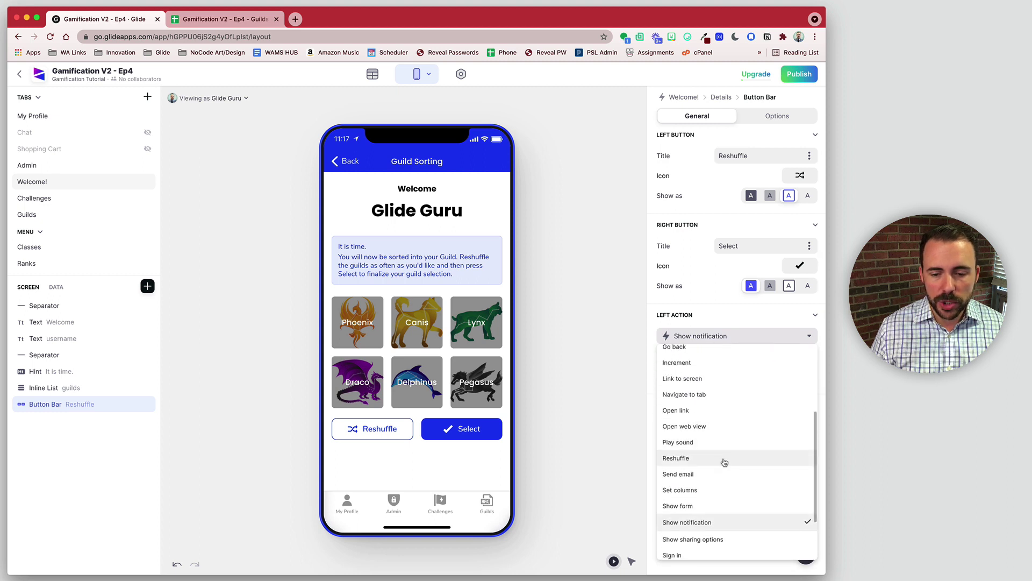
left_click(723, 458)
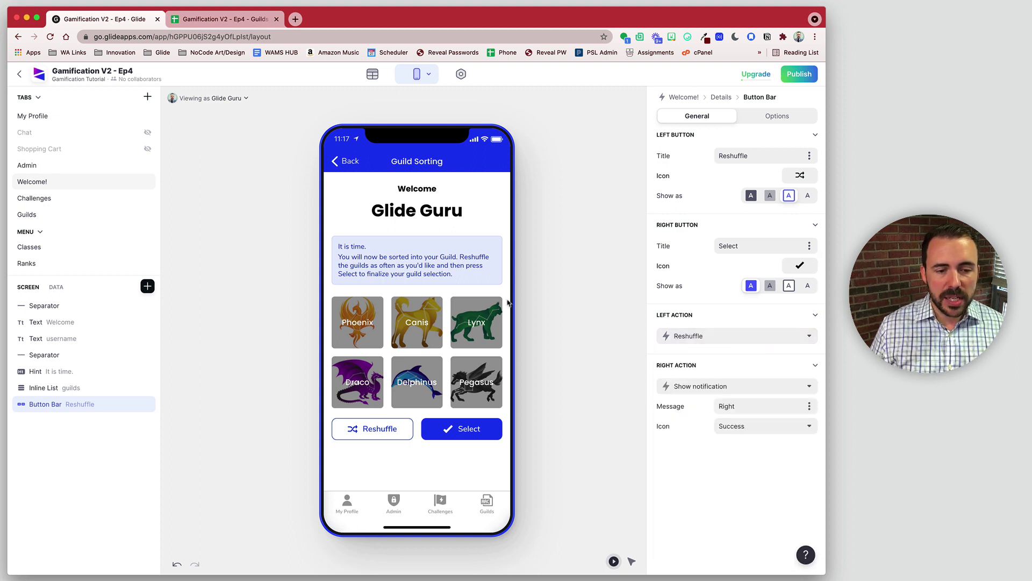
- Test the Reshuffle button repeatedly in the preview to check how the guild tiles reorder
left_click(371, 430)
left_click(371, 430)
left_click(371, 430)
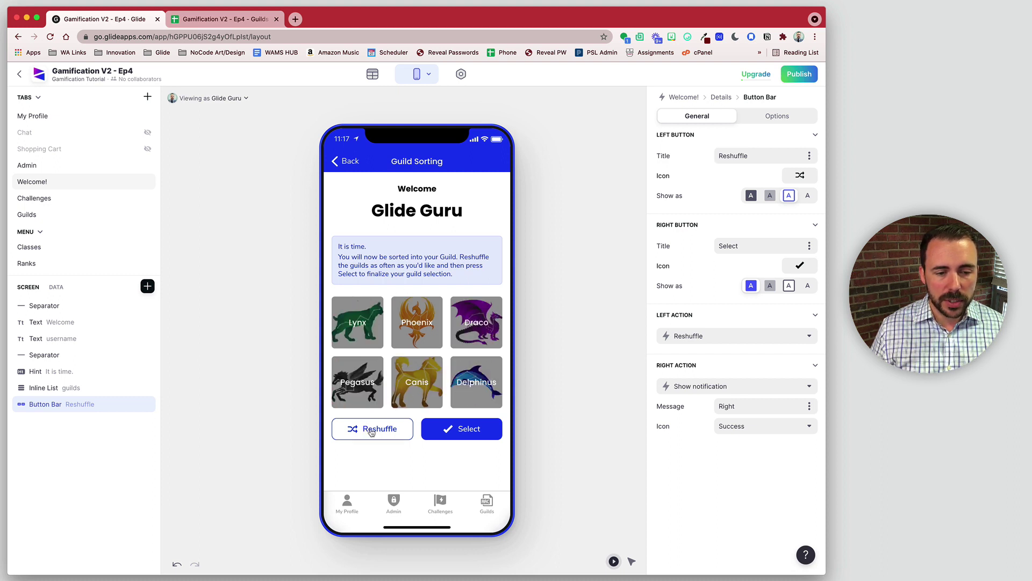
left_click(371, 430)
left_click(371, 430)
left_click(371, 430)
left_click(371, 430)
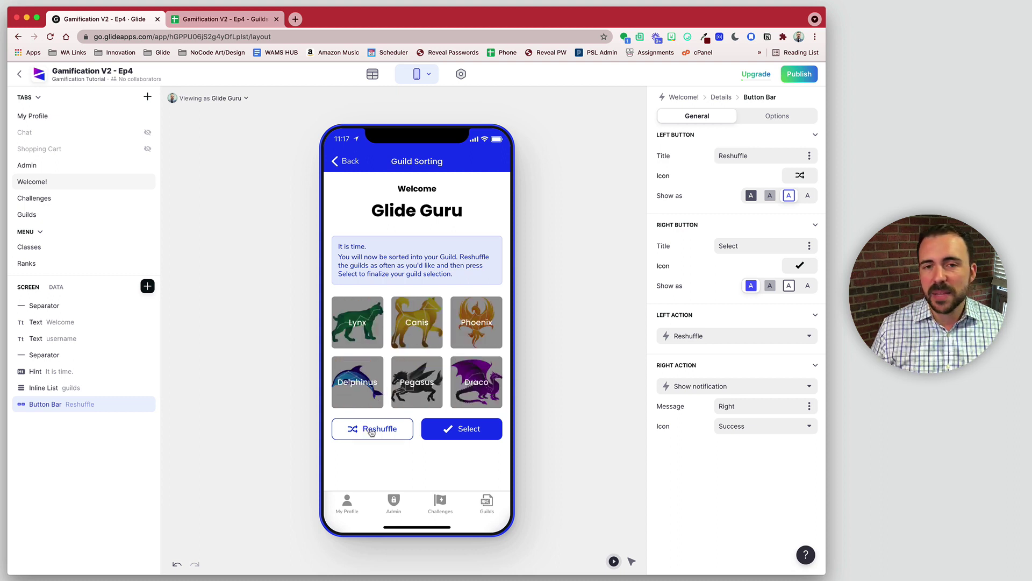
left_click(371, 430)
left_click(371, 430)
left_click(371, 430)
left_click(371, 430)
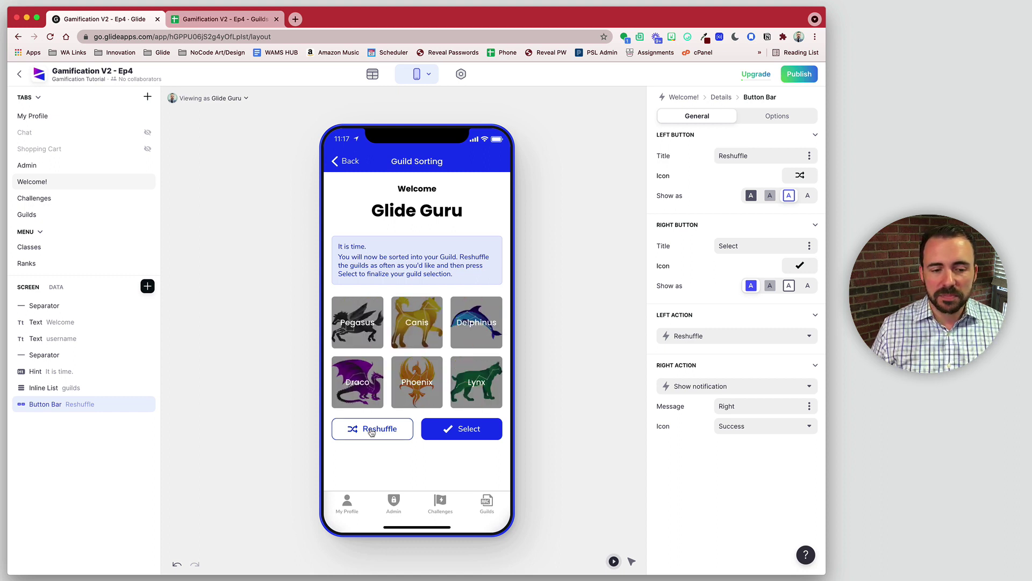
left_click(371, 430)
left_click(371, 431)
left_click(371, 430)
left_click(371, 430)
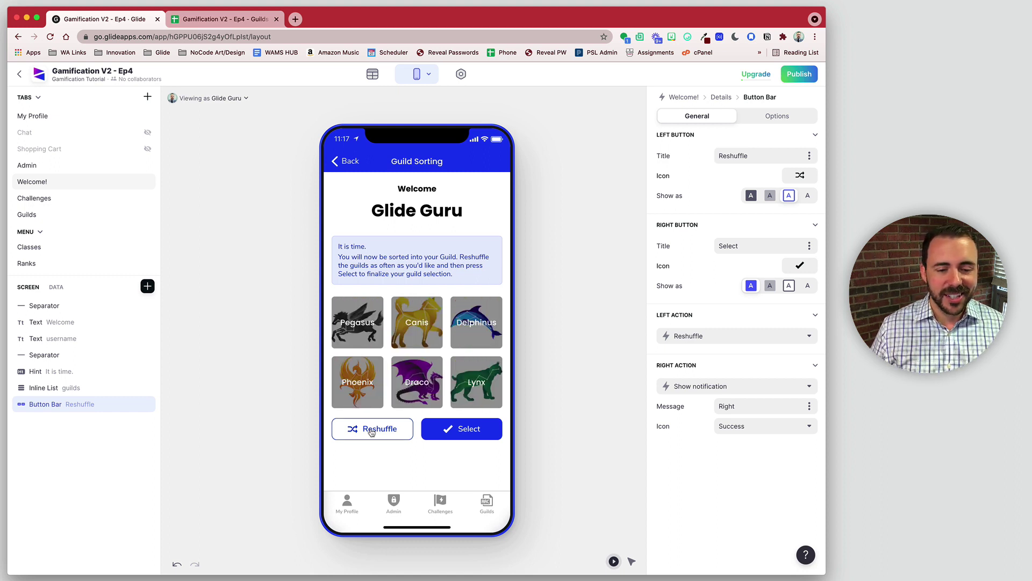
left_click(371, 430)
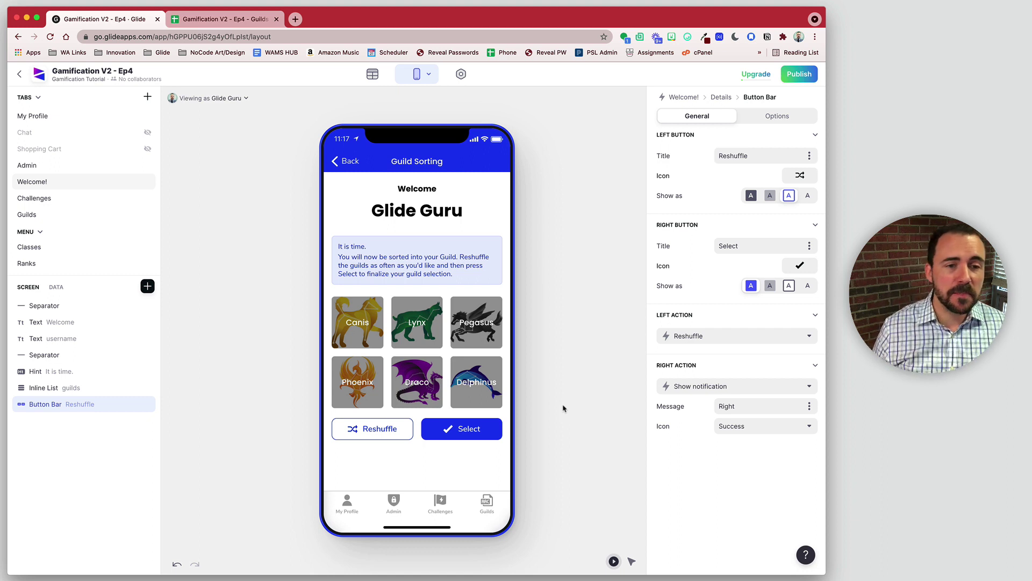
- Add a Single Value column named randomGuild to the users table in the data editor
left_click(373, 74)
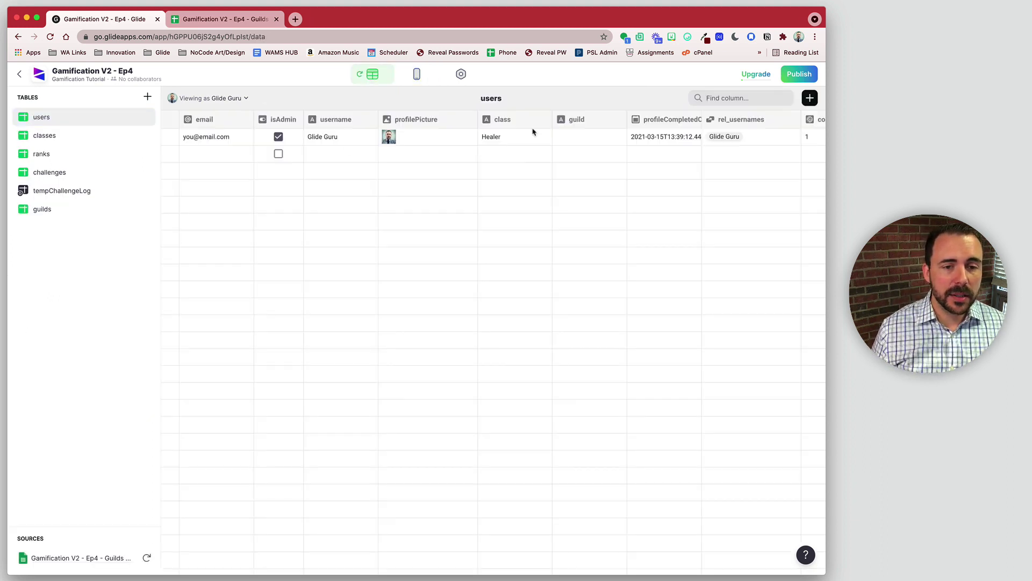
left_click(606, 134)
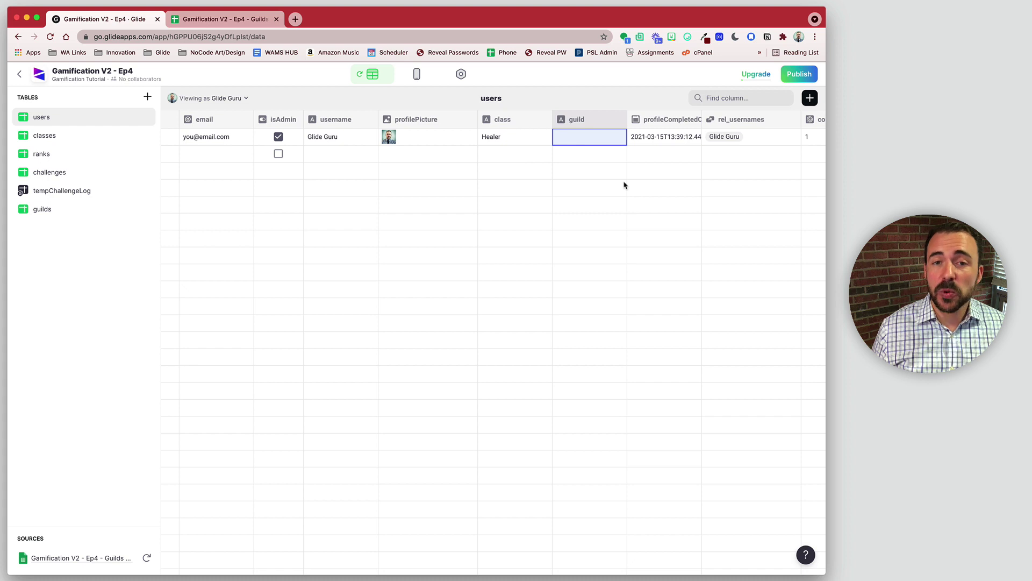
scroll(594, 187, "right", 15)
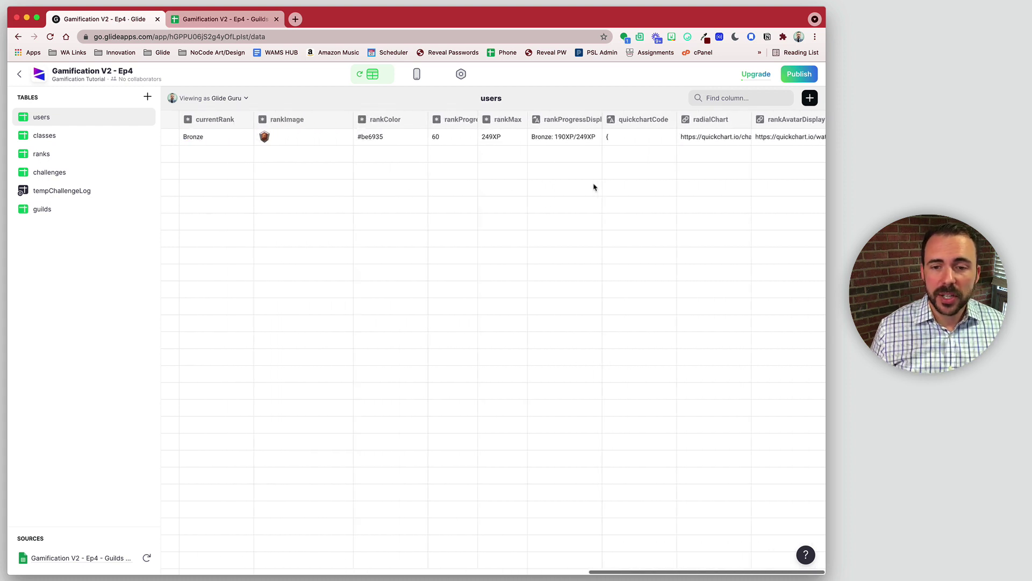
left_click(810, 98)
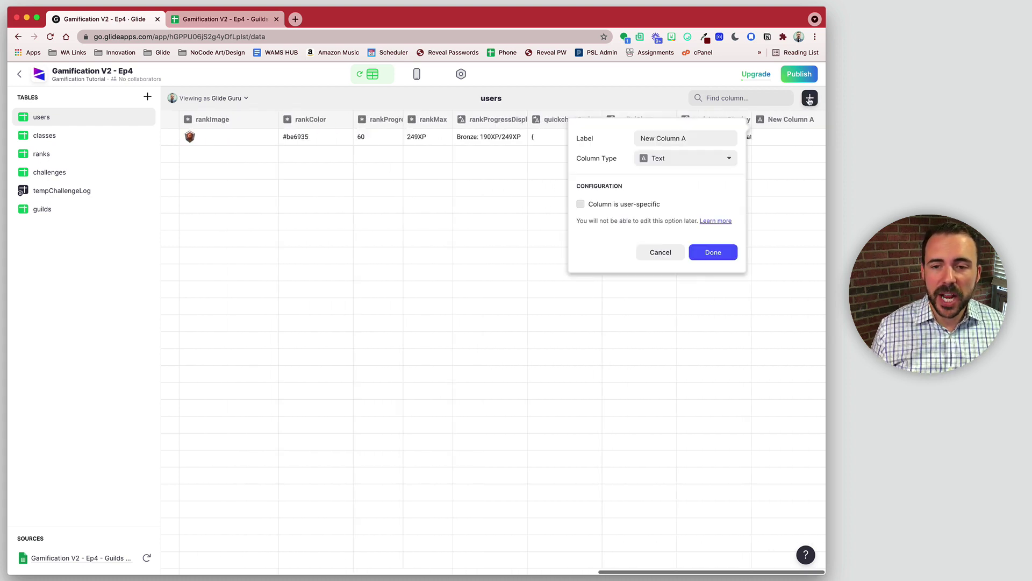
left_click(694, 139)
type("r")
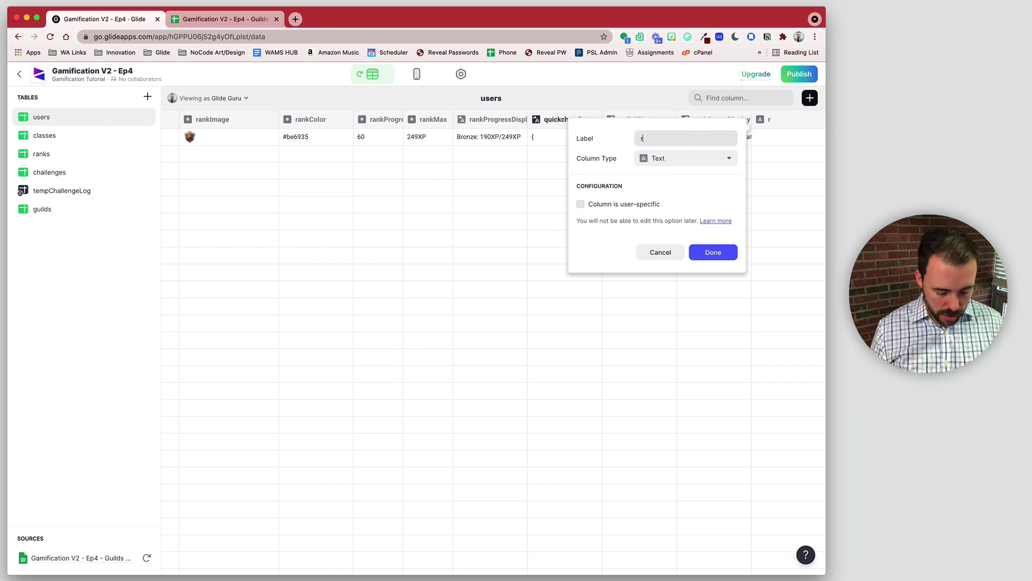
type("andomGuild")
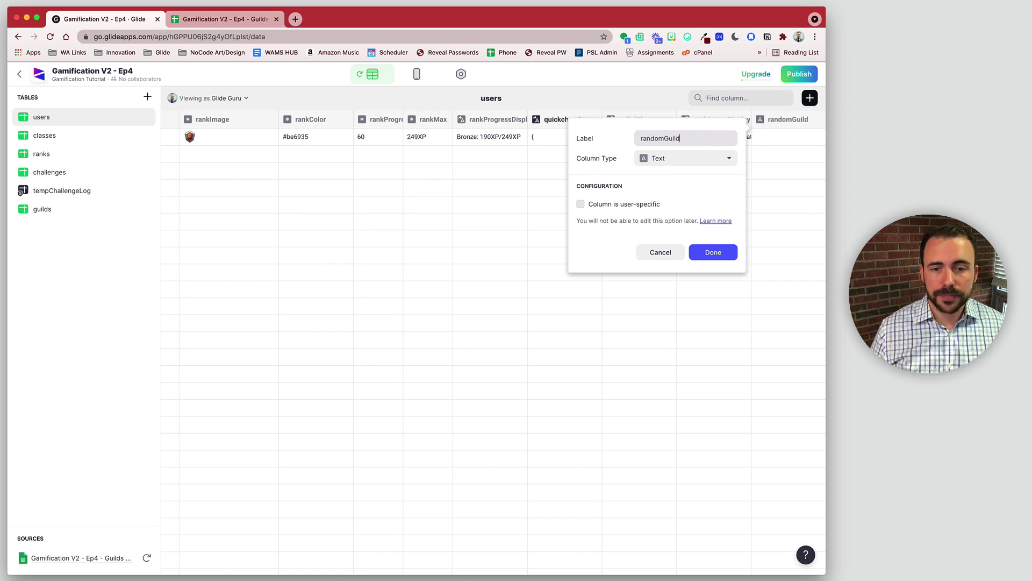
left_click(652, 158)
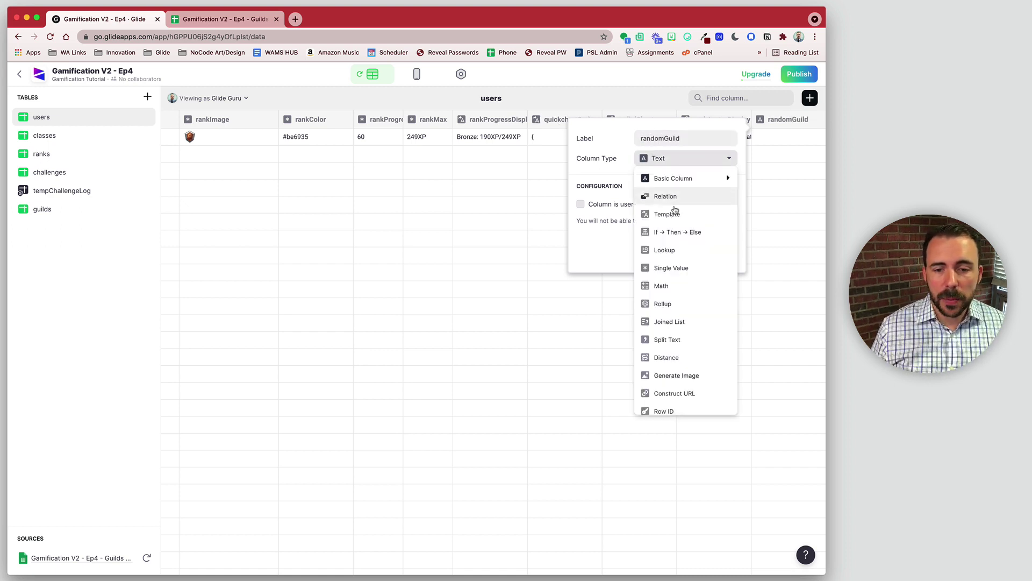
left_click(672, 268)
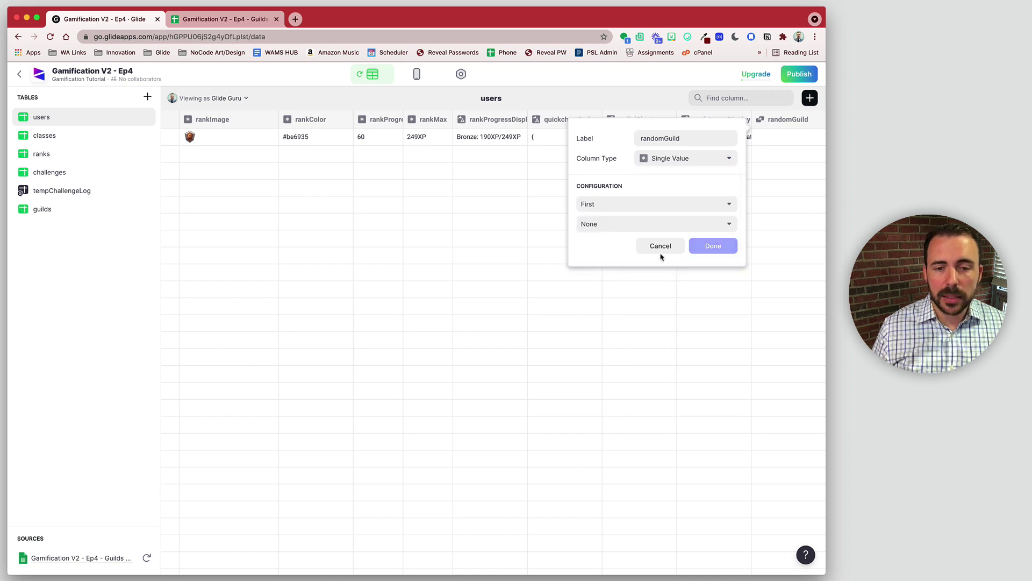
- Configure the randomGuild column to take a Random value of Guild Name from the guilds table and save it
left_click(621, 205)
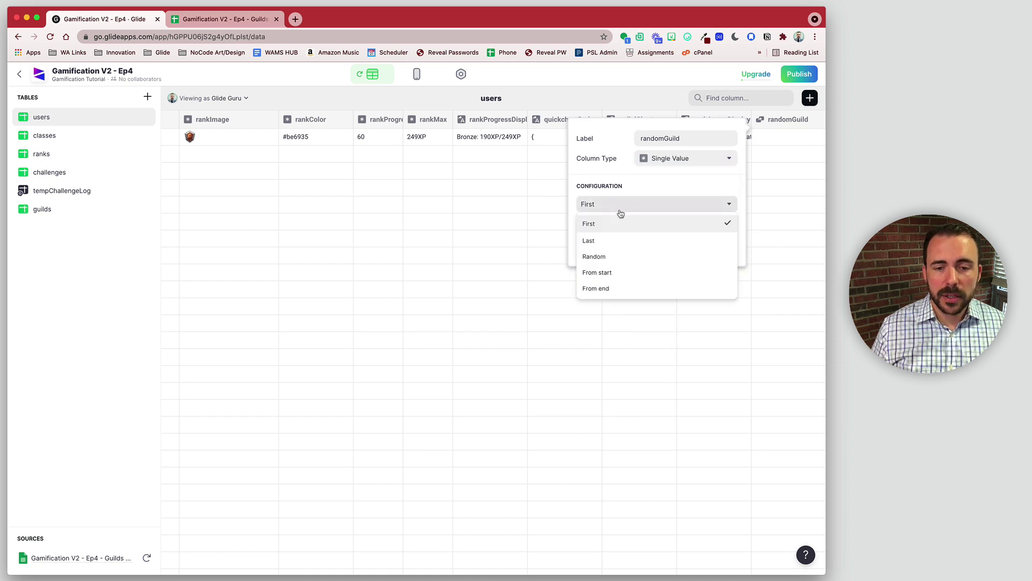
left_click(619, 258)
left_click(617, 223)
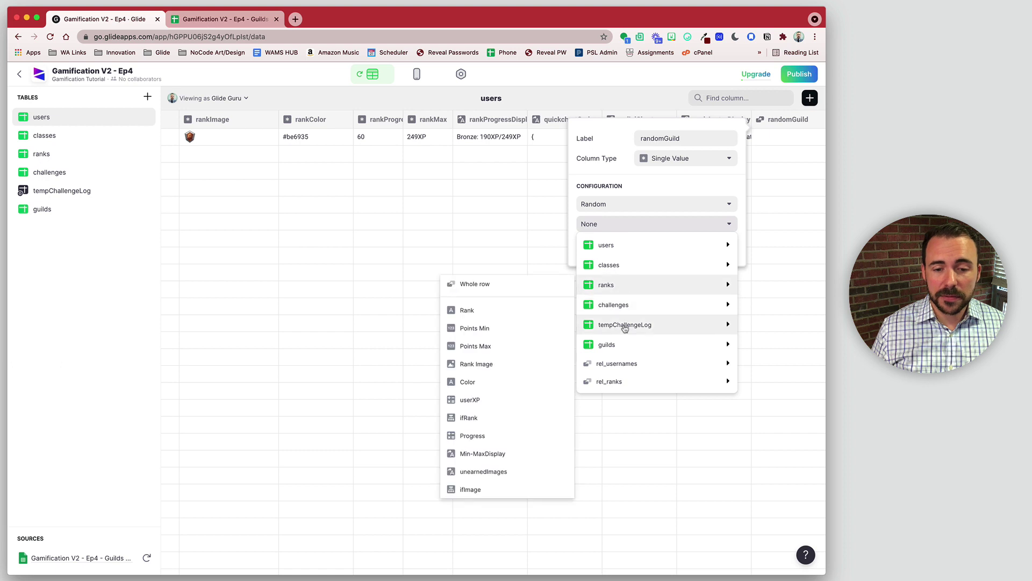
mouse_move(619, 346)
left_click(526, 371)
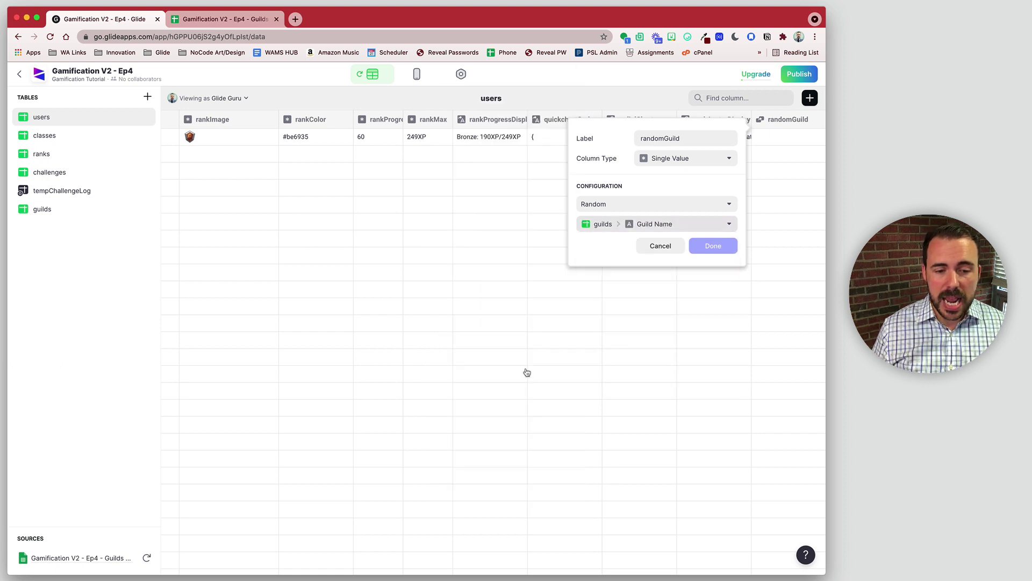
left_click(717, 246)
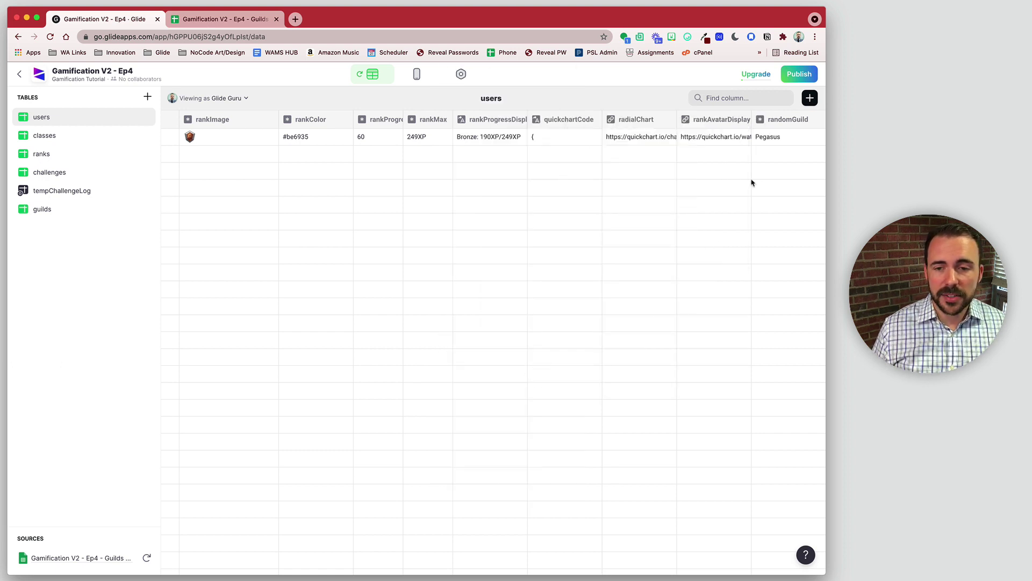
- Return to the Welcome! tab's layout, display its row data down to randomGuild, and continue to the Guild Sorting screen
left_click(417, 74)
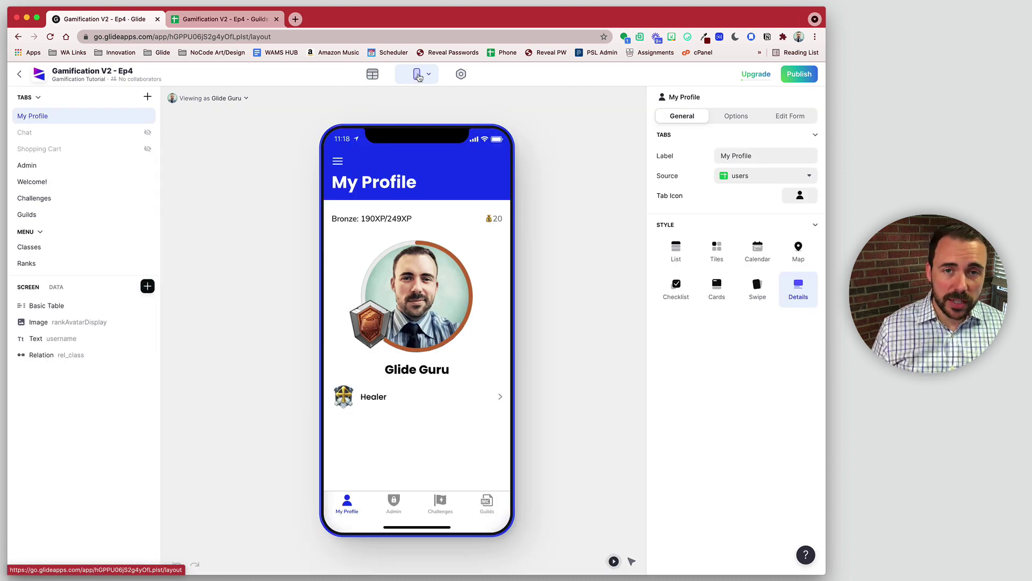
left_click(30, 183)
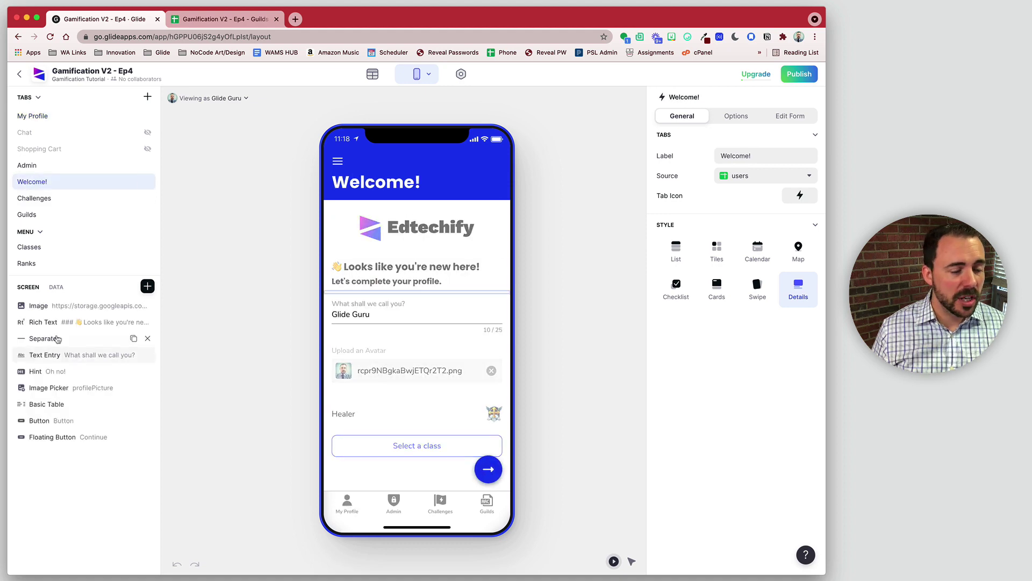
left_click(56, 287)
scroll(106, 442, "down", 5)
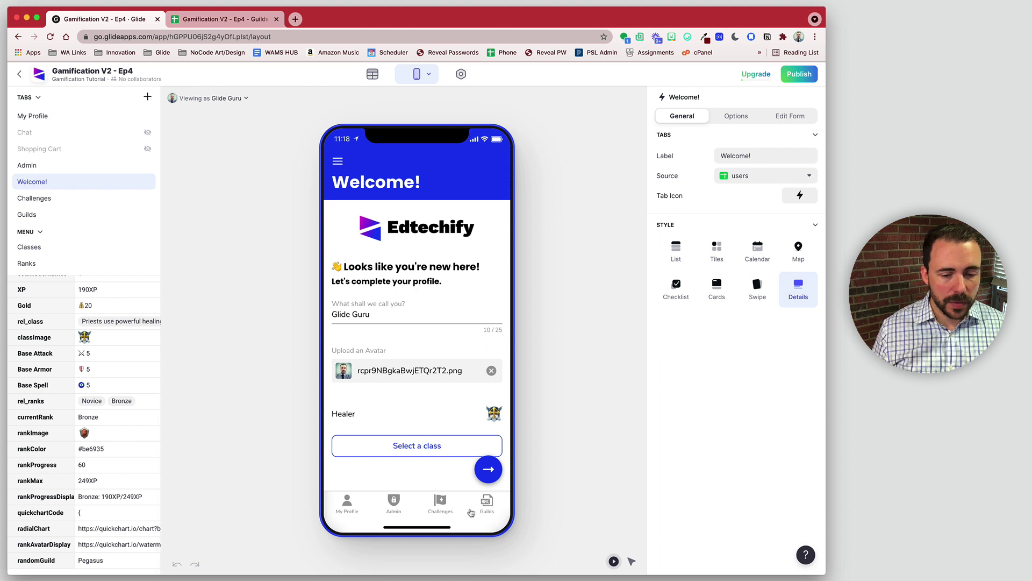
left_click(488, 469)
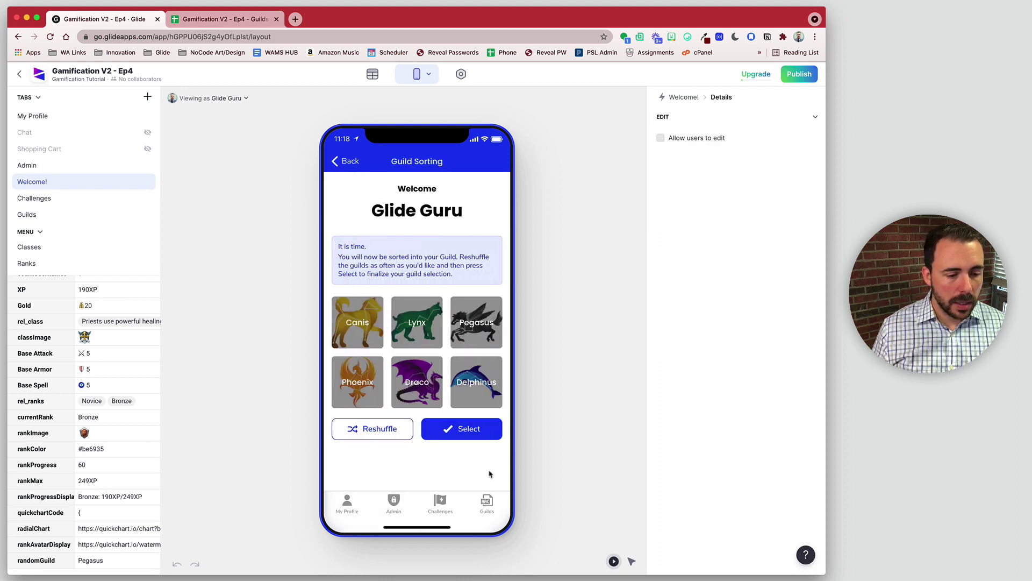
- Reshuffle the guild tiles several times while checking the randomGuild value, and open that column's settings
left_click(376, 429)
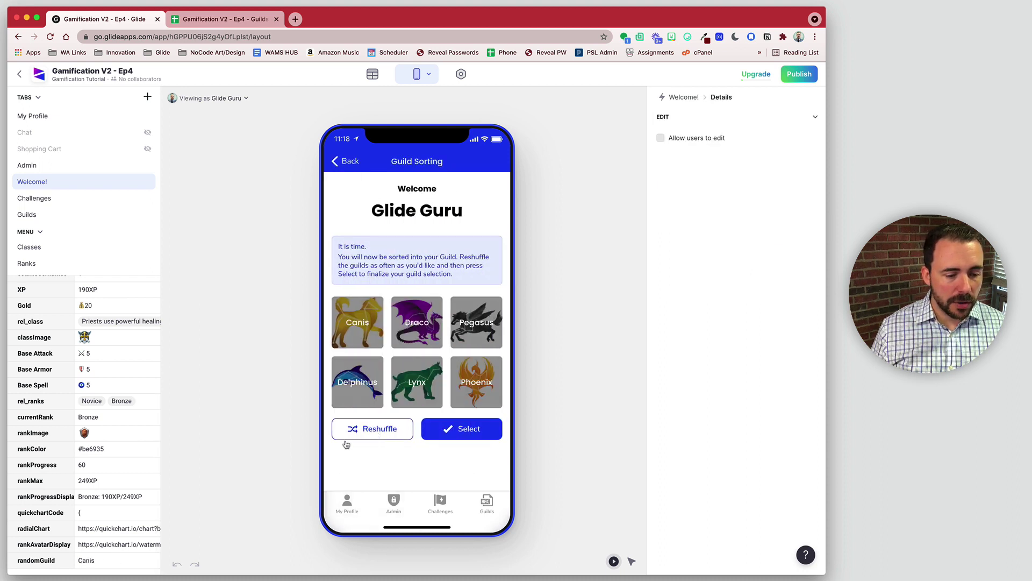
left_click(377, 430)
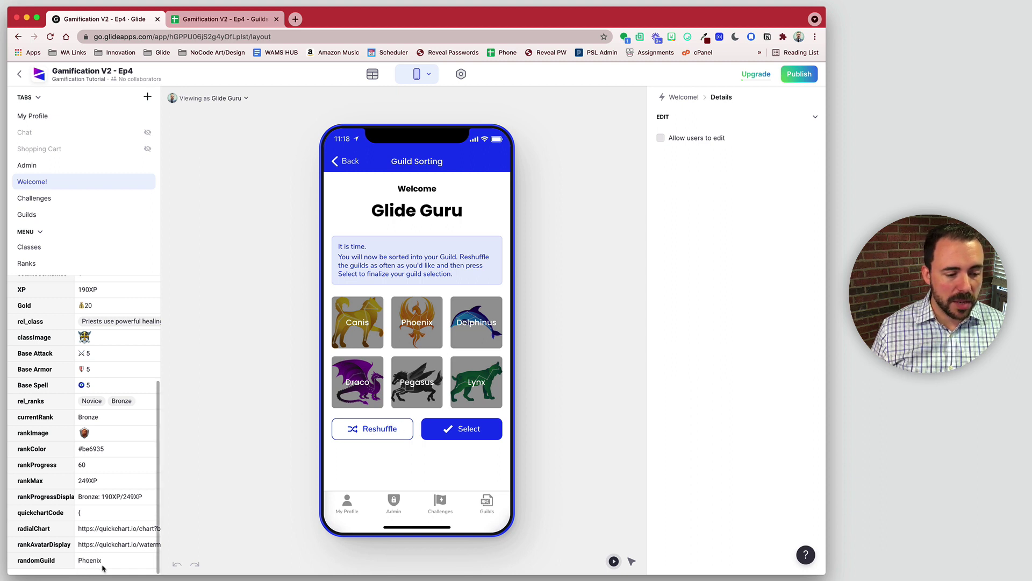
left_click(369, 433)
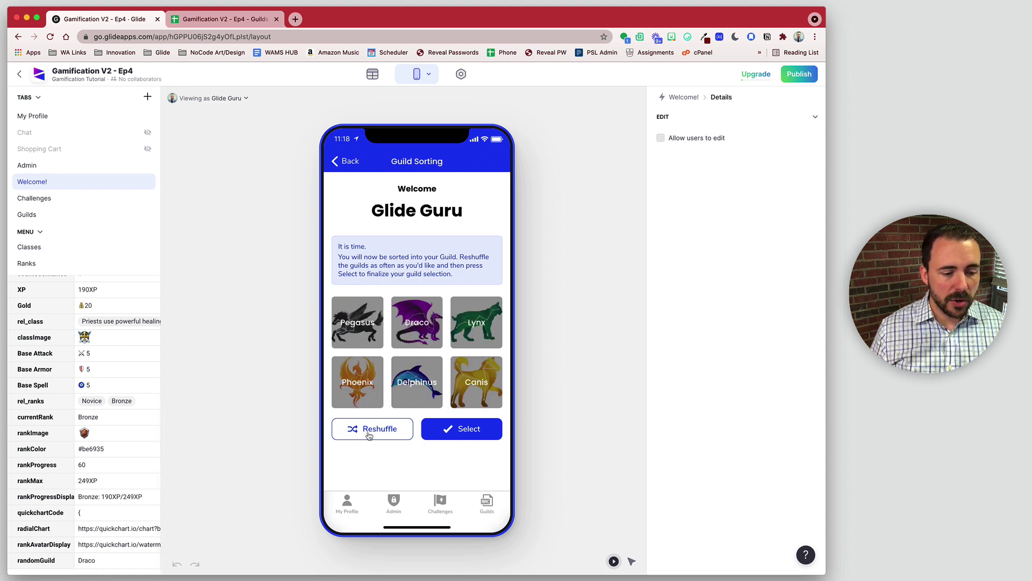
left_click(369, 433)
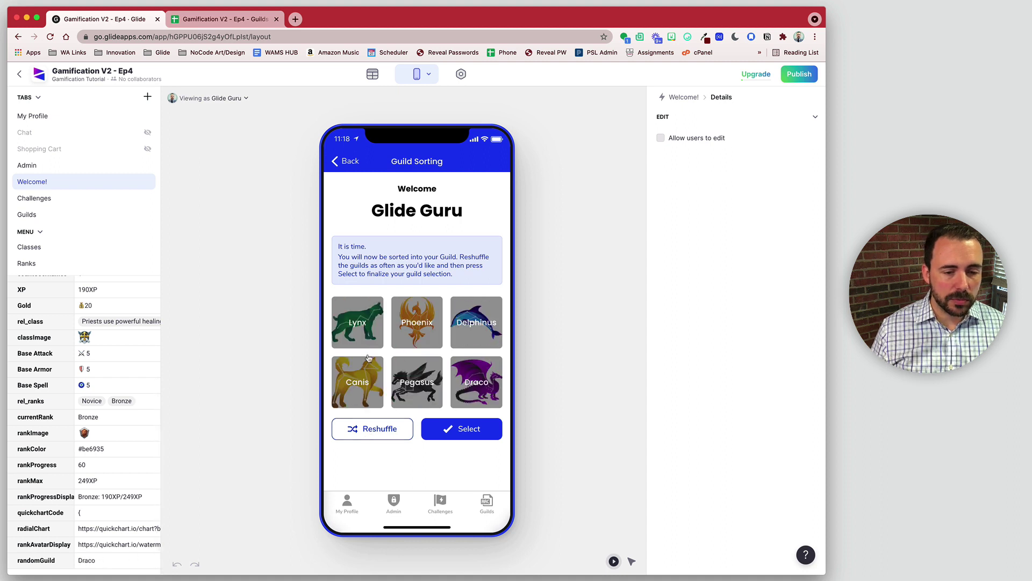
left_click(89, 562)
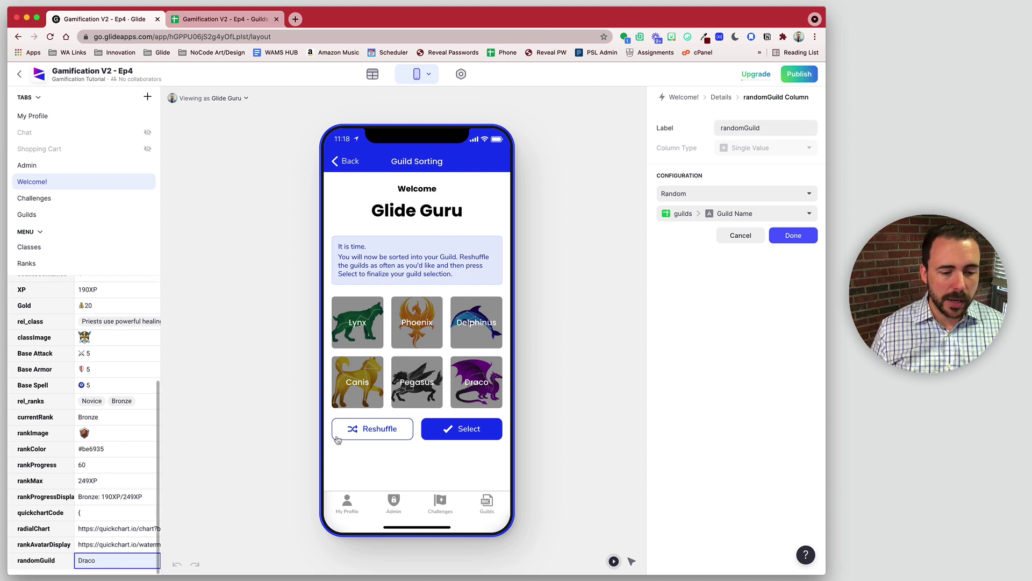
- Keep reshuffling the guild tiles and compare the resulting randomGuild value in the row data each time
left_click(353, 431)
left_click(354, 430)
left_click(353, 431)
left_click(353, 430)
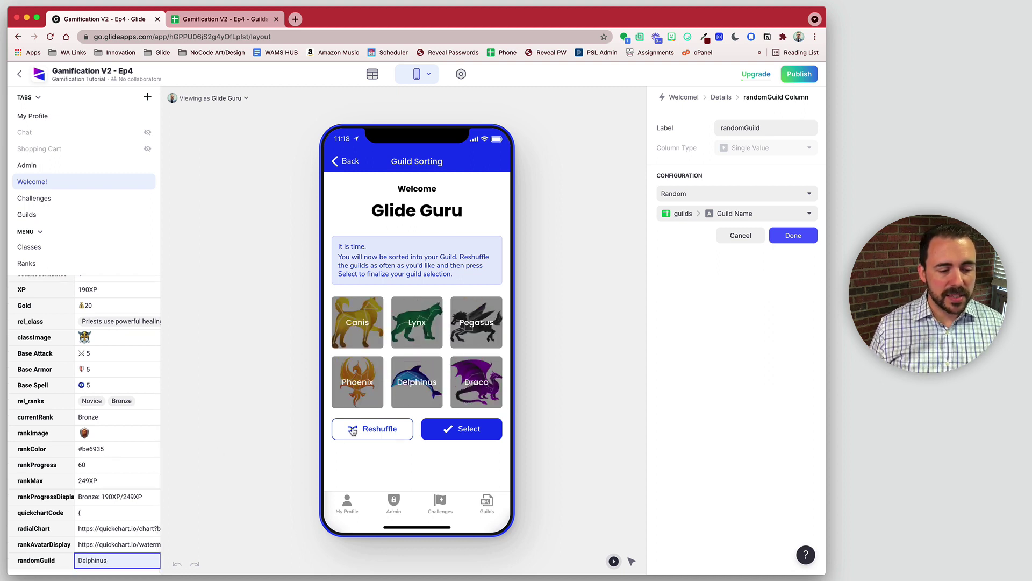
left_click(353, 430)
left_click(353, 430)
left_click(353, 431)
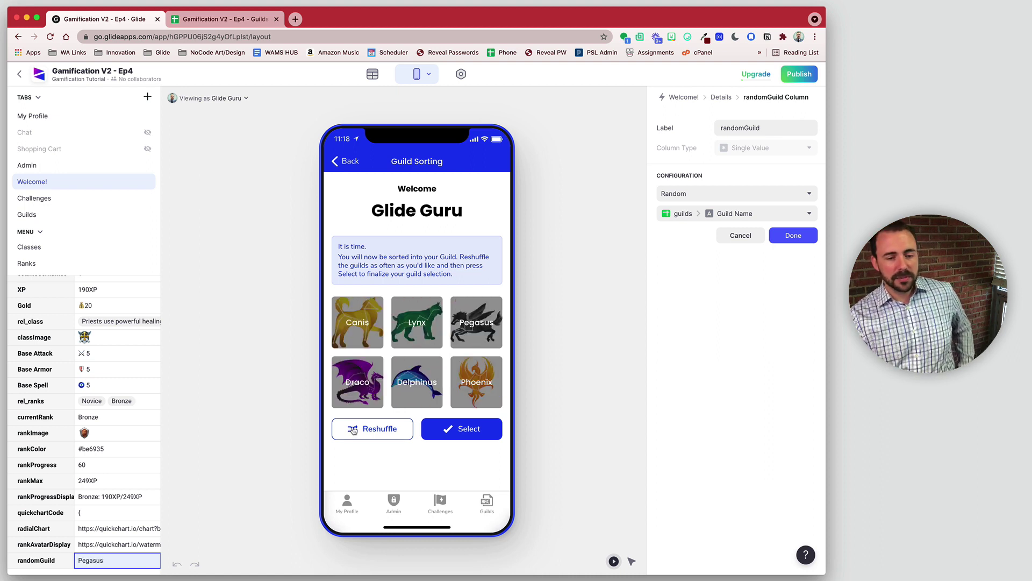
left_click(353, 430)
left_click(354, 430)
left_click(354, 430)
left_click(353, 431)
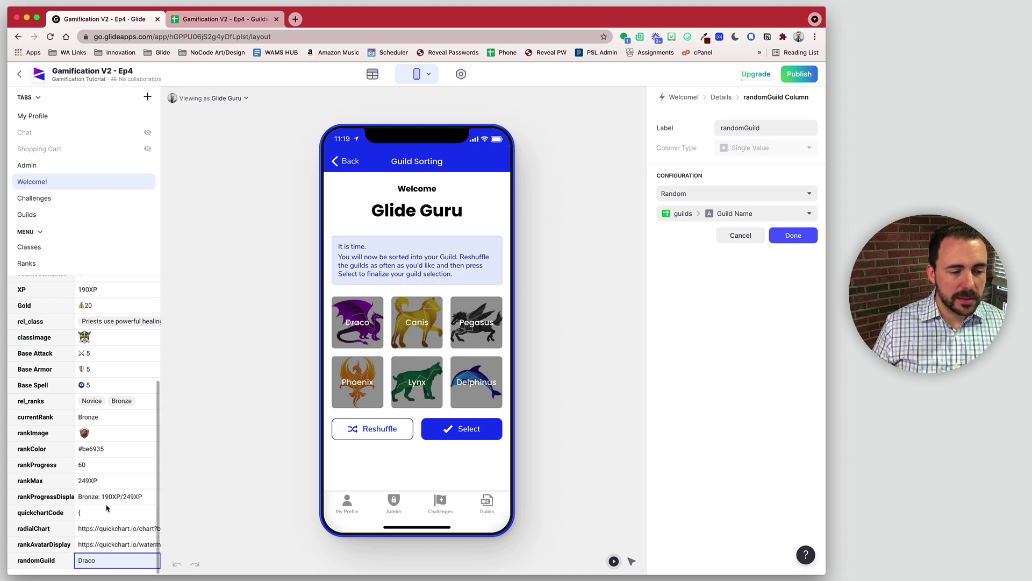
- Inspect the guild column above randomGuild in the row data, and leave its settings without changes
scroll(107, 507, "up", 3)
left_click(103, 385)
scroll(102, 394, "down", 1)
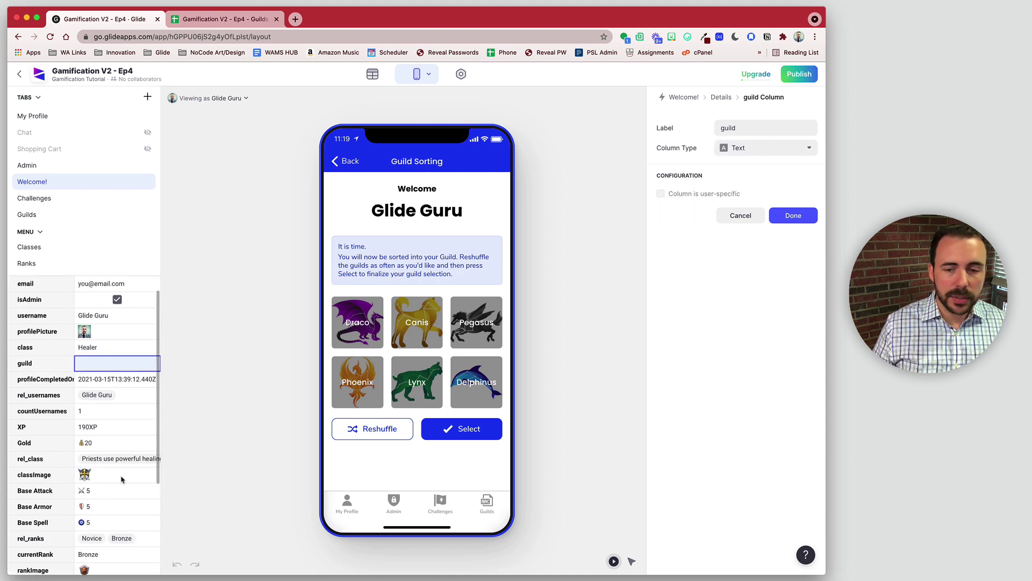
scroll(120, 463, "down", 5)
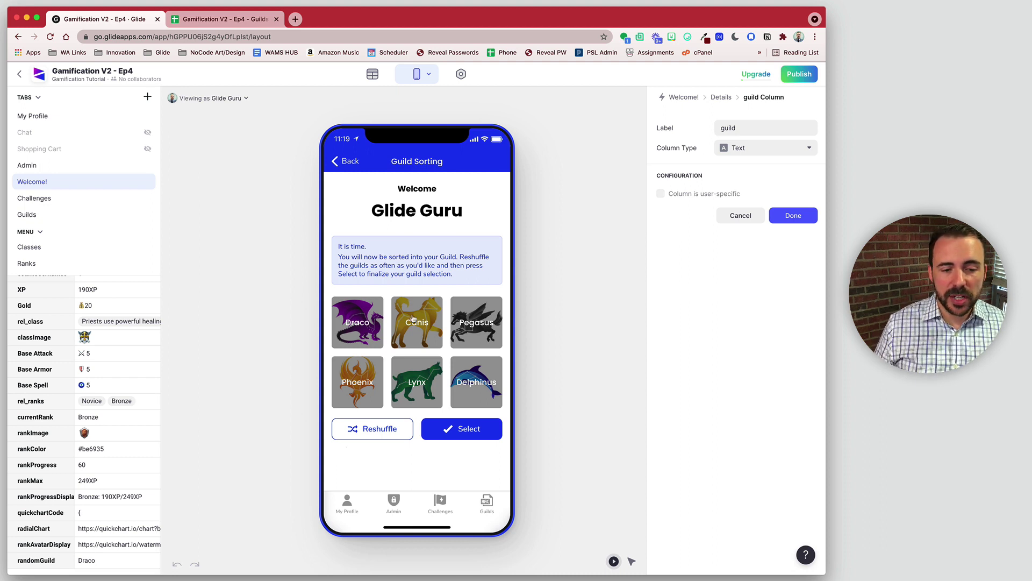
key("Escape")
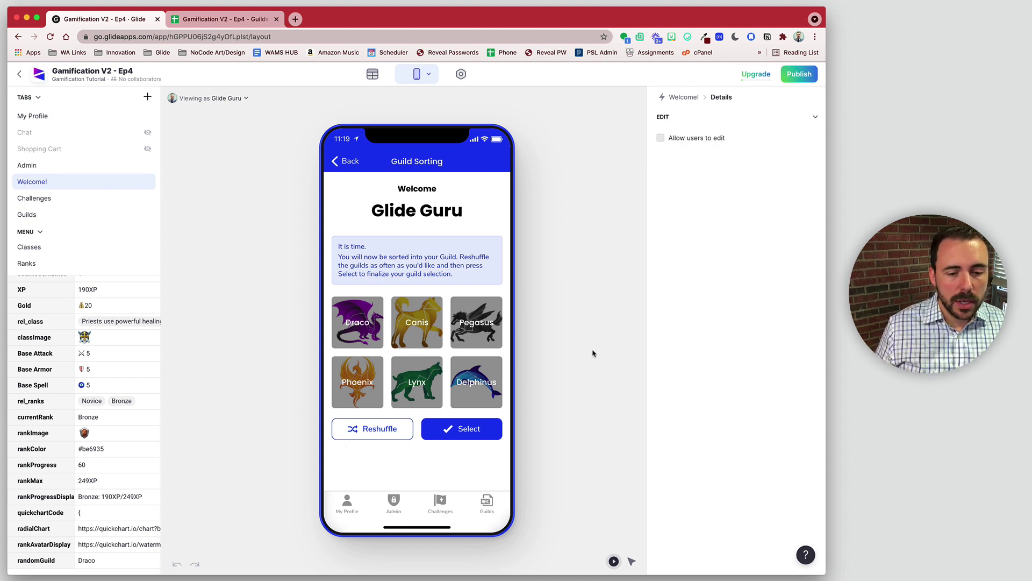
- Add a visibility condition to the guild tiles inline list so it shows only when guild is empty
left_click(423, 333)
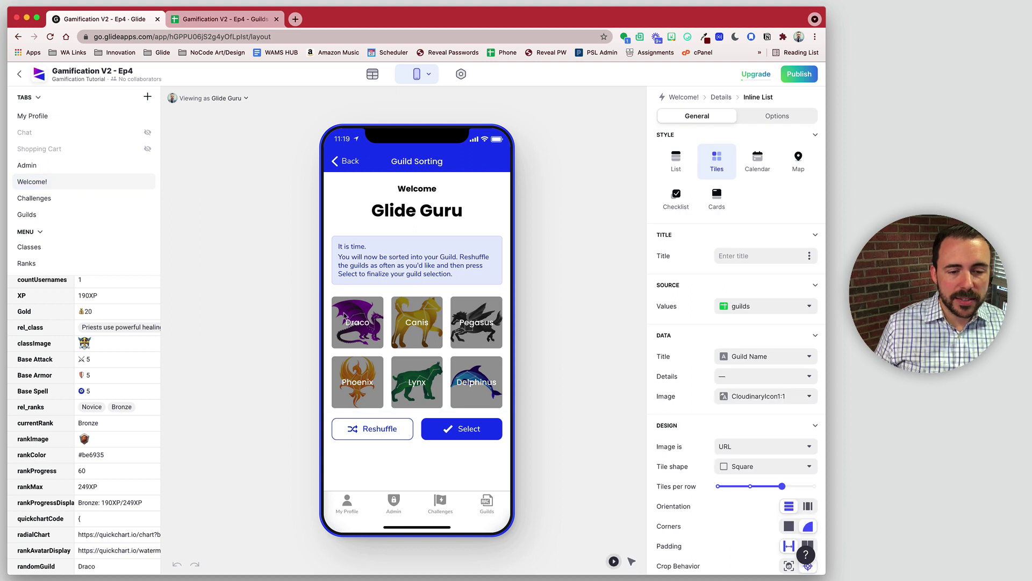
left_click(778, 117)
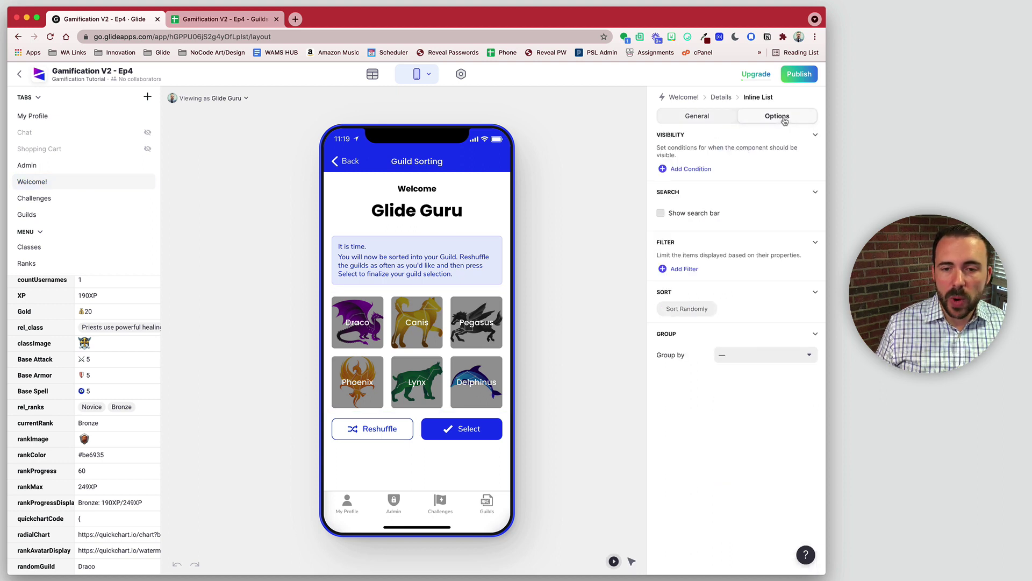
left_click(695, 171)
left_click(708, 272)
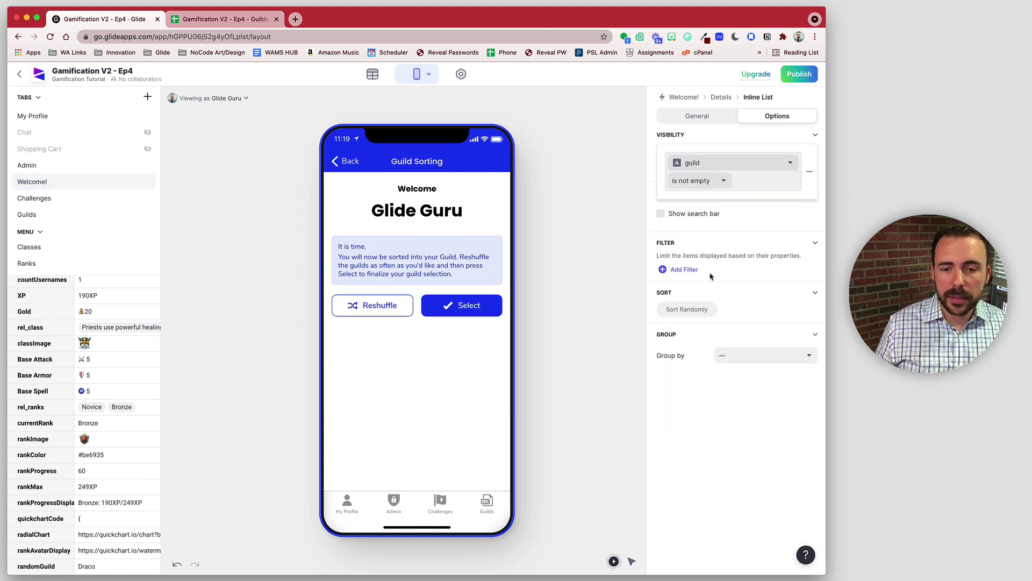
left_click(705, 181)
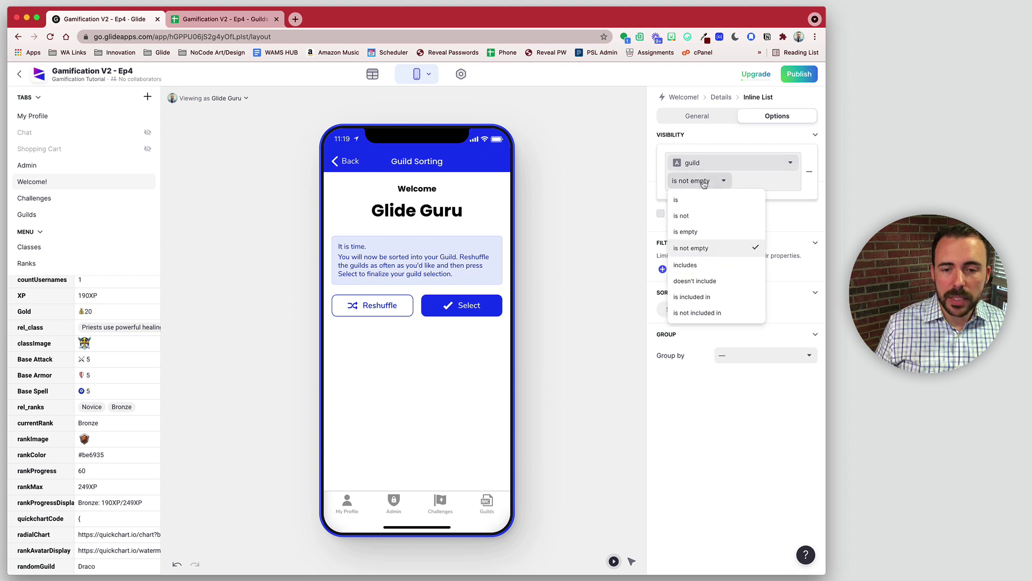
left_click(699, 232)
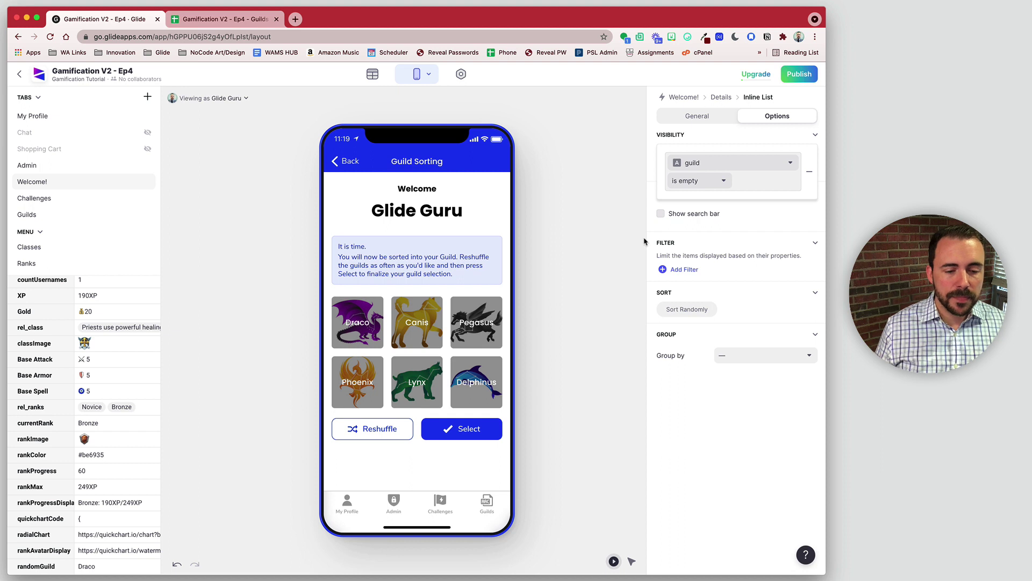
- Make the Reshuffle/Select button bar visible only when guild is empty, and test the reshuffle
left_click(419, 433)
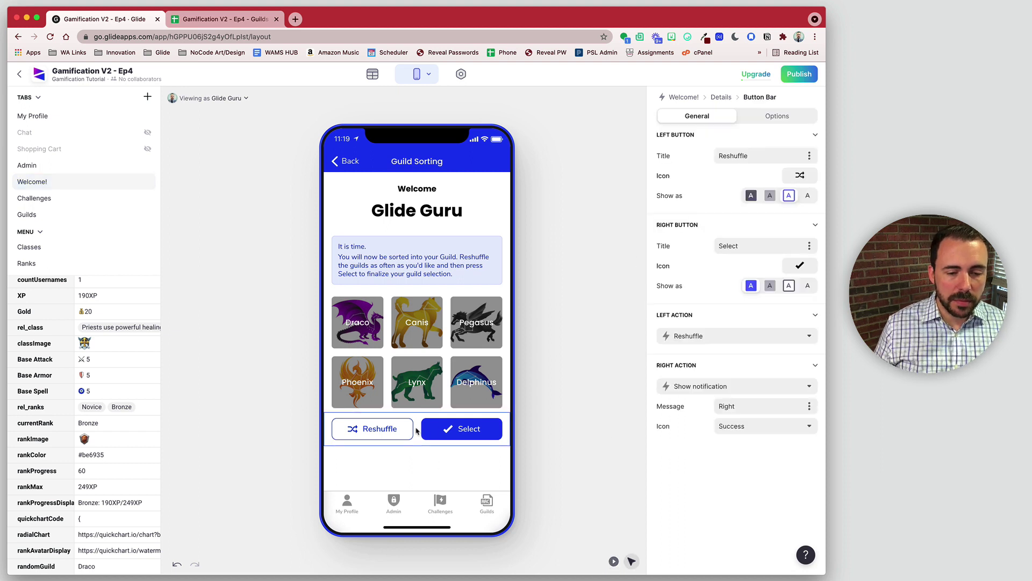
left_click(775, 118)
left_click(695, 174)
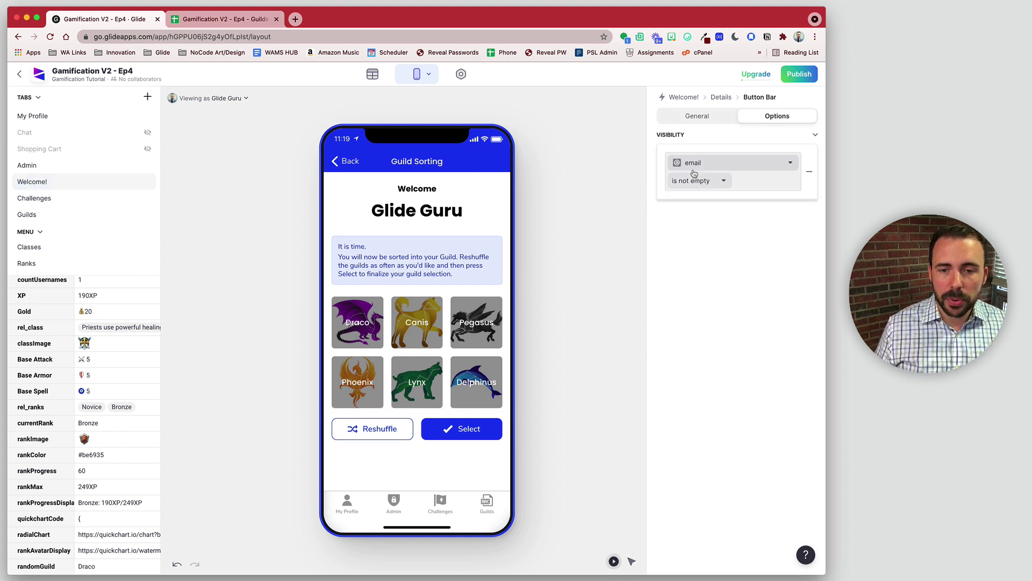
left_click(699, 169)
left_click(694, 272)
left_click(694, 166)
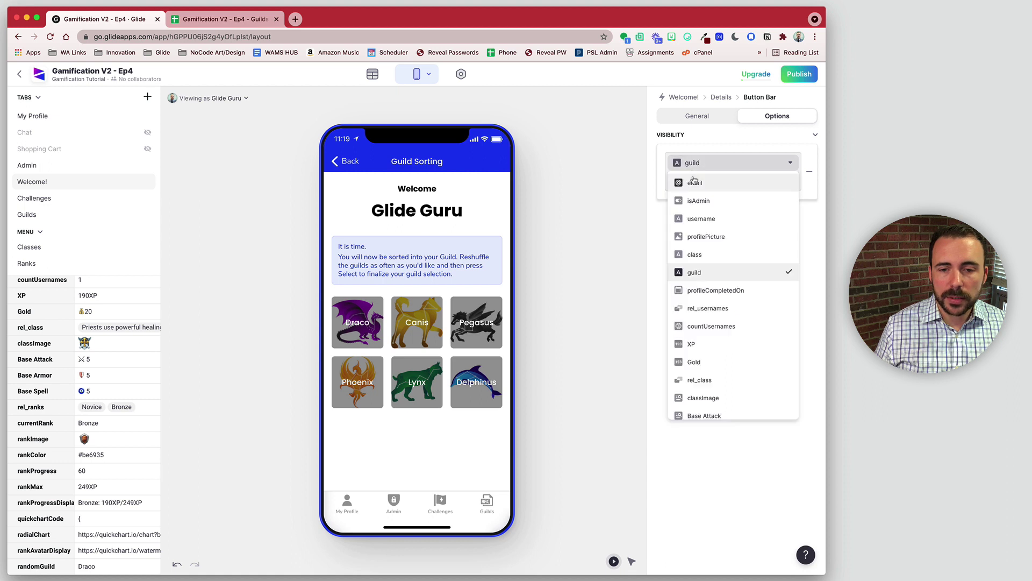
left_click(695, 167)
left_click(695, 183)
left_click(697, 235)
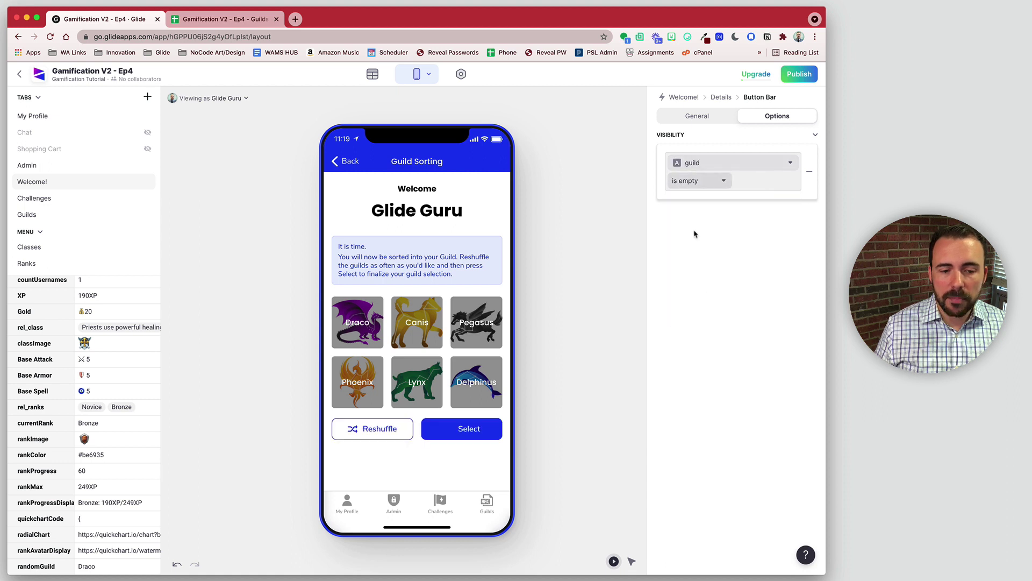
left_click(383, 433)
left_click(383, 434)
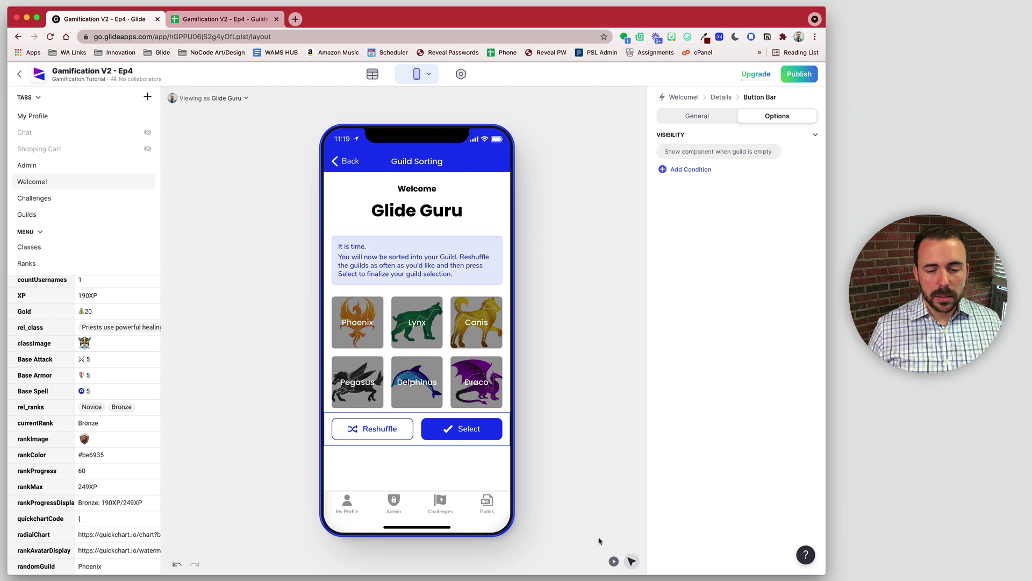
- Change the Select button's action to Set columns on this item, with guild taking the randomGuild value
left_click(721, 119)
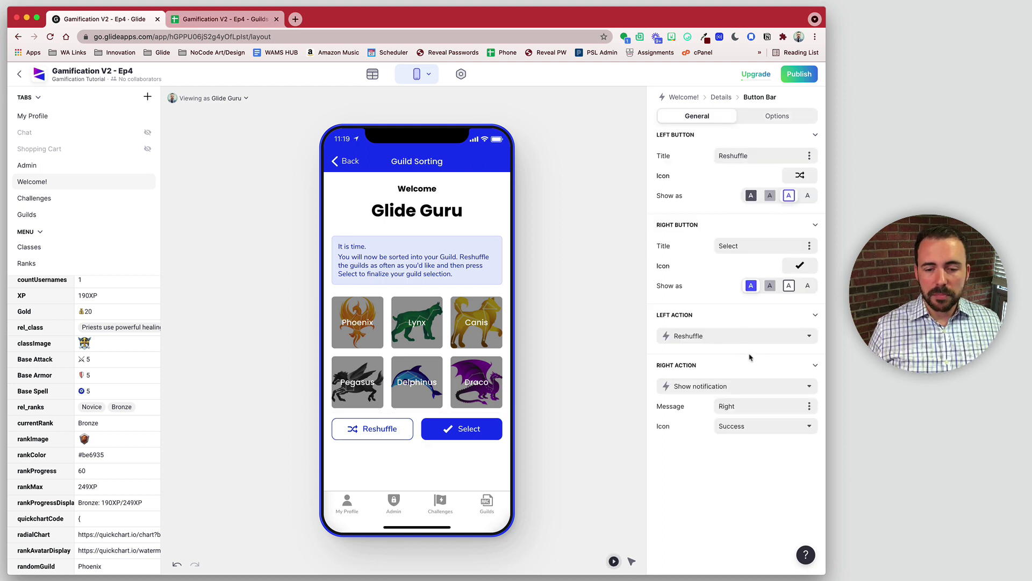
left_click(698, 388)
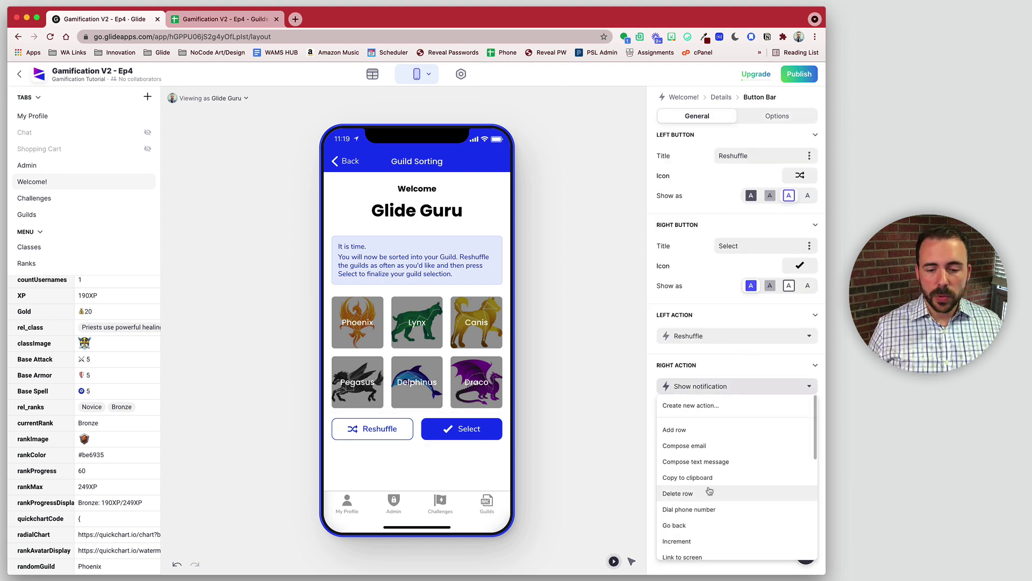
scroll(709, 486, "down", 2)
scroll(710, 489, "down", 3)
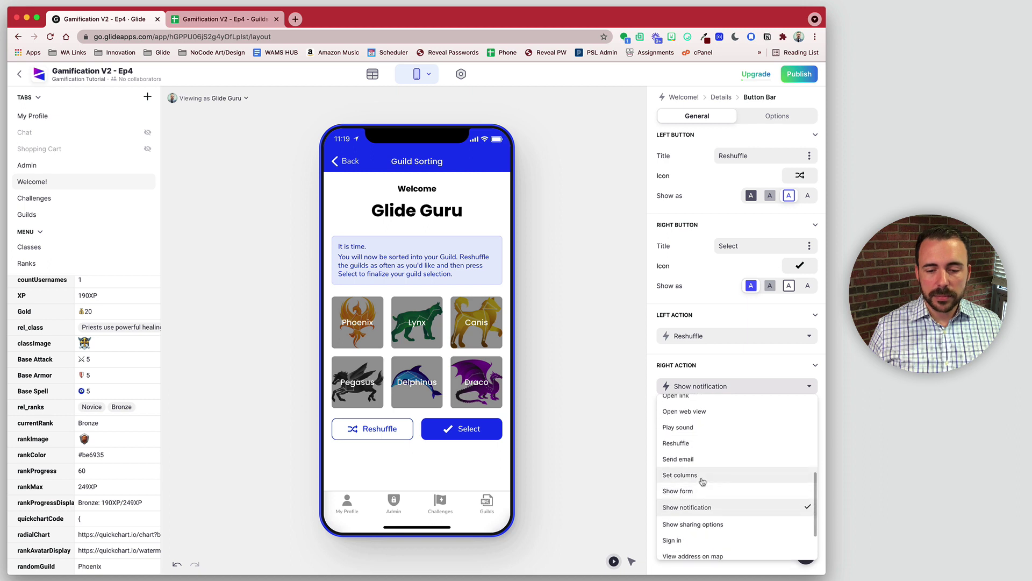
left_click(708, 479)
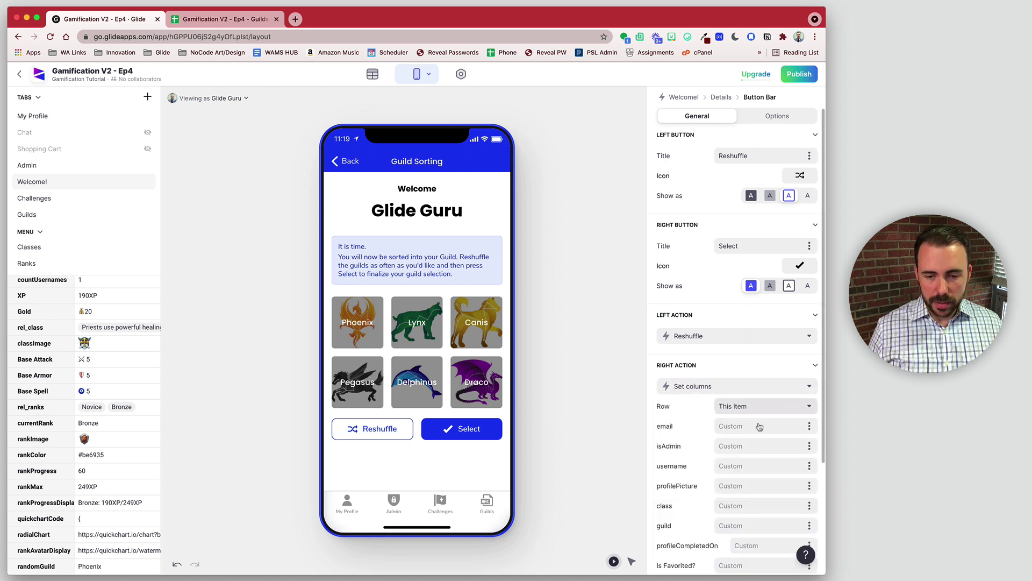
scroll(753, 424, "down", 3)
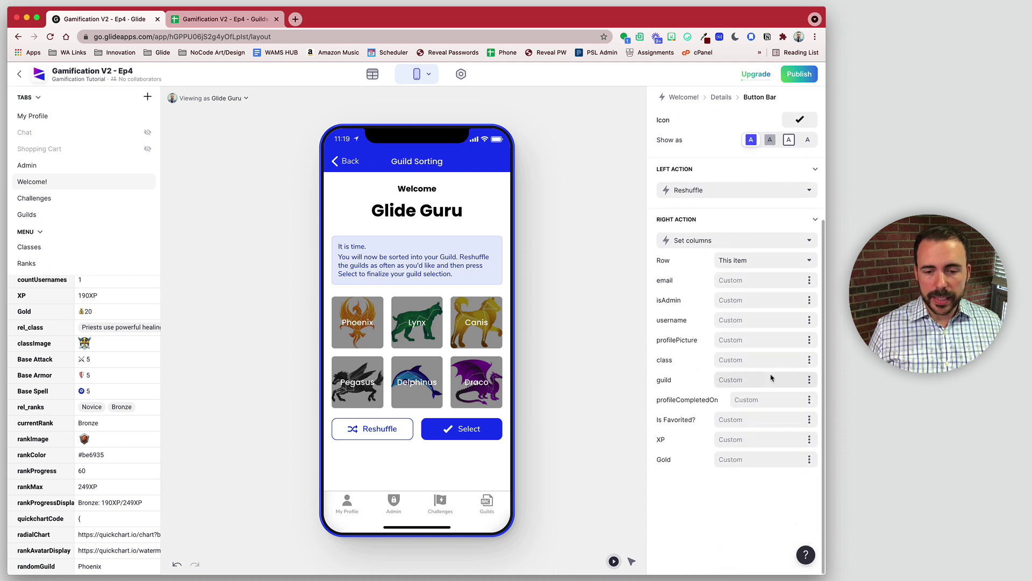
left_click(810, 380)
scroll(737, 500, "down", 10)
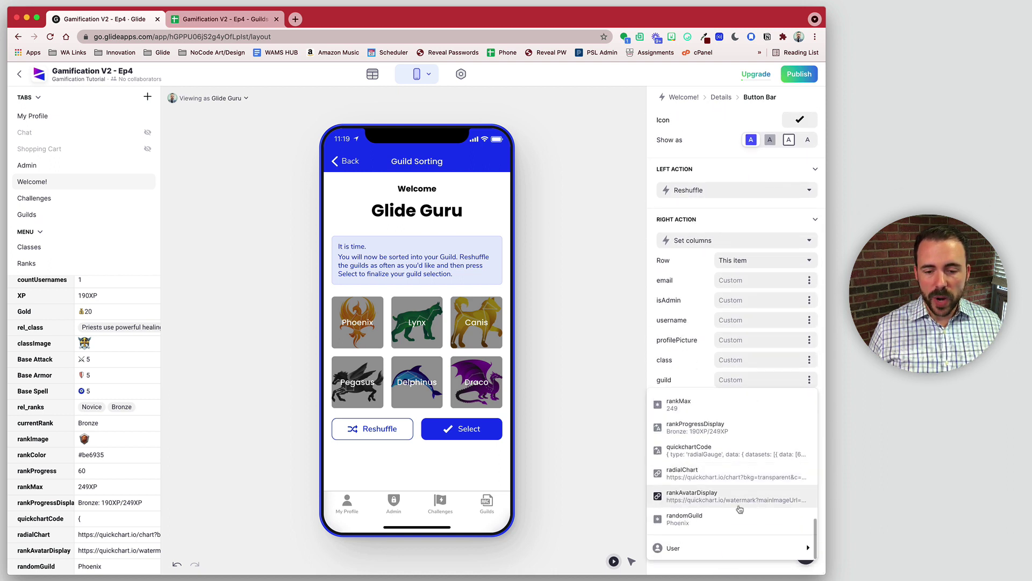
left_click(690, 523)
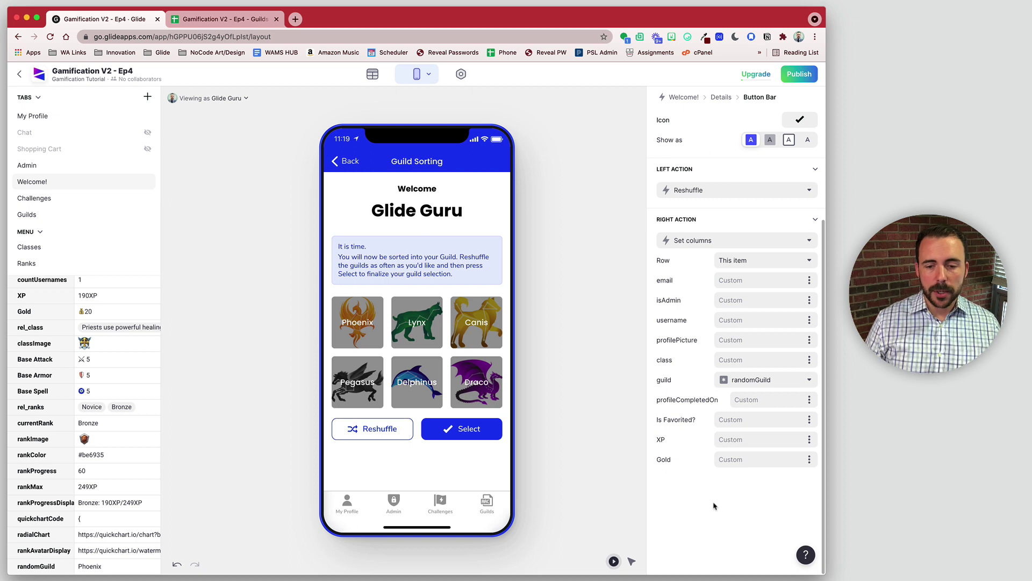
- Create a new custom action for the Select button and add a Set columns step after Open link
left_click(691, 241)
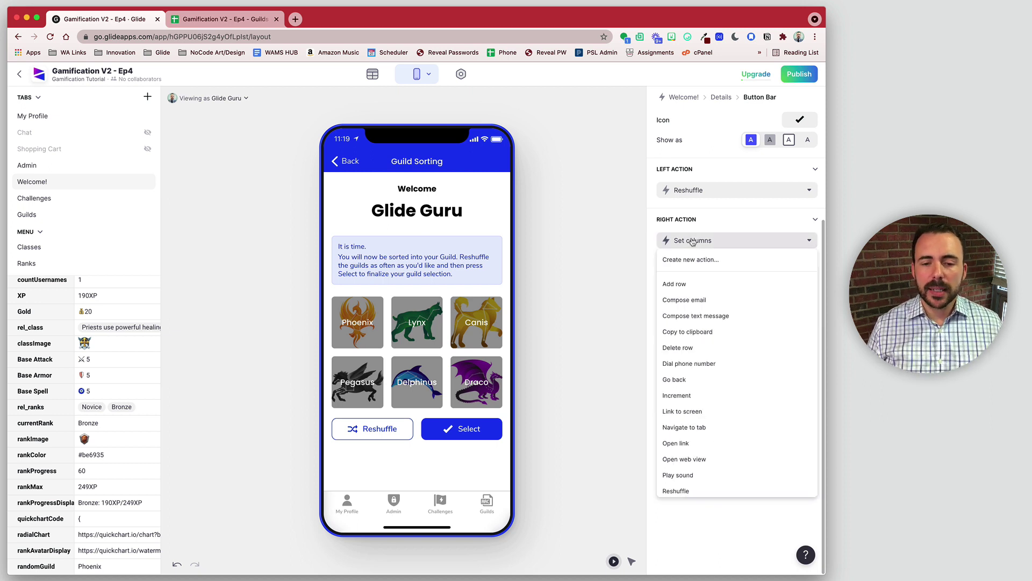
left_click(685, 260)
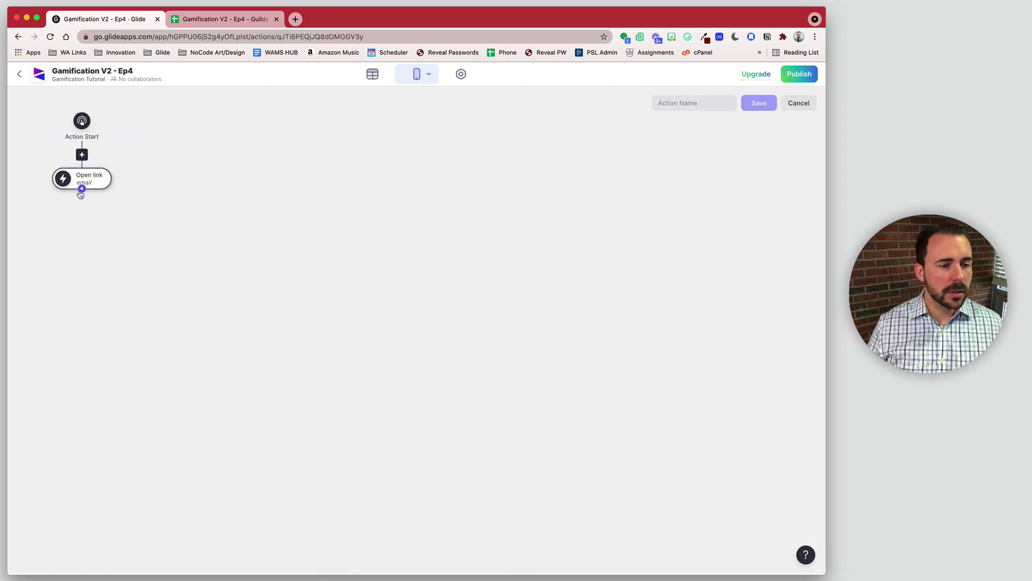
left_click(81, 186)
scroll(139, 242, "down", 5)
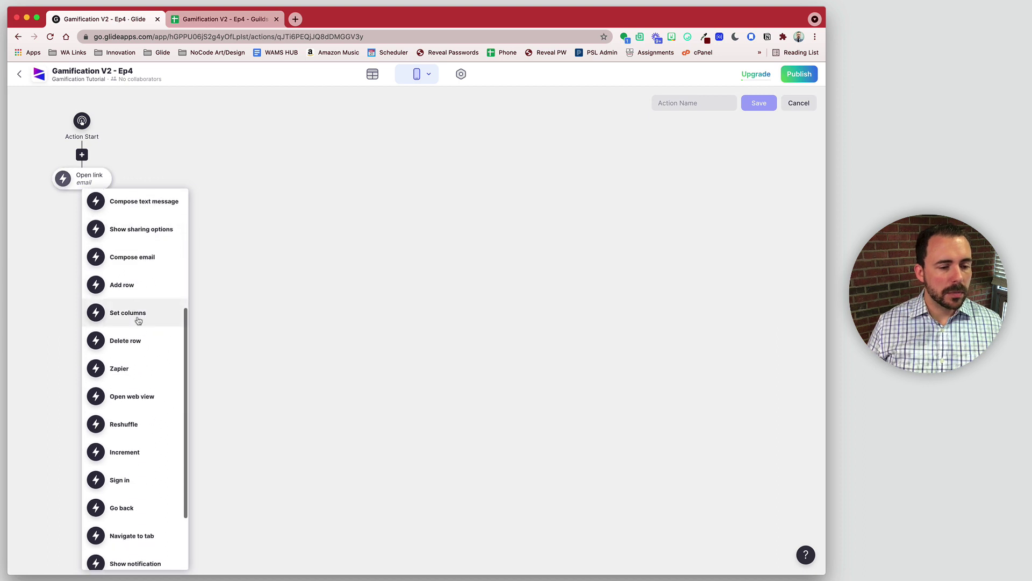
left_click(141, 317)
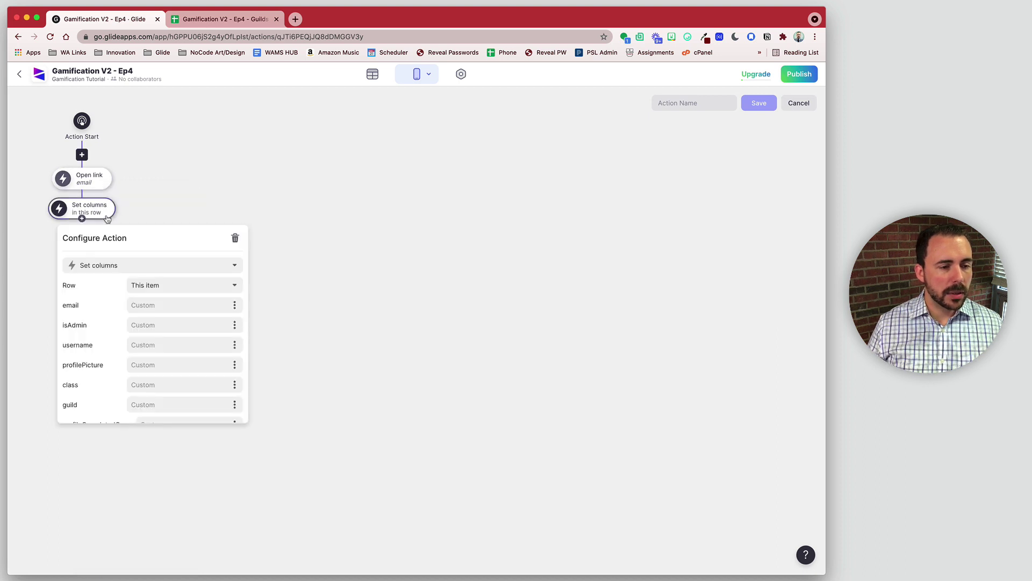
- Set guild to the randomGuild value in the custom action's Set columns step
scroll(172, 363, "down", 2)
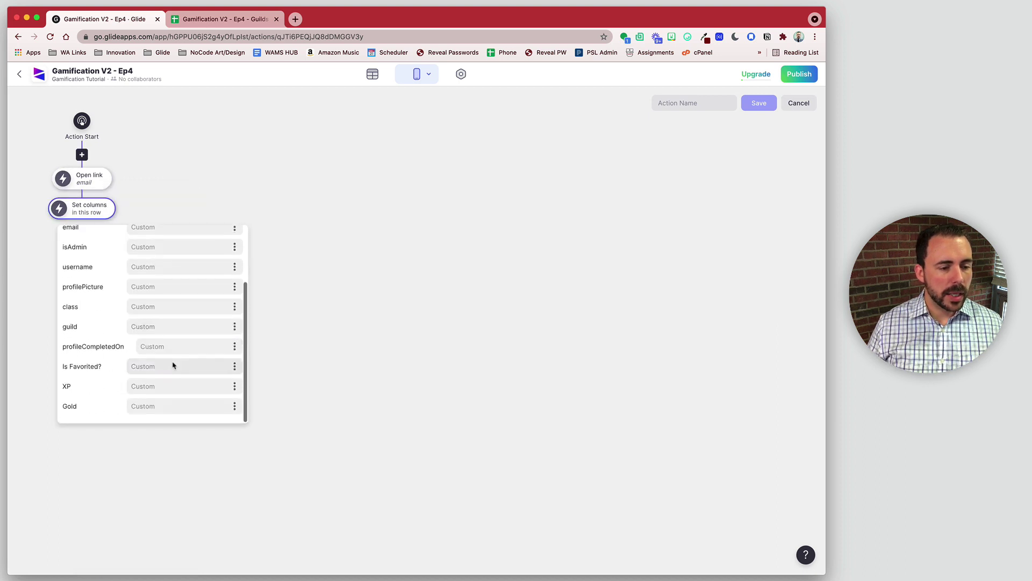
left_click(234, 326)
left_click(196, 408)
left_click(231, 327)
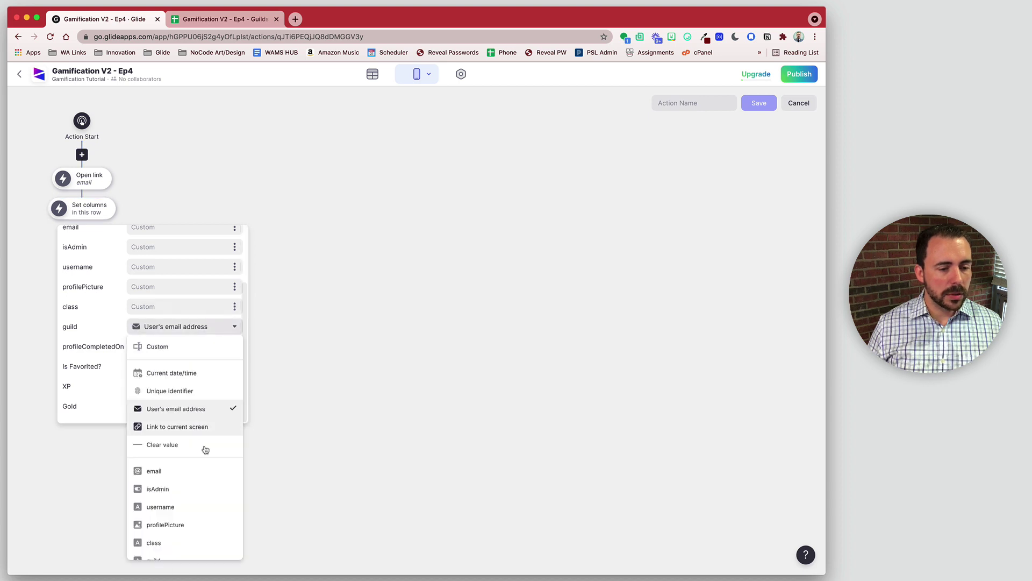
scroll(194, 484, "down", 10)
left_click(176, 522)
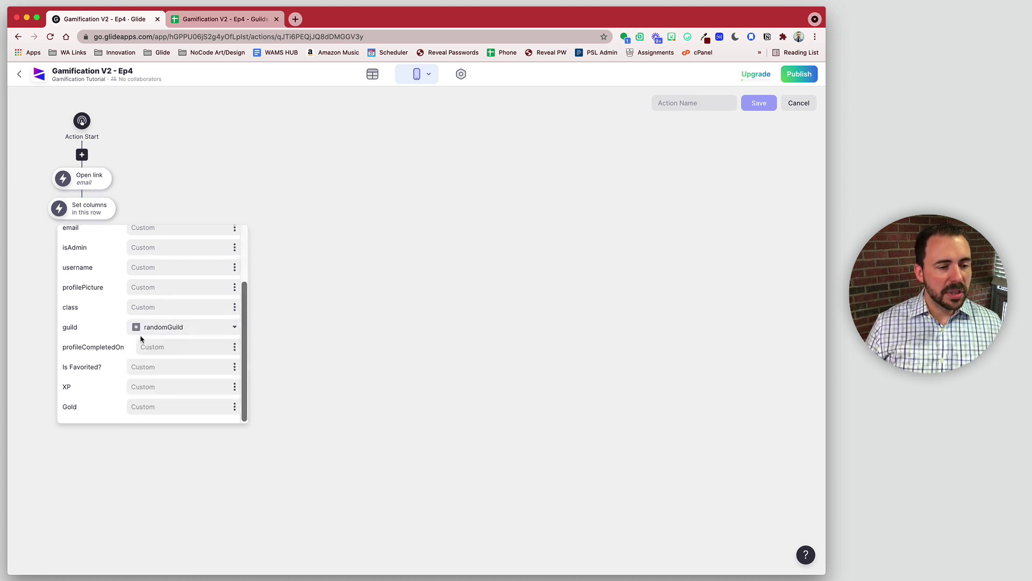
scroll(141, 275, "up", 3)
- Change the action's Open link step to Show notification, using the guild column as its message
left_click(99, 181)
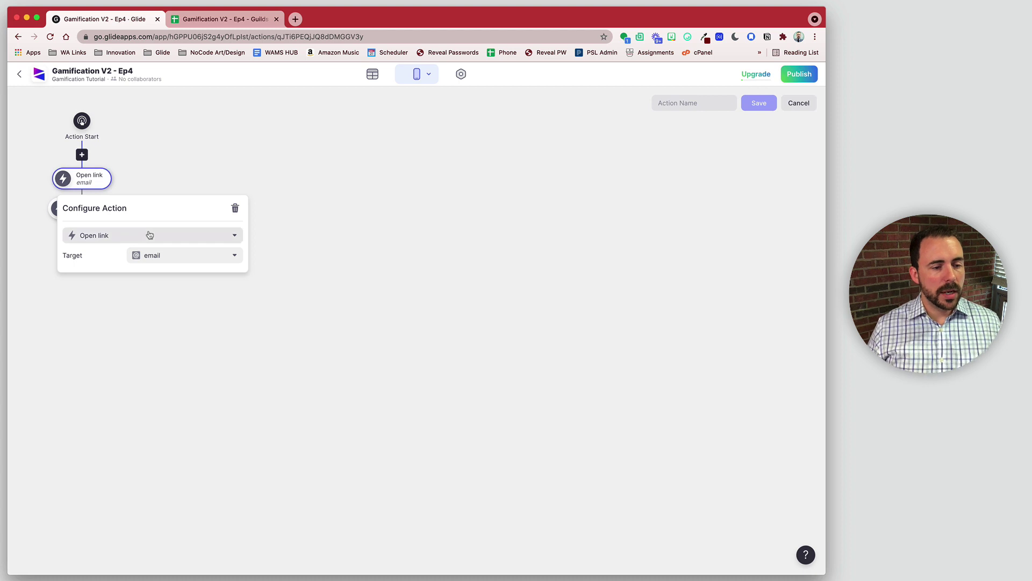
left_click(147, 234)
scroll(119, 430, "down", 3)
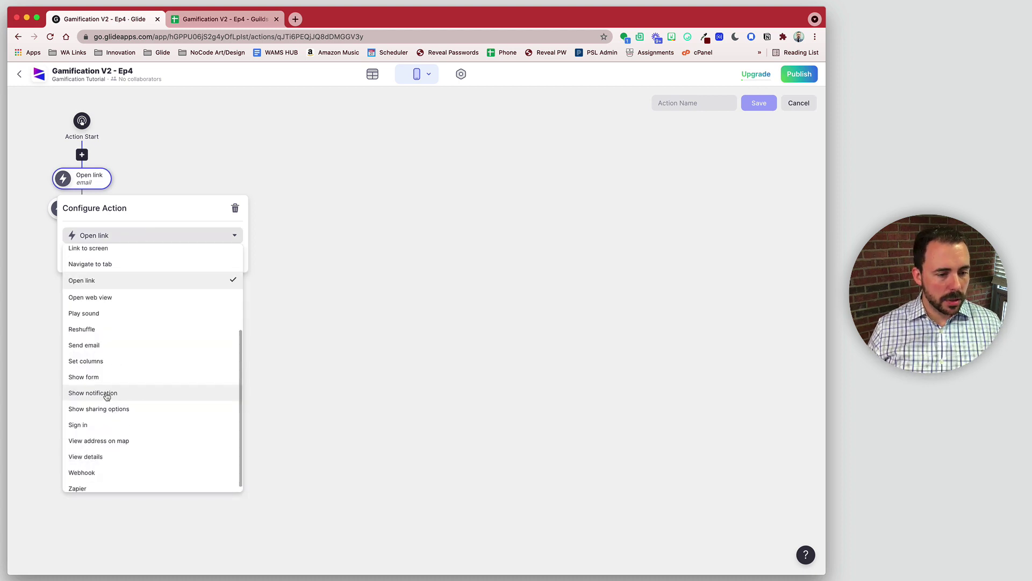
left_click(103, 394)
left_click(230, 260)
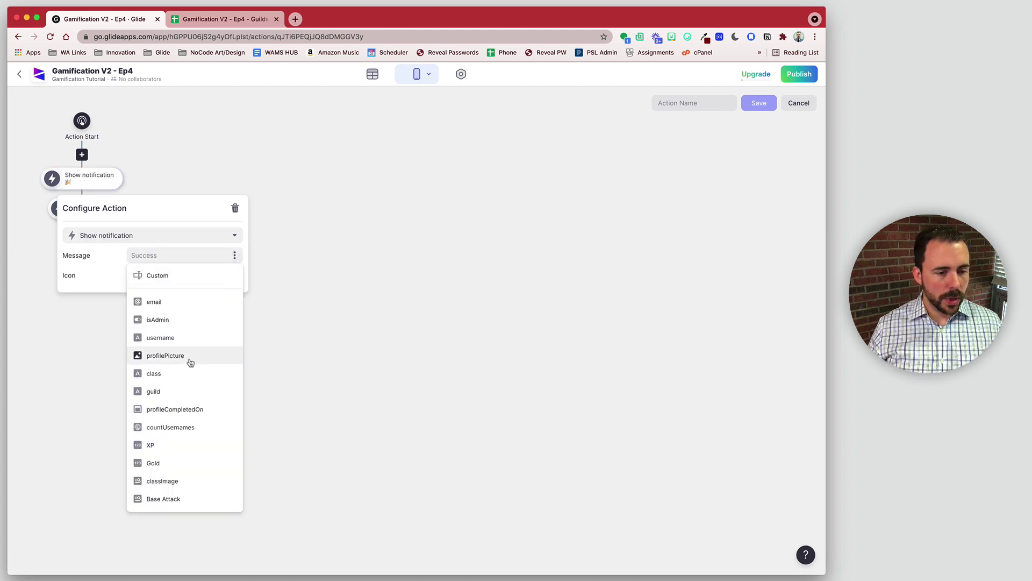
left_click(178, 395)
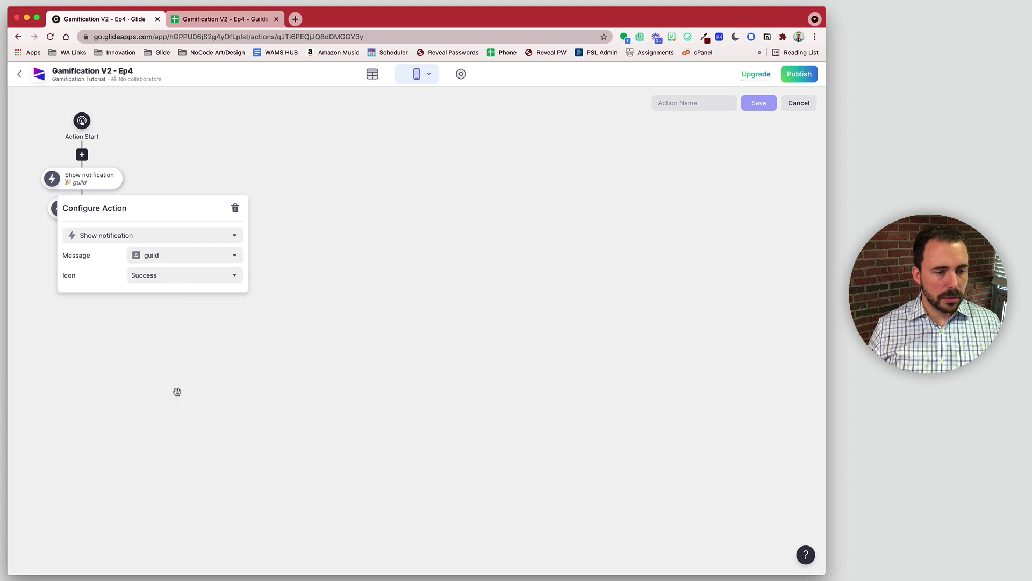
left_click(407, 401)
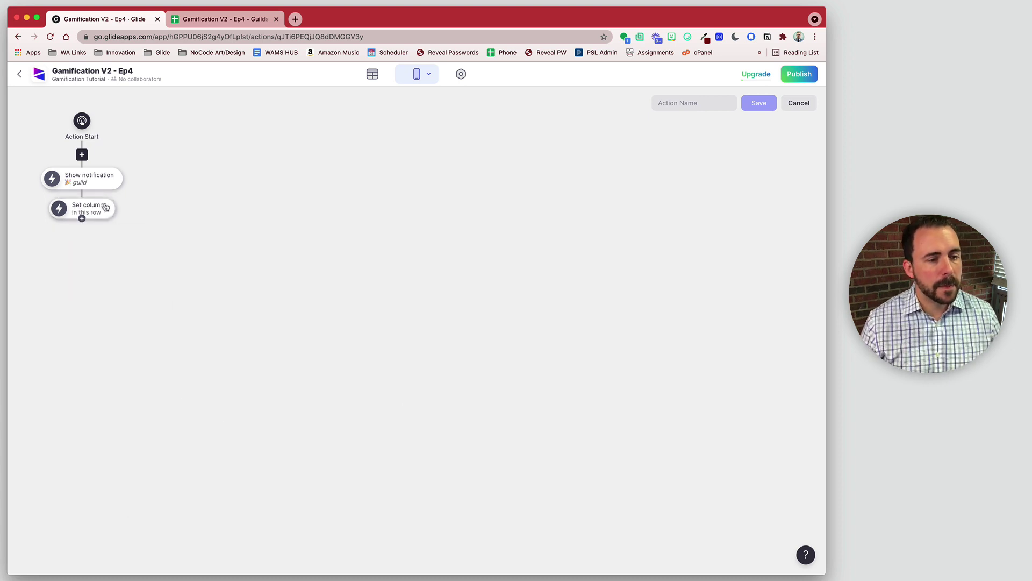
- Place the Set columns action before Show notification and save the custom action as "Set Guild"
left_click_drag(106, 183, 110, 212)
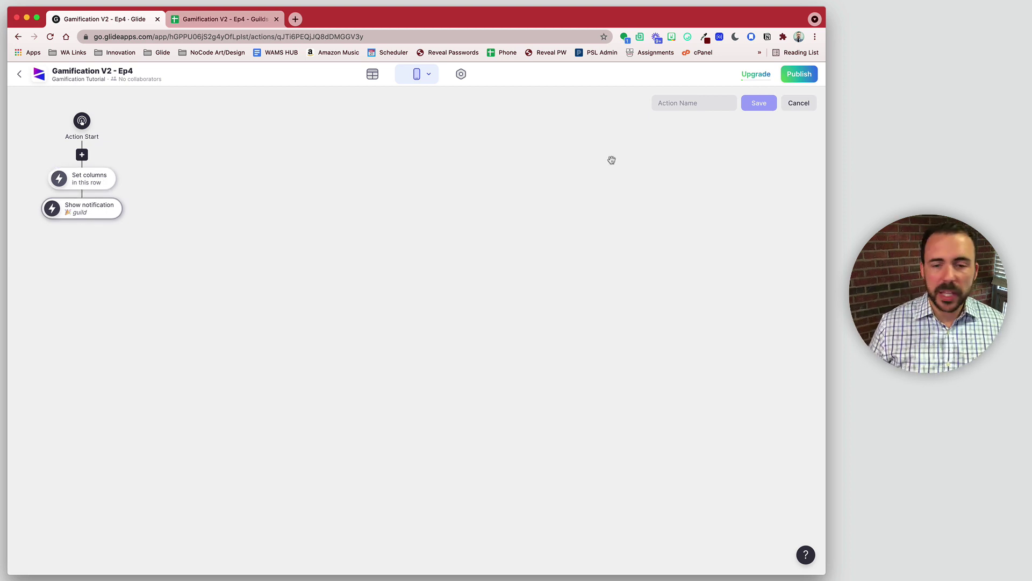
left_click(708, 102)
type("Set Guild")
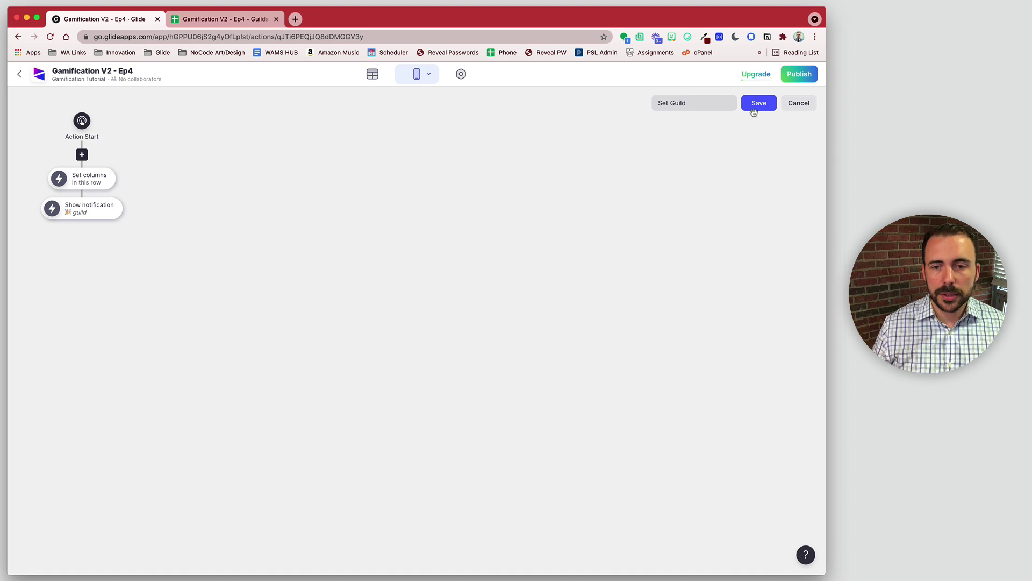
left_click(758, 109)
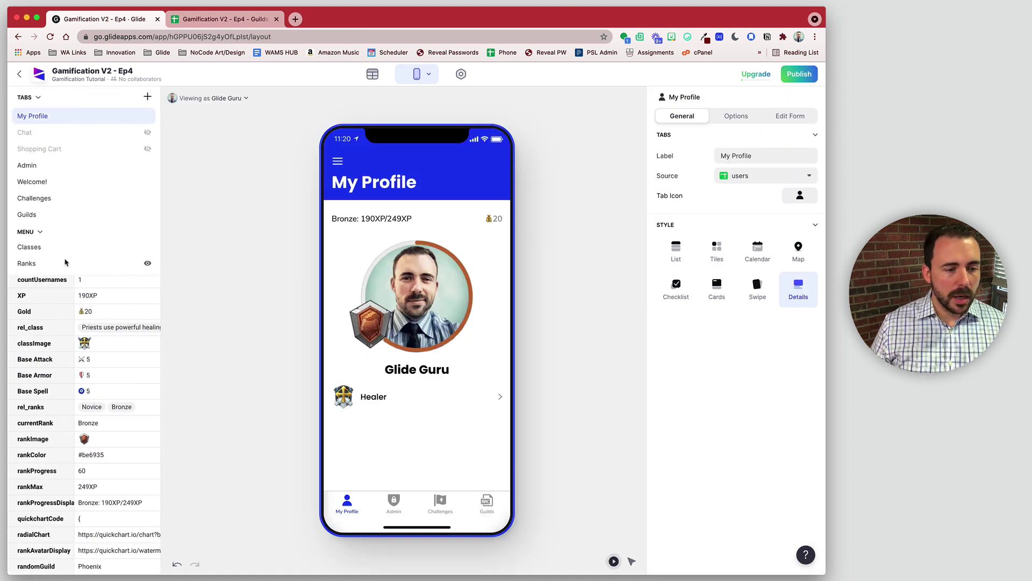
- Test the Guild Sorting screen from the Welcome! tab by reshuffling the guilds and selecting one
left_click(56, 182)
left_click(484, 478)
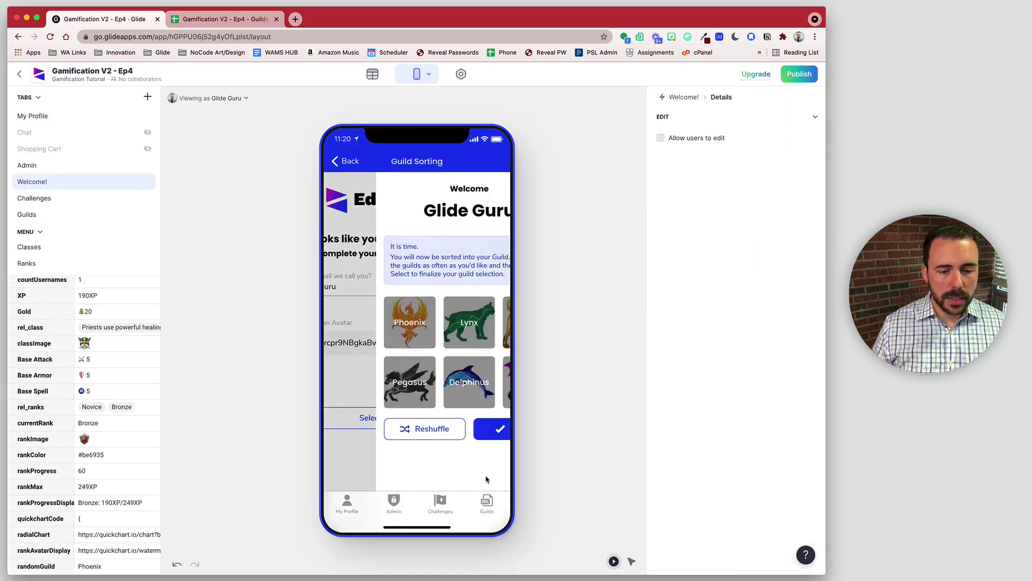
left_click(375, 436)
left_click(375, 437)
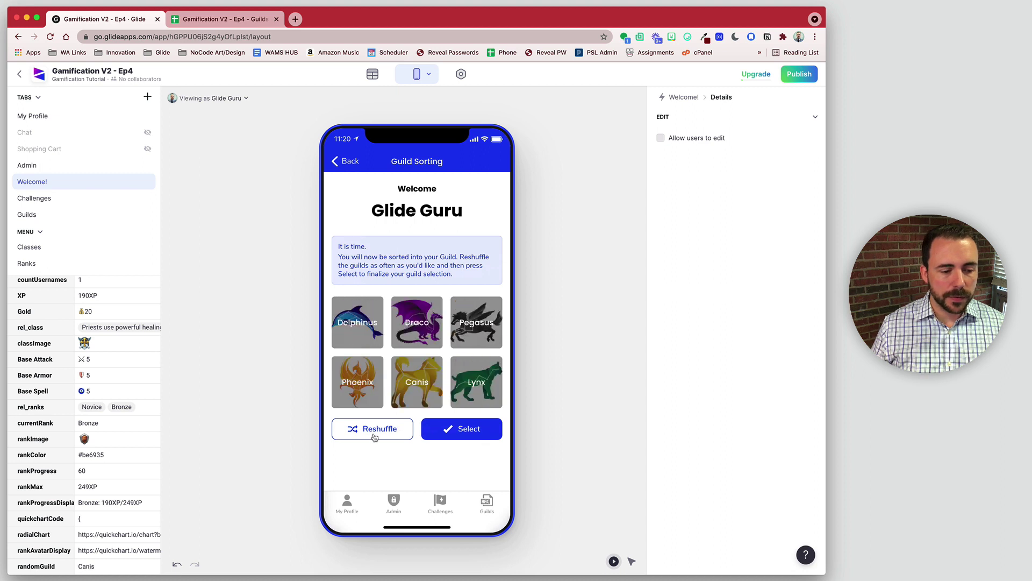
left_click(469, 434)
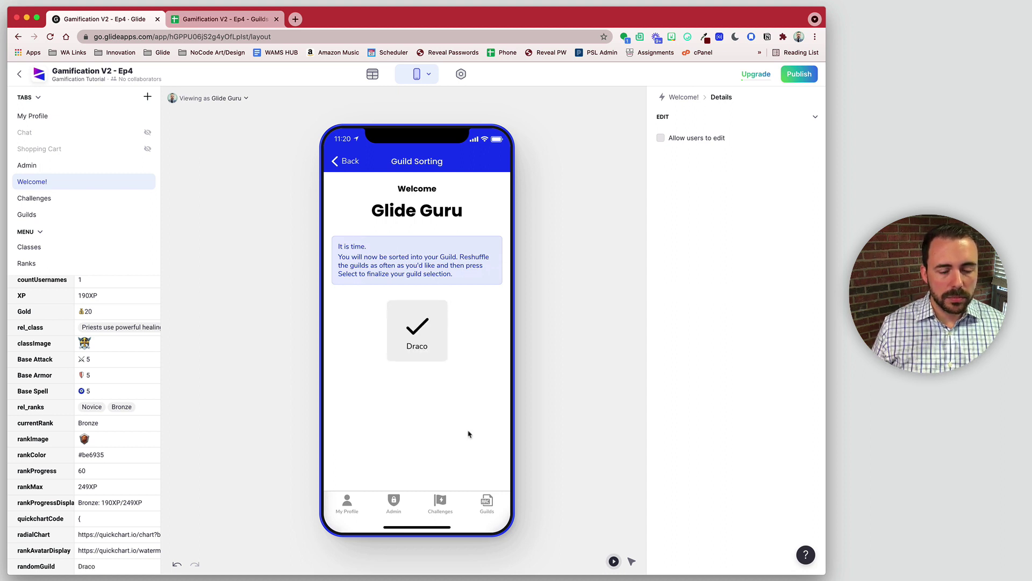
- Clear the profile's guild value Draco, then reshuffle the guilds and select one to retest the sorting
scroll(113, 380, "up", 3)
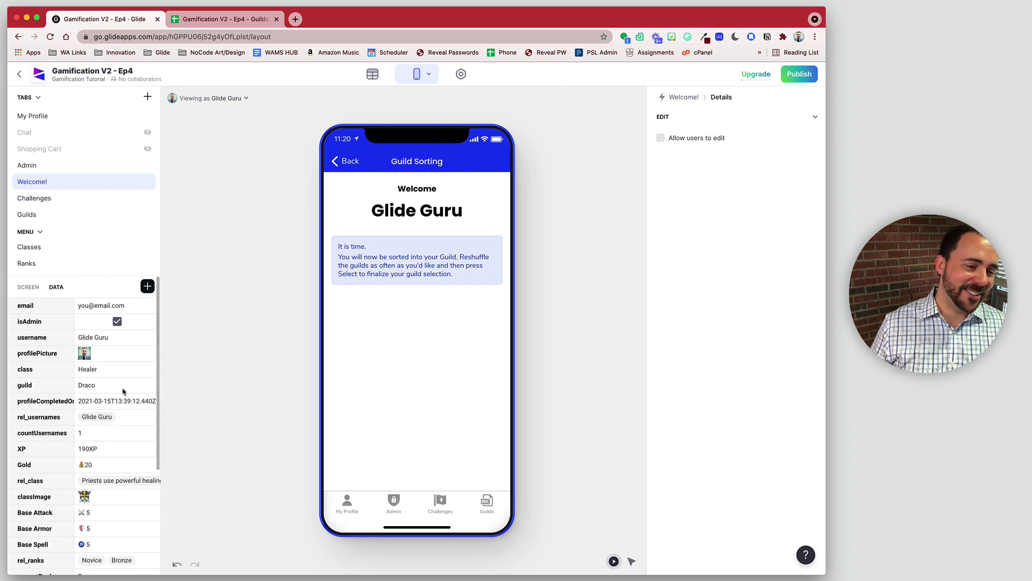
left_click(105, 389)
scroll(105, 388, "down", 1)
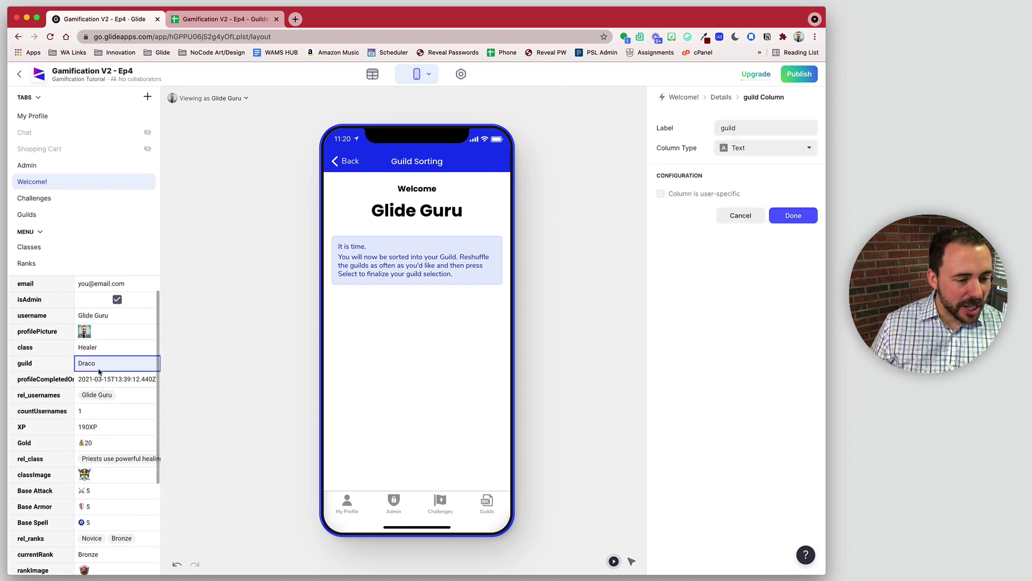
key("BackSpace")
left_click(371, 437)
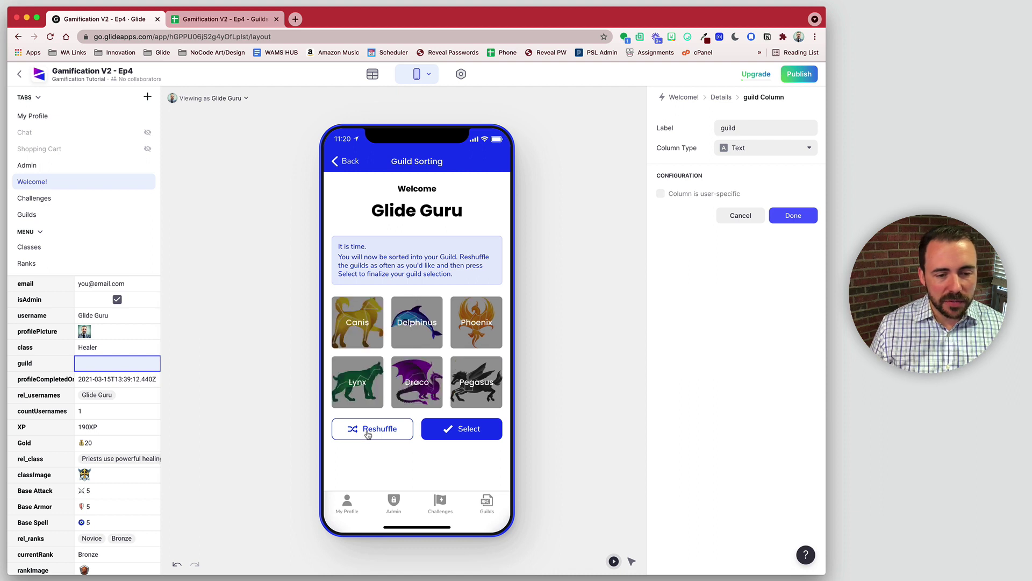
left_click(369, 437)
left_click(460, 433)
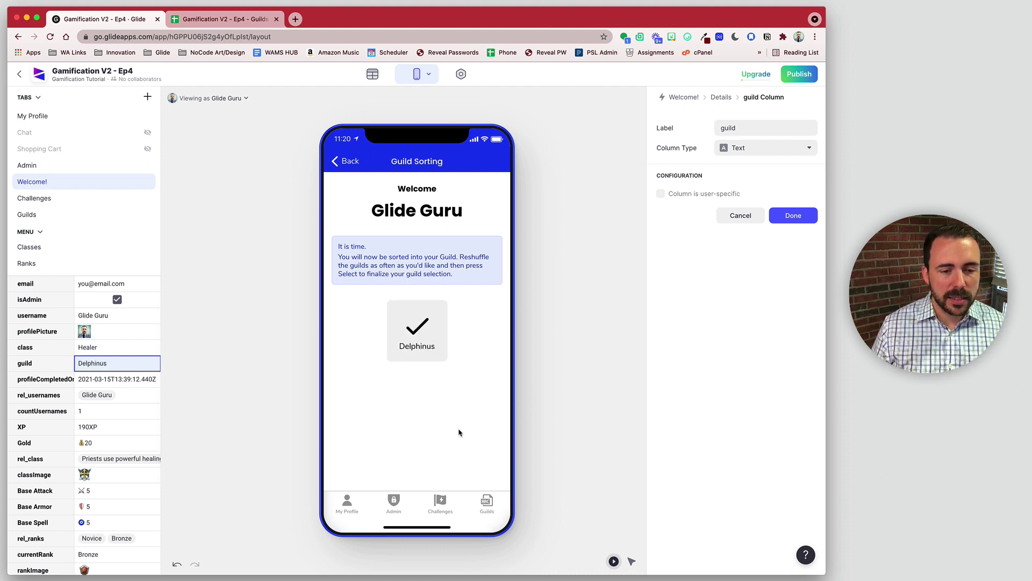
- Empty the guild value Delphinus in the profile data and run the guild reshuffle and selection once more
double_click(99, 363)
key("ctrl+a")
key("BackSpace")
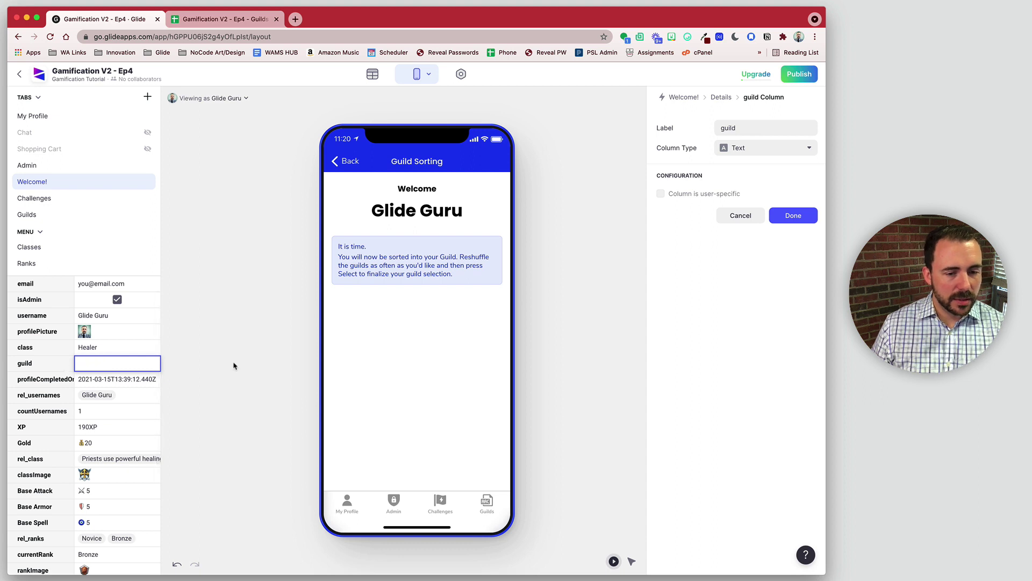
key("Return")
left_click(376, 429)
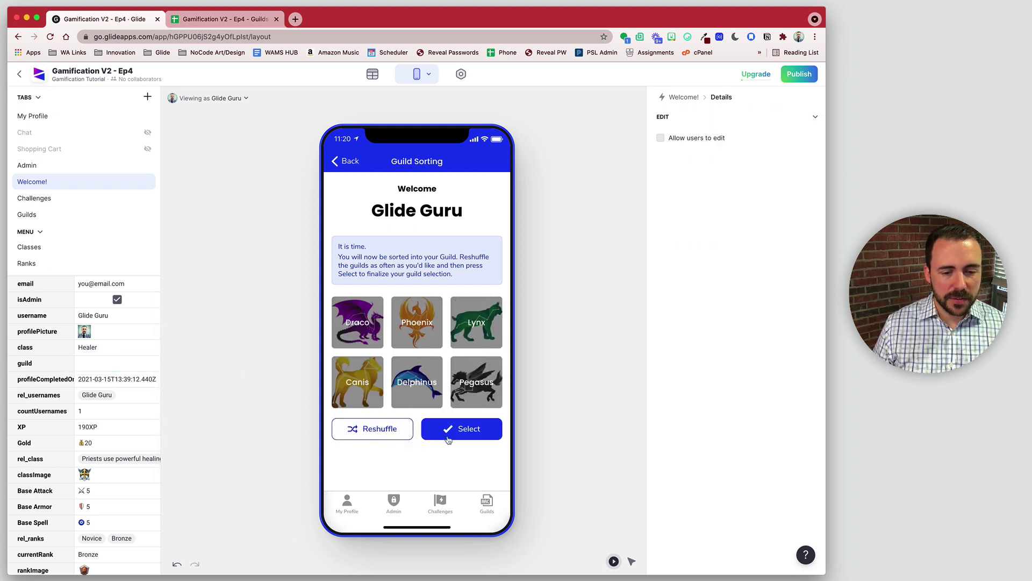
left_click(451, 433)
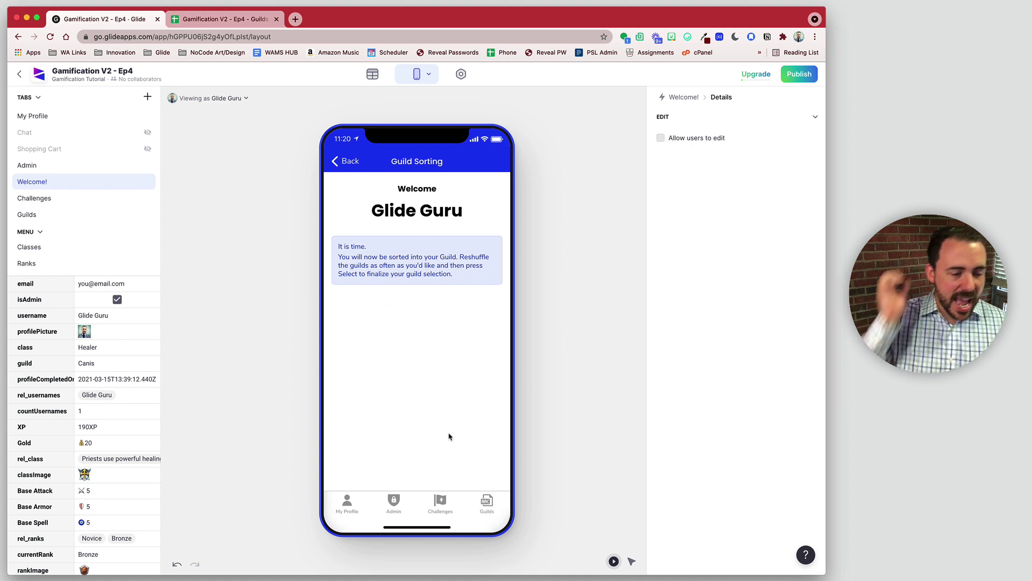
- Add a new column labelled "rel_guilds" to the users table in the data editor
left_click(372, 74)
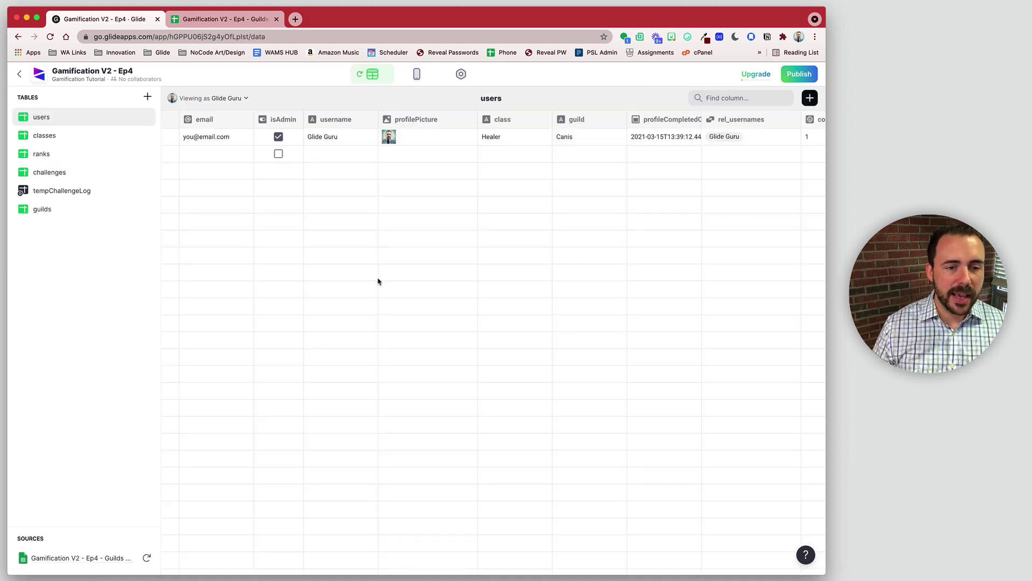
left_click(582, 138)
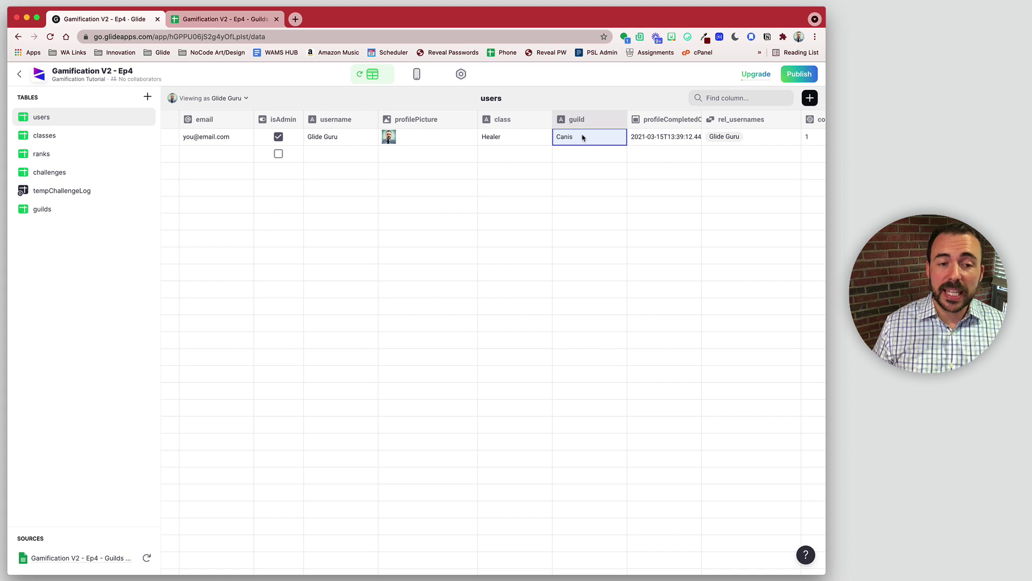
scroll(583, 138, "right", 10)
left_click(810, 98)
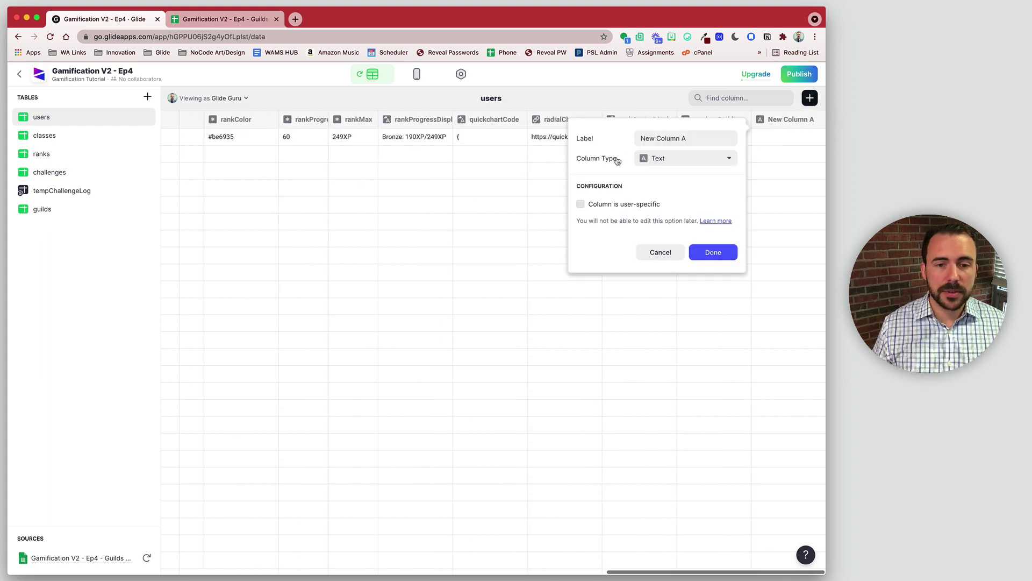
key("super+a")
type("rel_")
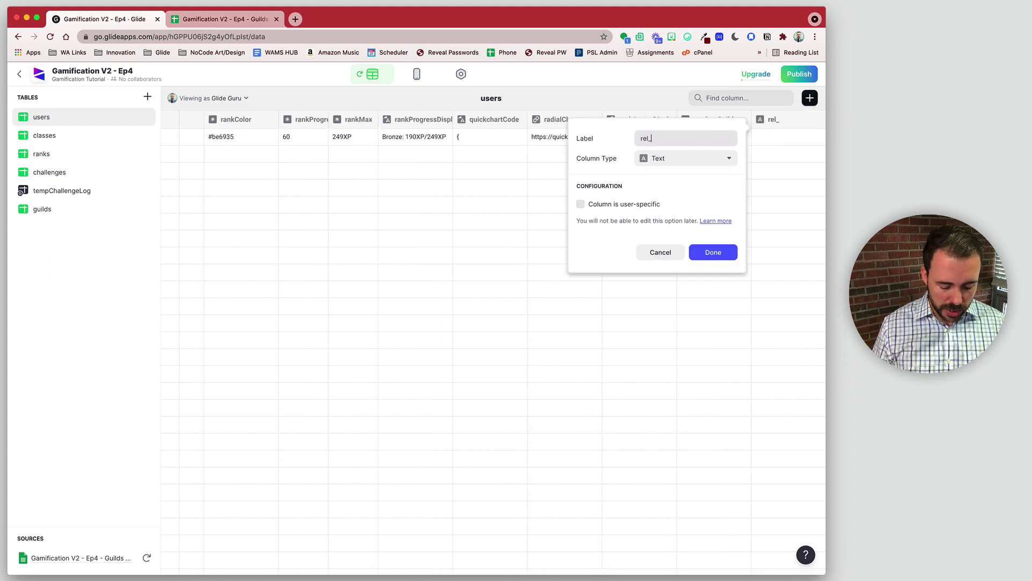
type("Guilds")
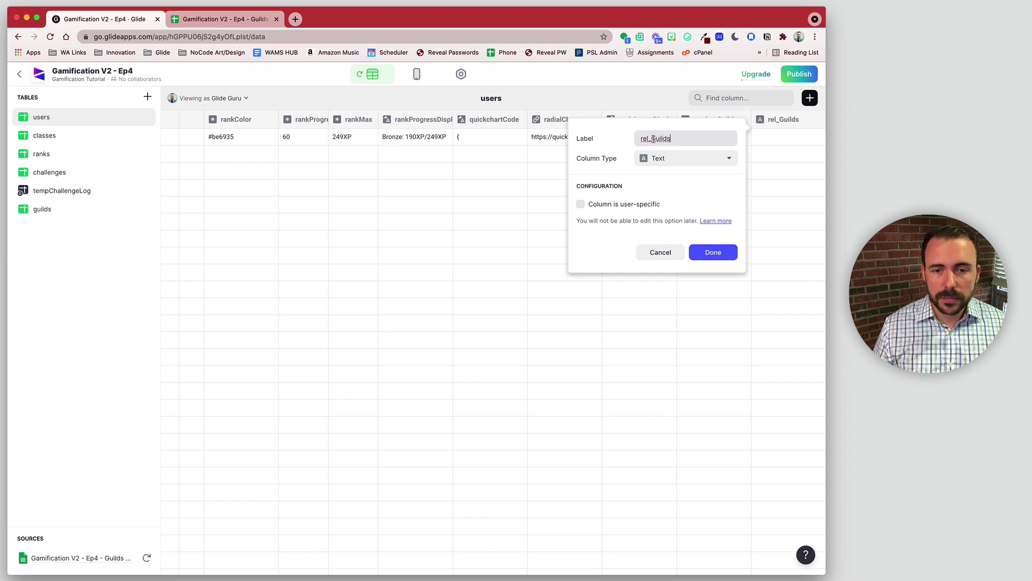
type("g")
- Make rel_guilds a Relation column matching the guild column to Guild Name in the guilds table
left_click(673, 158)
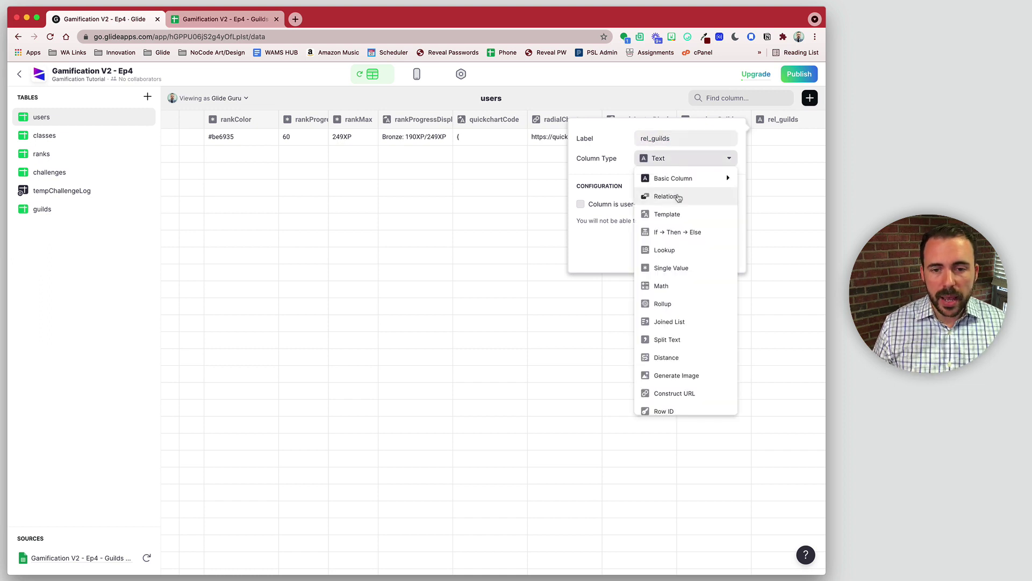
left_click(679, 197)
left_click(643, 207)
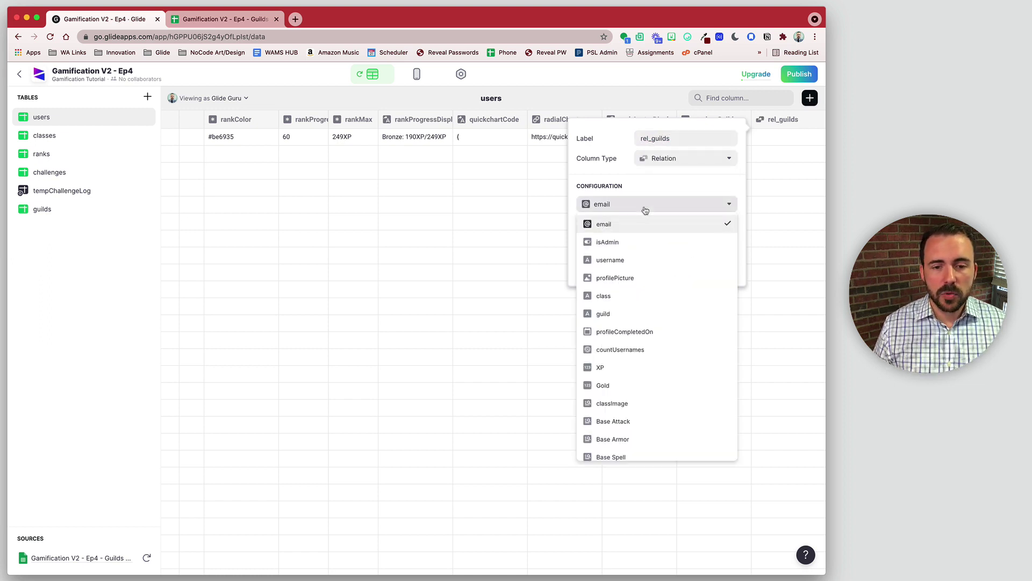
left_click(625, 313)
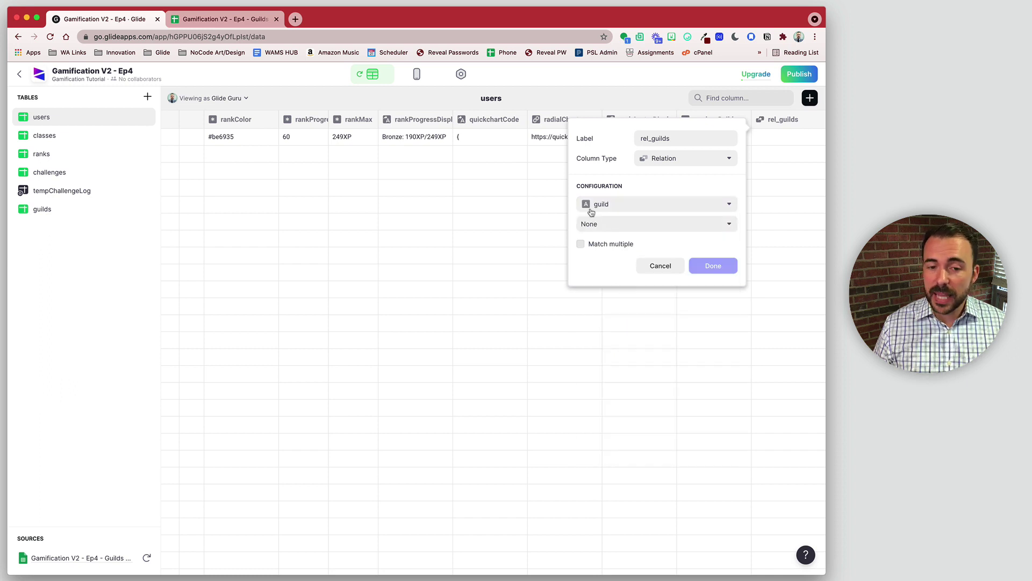
left_click(599, 229)
mouse_move(599, 349)
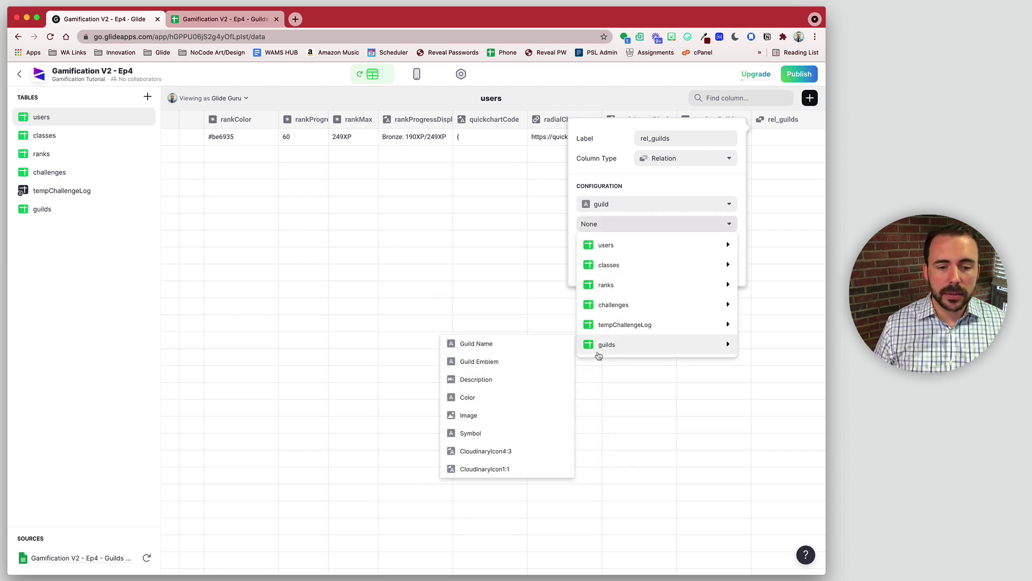
left_click(515, 348)
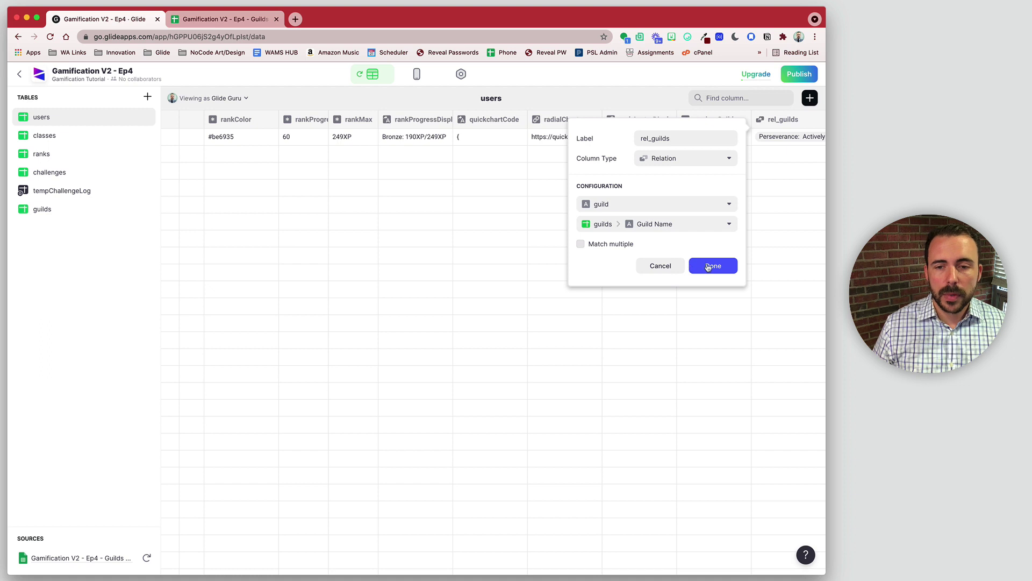
left_click(708, 268)
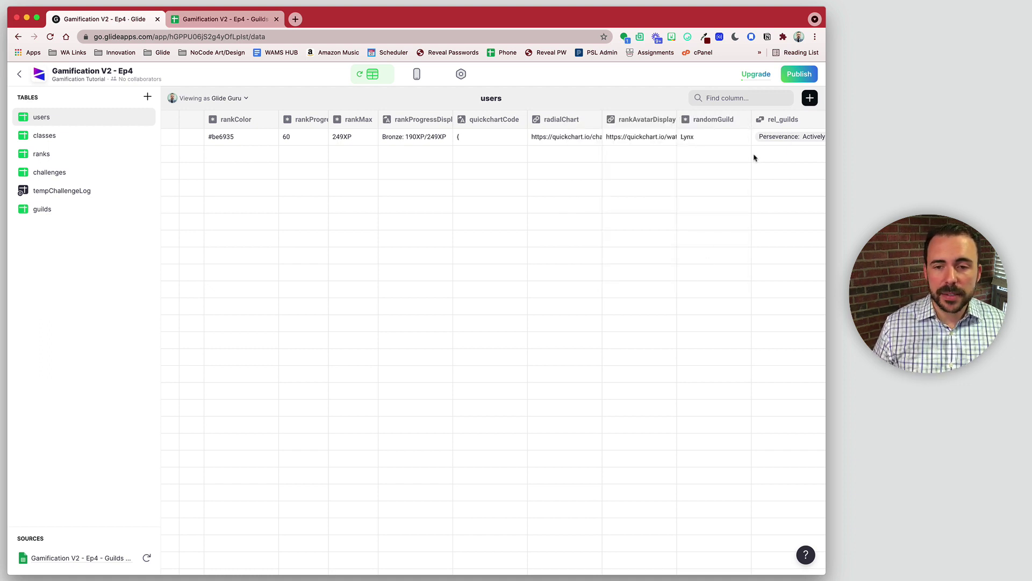
- Add a Lookup column labelled "GuildIcon4:3" to the users table that returns CloudinaryIcon4:3 through rel_guilds
left_click(810, 98)
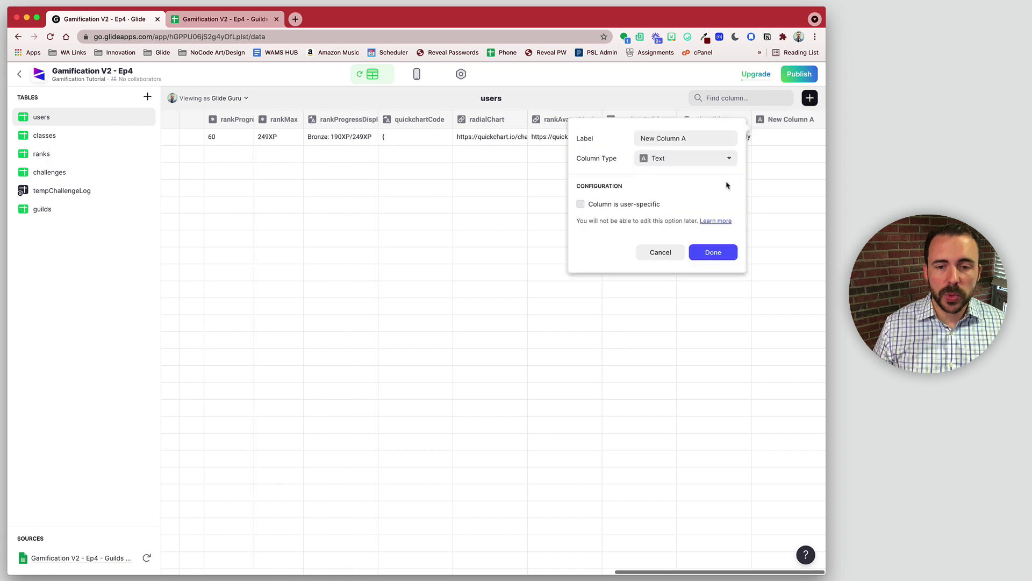
left_click(675, 159)
left_click(665, 250)
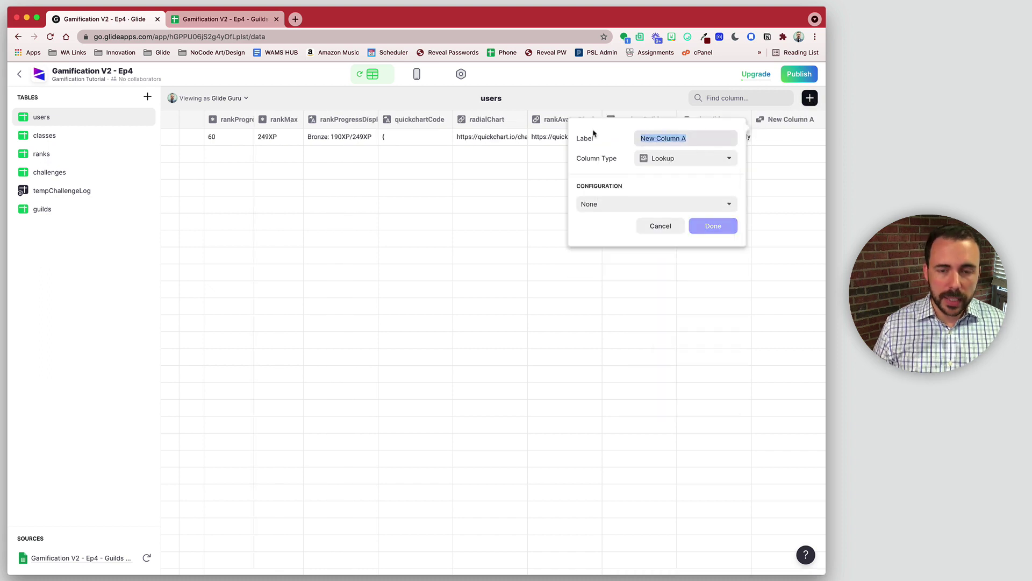
type("GuildIcon4:3")
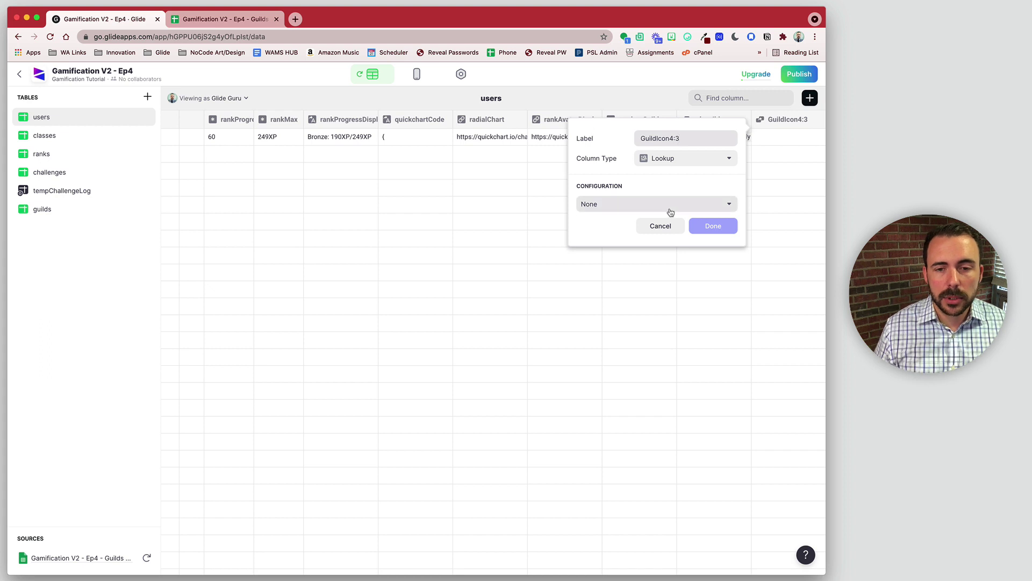
left_click(669, 208)
mouse_move(656, 281)
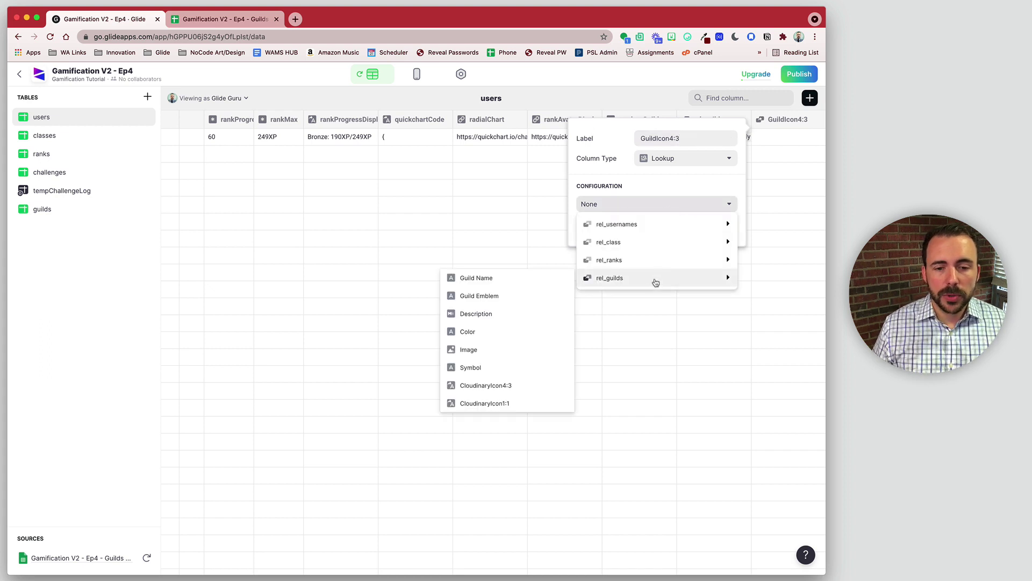
left_click(514, 385)
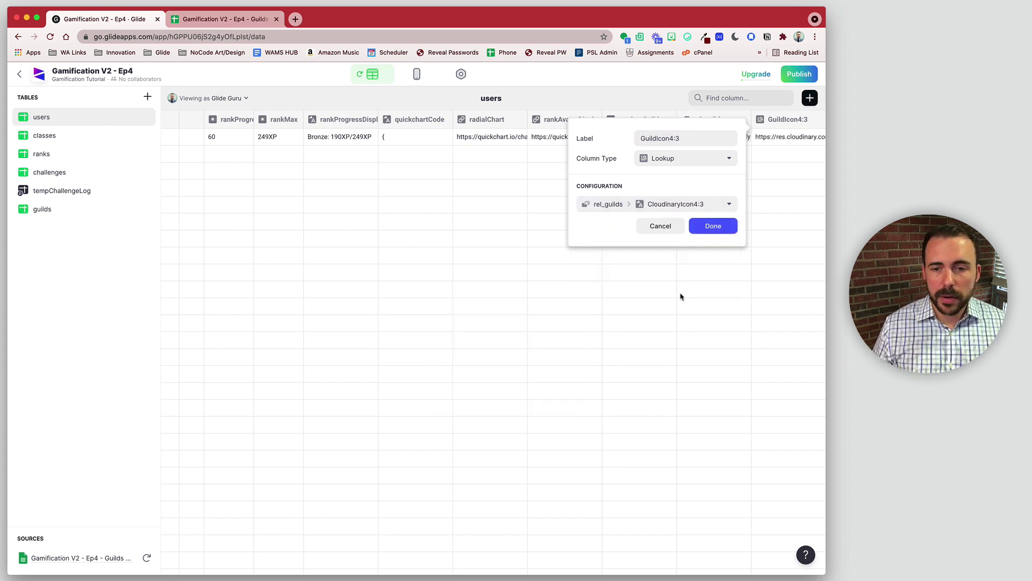
left_click(714, 227)
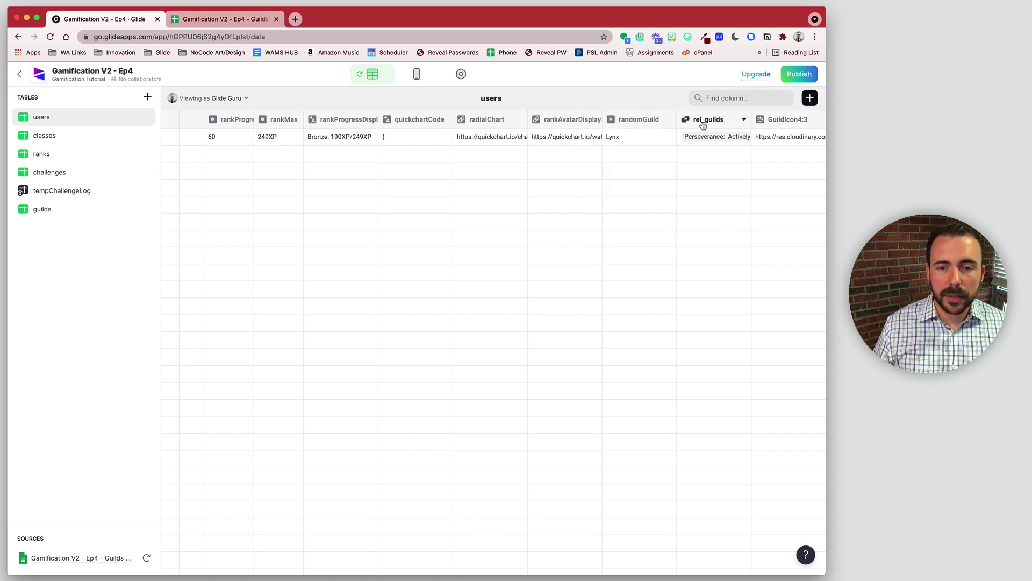
- Reorder the users columns so rel_guilds and GuildIcon4:3 follow guild, filtering the columns by "guild" to reach them
left_click_drag(703, 124, 375, 116)
left_click(746, 97)
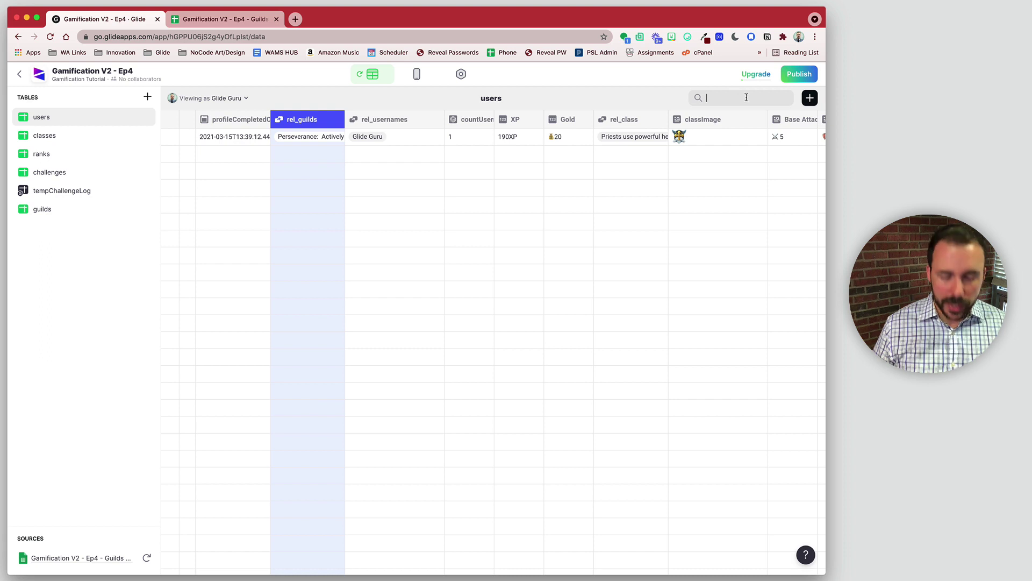
type("guild")
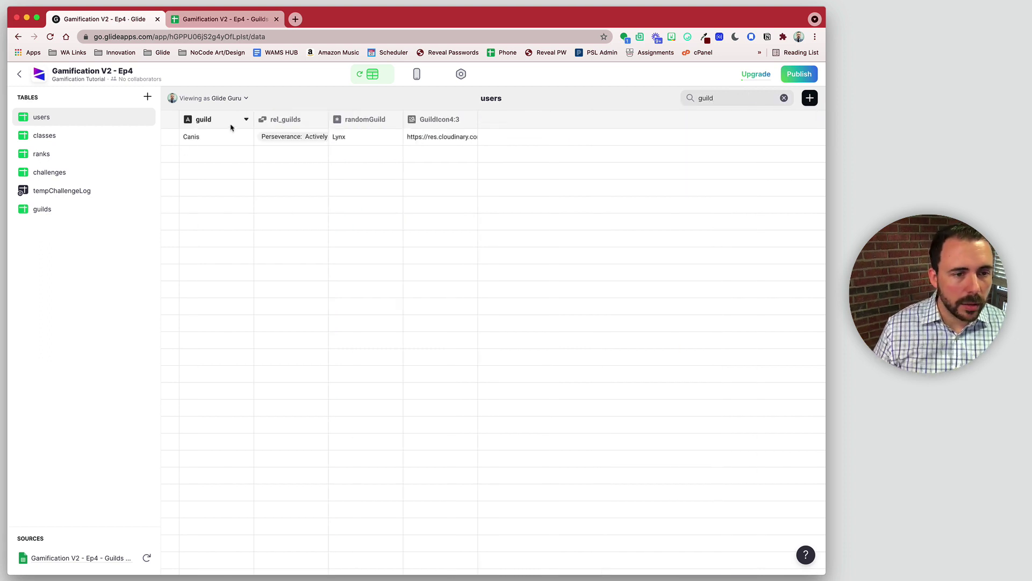
mouse_move(273, 120)
left_mouse_down()
mouse_move(221, 123)
mouse_move(267, 122)
left_mouse_up()
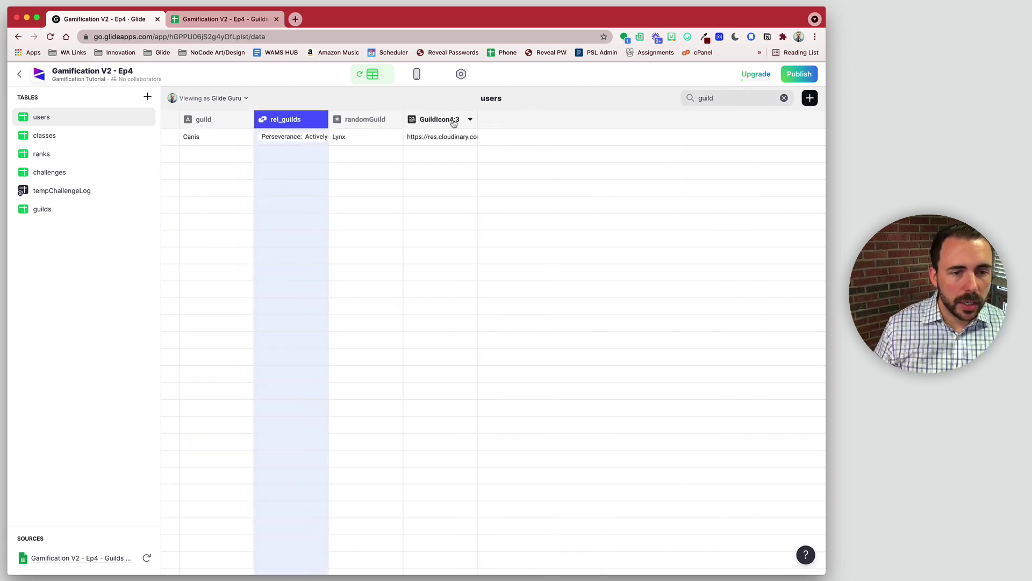
left_click_drag(433, 120, 346, 125)
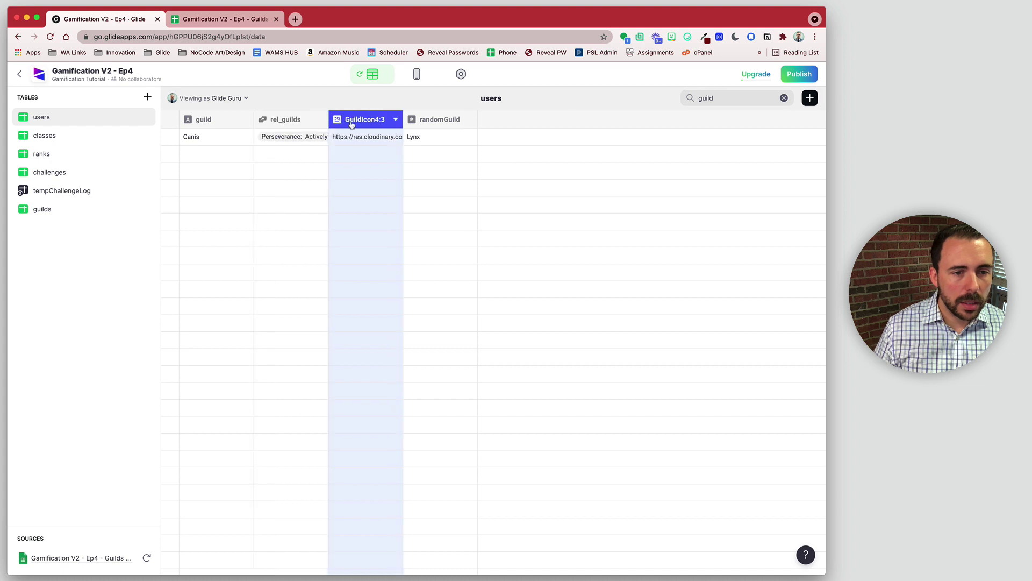
left_click(784, 98)
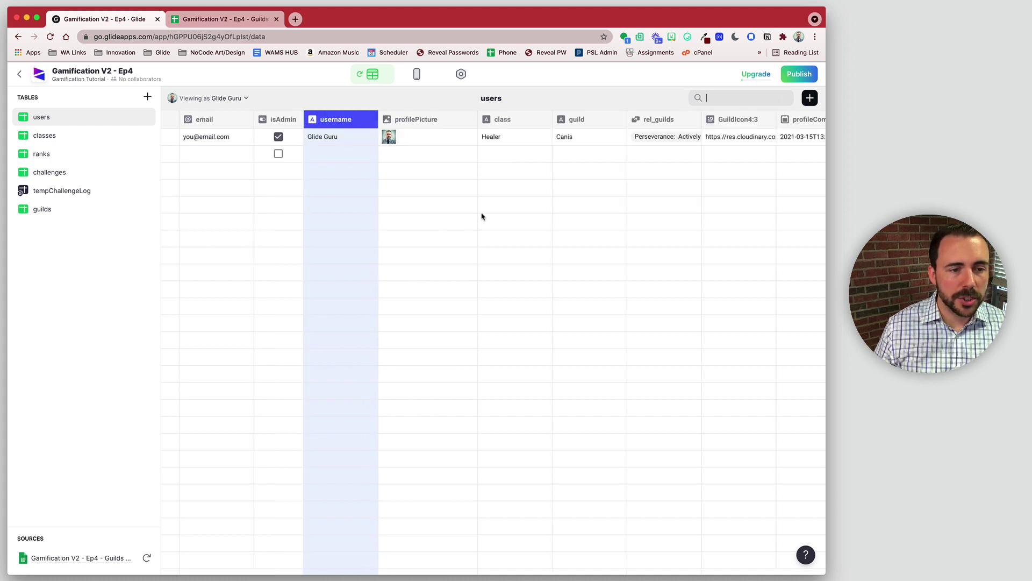
- Open the Guild Sorting screen from the Welcome! tab in the layout editor
scroll(595, 189, "right", 3)
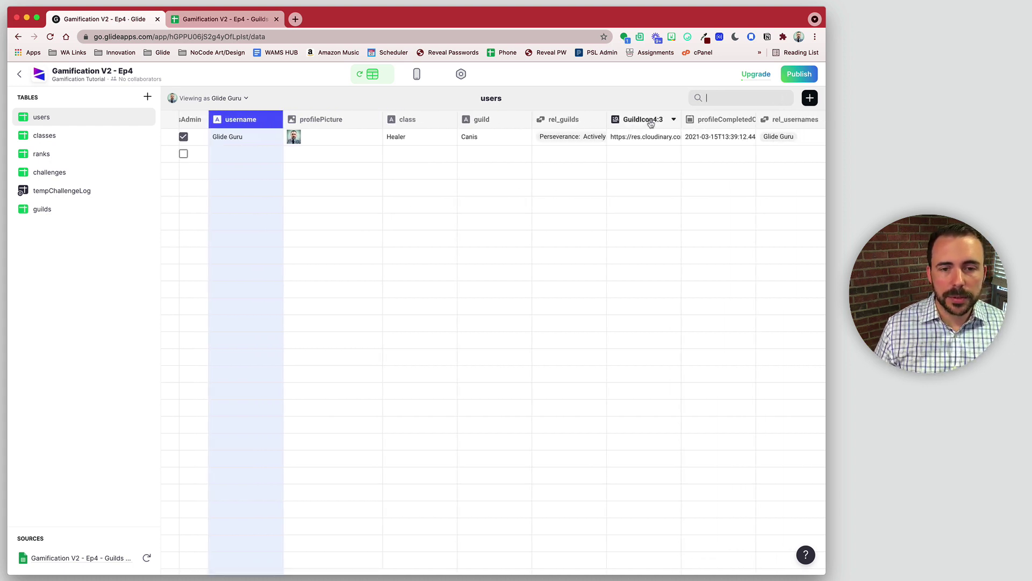
left_click(417, 75)
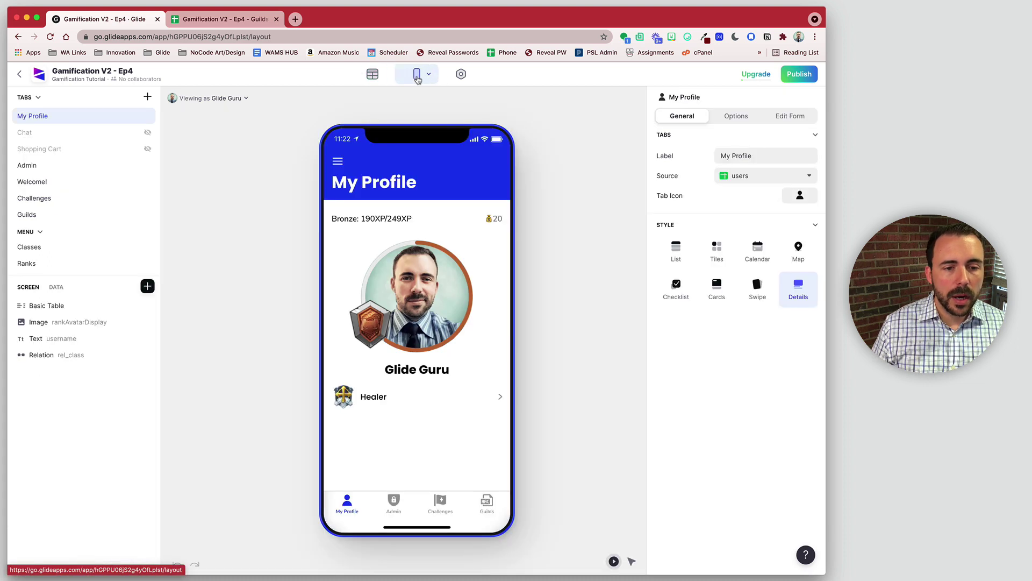
left_click(42, 186)
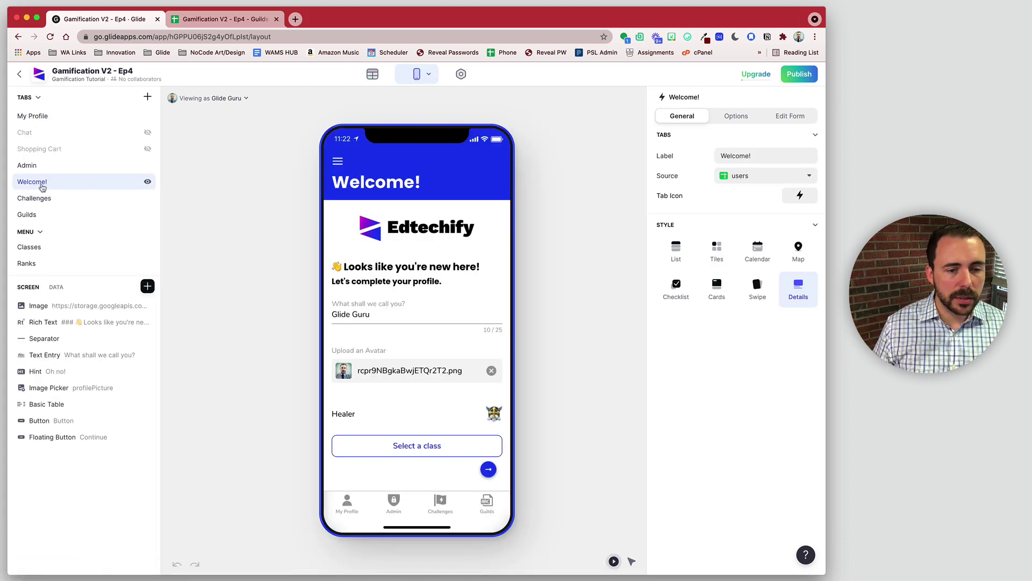
left_click(488, 469)
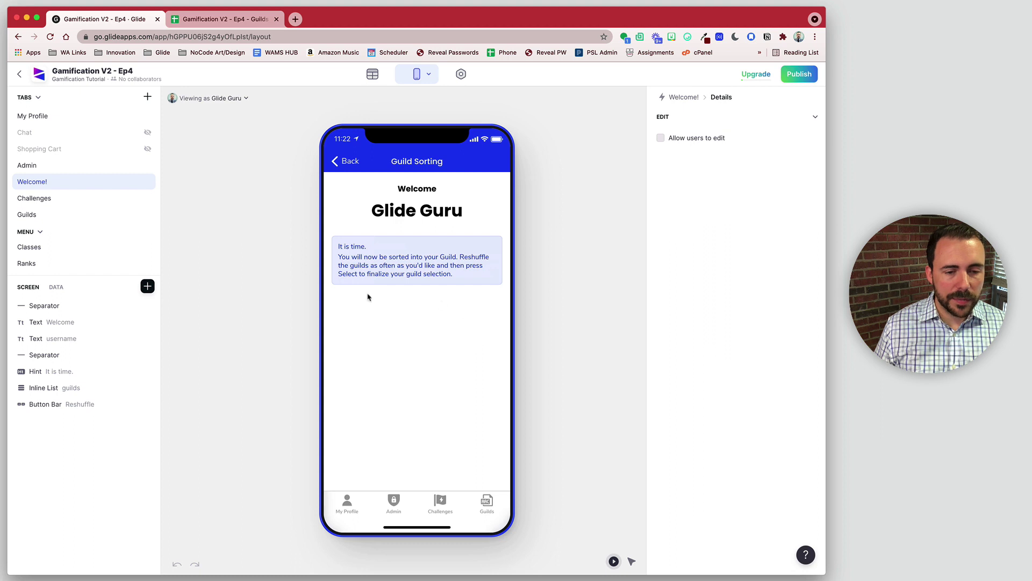
left_click(147, 286)
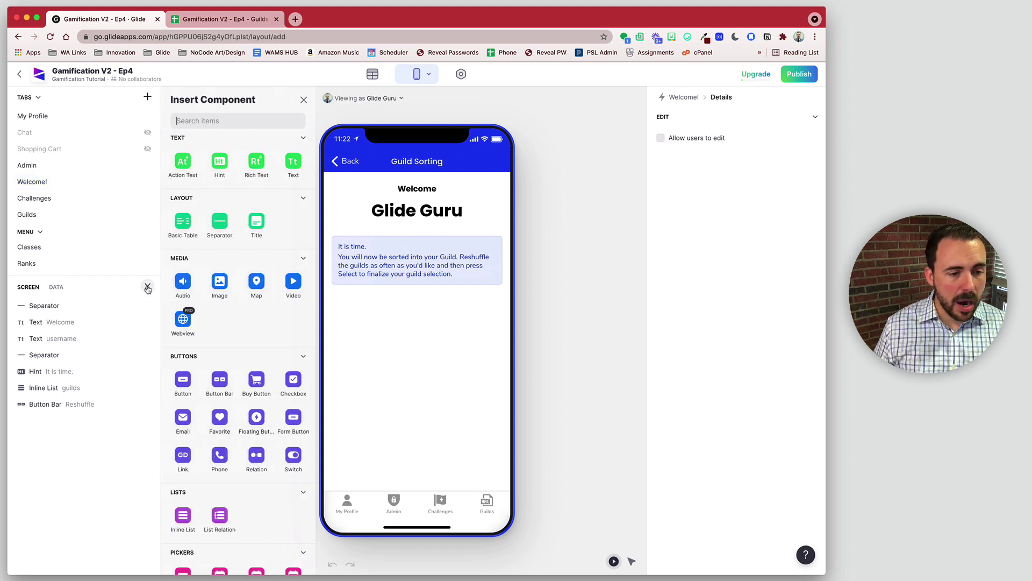
left_click(220, 283)
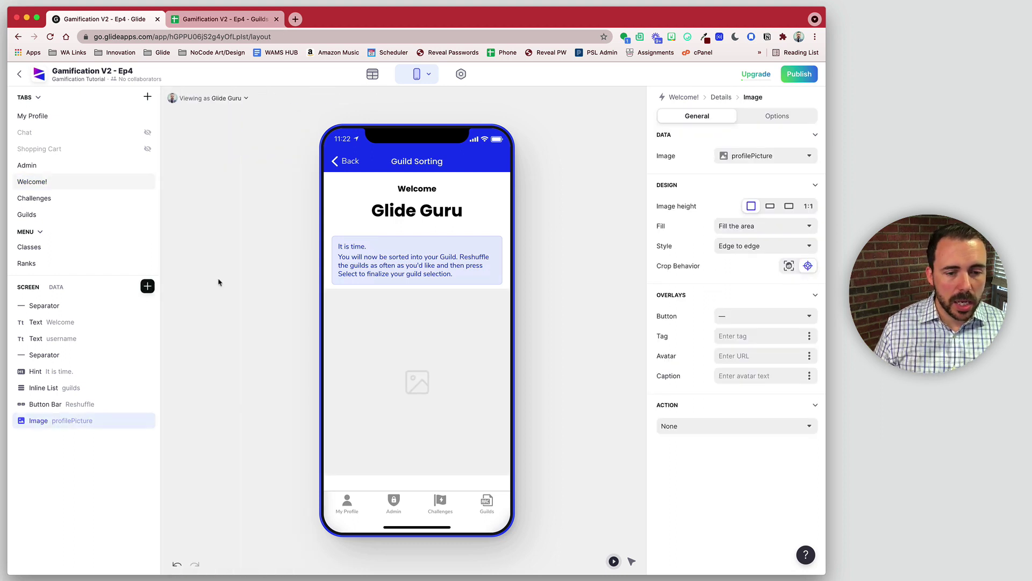
left_click(762, 156)
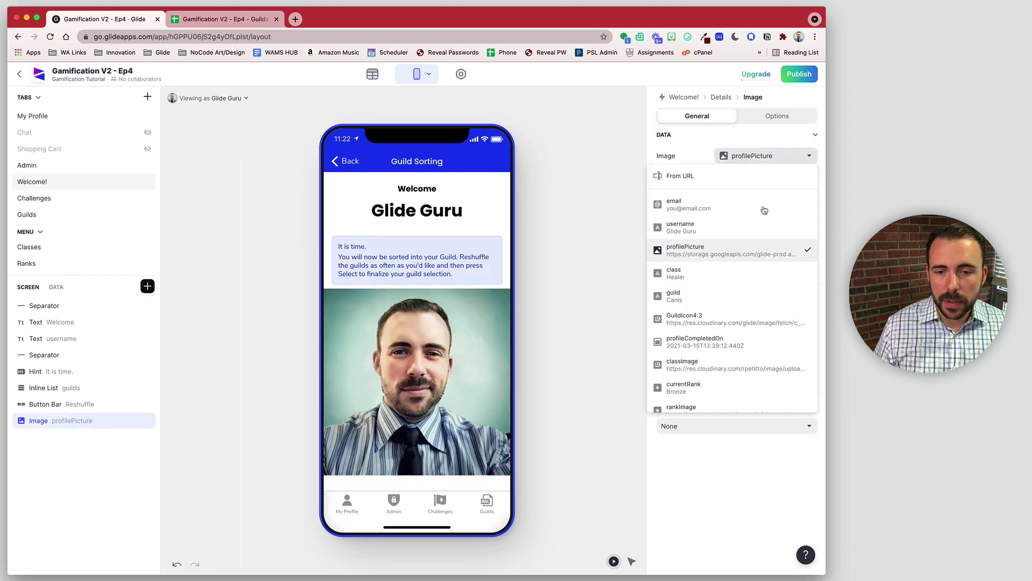
left_click(727, 330)
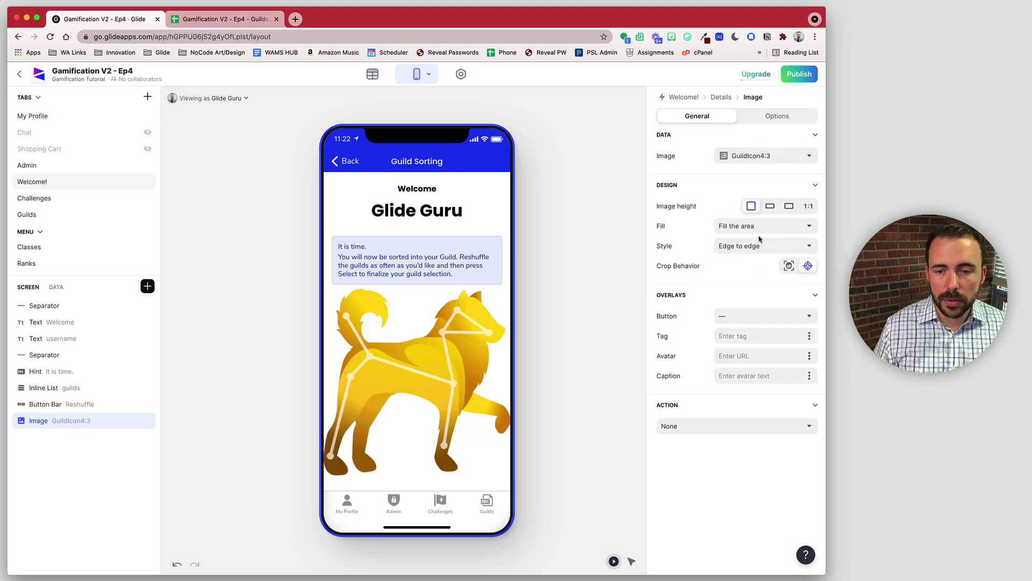
left_click(789, 207)
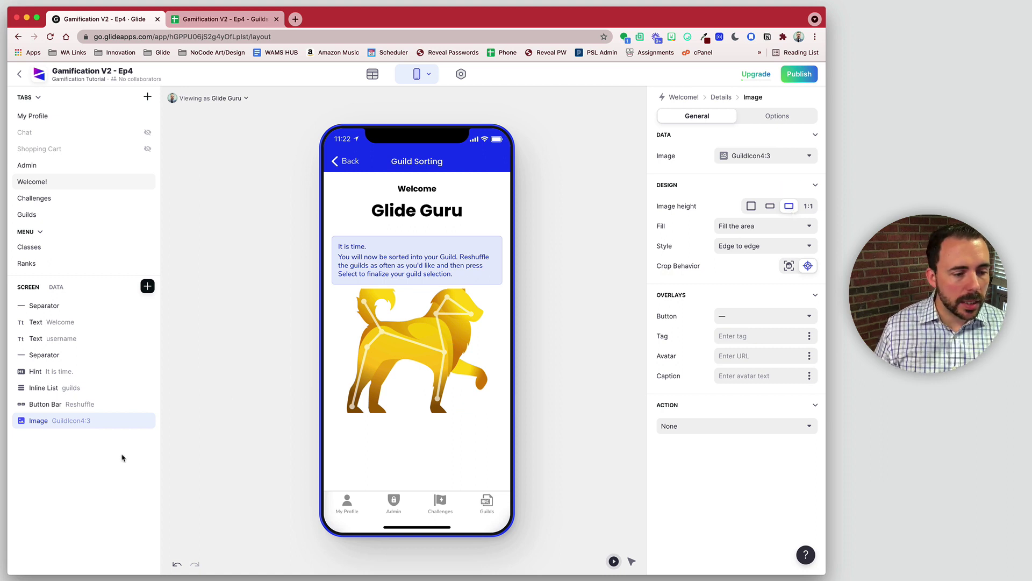
mouse_move(144, 422)
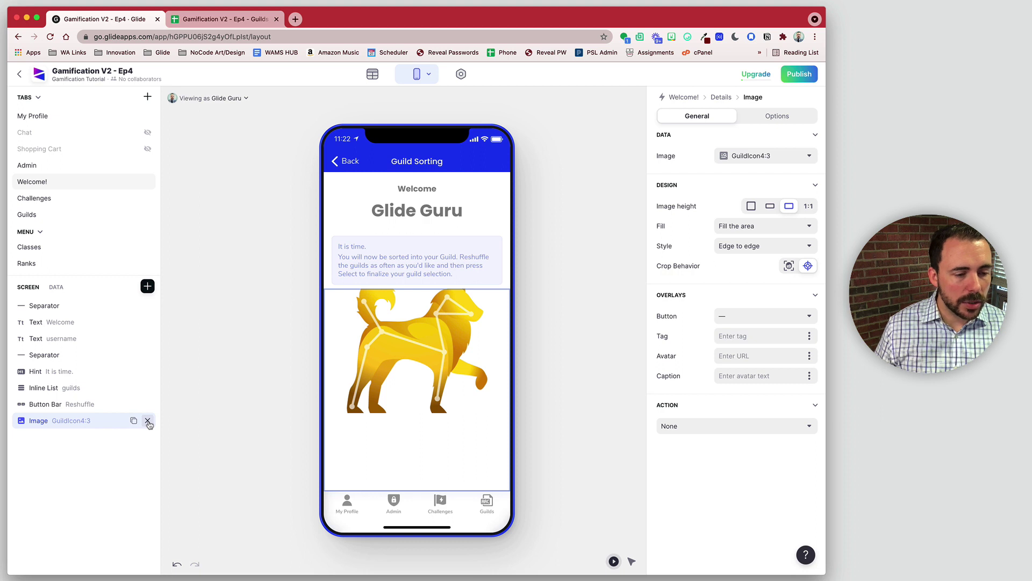
left_click(148, 420)
- Add a Title component to the Guild Sorting screen with GuildIcon4:3 as its image
left_click(147, 287)
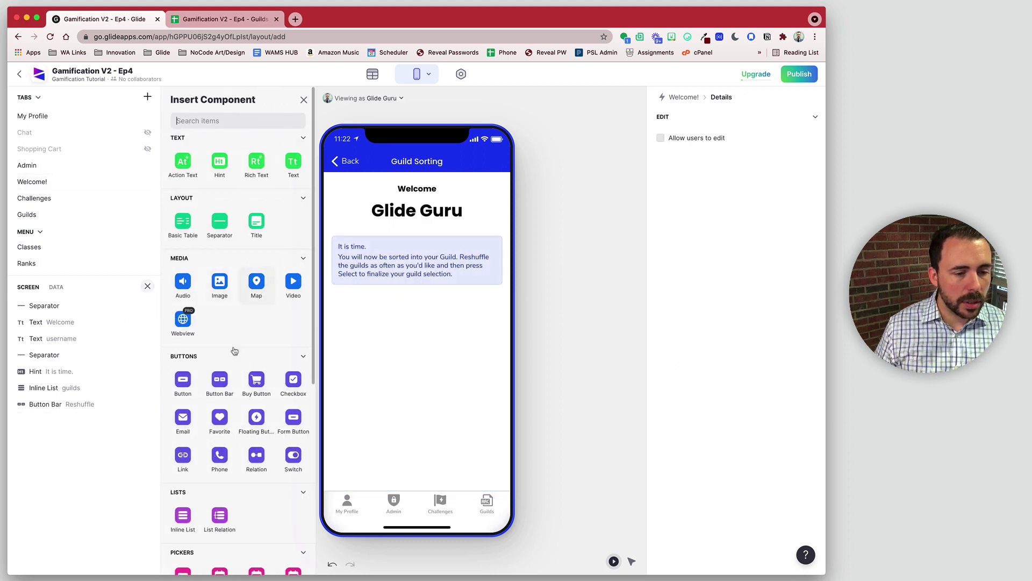
type("tit")
left_click(184, 163)
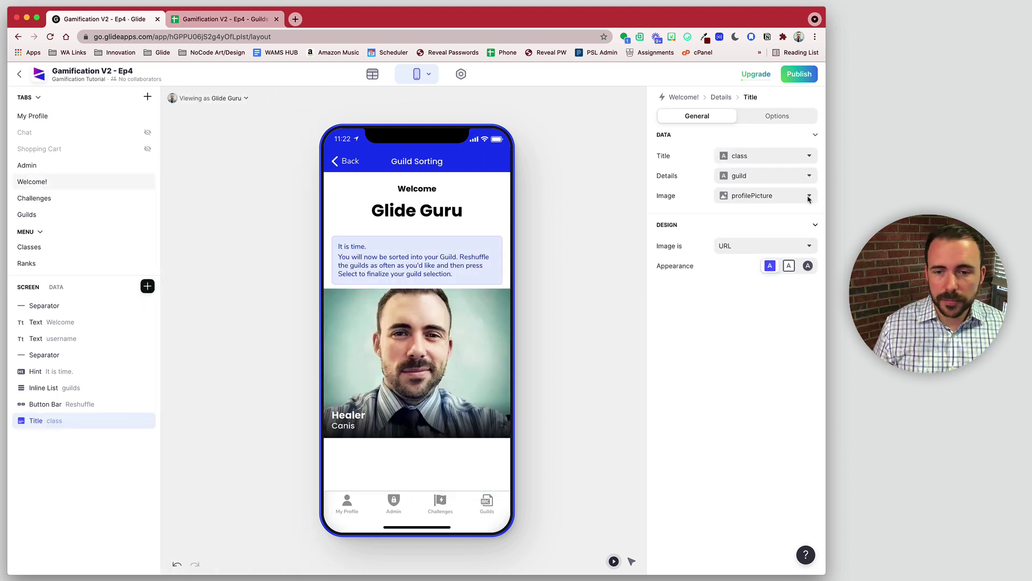
left_click(778, 200)
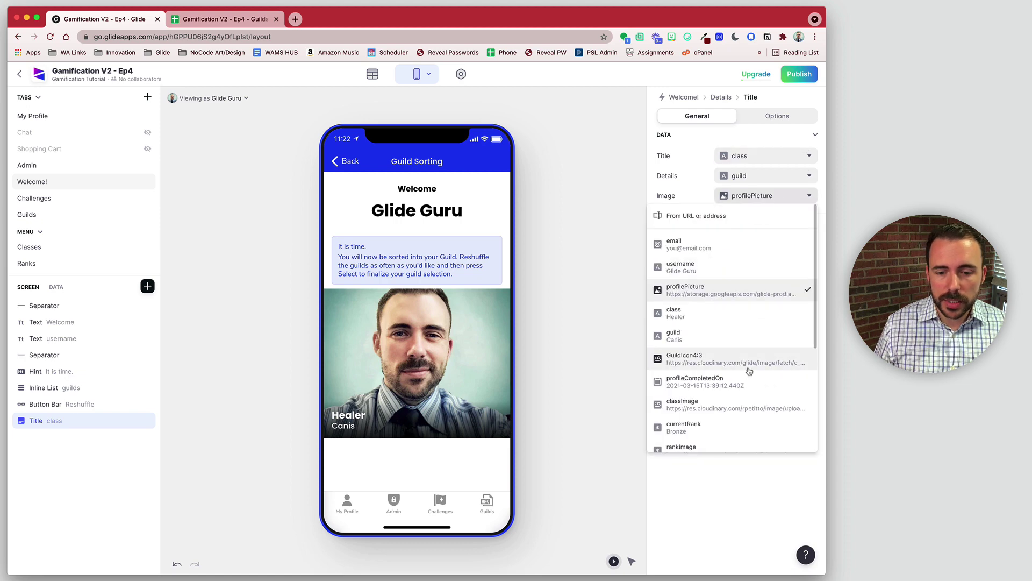
scroll(750, 355, "down", 3)
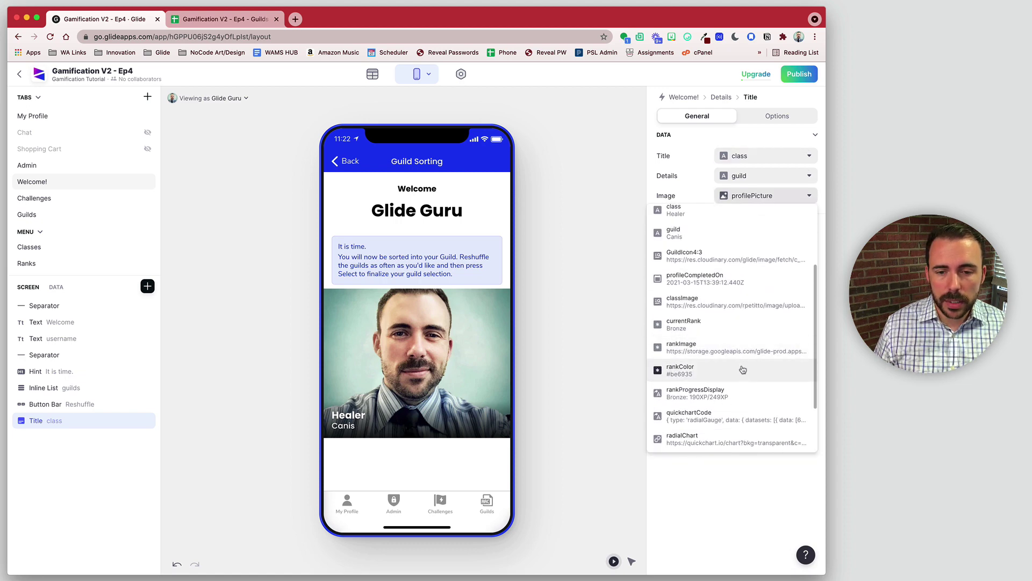
left_click(698, 255)
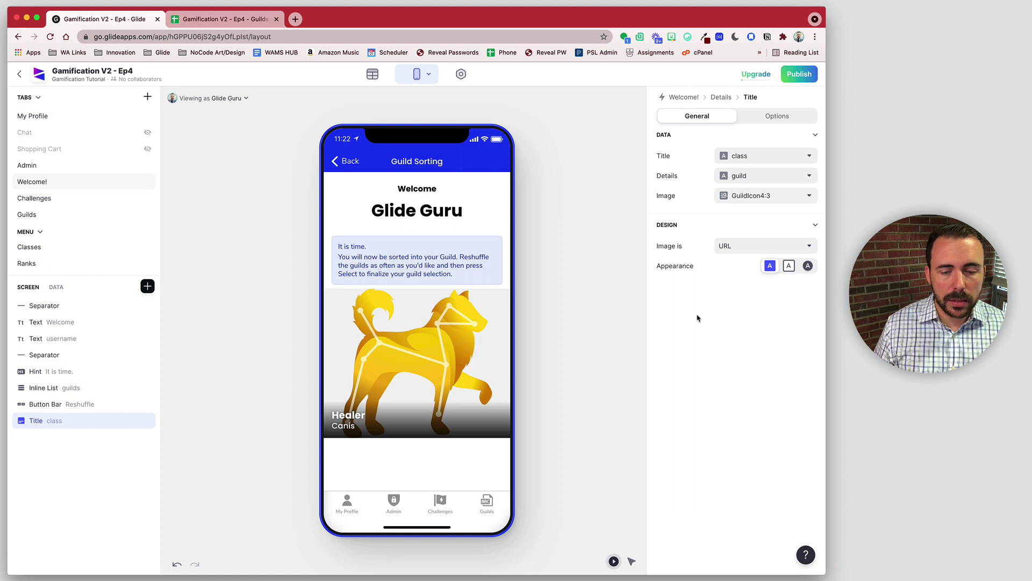
- Set the Title component's title to guild and its details to an empty custom value
left_click(768, 160)
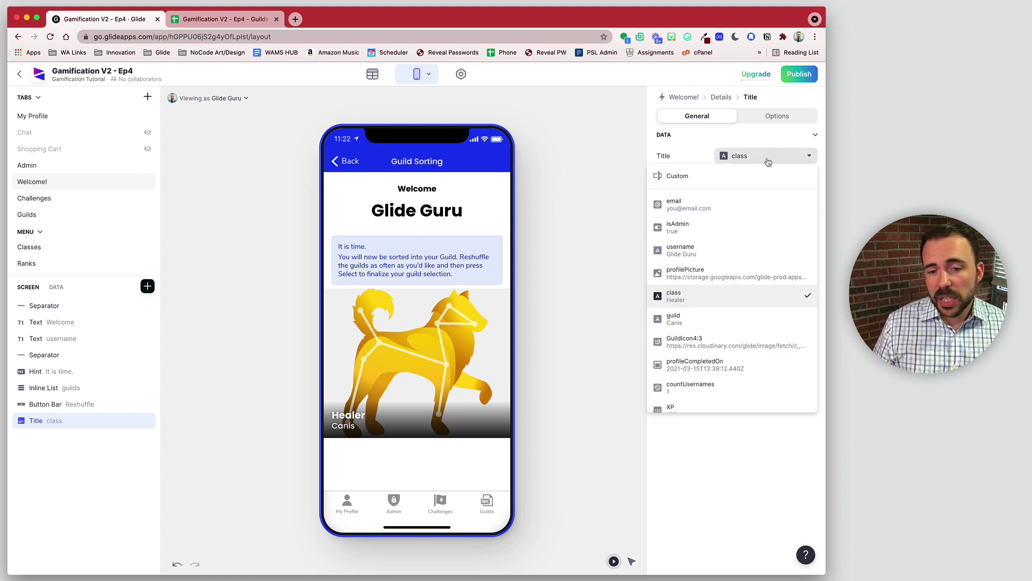
left_click(706, 319)
left_click(758, 179)
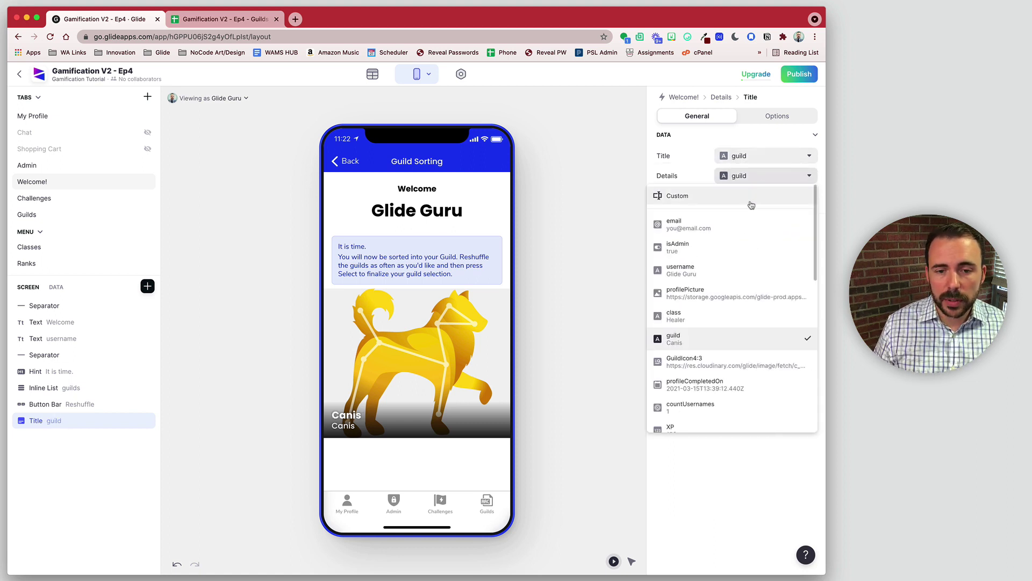
left_click(752, 204)
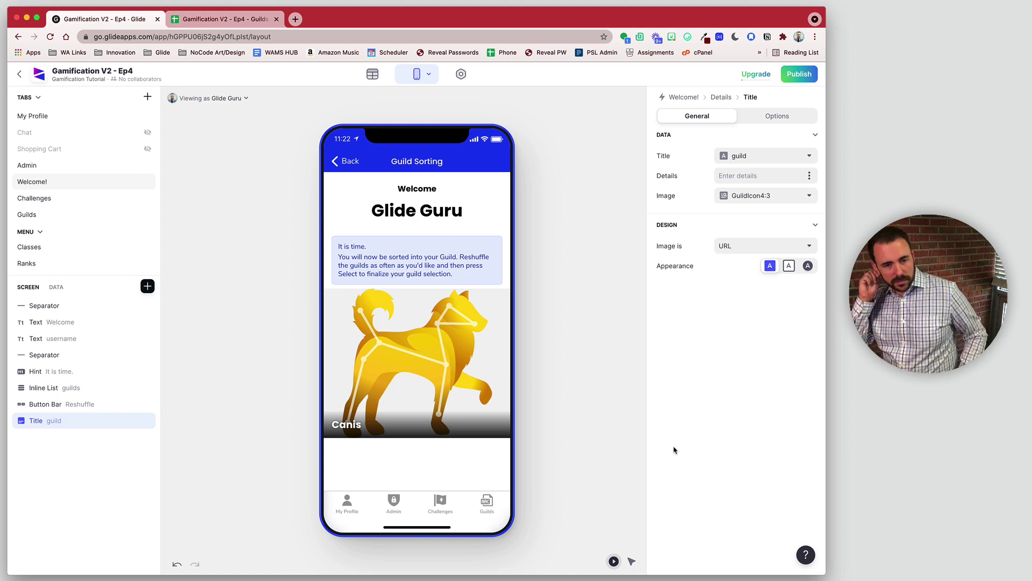
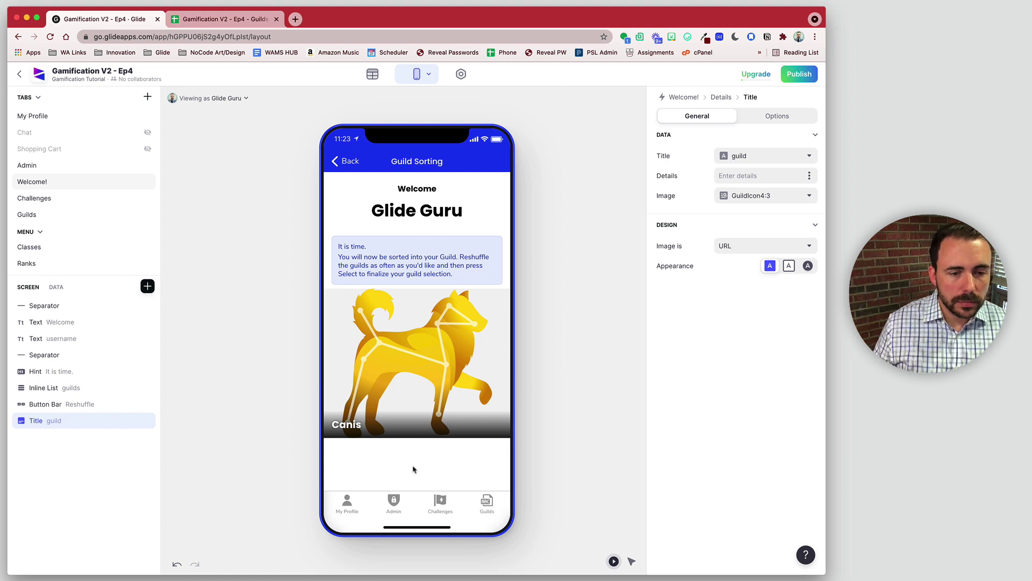
- Add a visibility condition to the "It is time." hint so it shows only when guild is empty
left_click(393, 258)
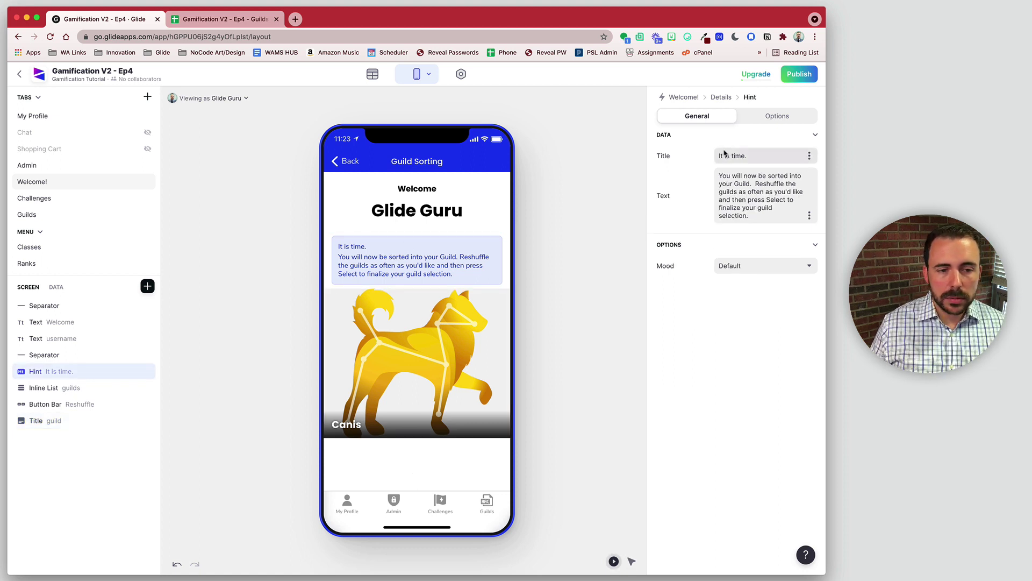
left_click(777, 117)
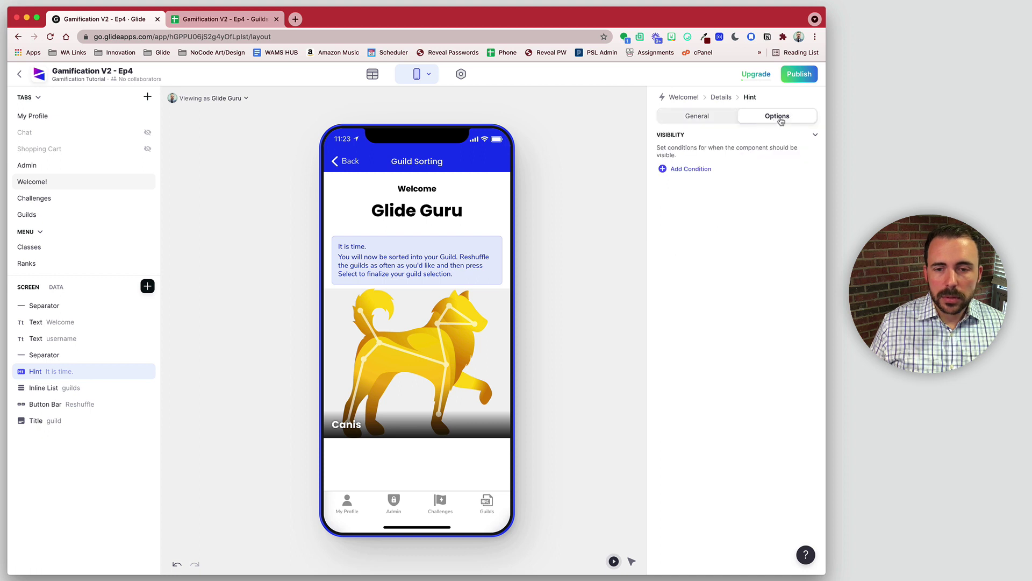
left_click(709, 169)
left_click(709, 167)
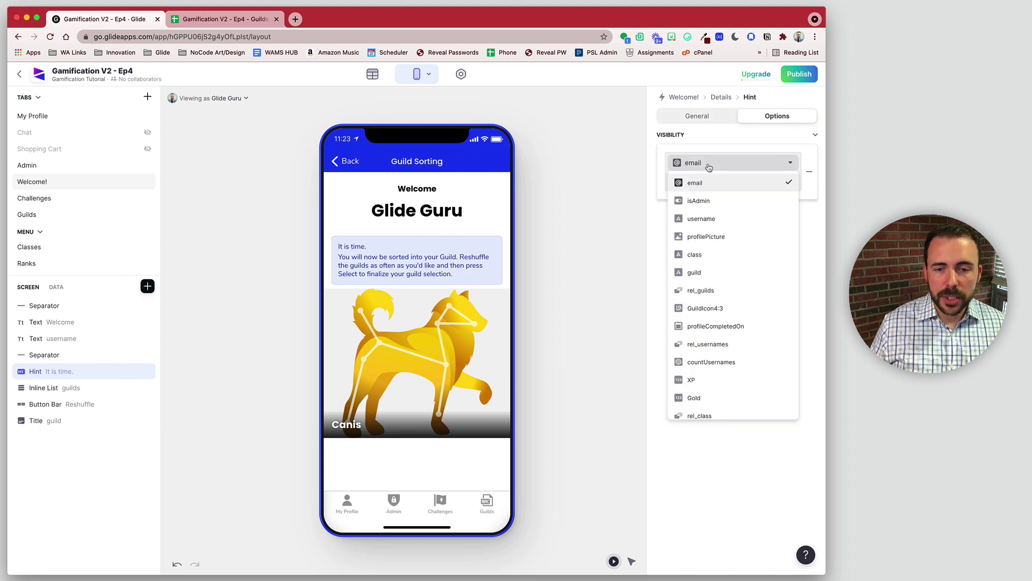
left_click(715, 272)
left_click(691, 182)
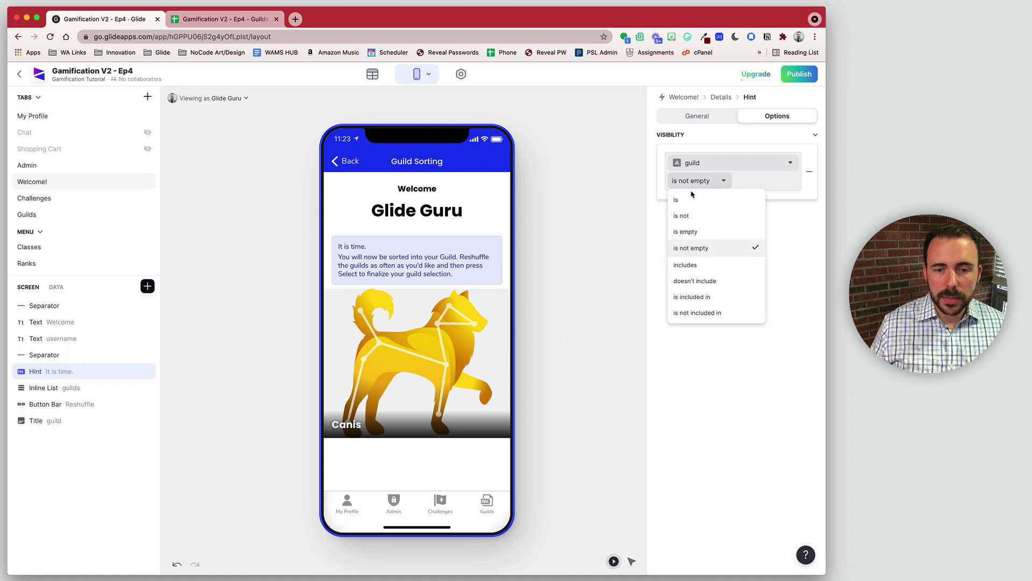
left_click(694, 232)
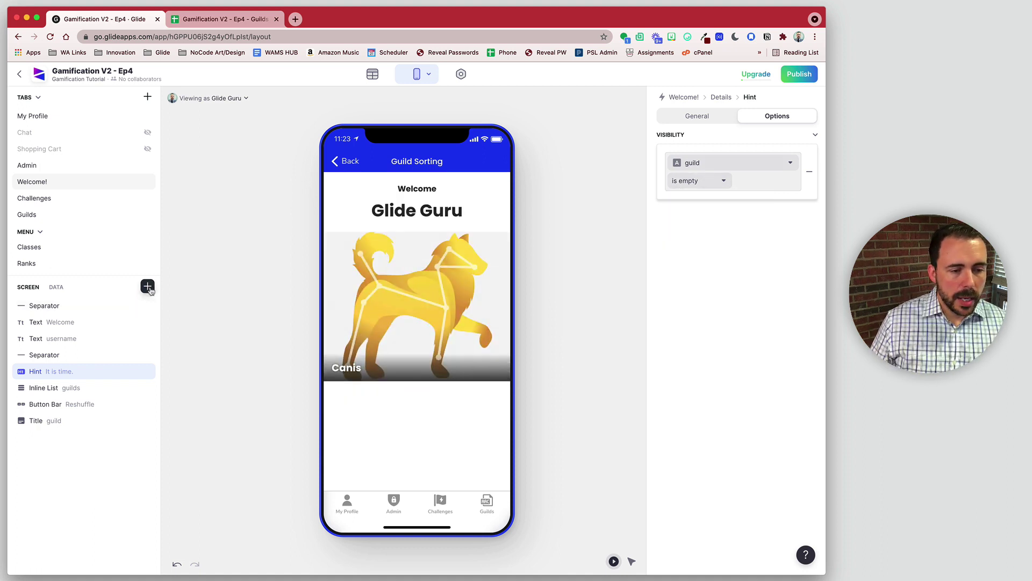
- Add a visibility condition to the guild Title component so it shows only when guild is not empty
left_click(392, 312)
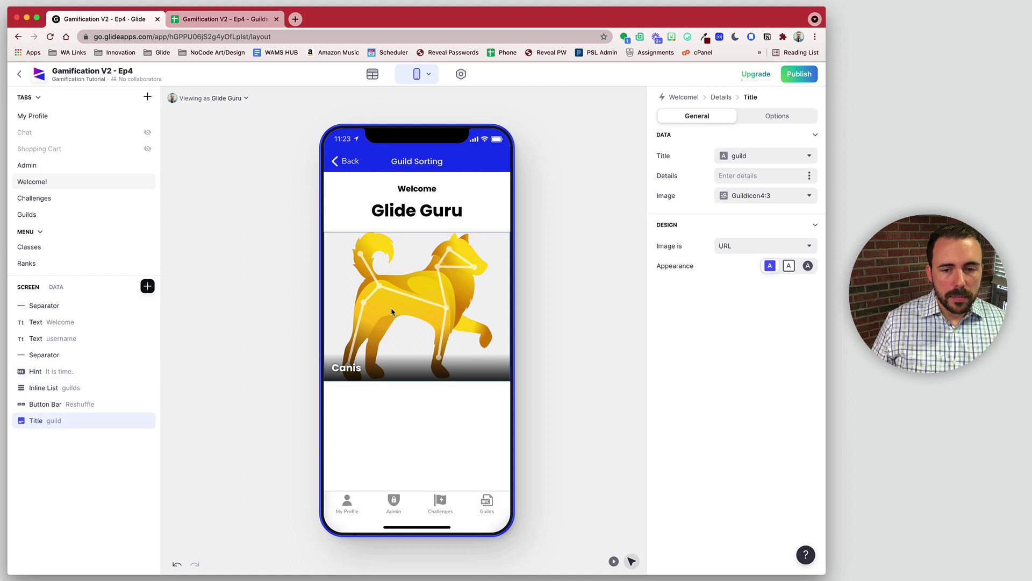
left_click(776, 120)
left_click(708, 170)
left_click(708, 170)
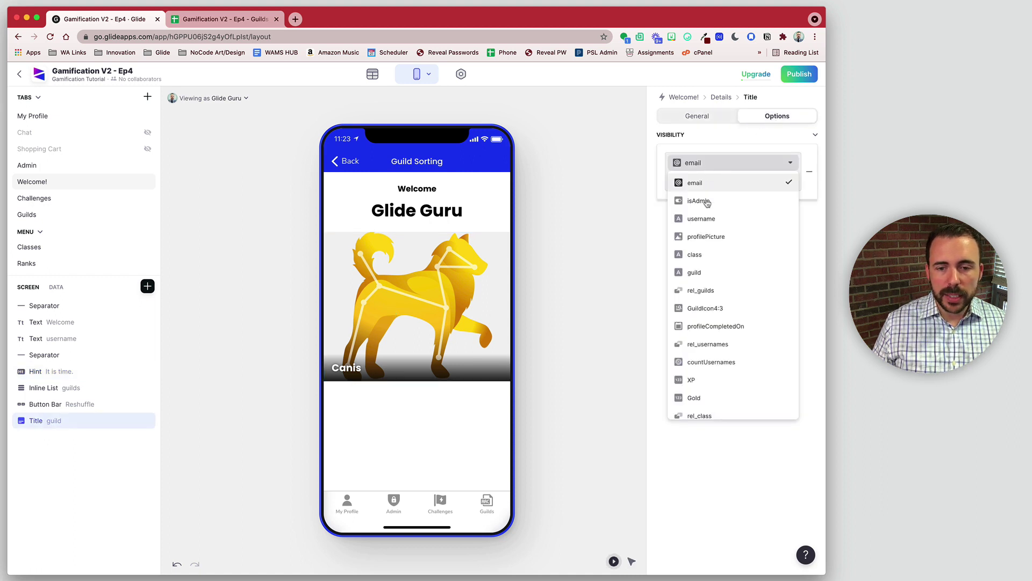
left_click(701, 274)
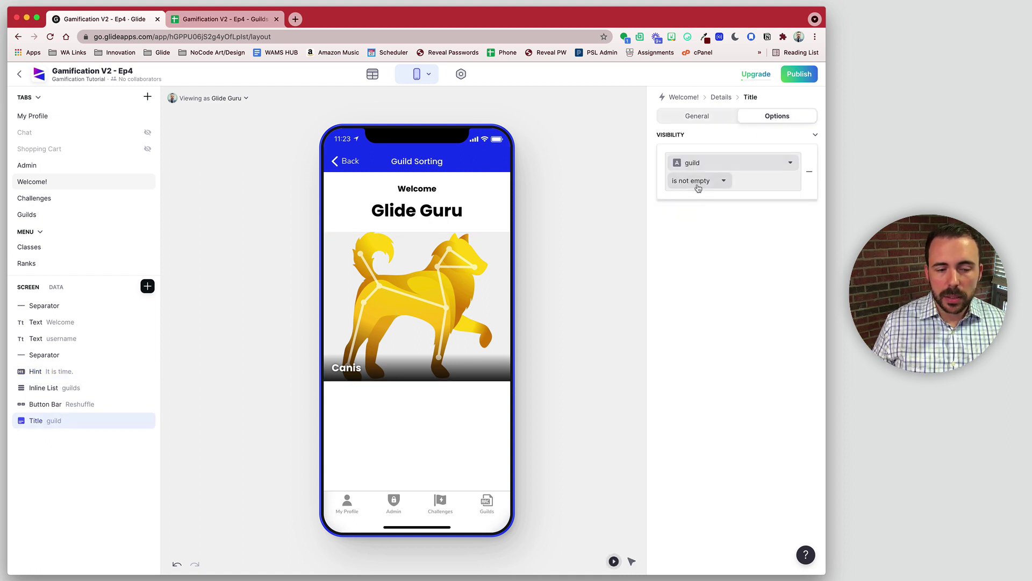
left_click(463, 446)
- Add a Button component to the Guild Sorting screen, visible only when guild is not empty
left_click(148, 286)
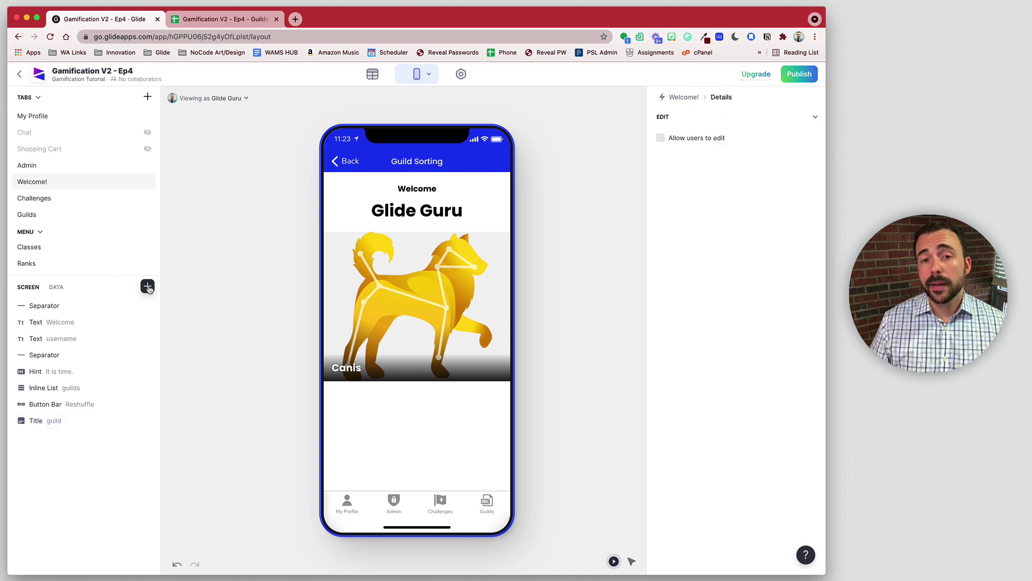
left_click(181, 381)
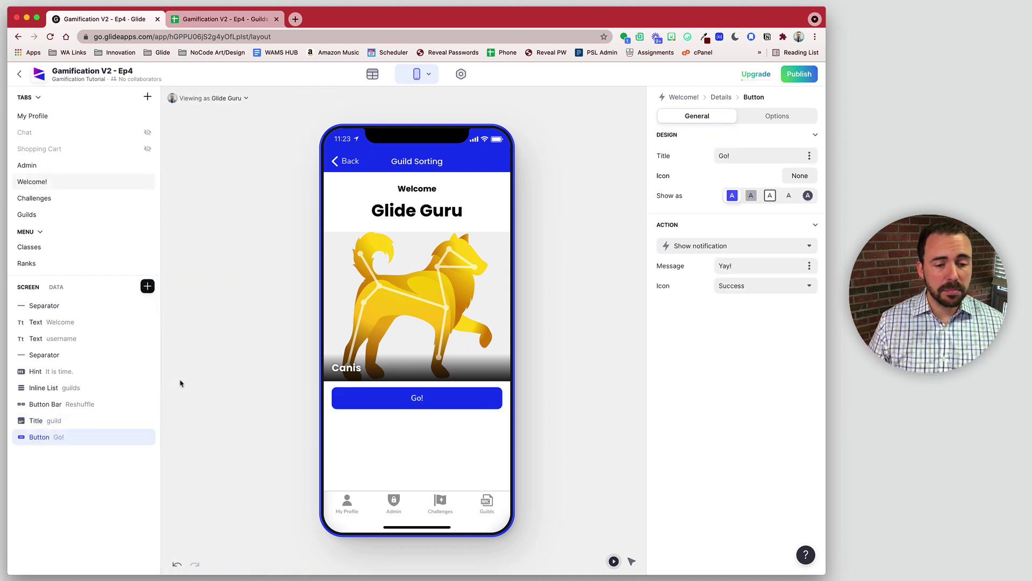
left_click(770, 114)
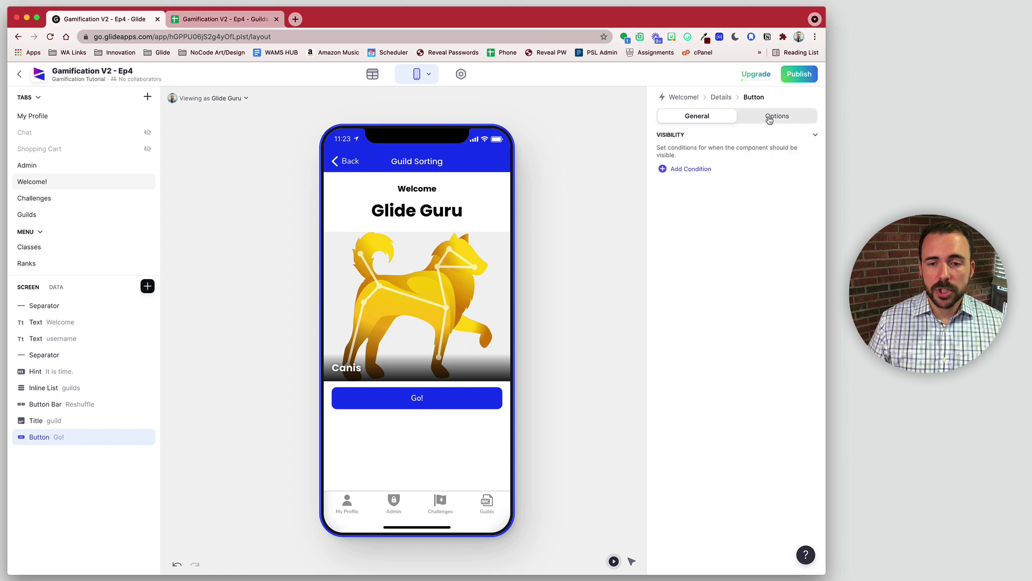
left_click(704, 168)
left_click(713, 163)
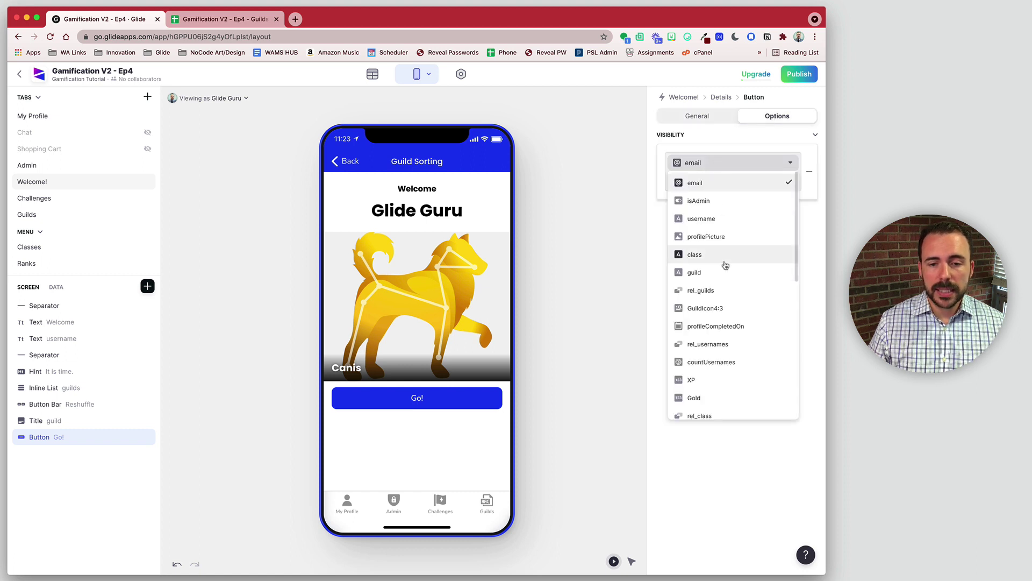
left_click(723, 275)
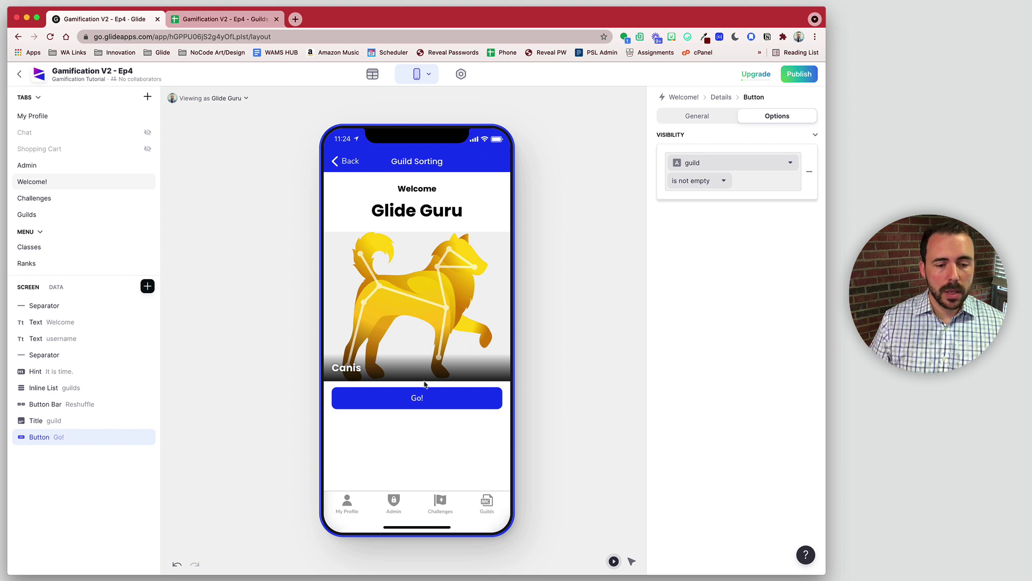
- Set the title of the Guild Sorting screen's new button to Complete my profile
left_click(382, 397)
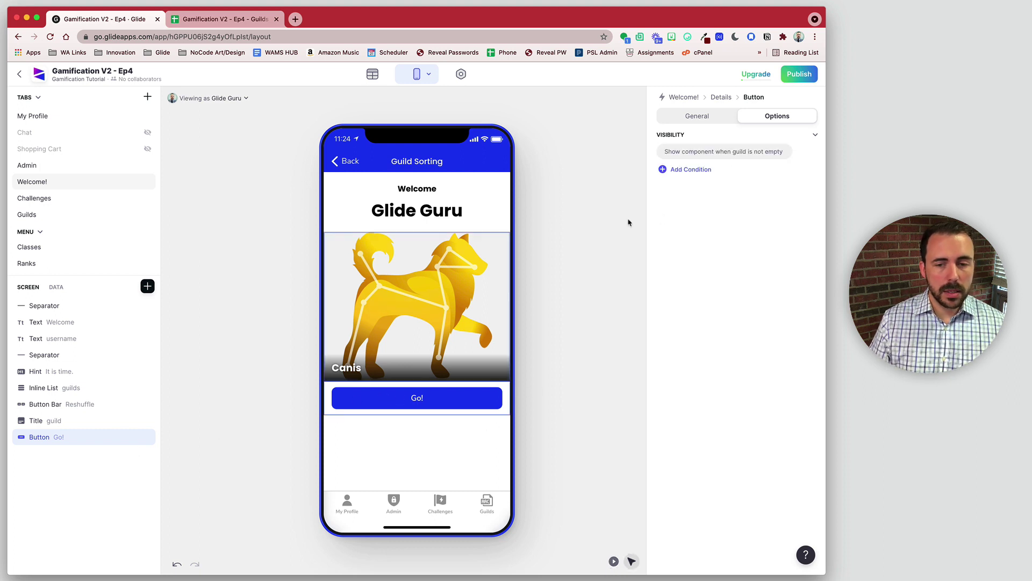
left_click(702, 117)
left_click(694, 155)
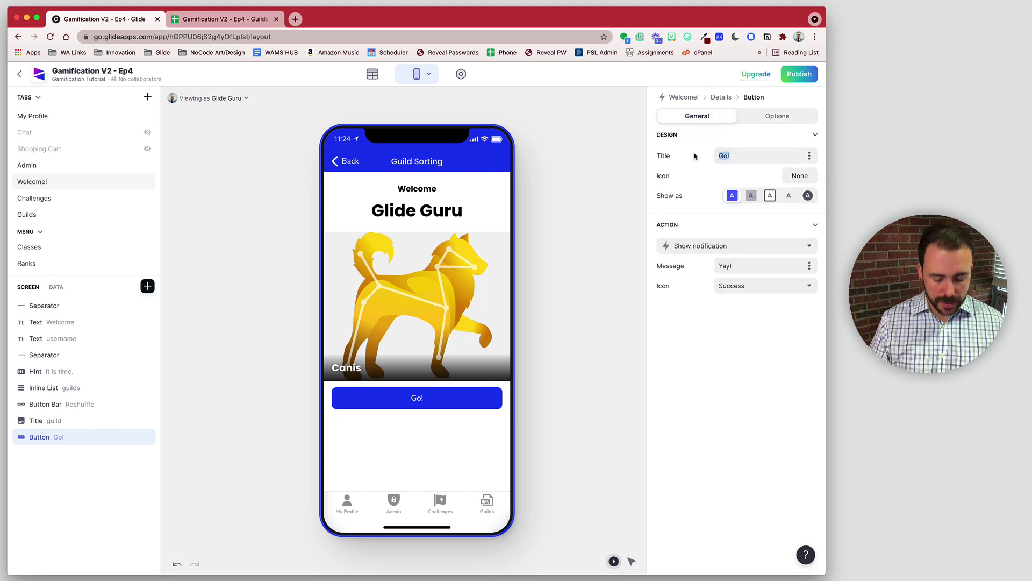
type("Co")
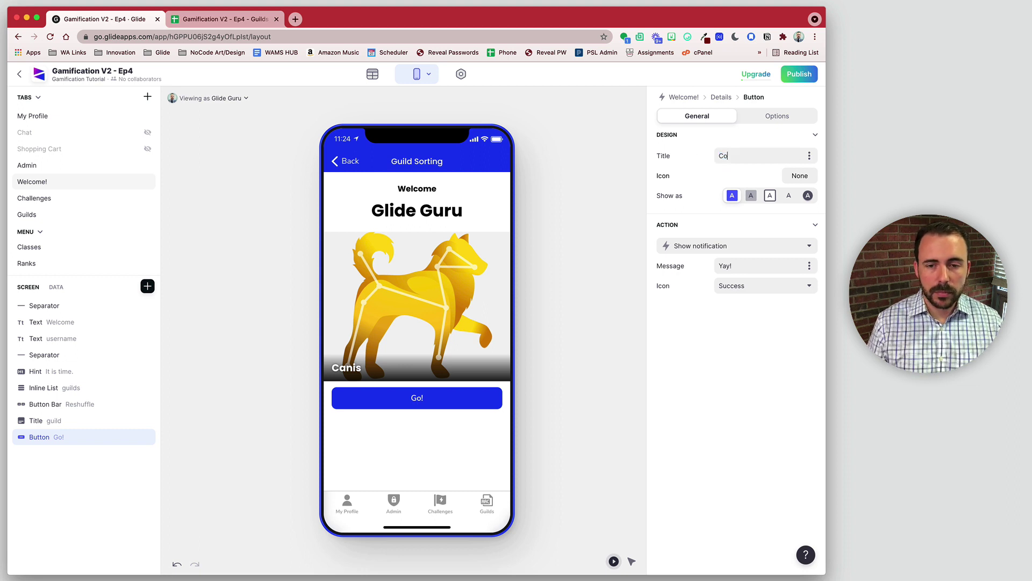
type("mplete my")
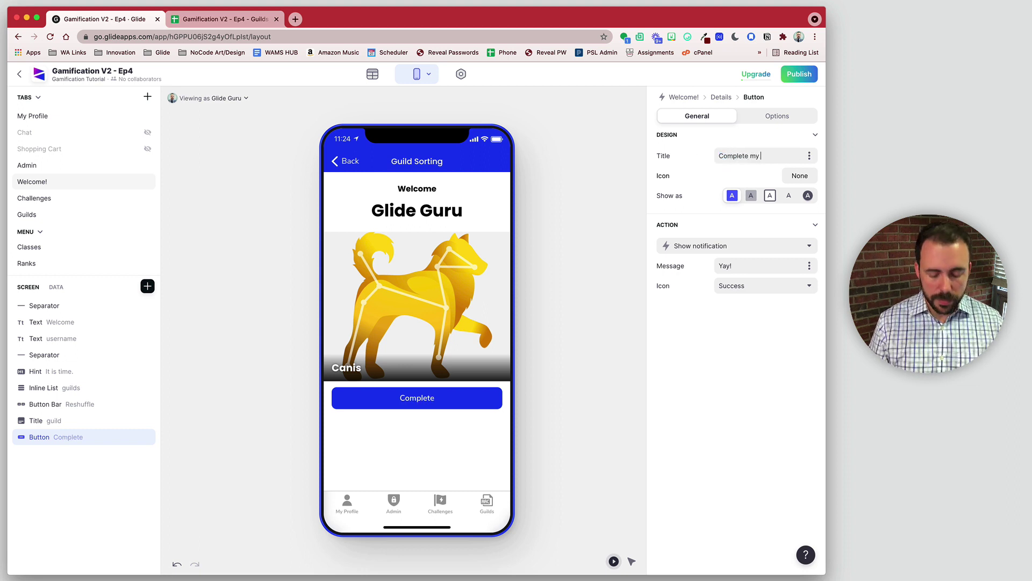
type(" profile")
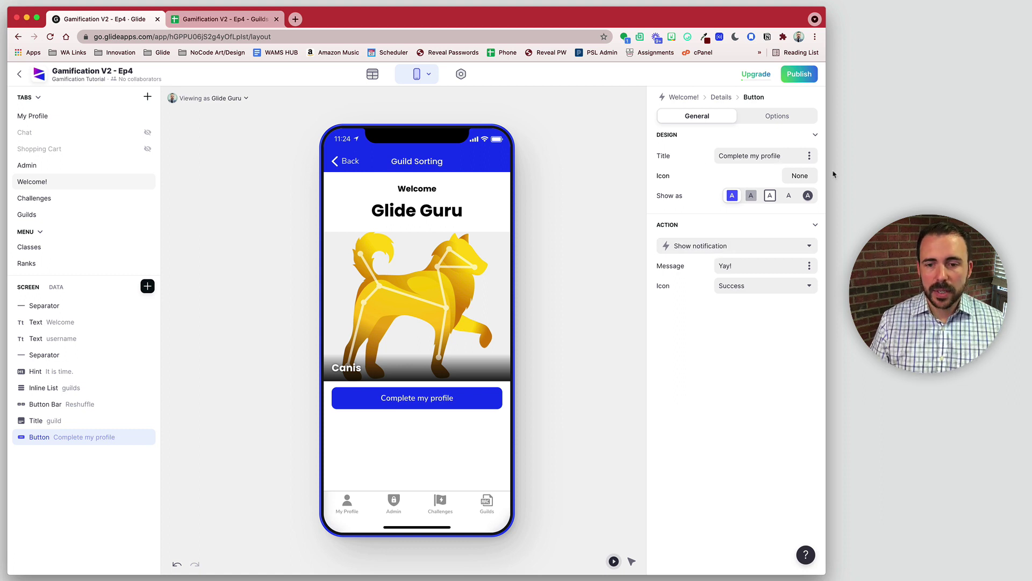
- Give the button a Set columns action on this item with XP 0, Gold 10 and profileCompletedOn as current date/time
left_click(723, 249)
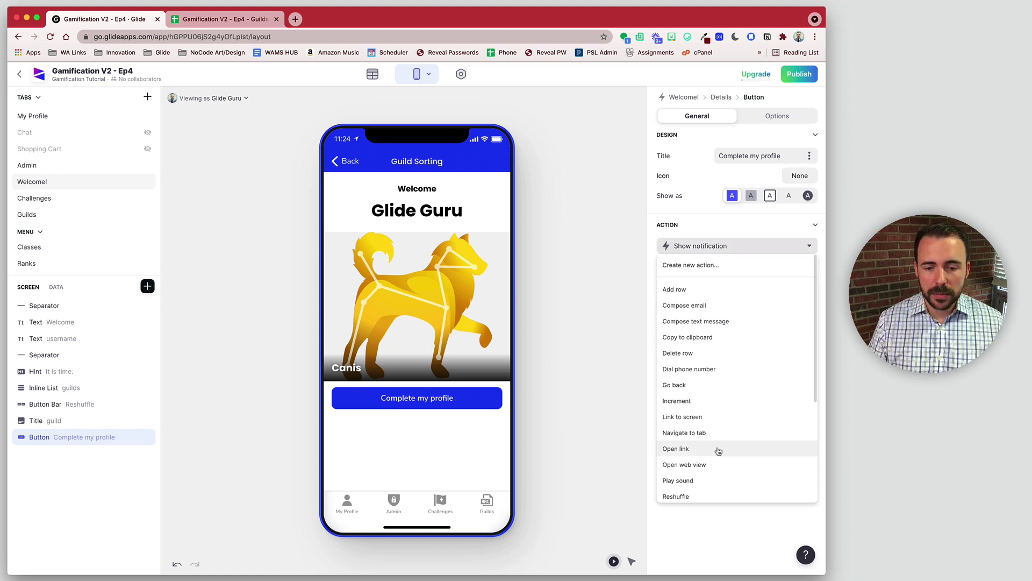
scroll(715, 449, "down", 3)
left_click(694, 409)
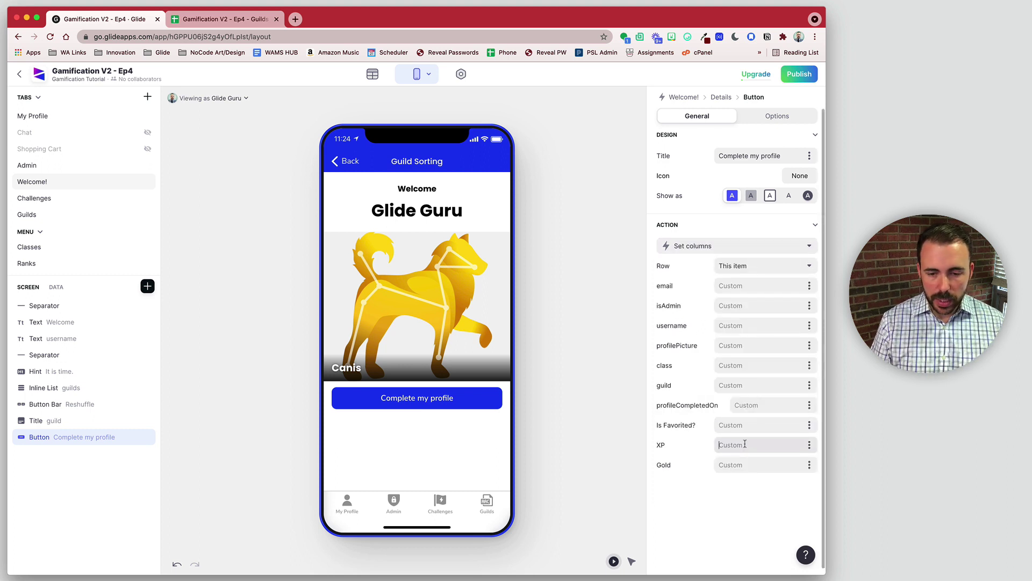
type("010")
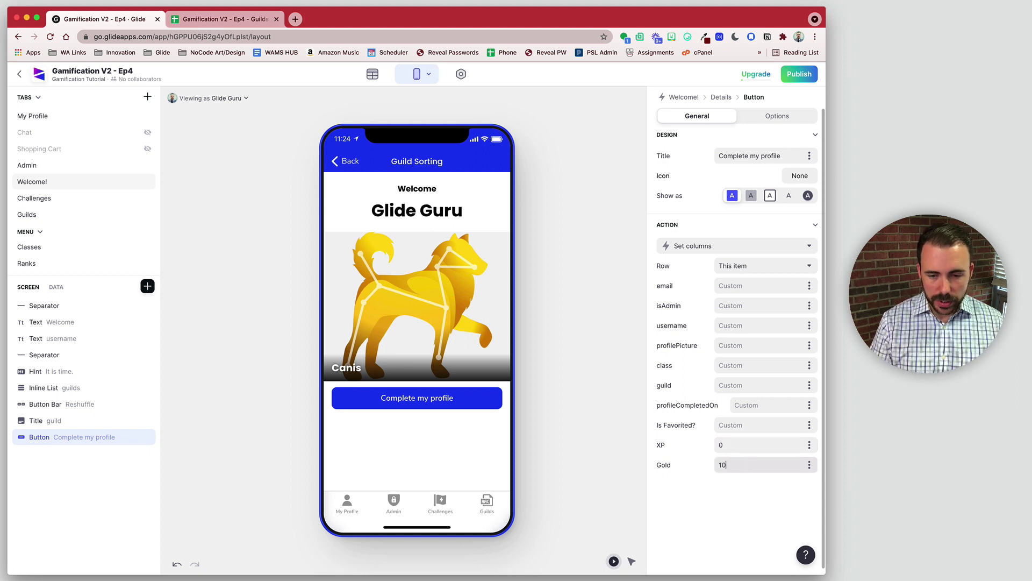
left_click(809, 405)
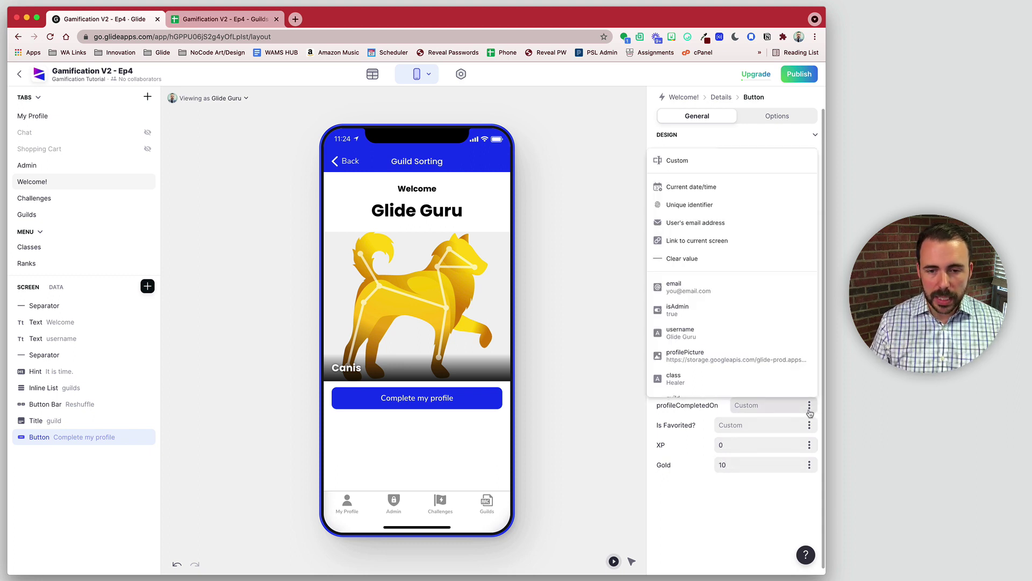
scroll(724, 361, "down", 2)
scroll(725, 362, "up", 3)
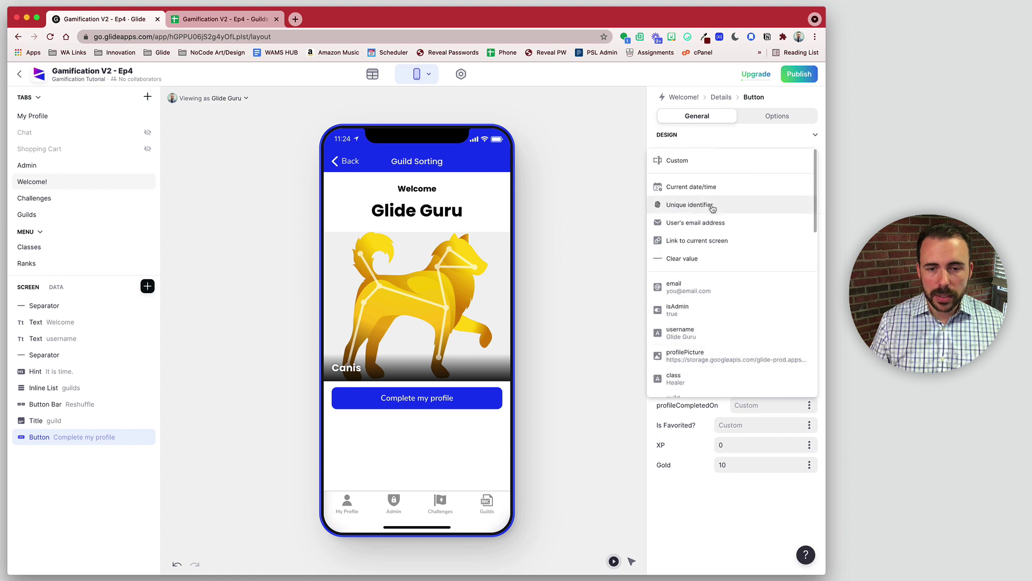
left_click(694, 186)
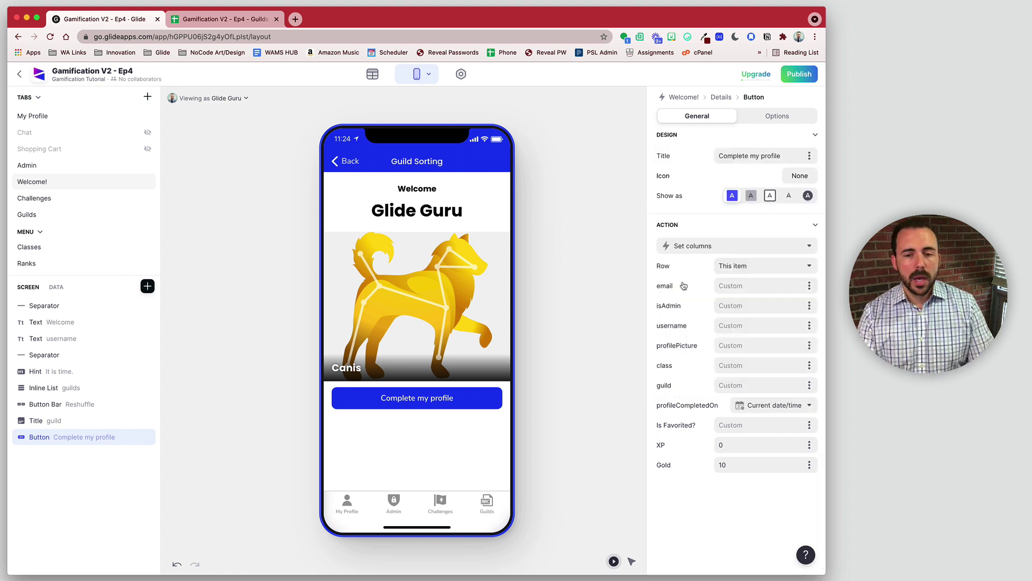
- Find a check icon and assign the solid double check mark to the Complete my profile button
left_click(800, 175)
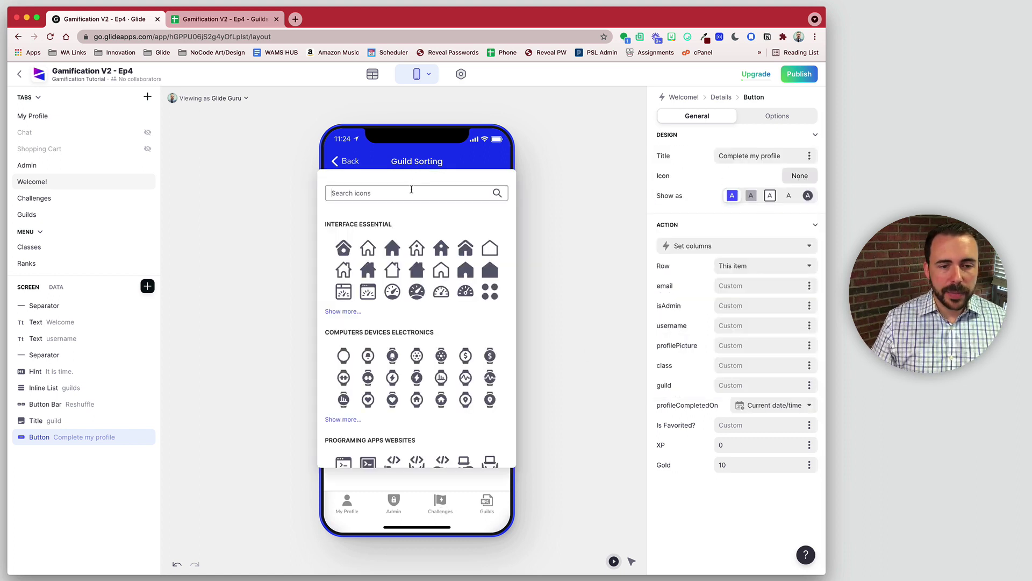
type("check")
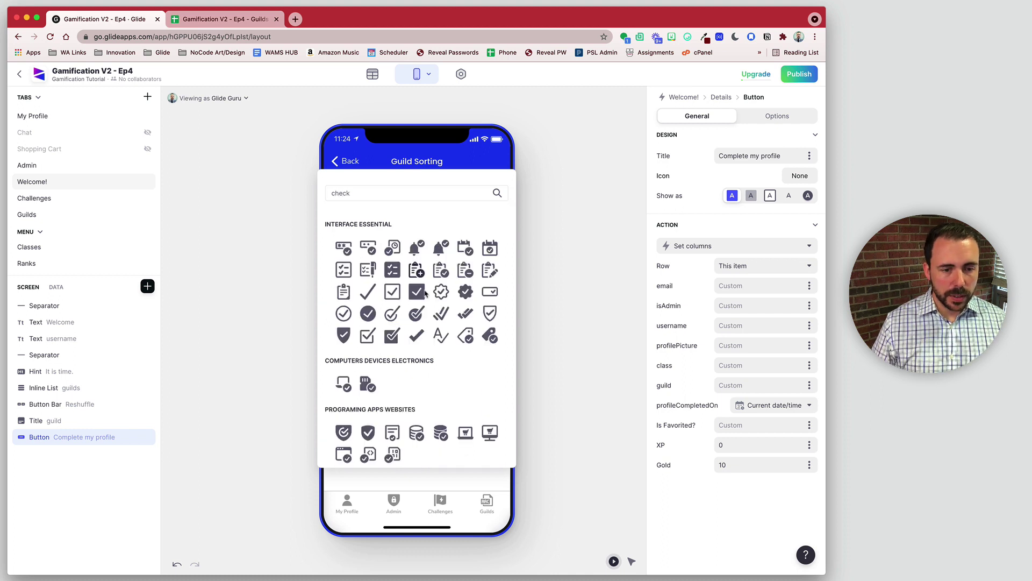
left_click(465, 317)
left_click(590, 332)
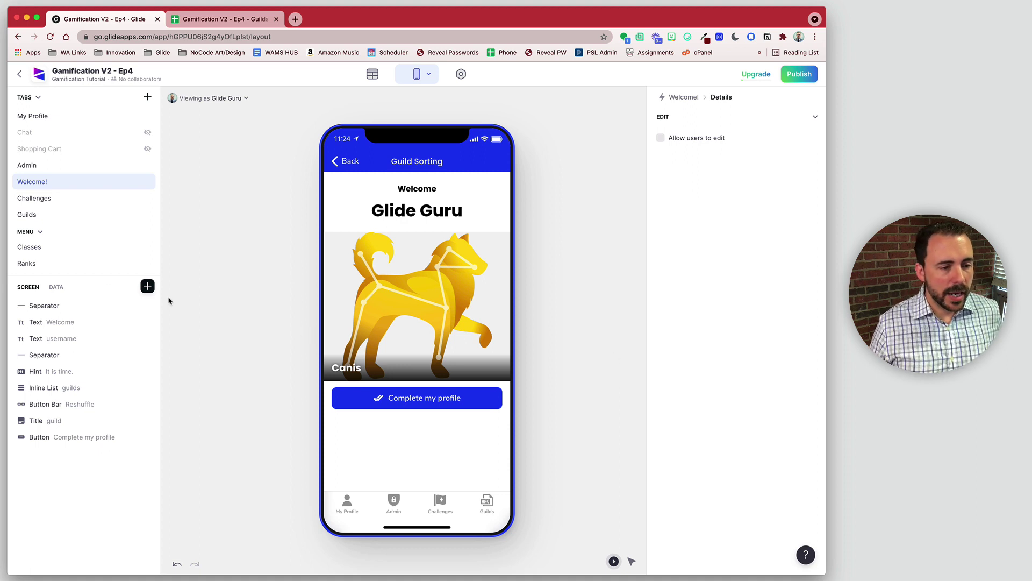
- Clear the current user's guild and class values in the screen data to reset the profile for testing
left_click(57, 289)
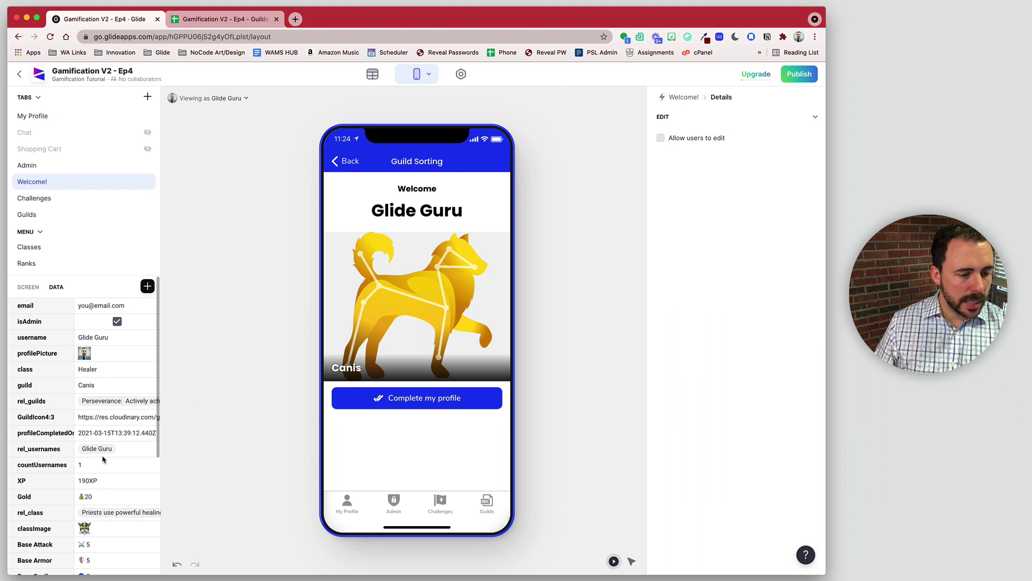
left_click(95, 385)
key("BackSpace")
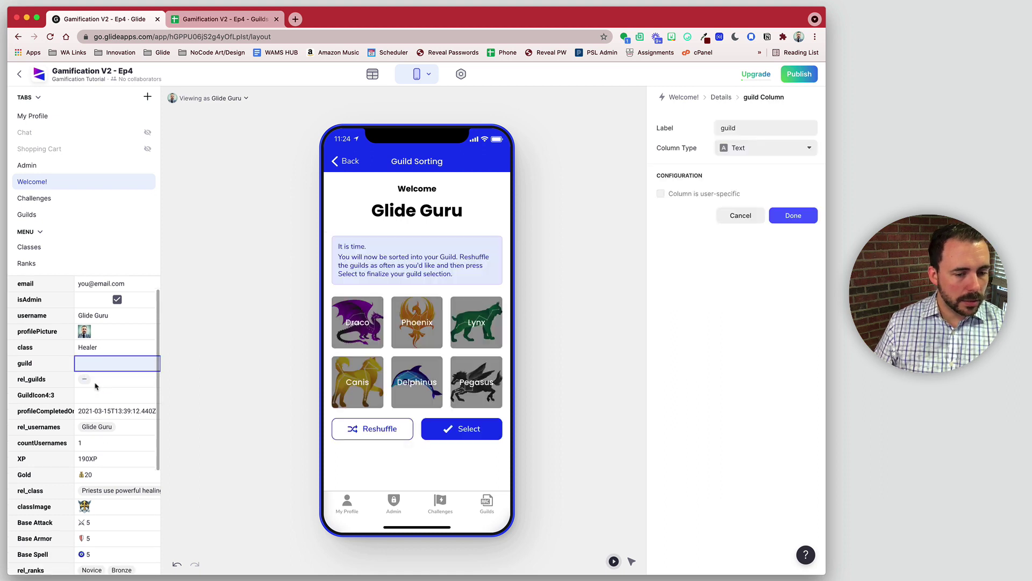
scroll(110, 422, "down", 2)
scroll(105, 414, "up", 3)
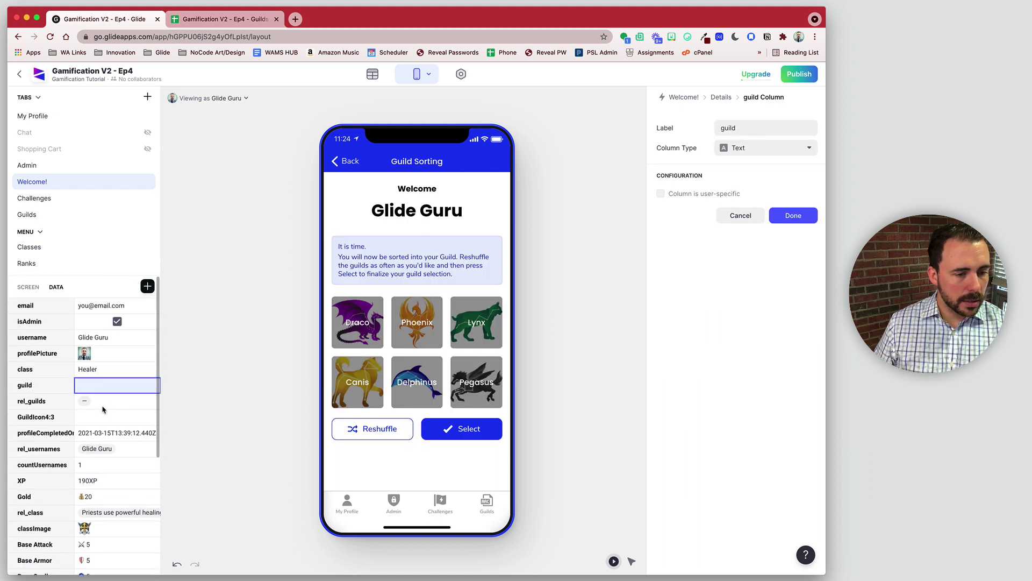
left_click(100, 372)
scroll(99, 372, "down", 1)
key("Delete")
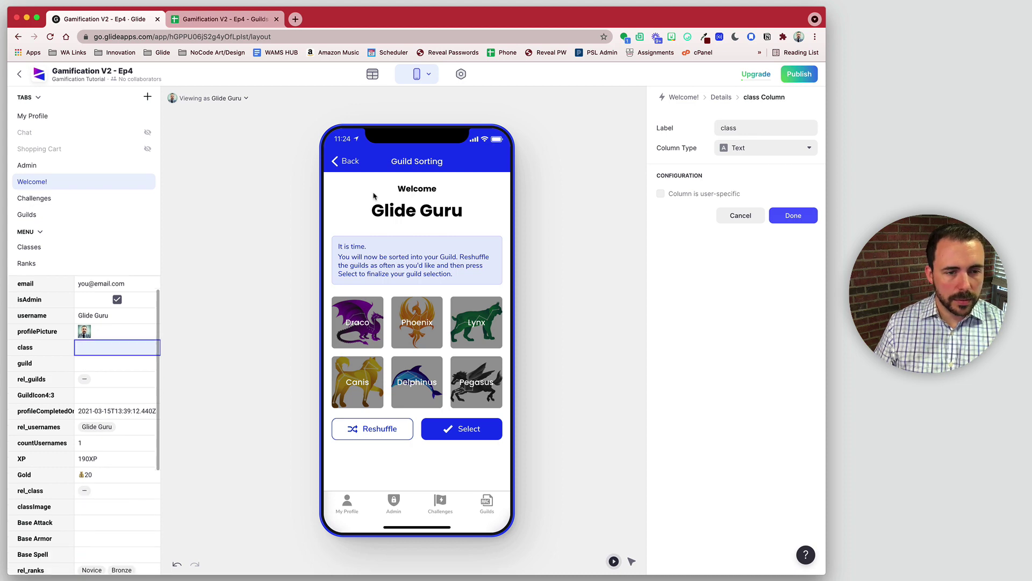
- Return to the Welcome! screen in the preview and choose the Warrior class
left_click(344, 162)
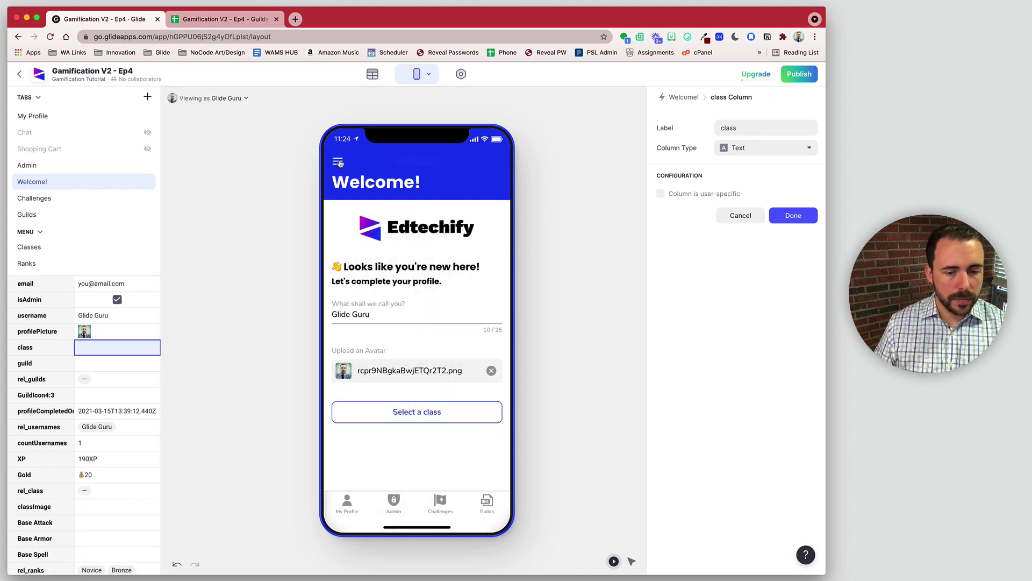
left_click(432, 416)
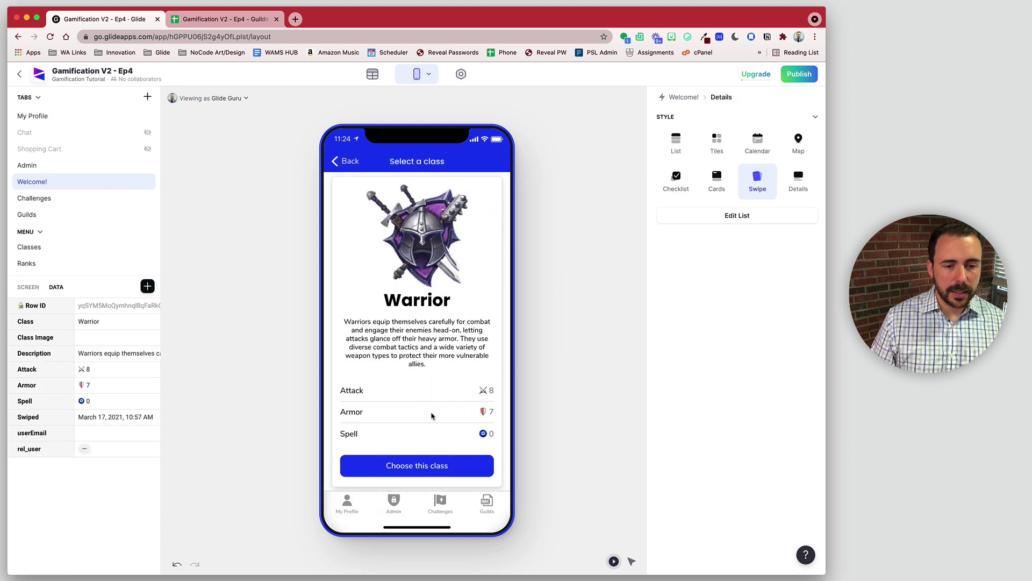
left_click(436, 468)
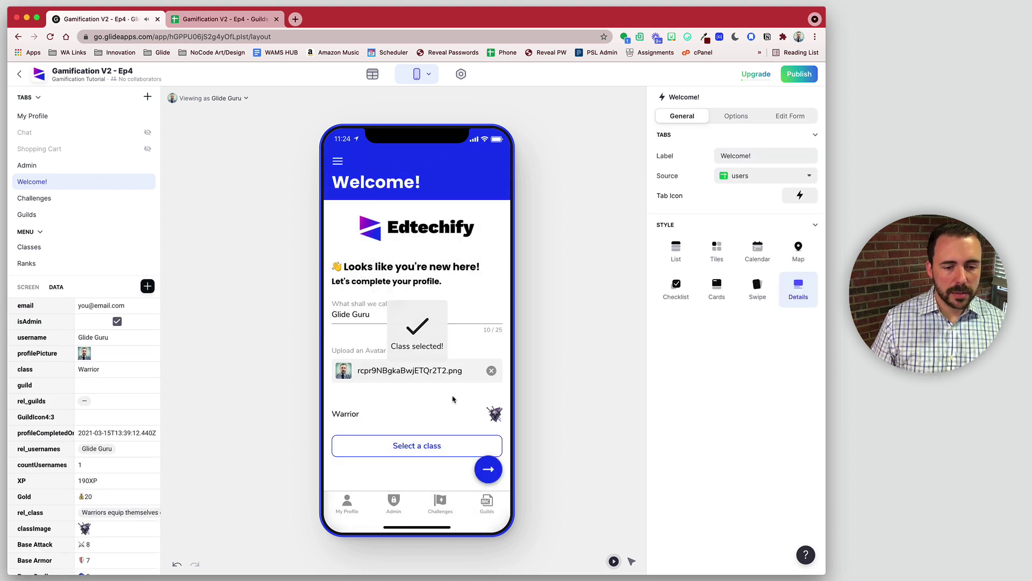
- Continue to Guild Sorting in the preview, select a guild after one reshuffle, and complete the profile
left_click(489, 471)
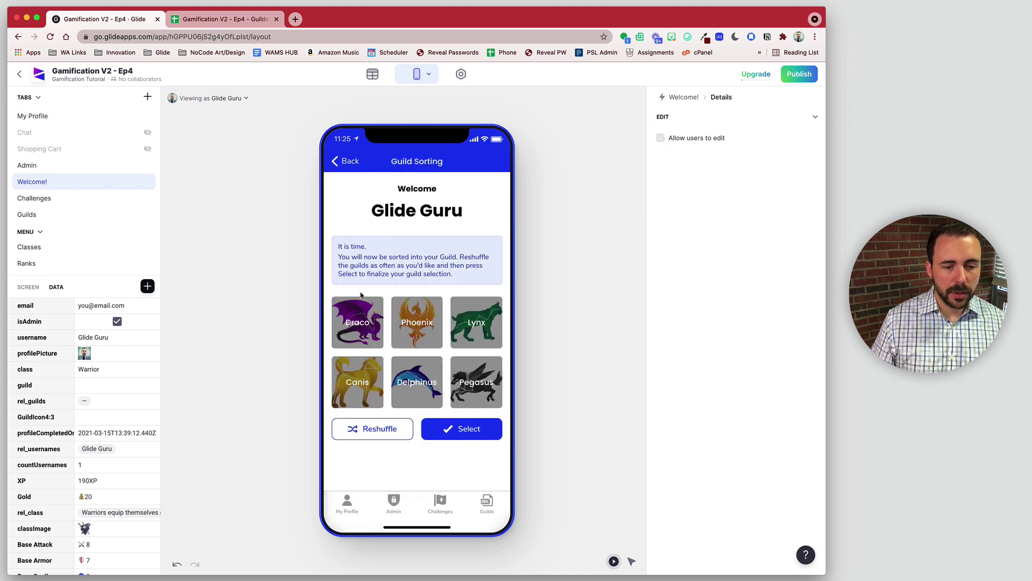
left_click(379, 429)
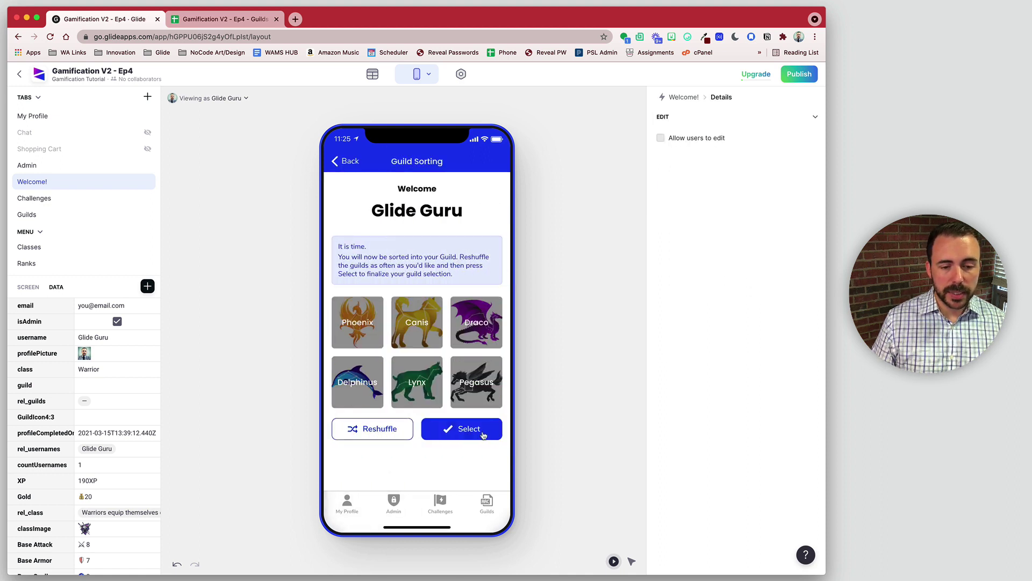
left_click(483, 435)
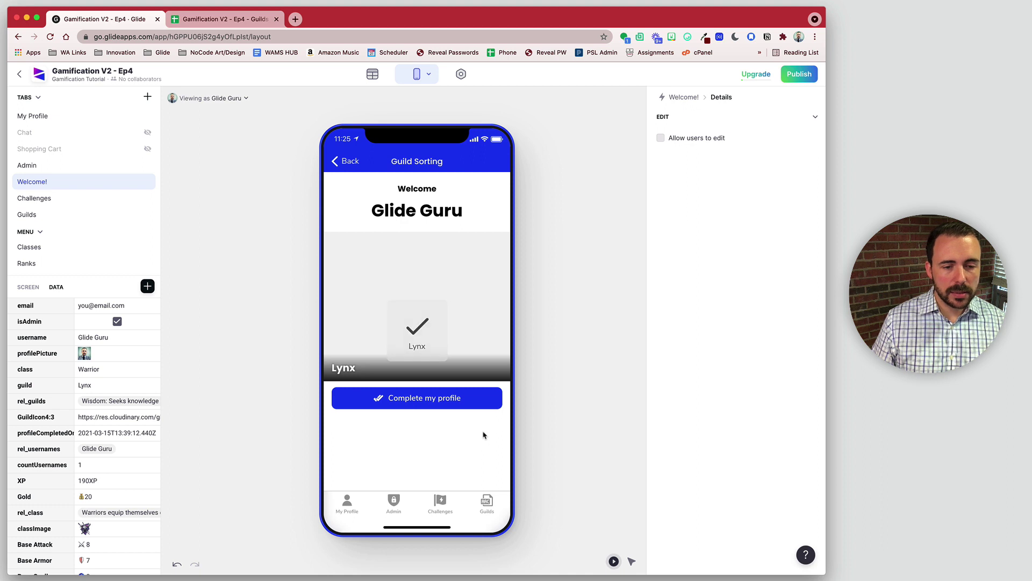
left_click(448, 400)
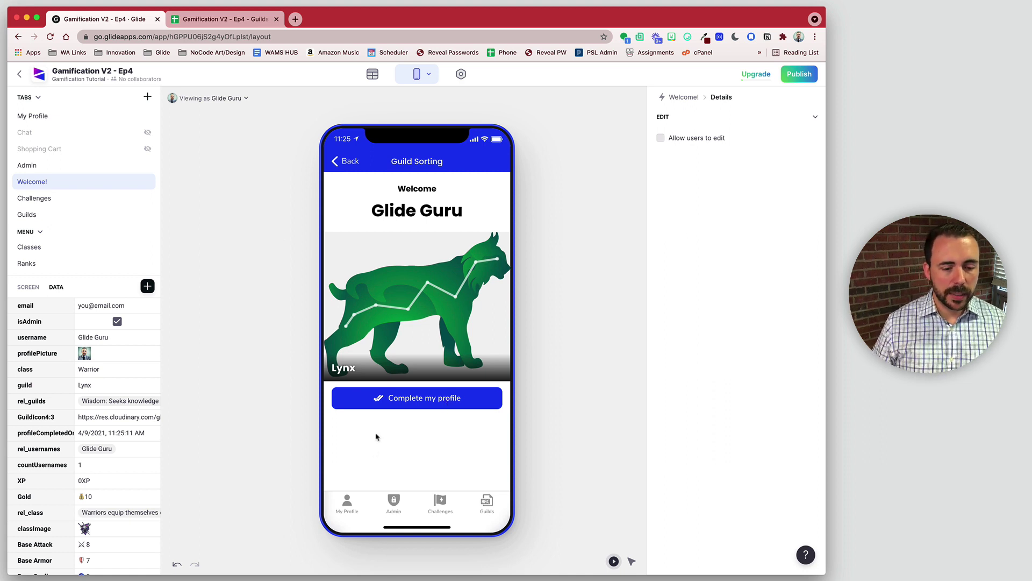
- On the My Profile screen, duplicate the class Relation component and set the copy's column to rel_guilds
left_click(347, 502)
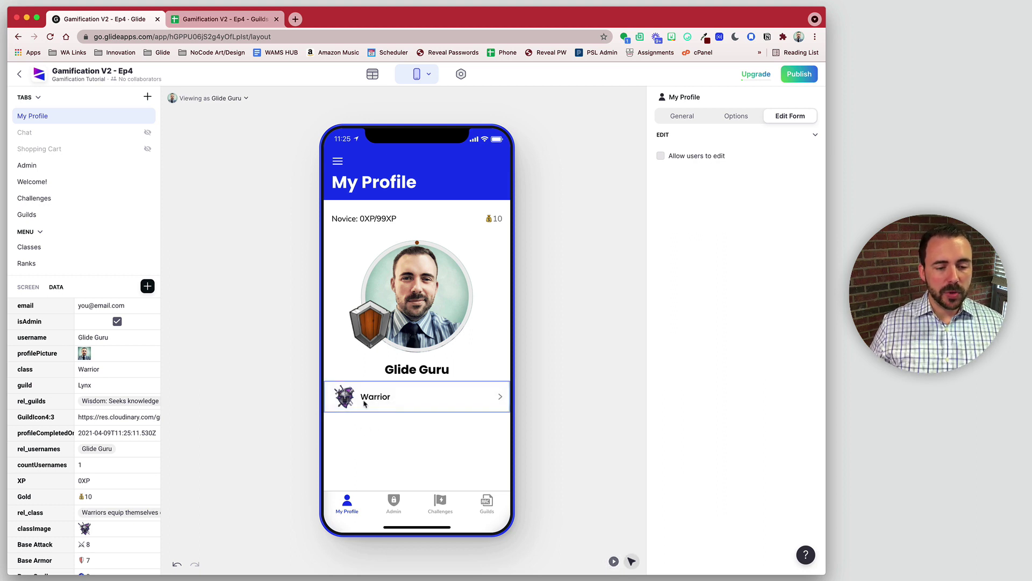
left_click(30, 287)
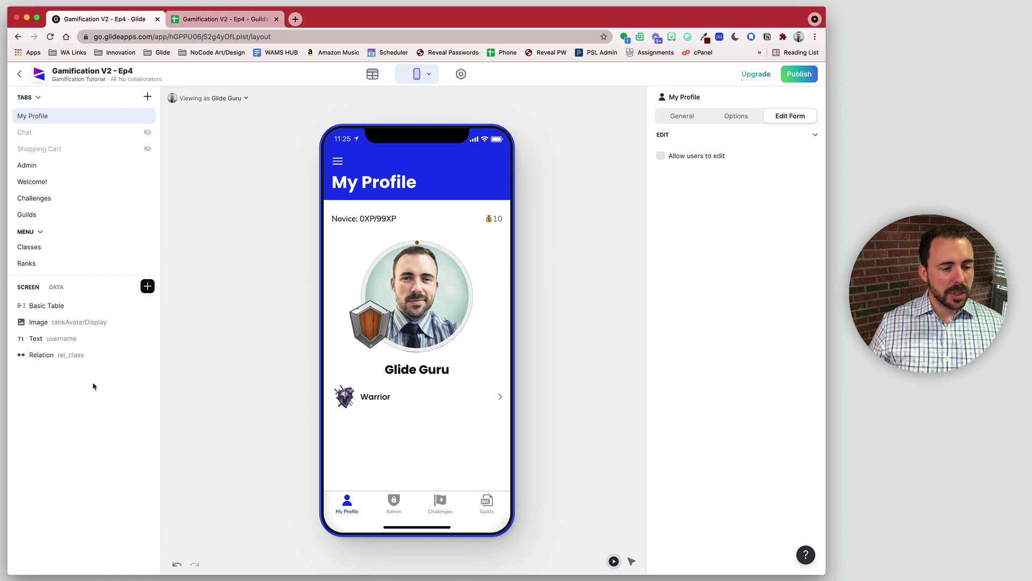
left_click(133, 355)
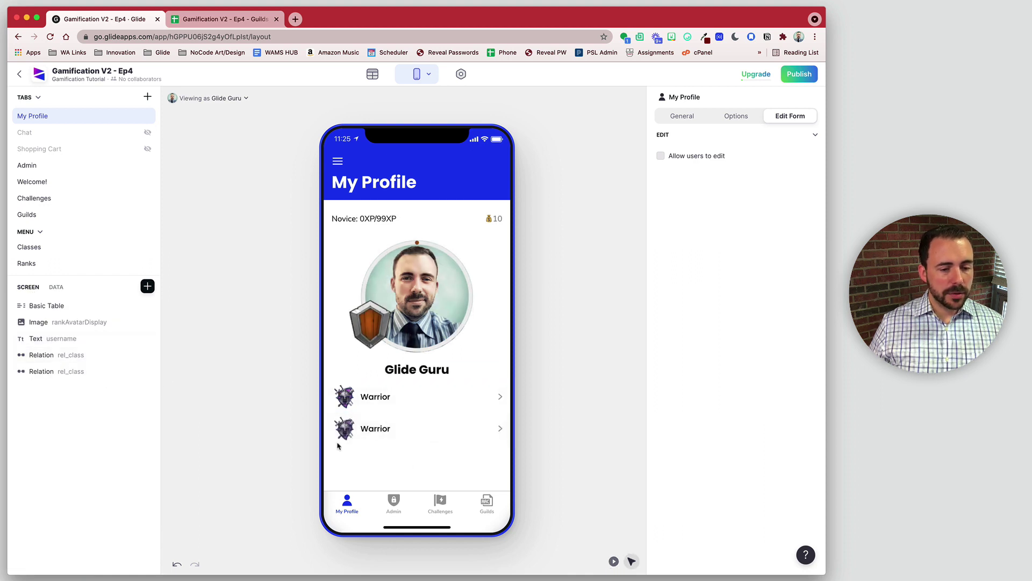
left_click(399, 436)
left_click(774, 156)
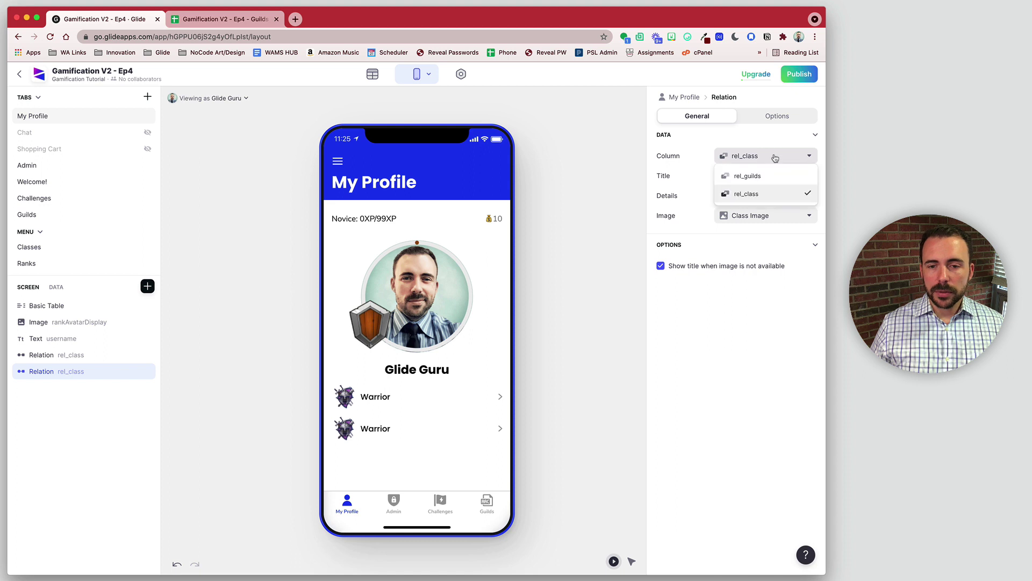
left_click(771, 176)
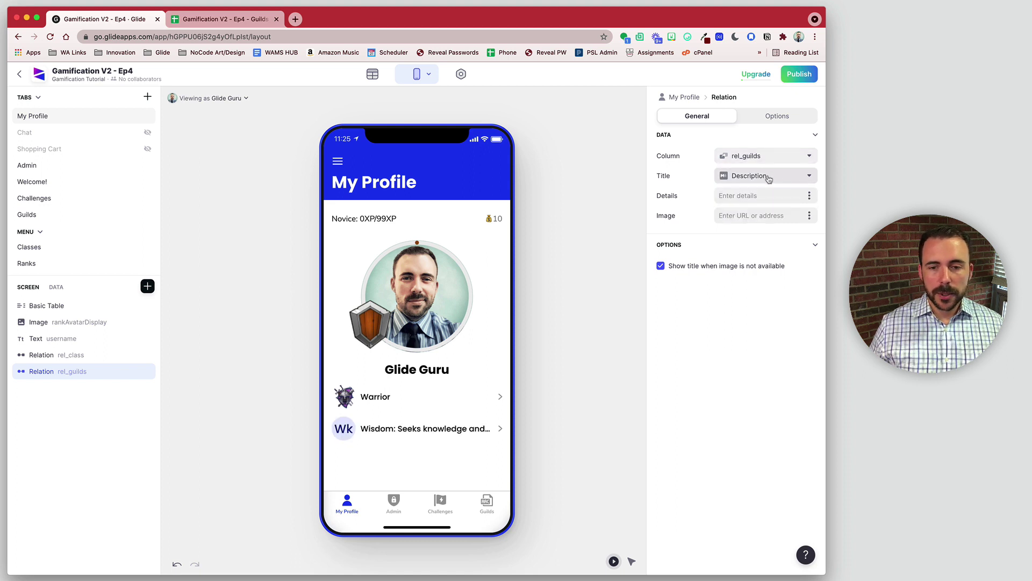
- Set the guild Relation component's image to CloudinaryIcon1:1 and its title to Guild Name
left_click(809, 220)
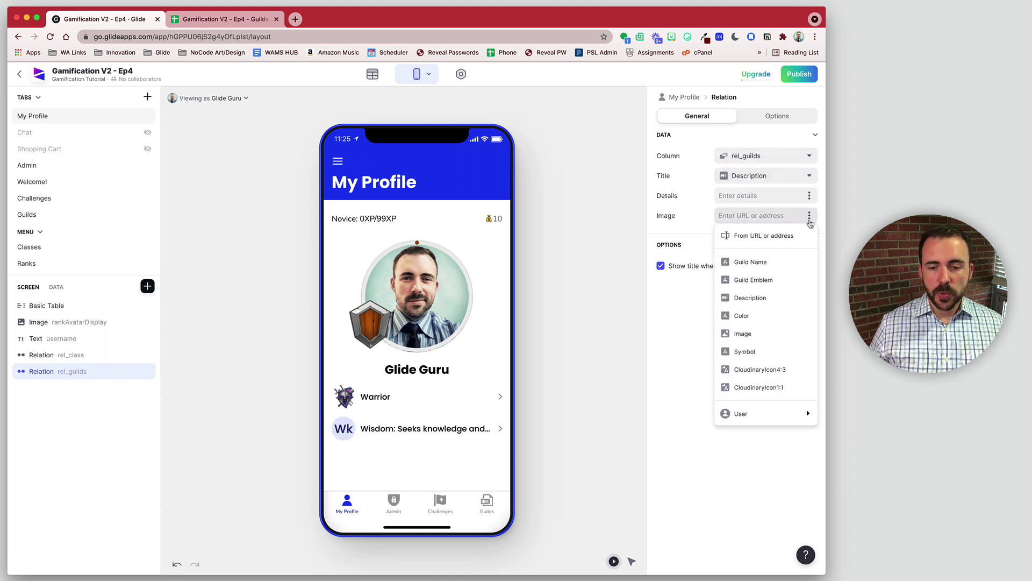
left_click(789, 388)
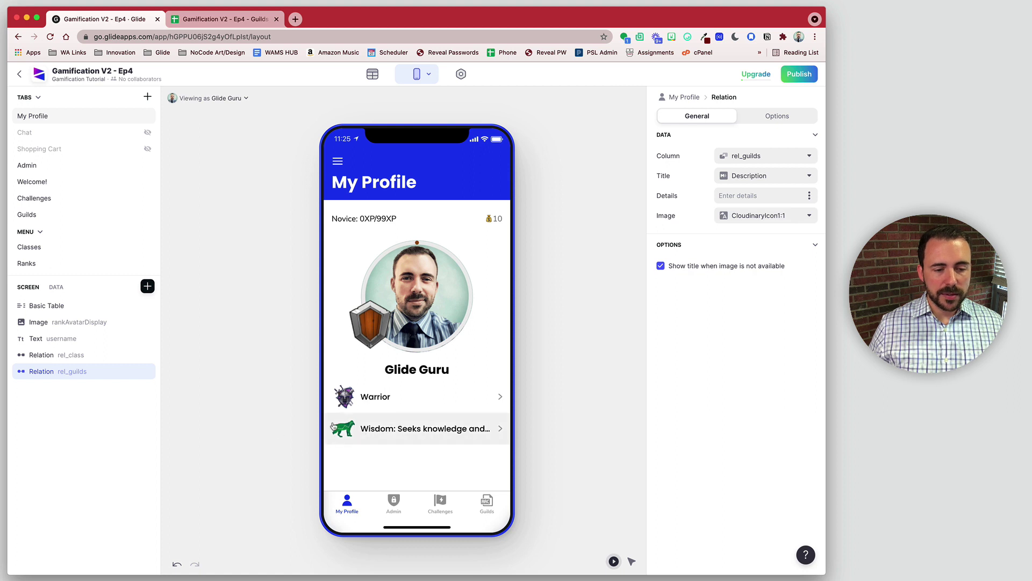
left_click(808, 176)
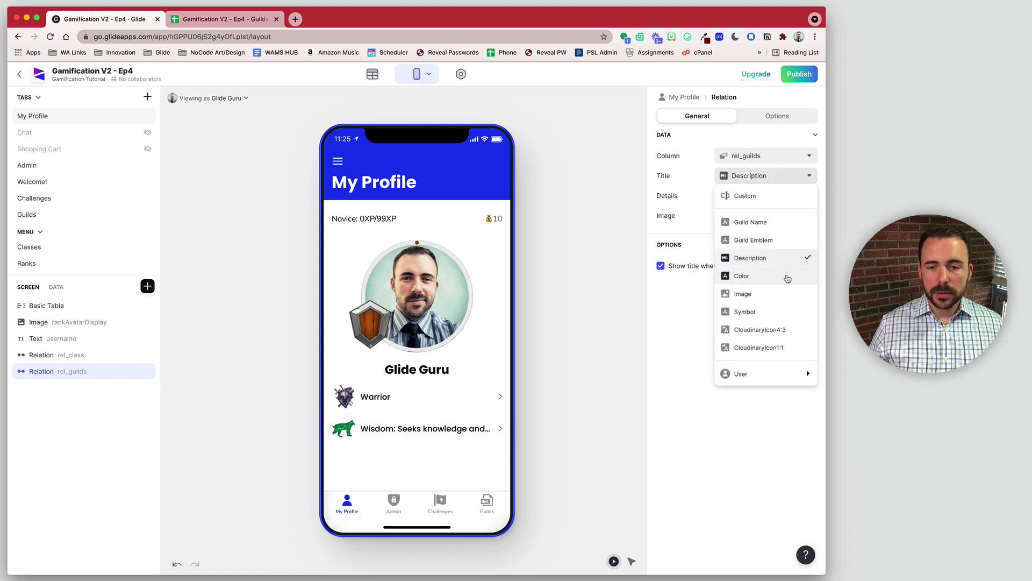
left_click(772, 222)
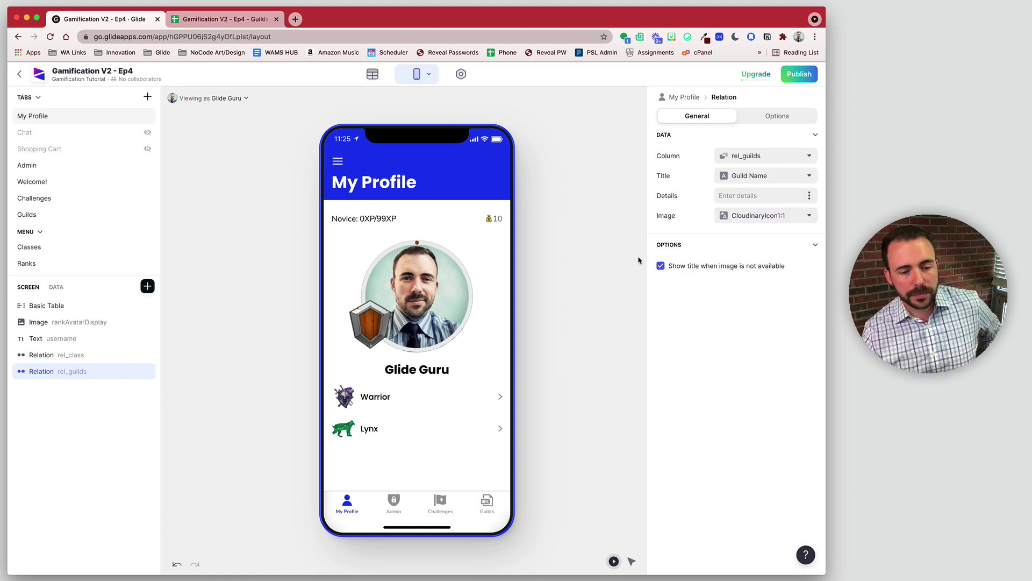
left_click(784, 176)
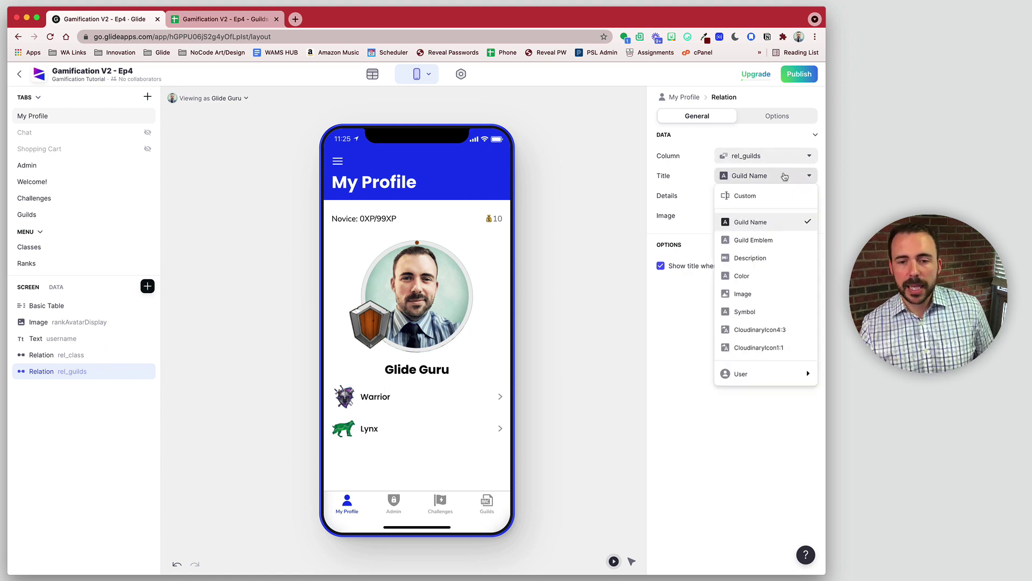
- Give the guild Relation component the custom title "Guild" and set its details to Guild Name
left_click(745, 196)
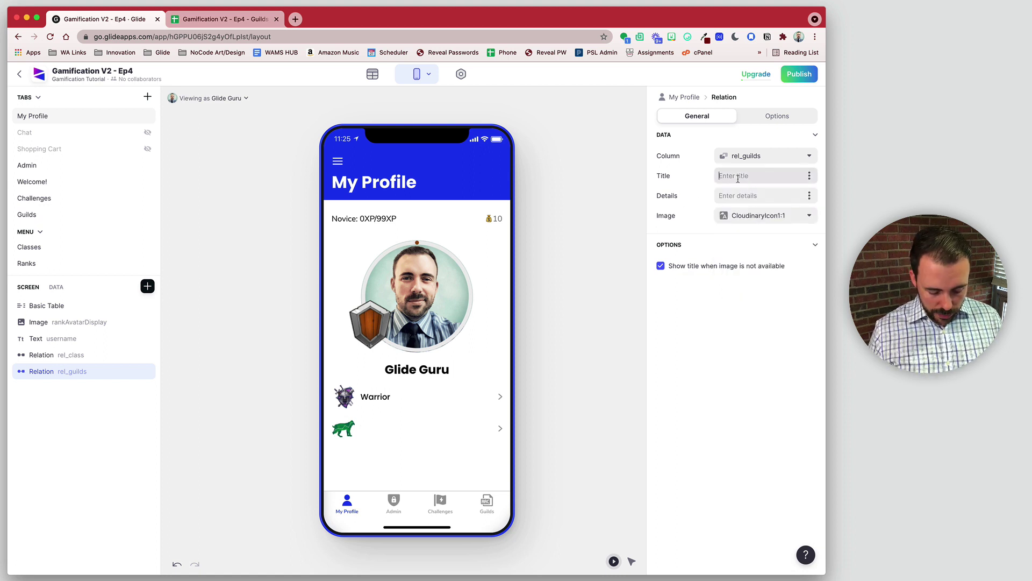
type("Guild")
left_click(809, 196)
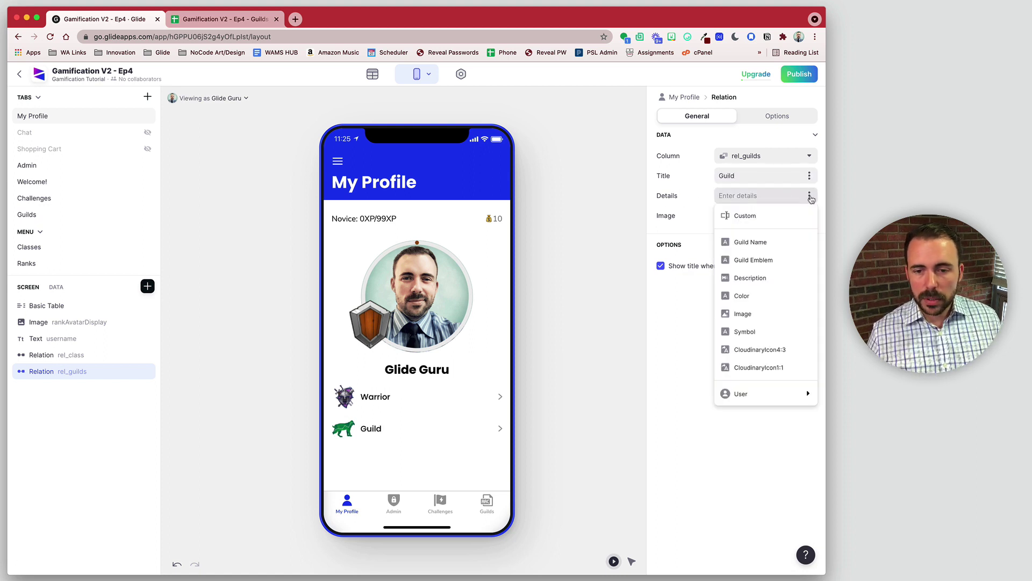
left_click(778, 247)
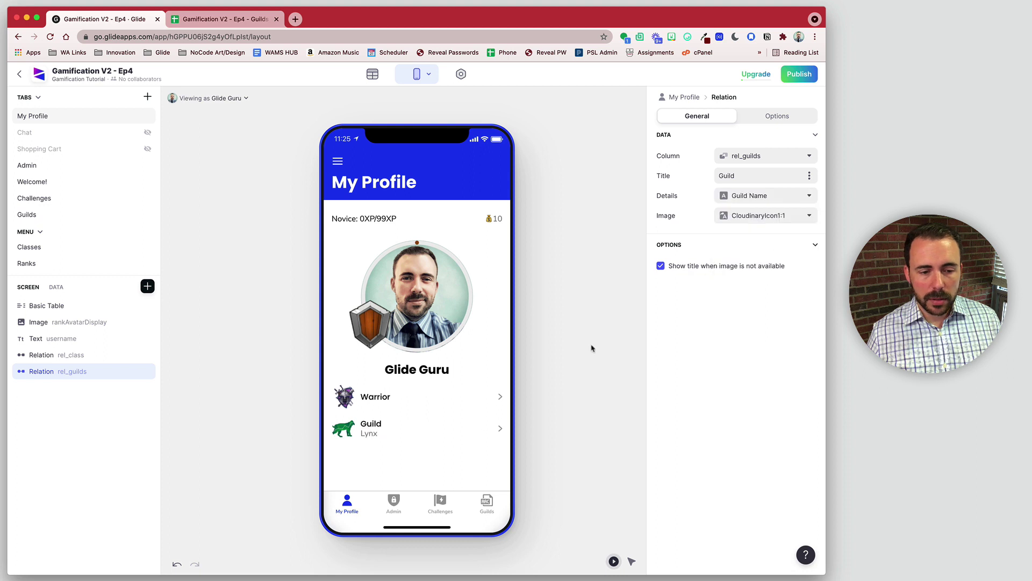
- Give the class Relation component on My Profile the custom title "Class" and set its details to the Class column
left_click(560, 393)
left_click(445, 401)
left_click(774, 176)
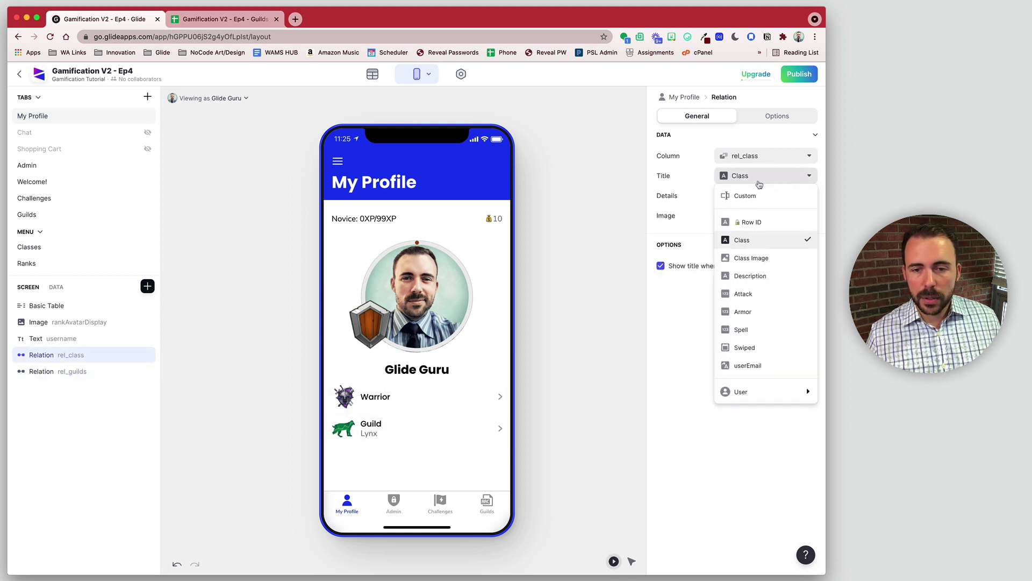
left_click(753, 189)
type("Class")
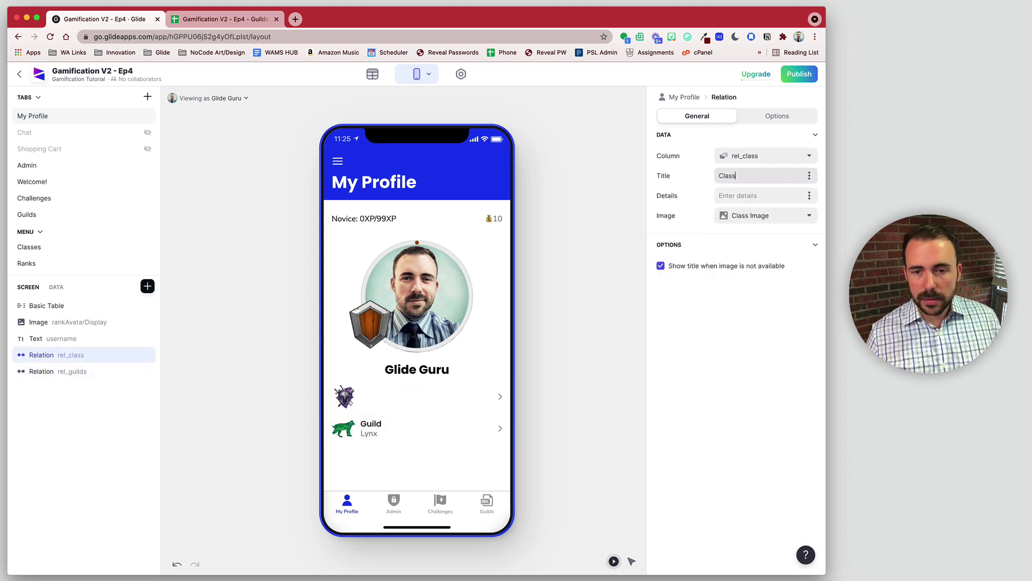
left_click(809, 196)
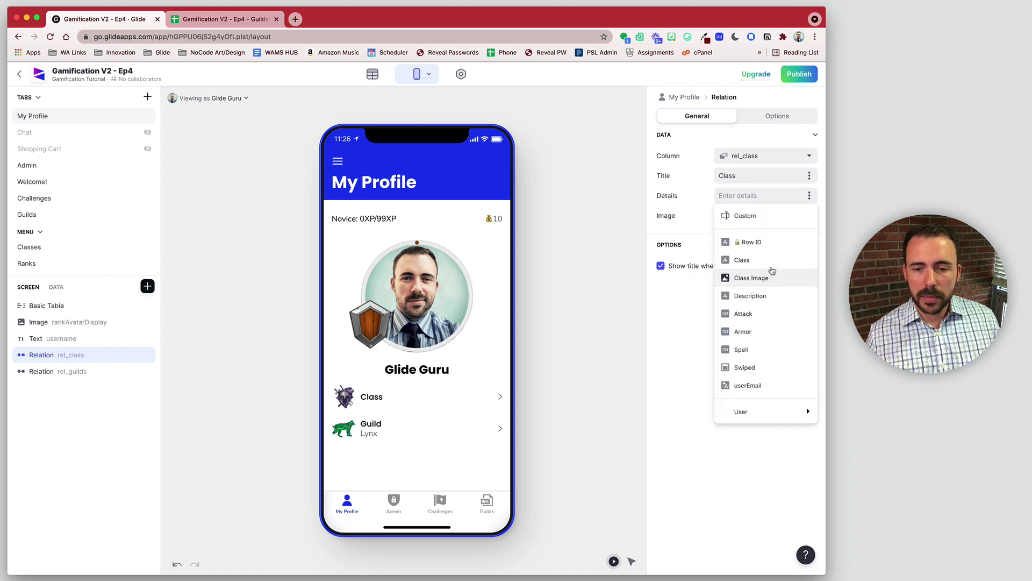
left_click(772, 262)
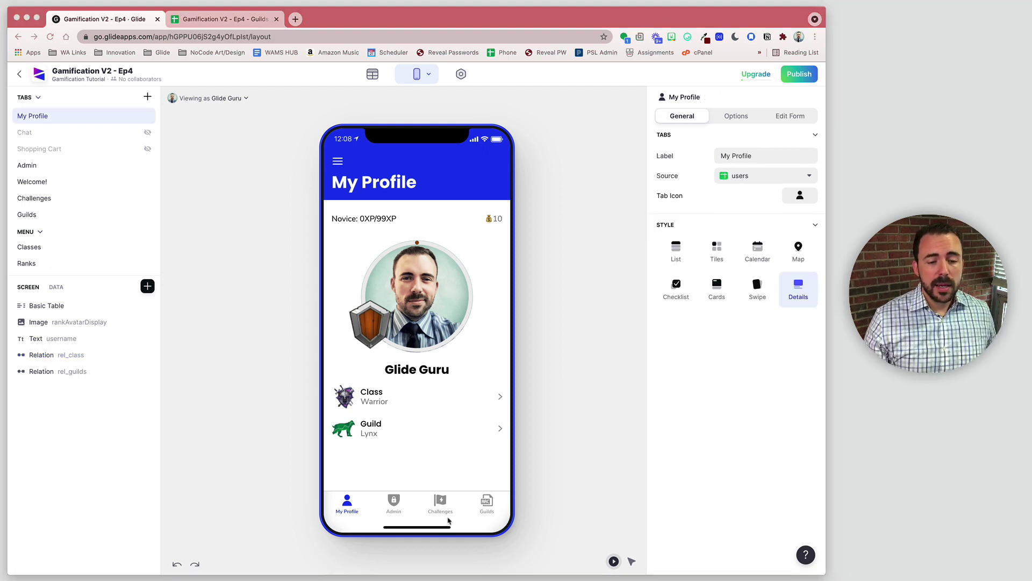
- Search the icons for "wall" and set the Guilds tab icon to the filled star badge
left_click(488, 503)
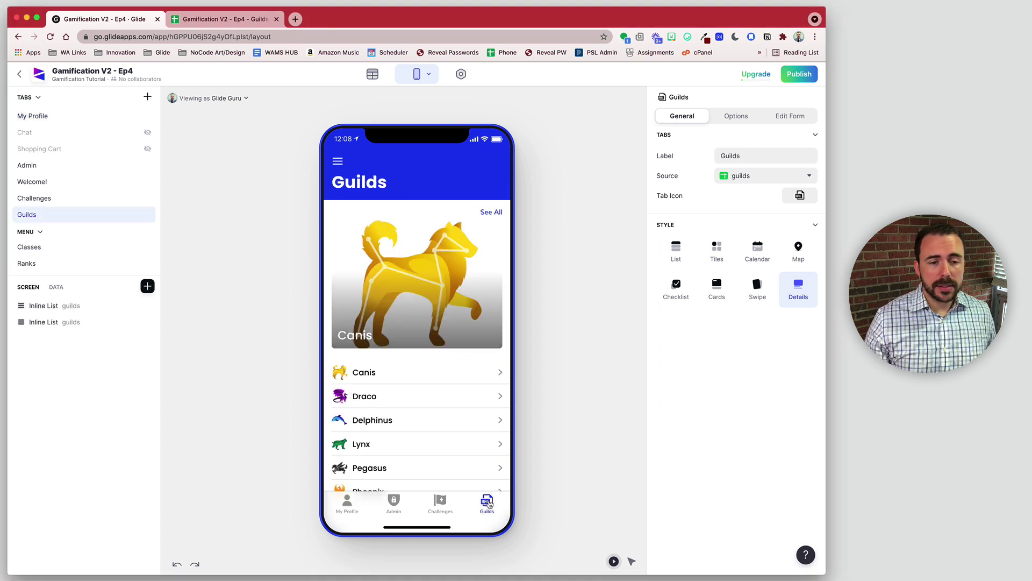
left_click(800, 197)
left_click(407, 253)
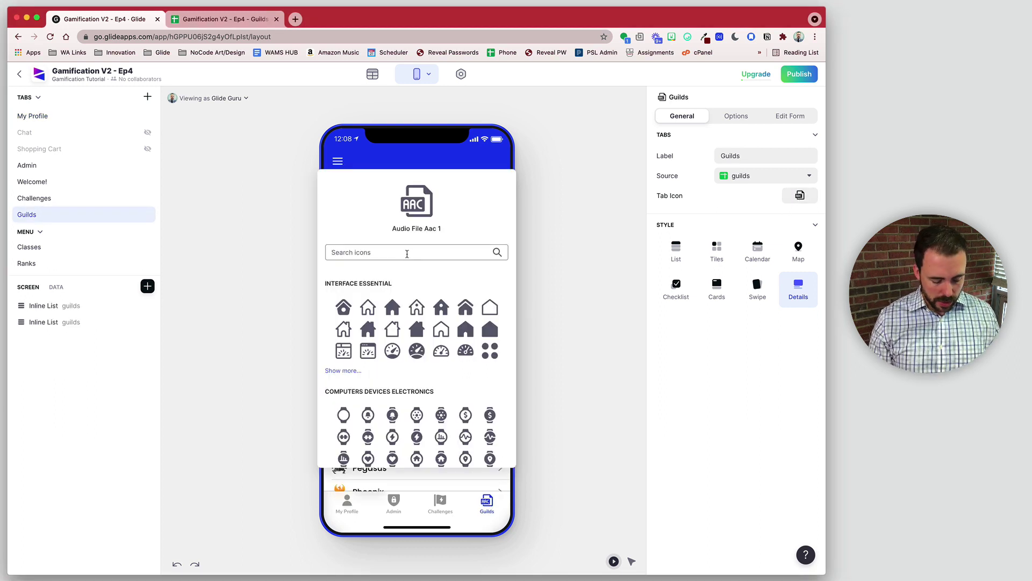
type("wall")
scroll(417, 350, "down", 3)
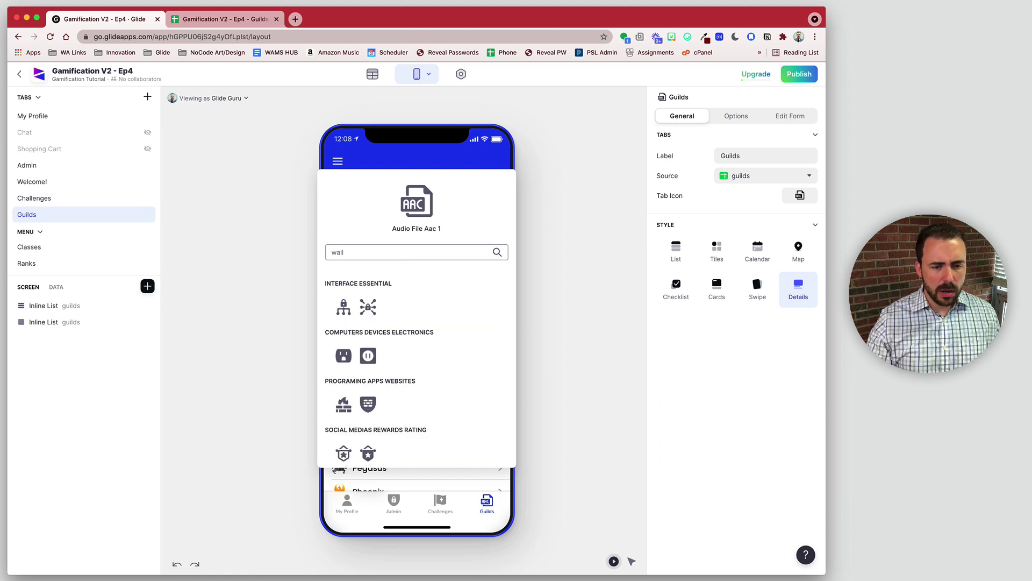
left_click(368, 373)
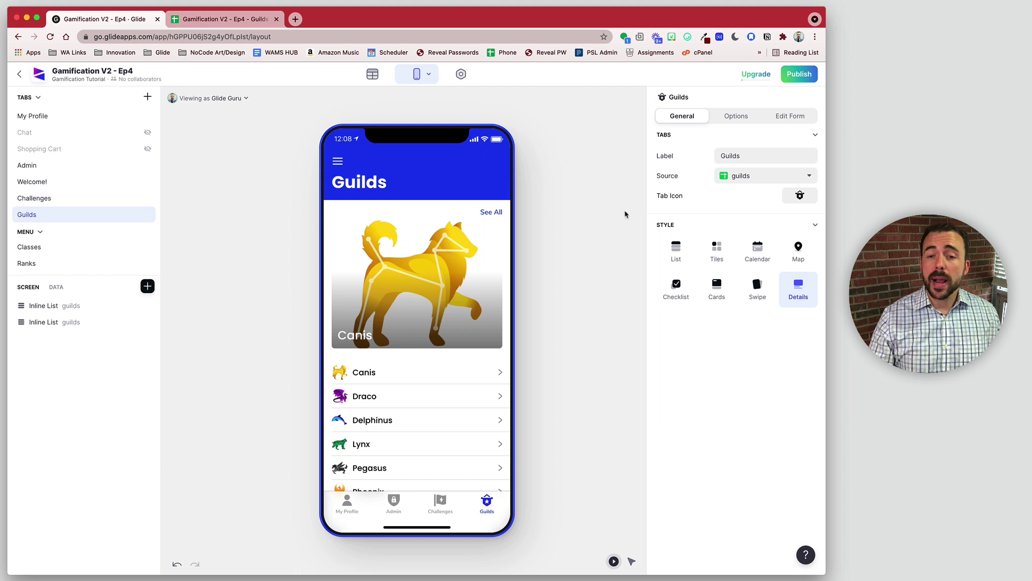
- Add a visibility condition to the Guilds tab so it shows only when profileCompletedOn is not empty
left_click(729, 117)
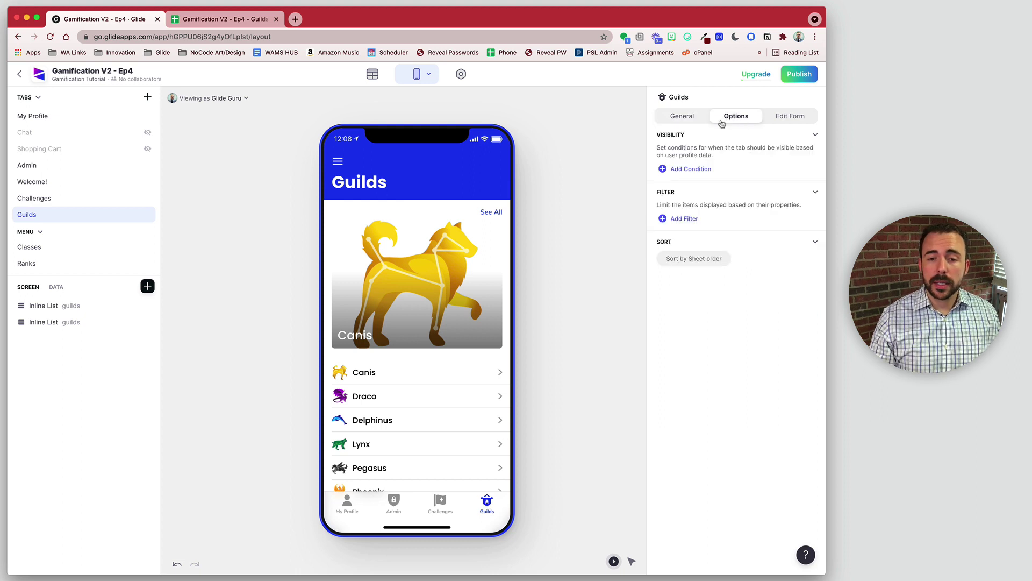
left_click(690, 169)
left_click(679, 163)
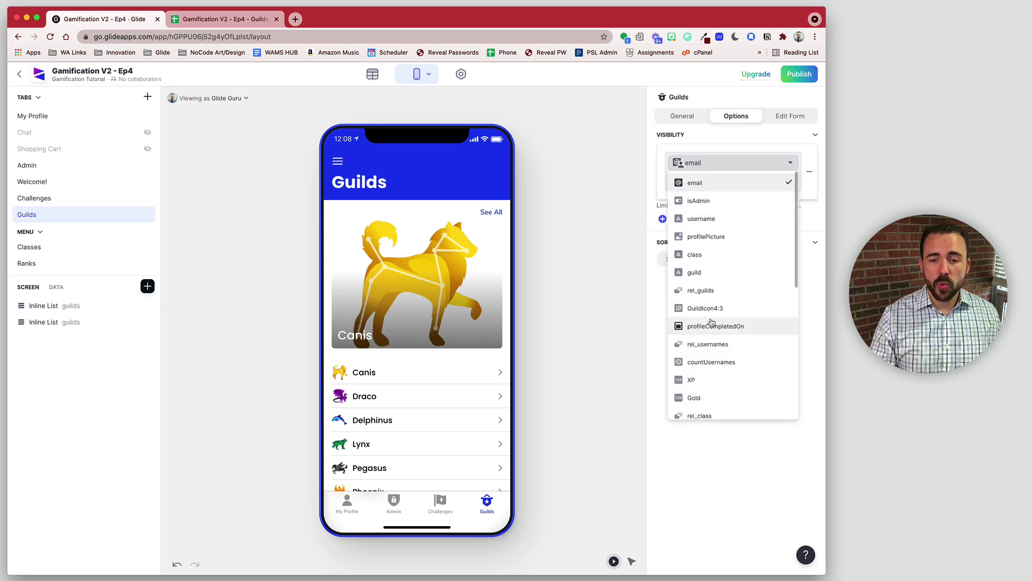
left_click(716, 326)
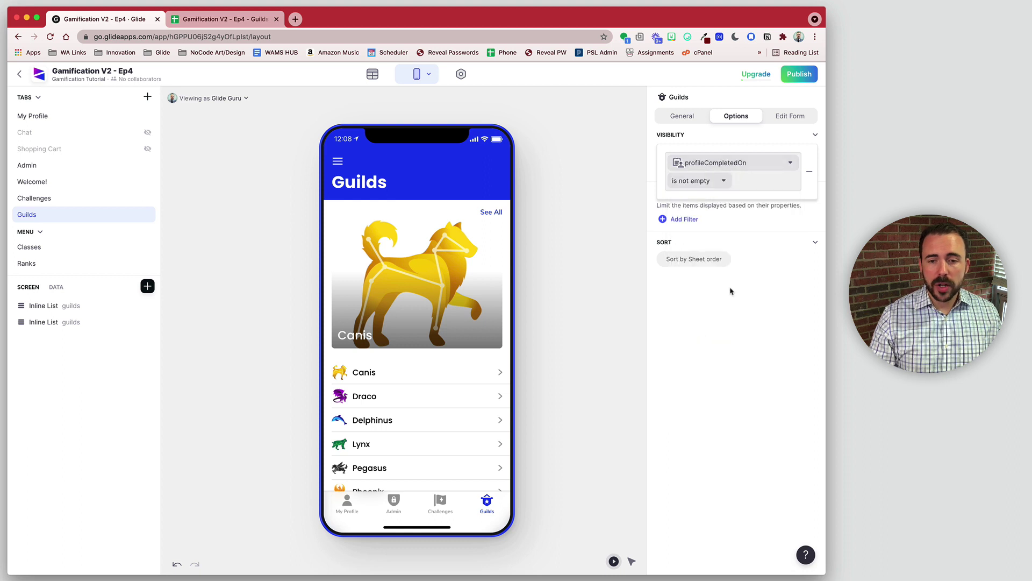
left_click(599, 470)
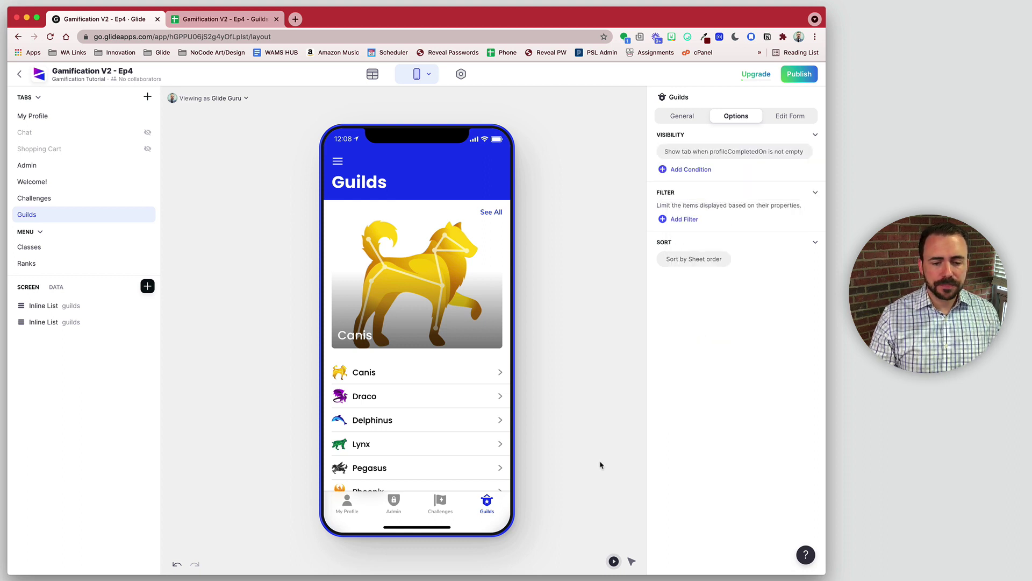
- Add a visibility condition to the Challenges tab so it shows only when profileCompletedOn is not empty
left_click(444, 506)
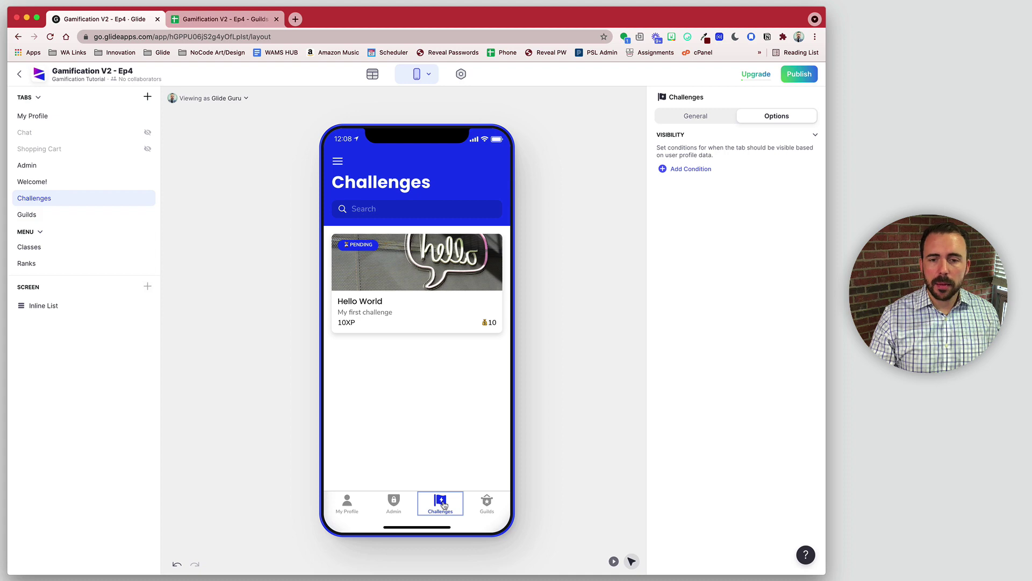
left_click(685, 170)
left_click(711, 168)
left_click(717, 344)
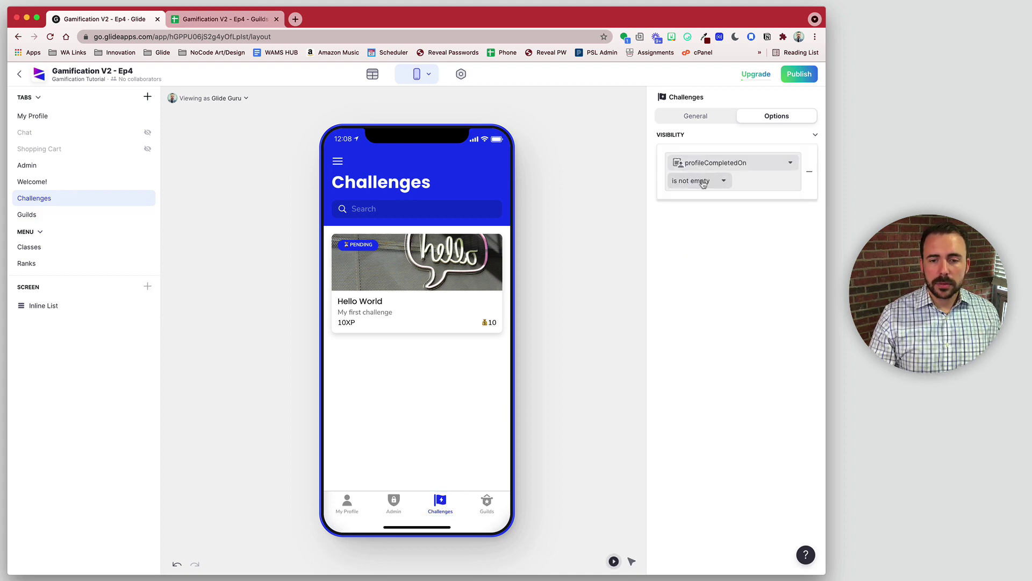
left_click(703, 185)
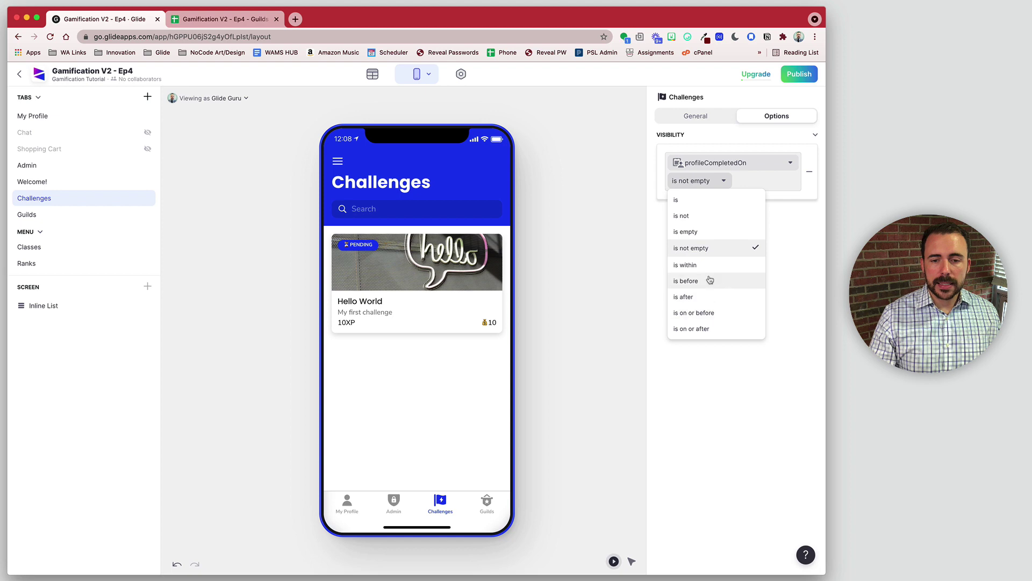
left_click(705, 248)
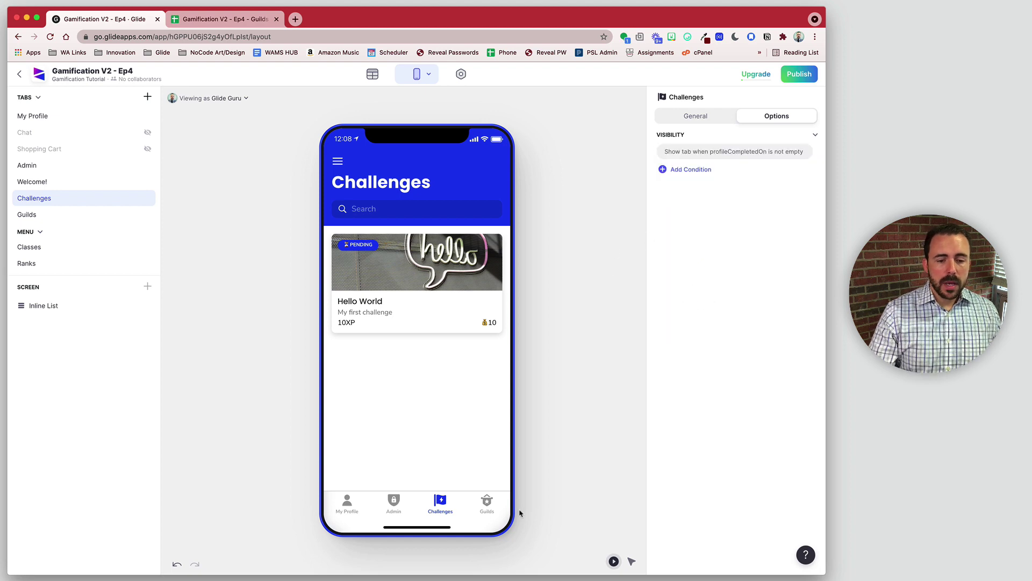
- Open the Guilds screen and move its tab into the app's menu between Classes and Ranks
left_click(487, 505)
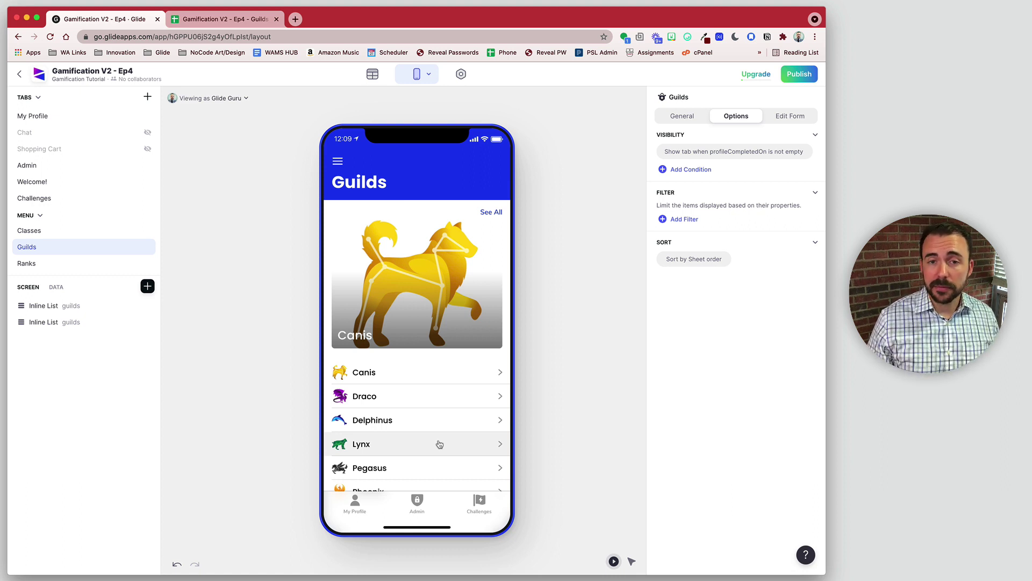
- In the guilds data table, add a column labelled rel_users with the Relation column type
left_click(372, 74)
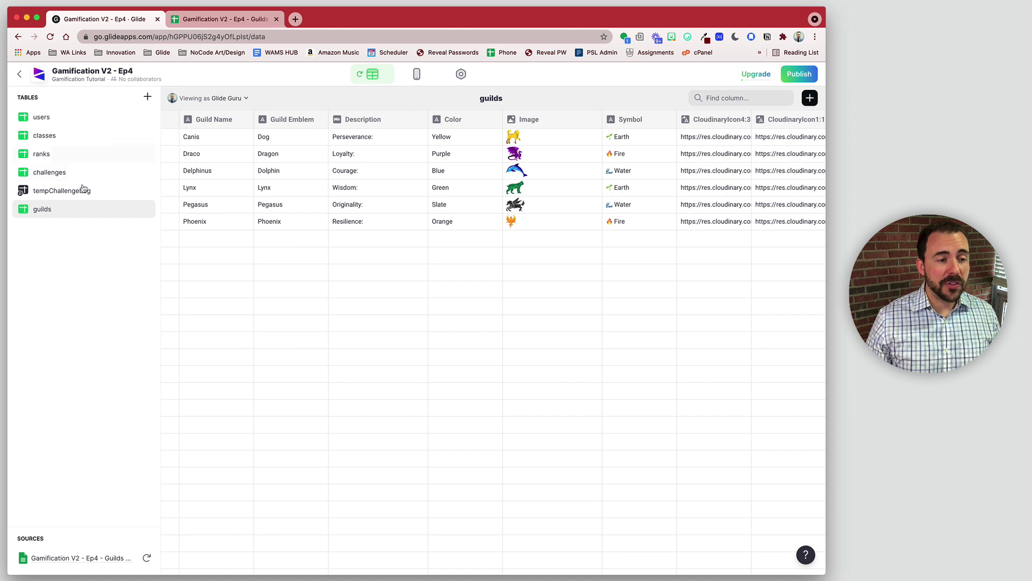
left_click(810, 98)
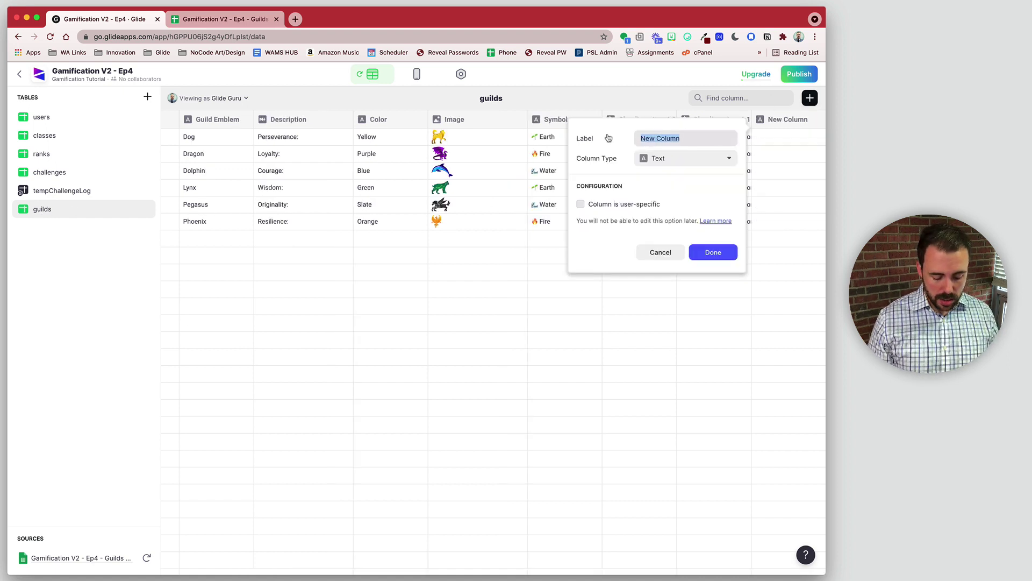
type("rel_users")
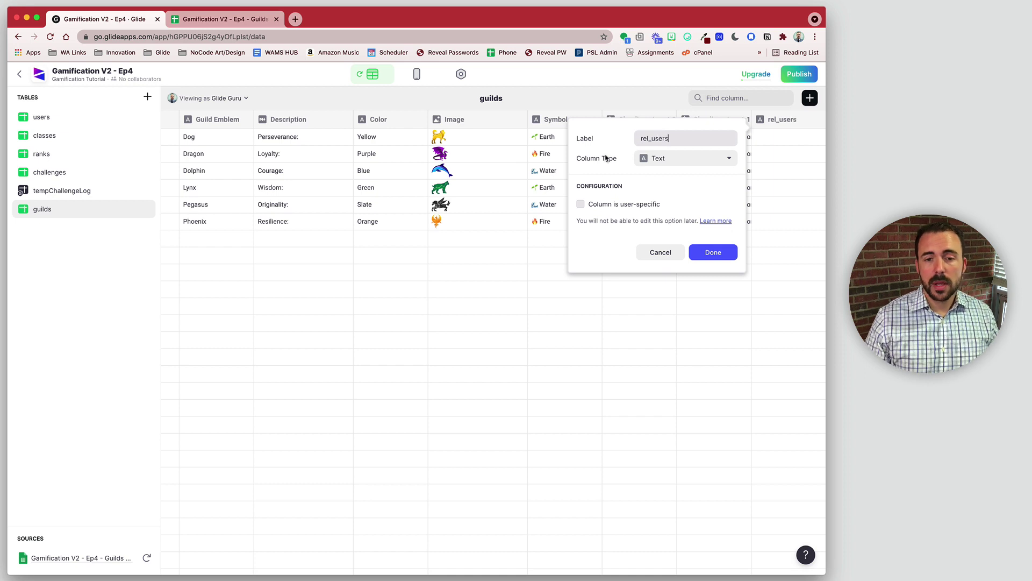
left_click(657, 159)
mouse_move(665, 184)
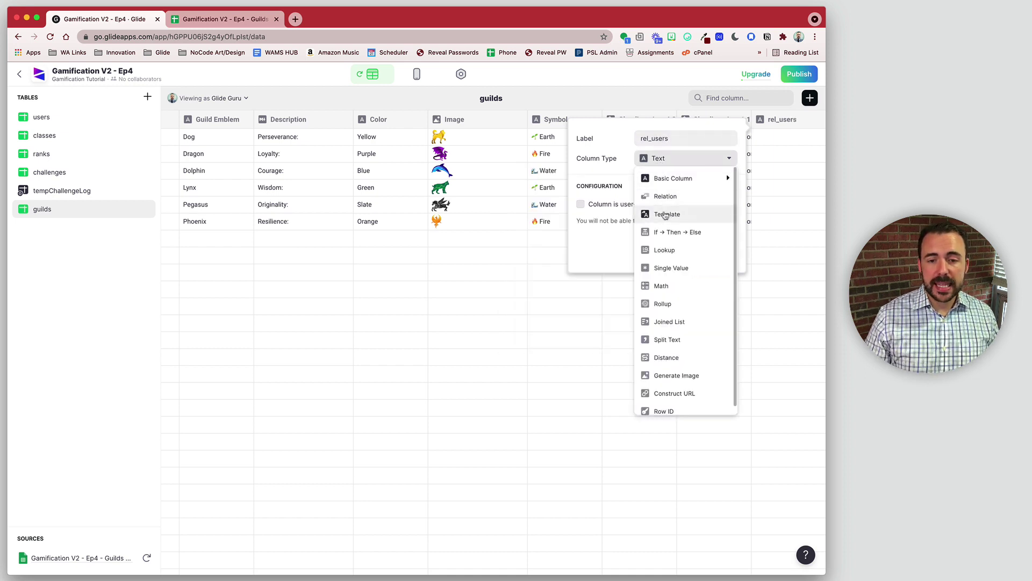
left_click(666, 197)
- Match the rel_users relation from Guild Name to the users table's guild column, allowing multiple matches, and save the column
left_click(623, 206)
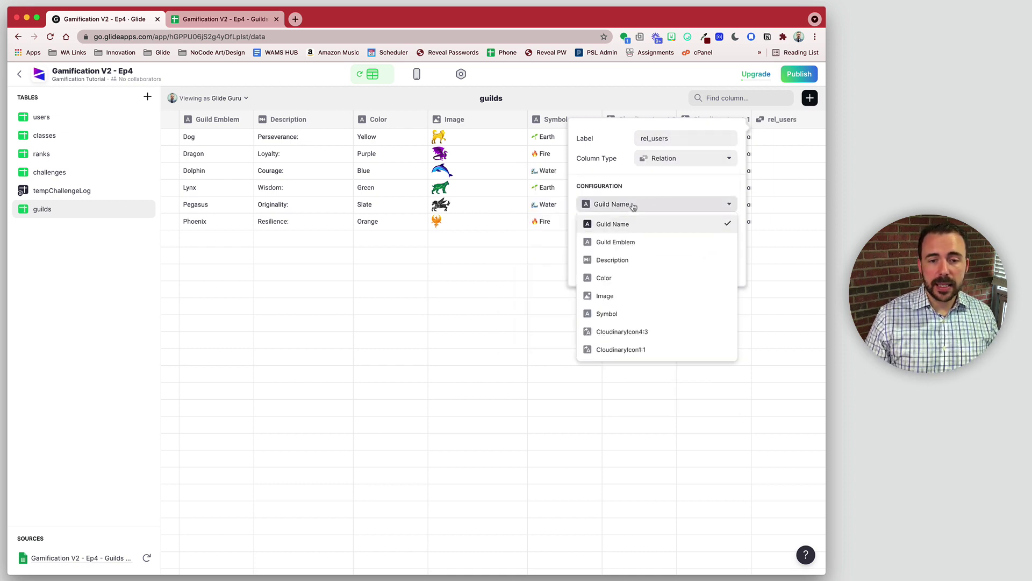
left_click(623, 206)
left_click(614, 226)
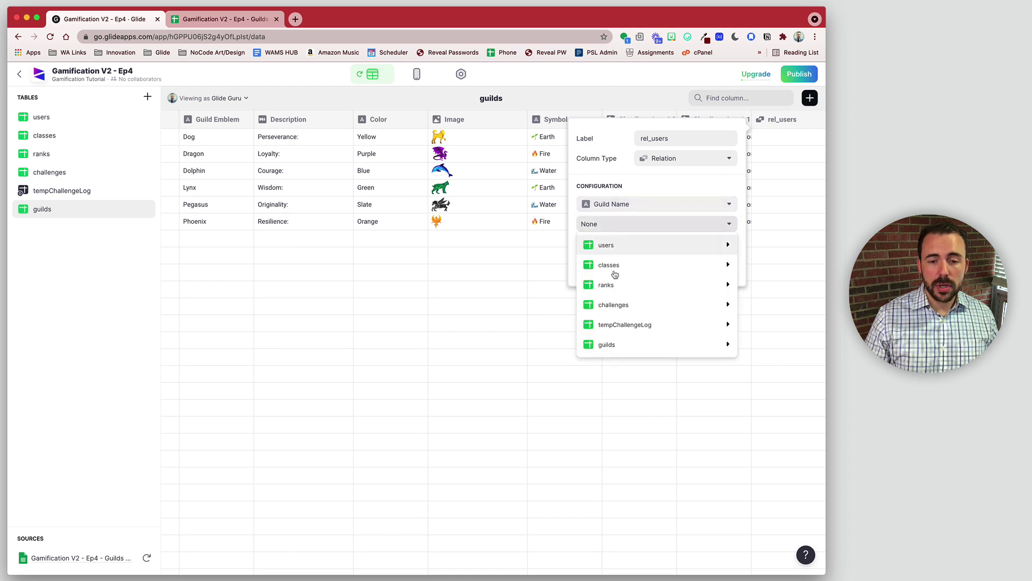
mouse_move(609, 245)
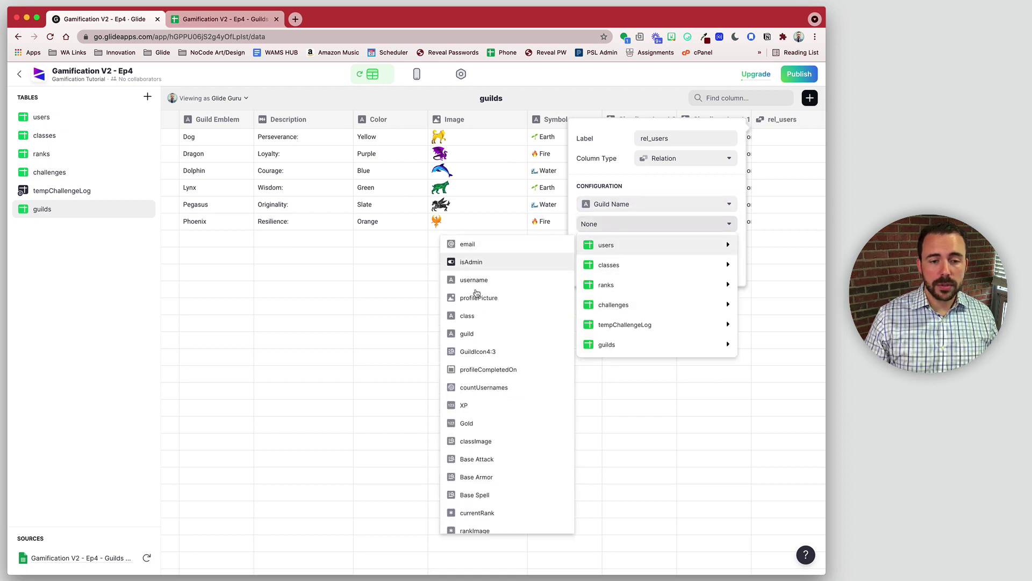
left_click(472, 337)
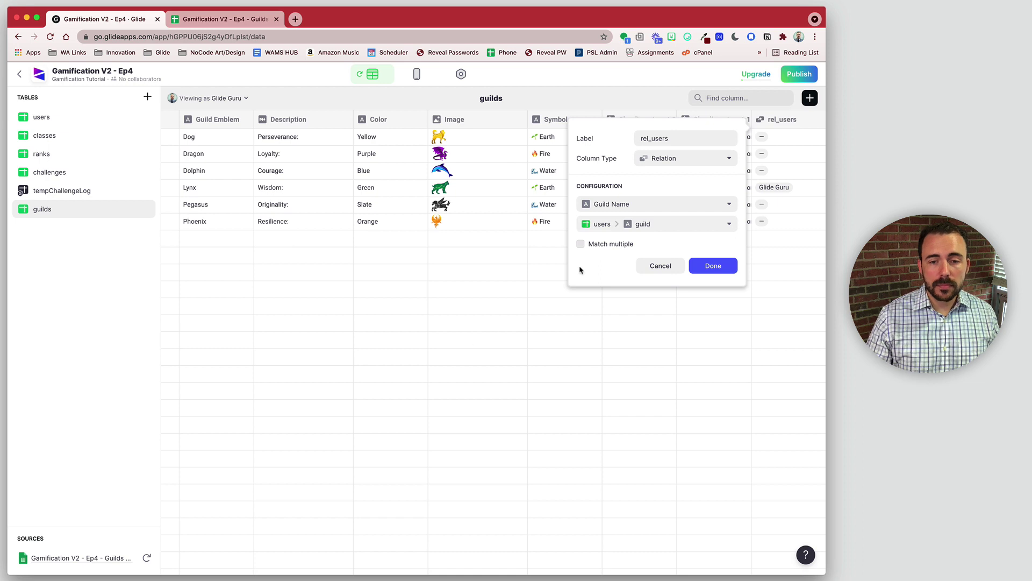
left_click(598, 248)
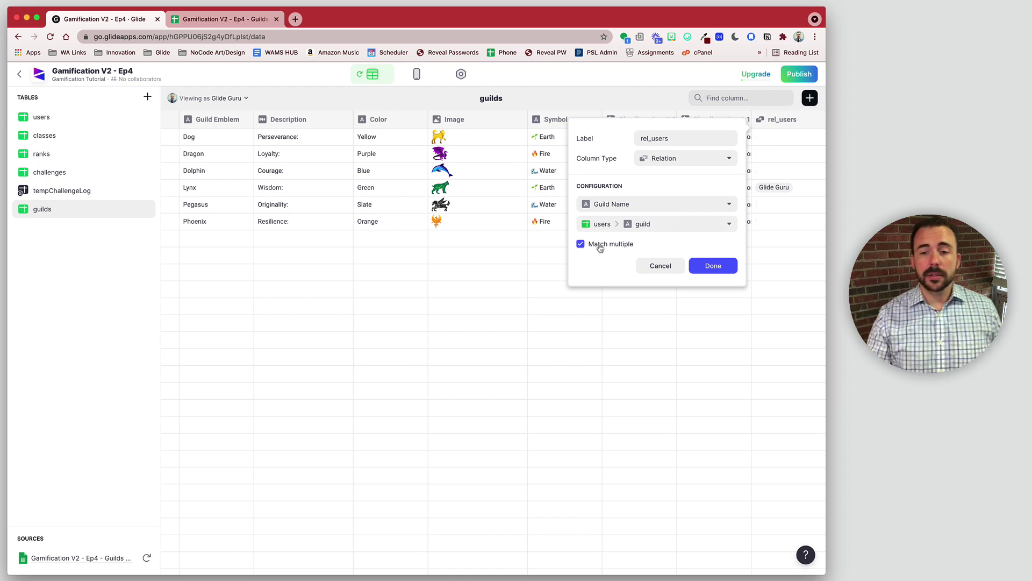
key("Return")
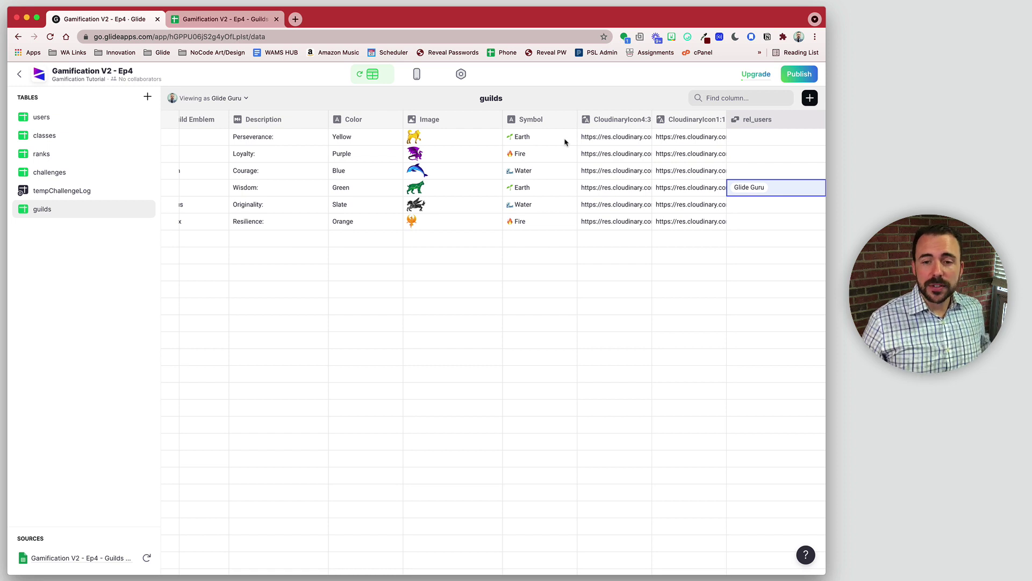
- Add a Rollup column labelled TotalXP to the guilds table, drawing on the XP column through rel_users, and save it
left_click(811, 98)
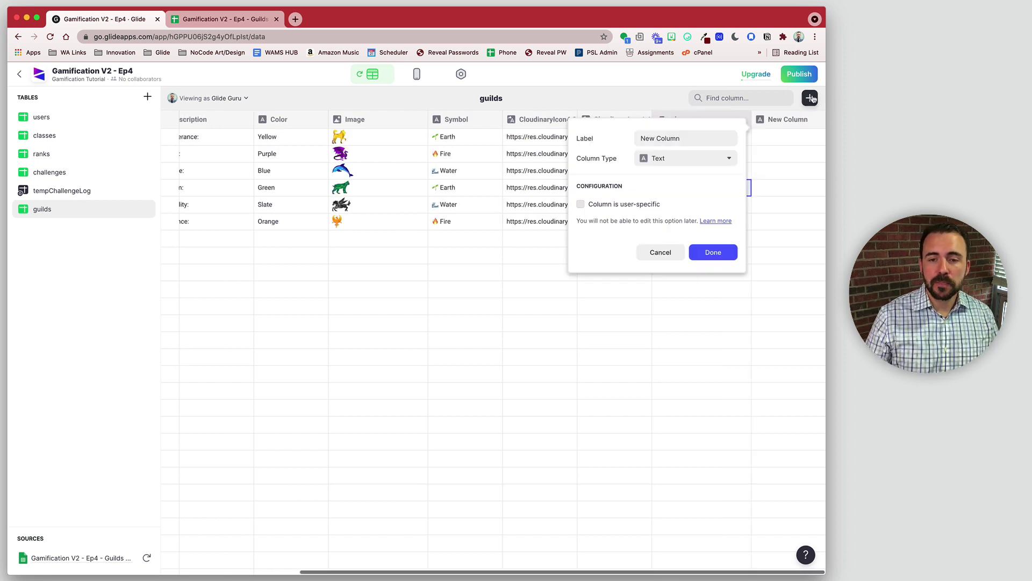
left_click_drag(681, 138, 593, 133)
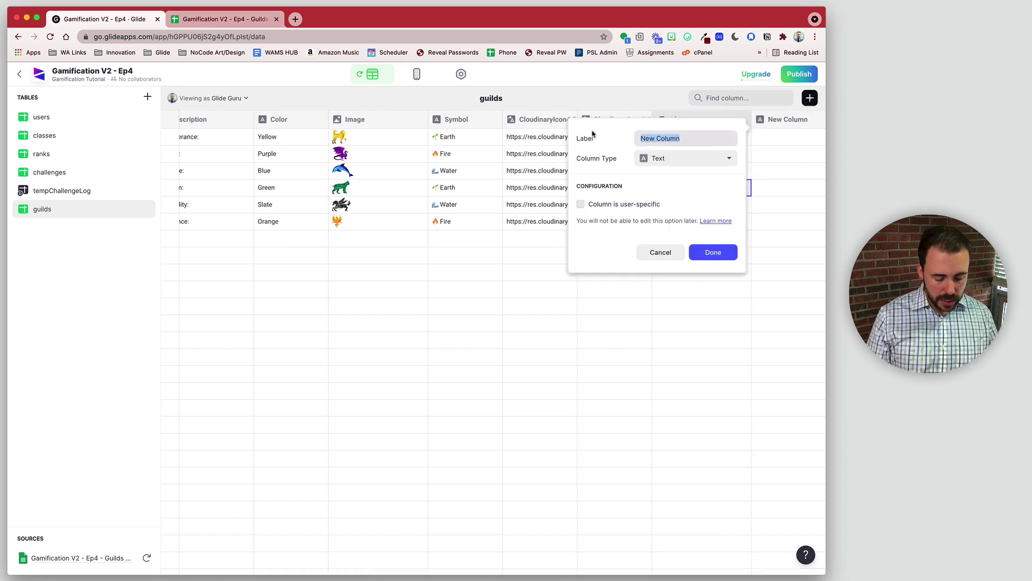
type("TotalXP")
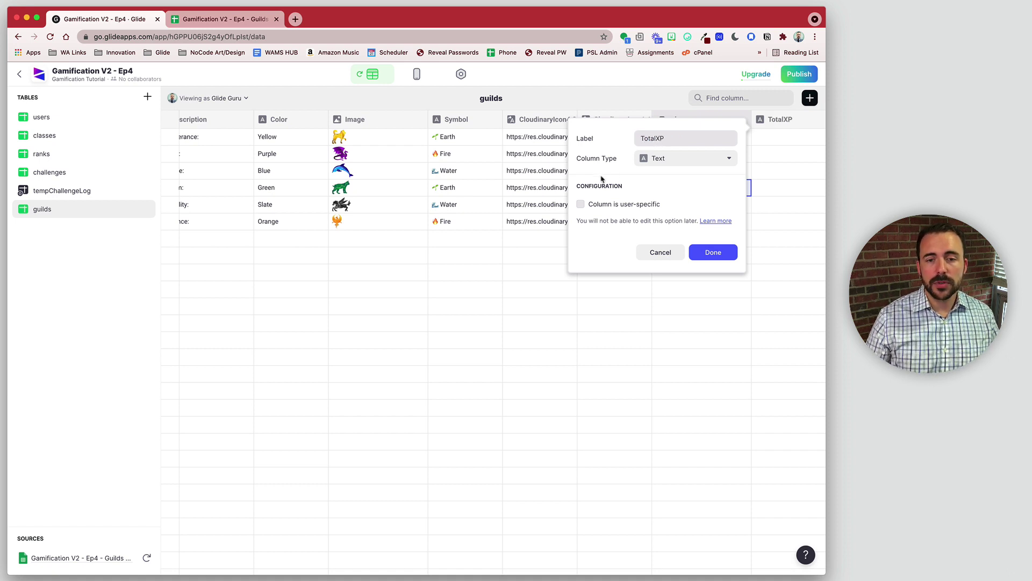
left_click(658, 159)
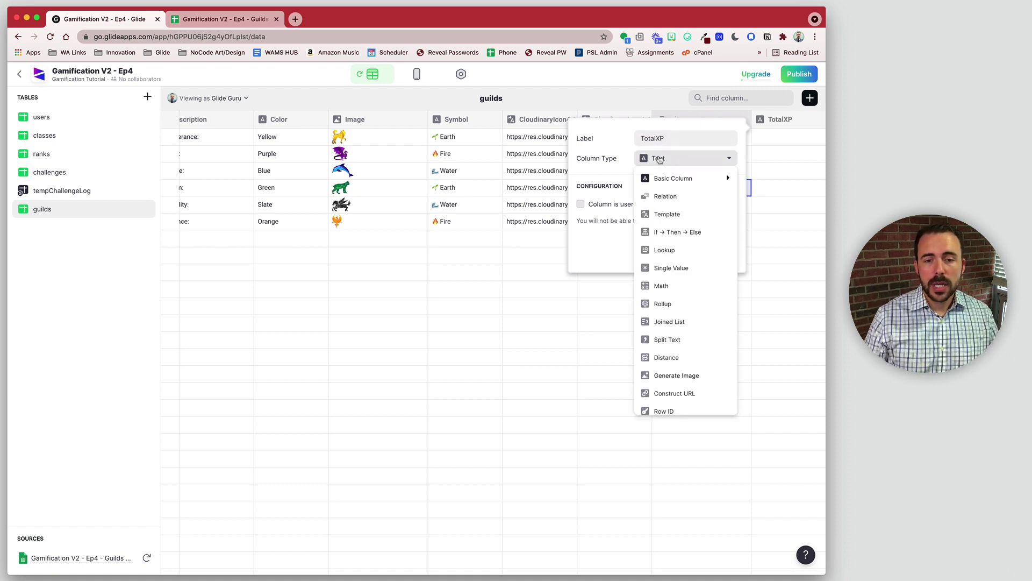
left_click(663, 305)
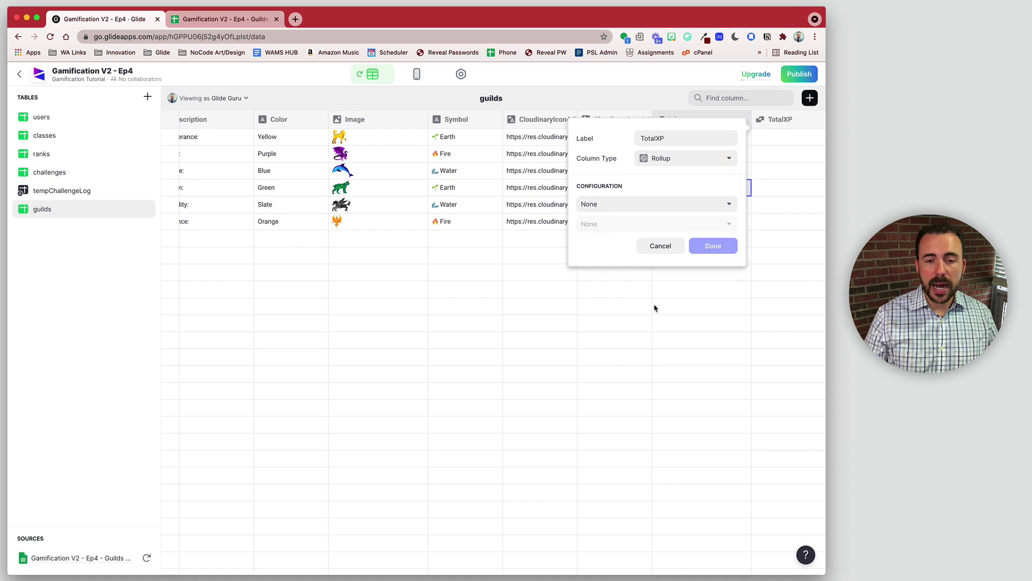
left_click(628, 205)
mouse_move(626, 348)
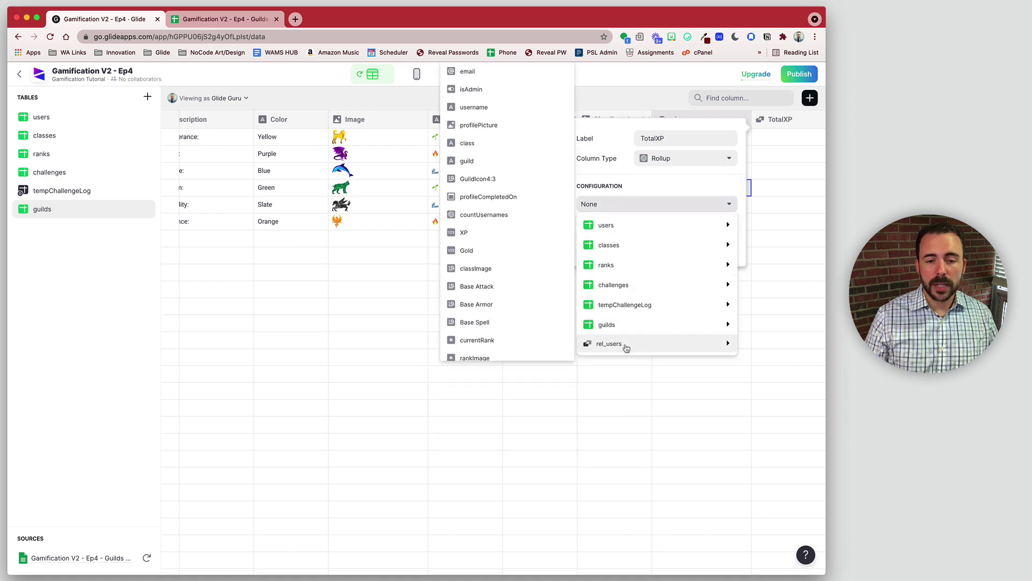
left_click(491, 234)
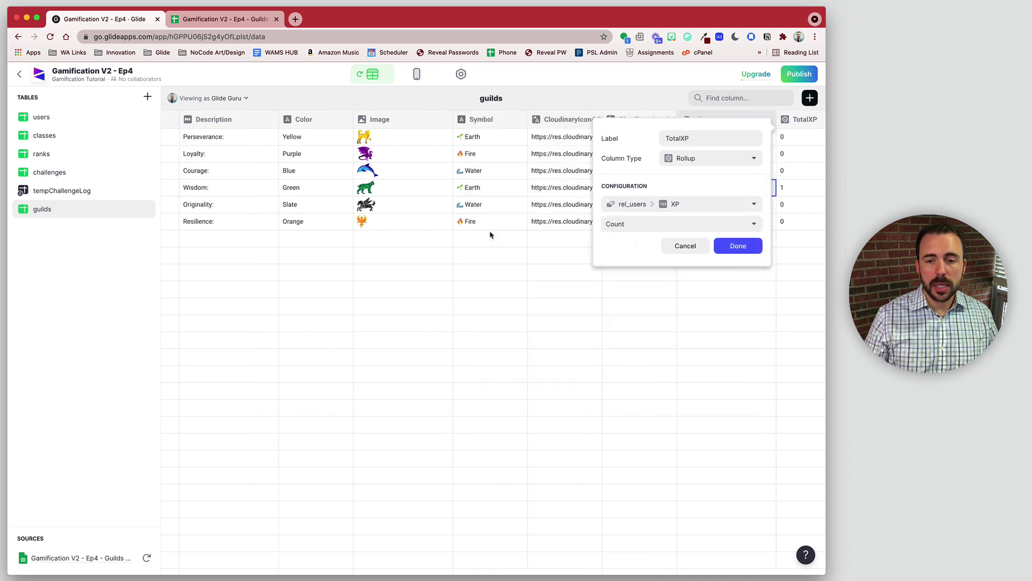
left_click(737, 247)
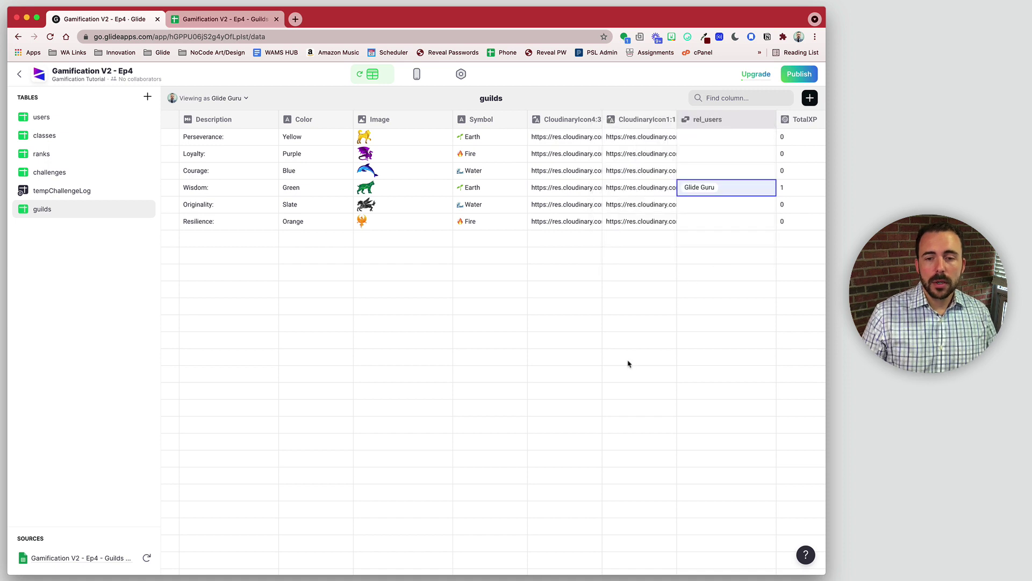
- Edit the TotalXP rollup to use Sum as its calculation and save the column
left_click(807, 121)
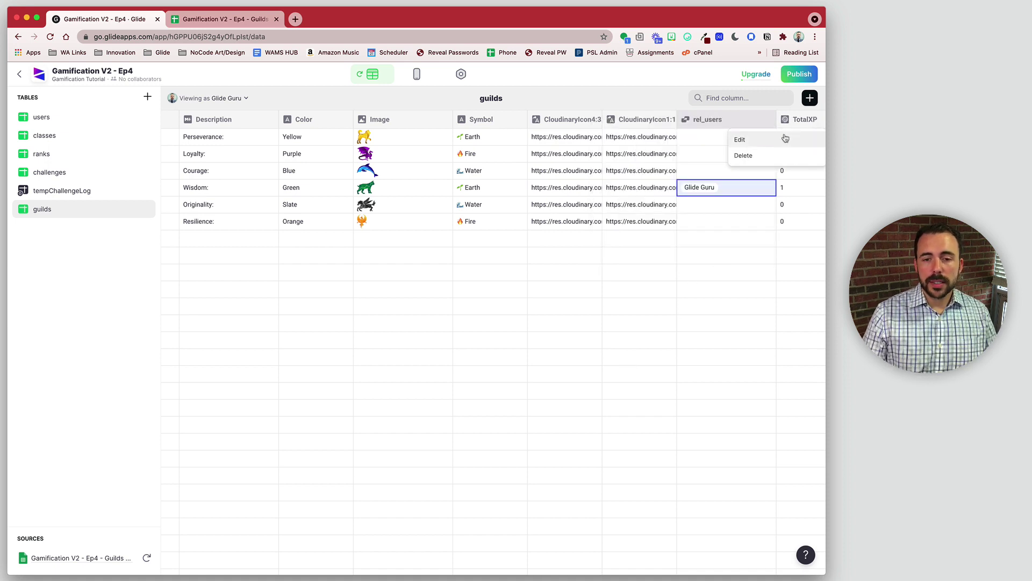
left_click(741, 139)
left_click(635, 224)
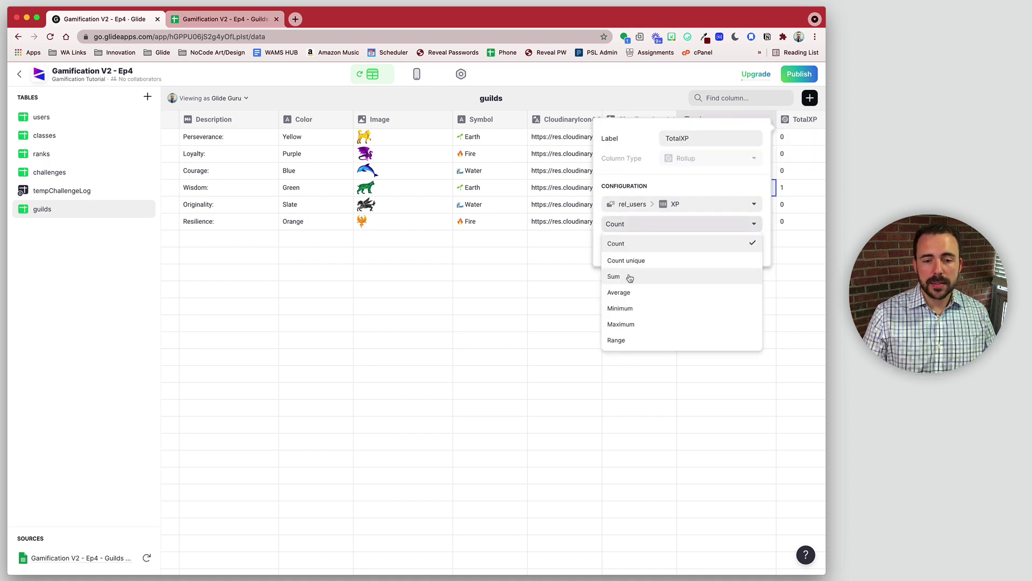
left_click(630, 275)
left_click(739, 248)
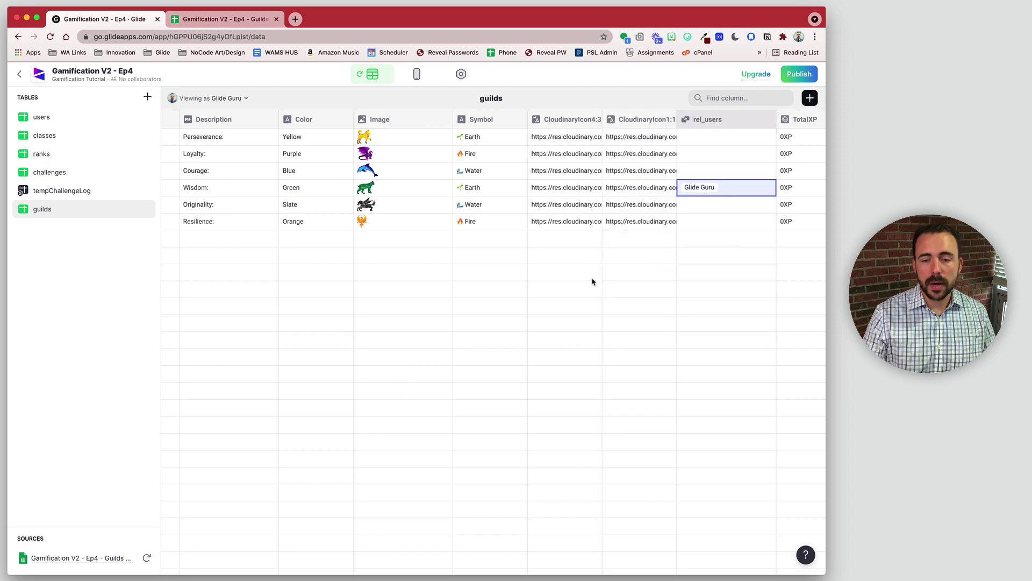
- Set the existing user's XP to 100 in the users table and check the TotalXP of their guild in the guilds table
left_click(47, 120)
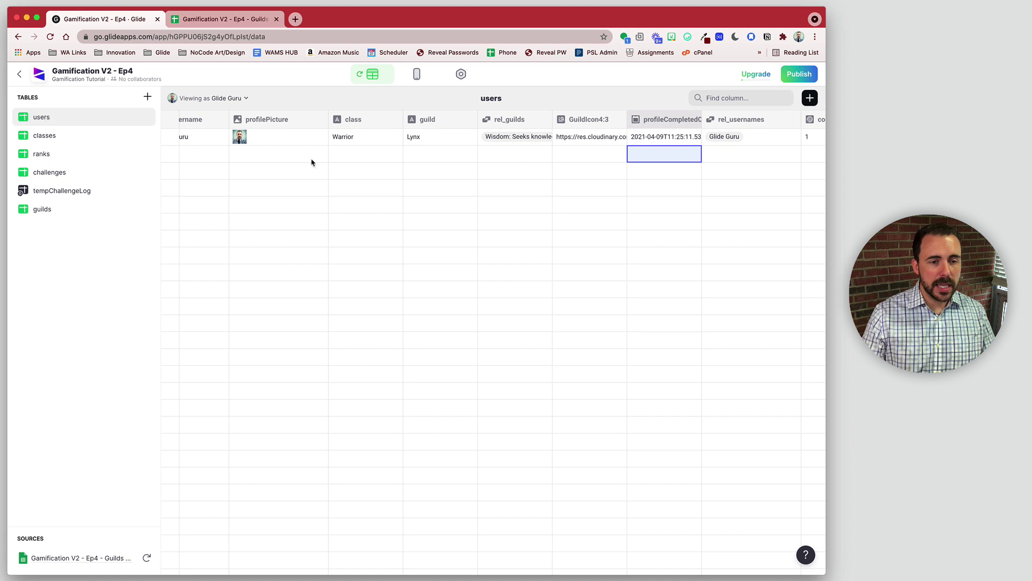
scroll(313, 161, "left", 3)
scroll(541, 145, "right", 10)
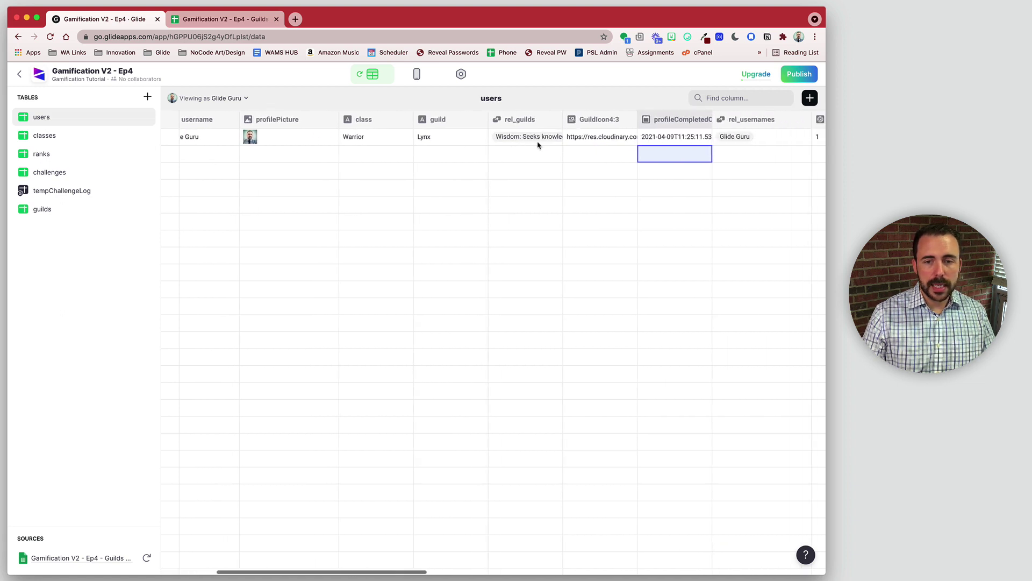
left_click(311, 139)
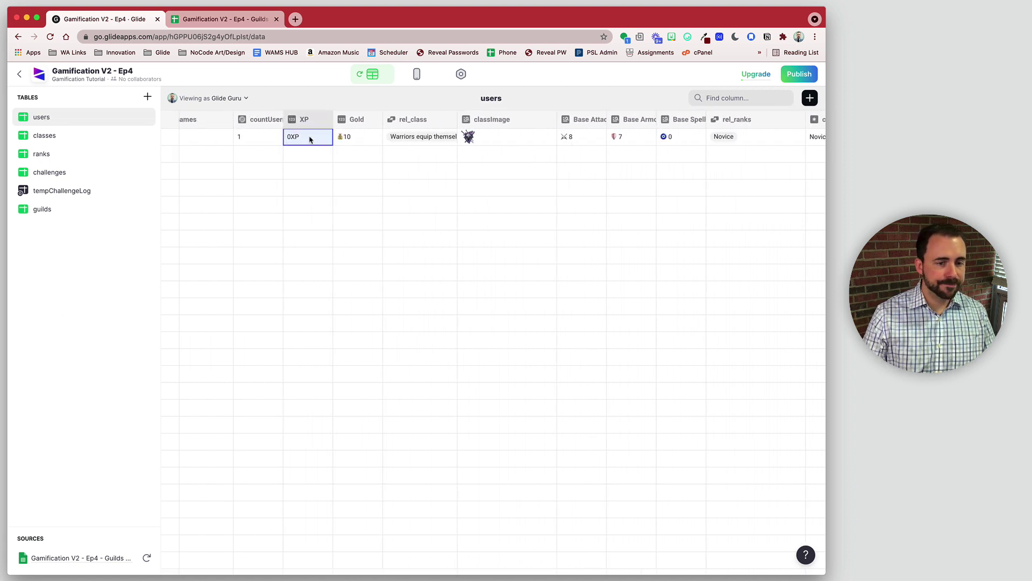
type("100")
key("Return")
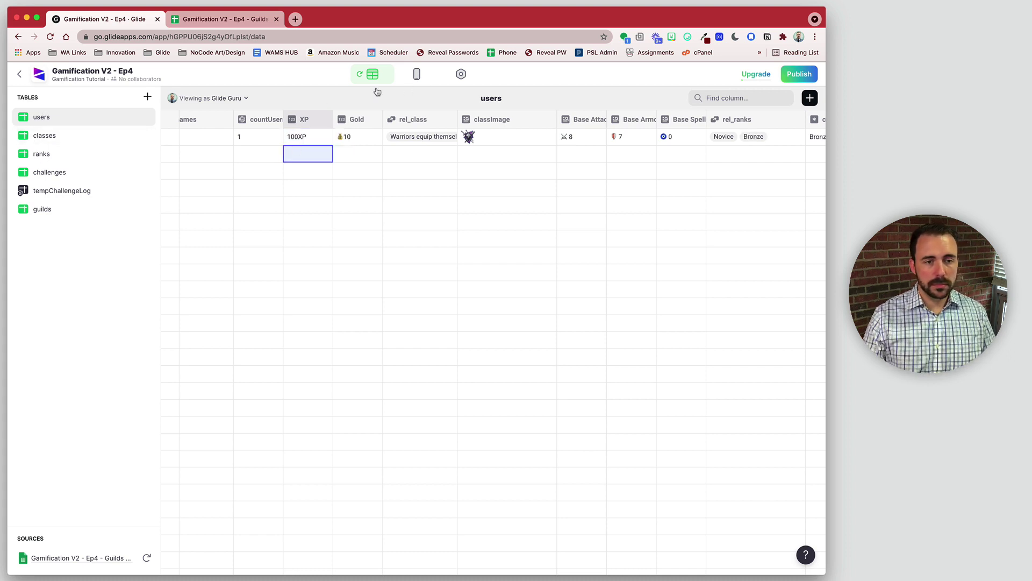
left_click(84, 210)
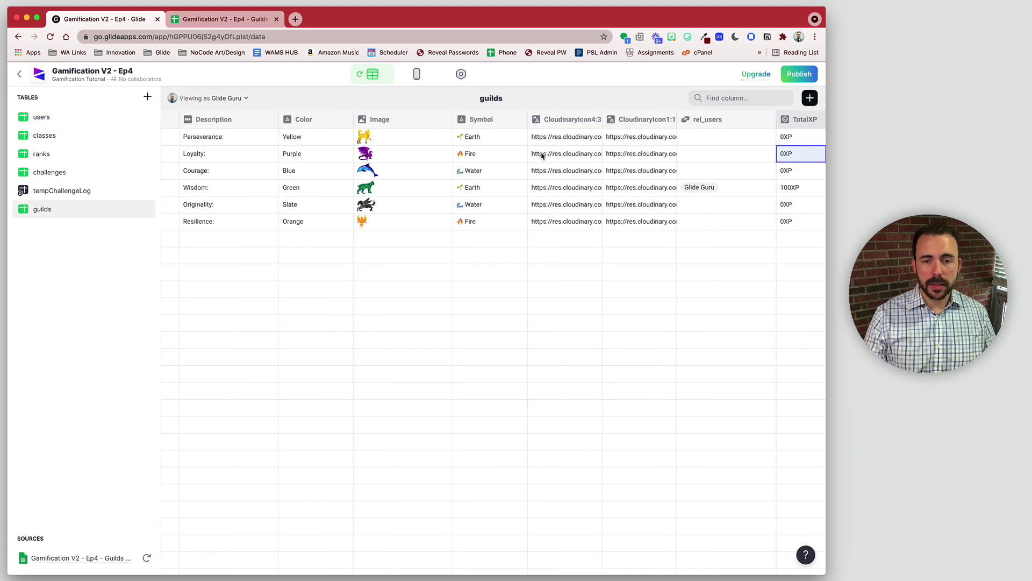
left_click(792, 187)
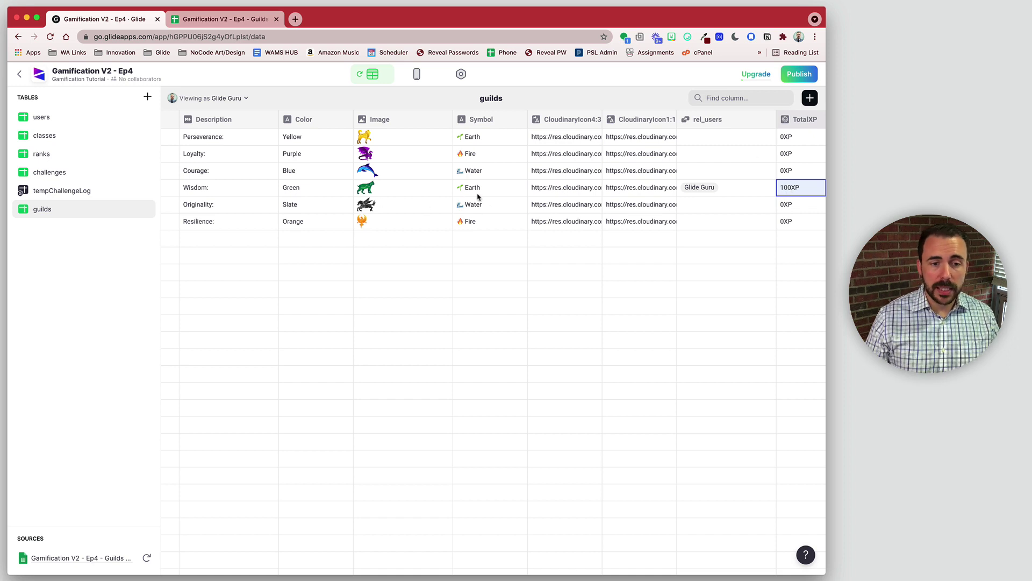
left_click(170, 188)
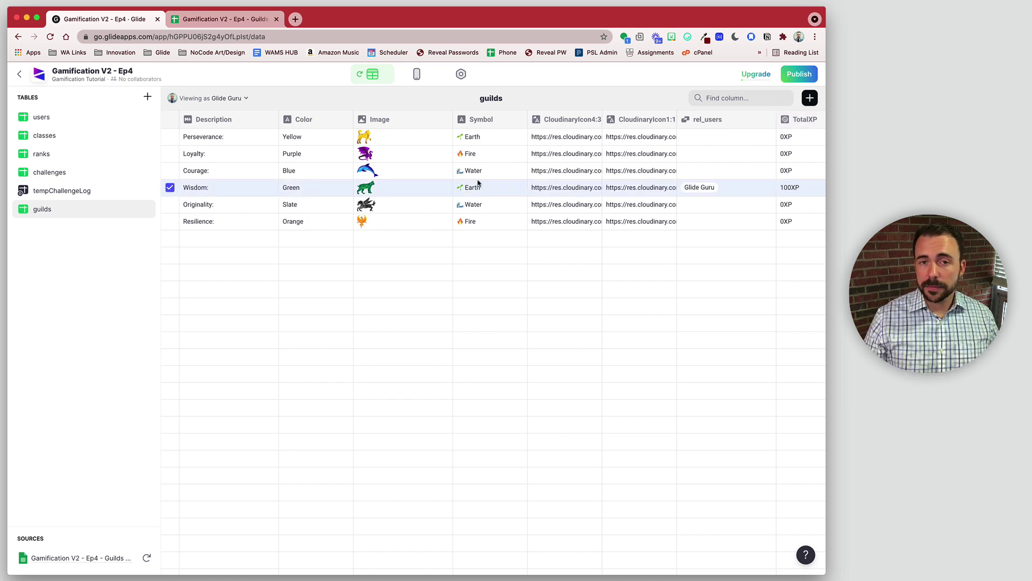
- Add a Rollup column labelled userCount to the guilds table that counts the email values through rel_users, and save it
left_click(810, 99)
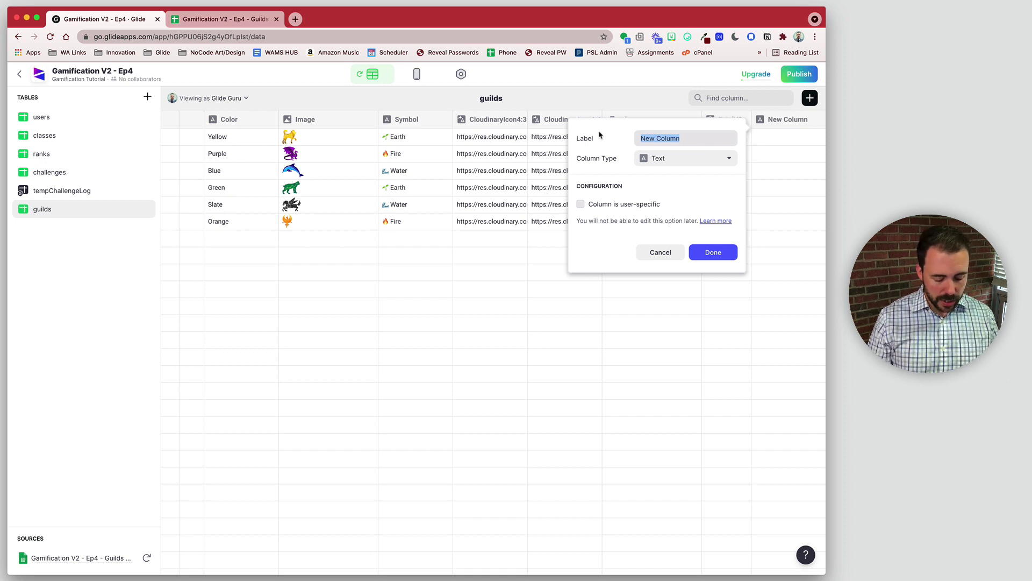
type("userCount")
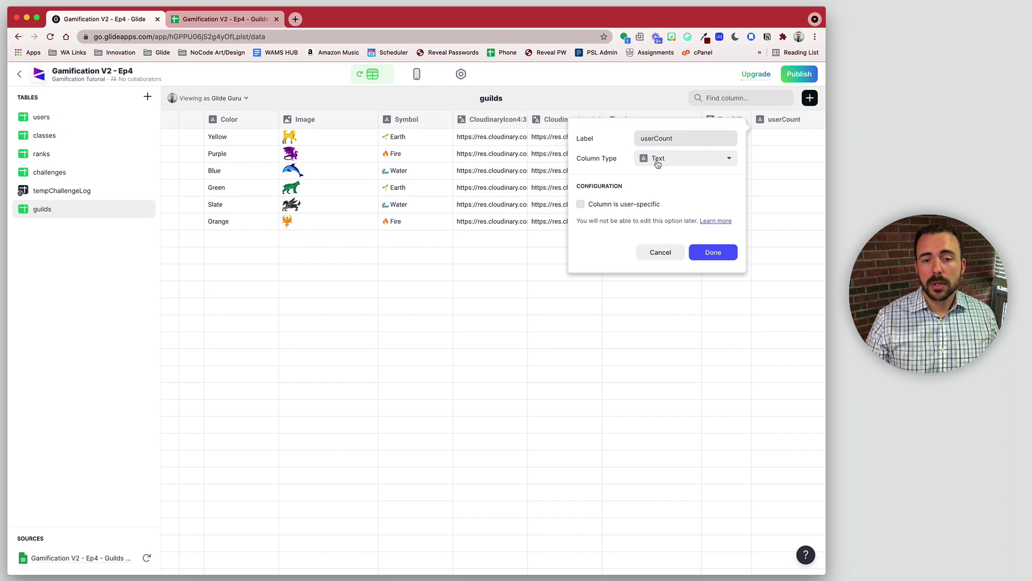
left_click(657, 161)
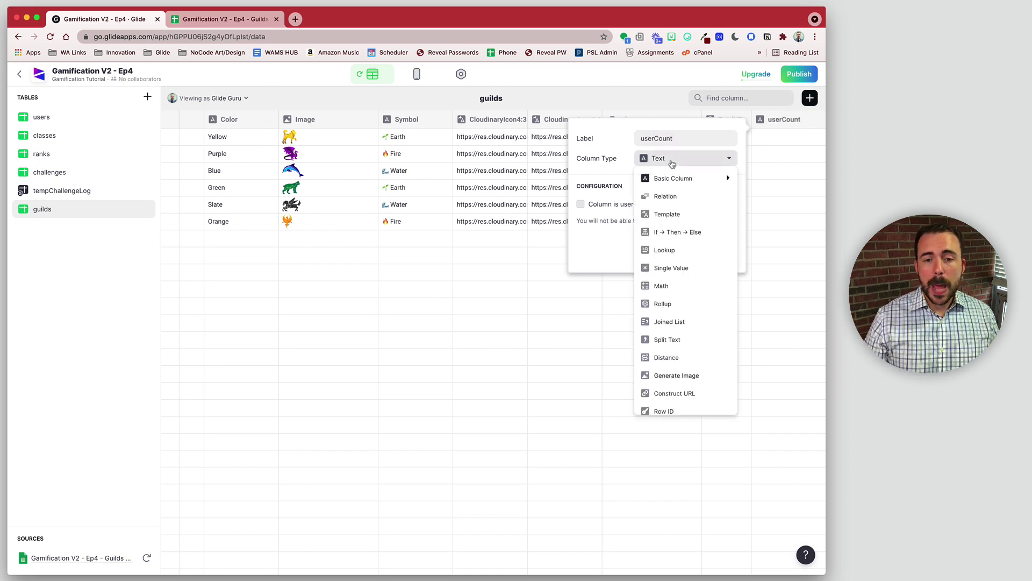
left_click(679, 304)
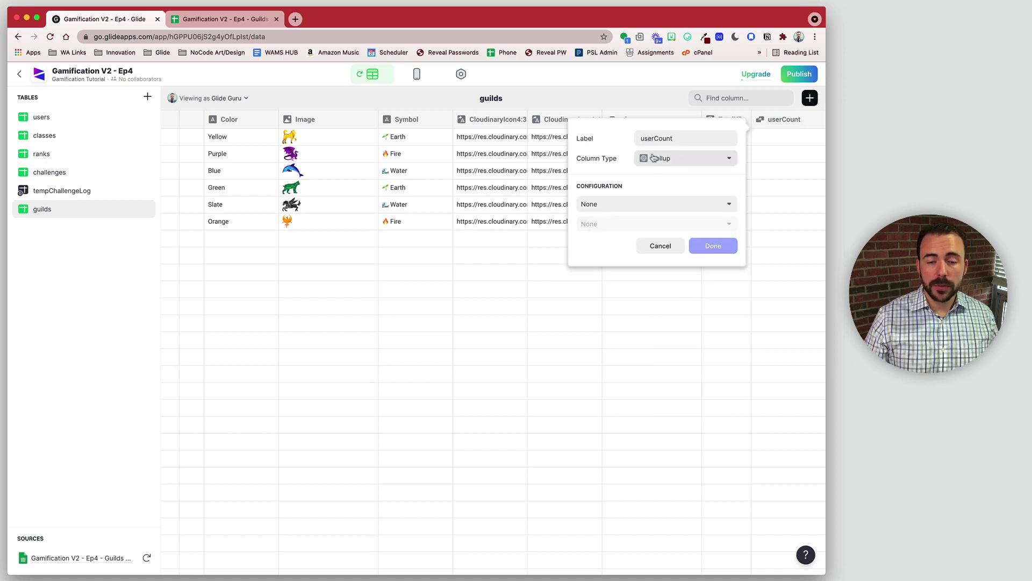
left_click(635, 211)
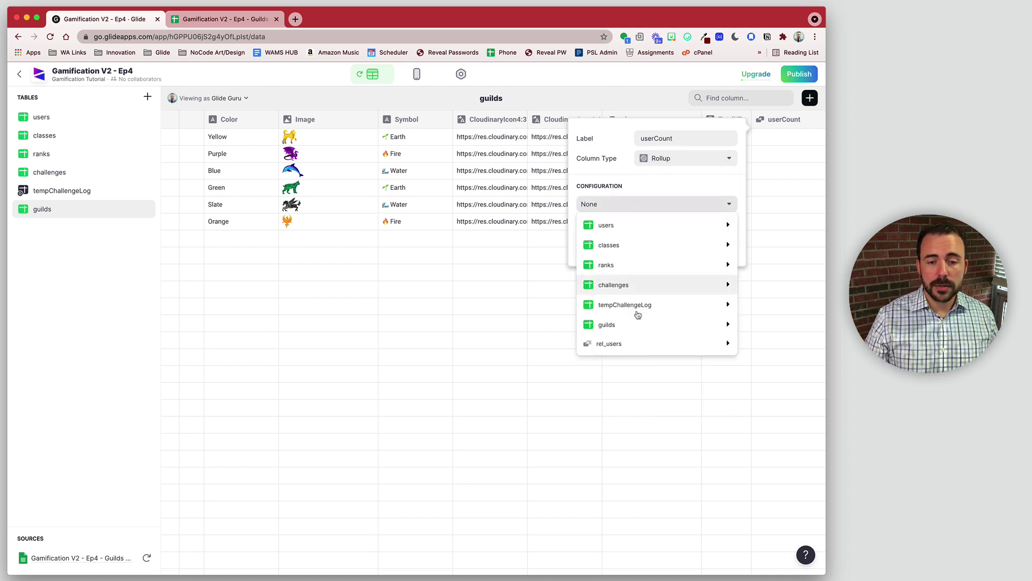
mouse_move(609, 344)
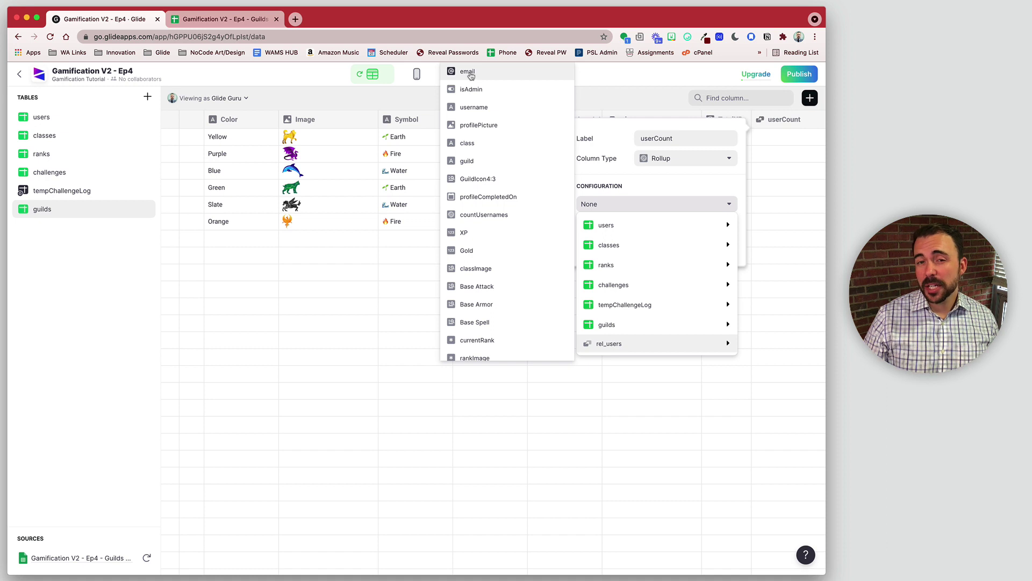
left_click(471, 76)
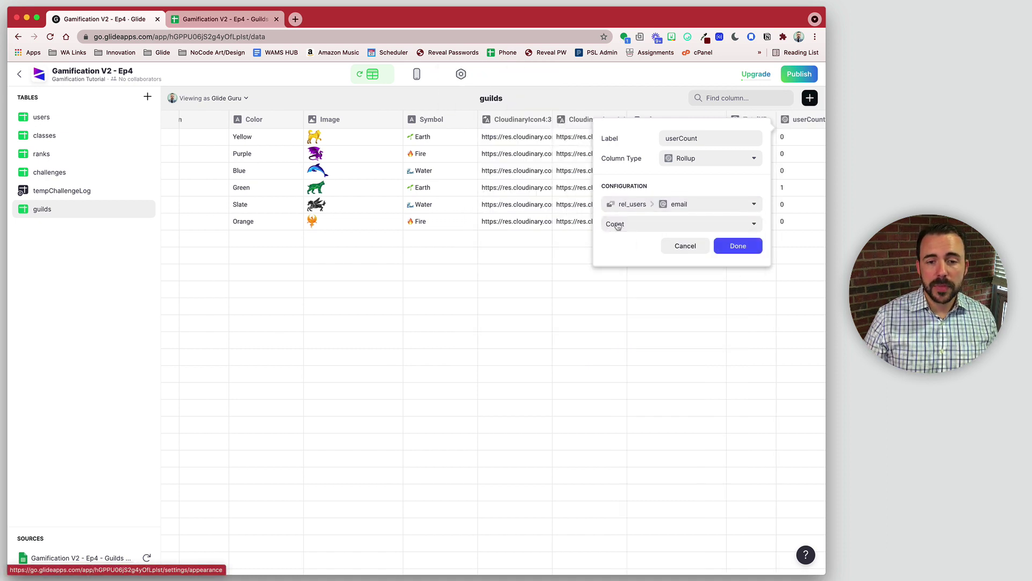
left_click(746, 247)
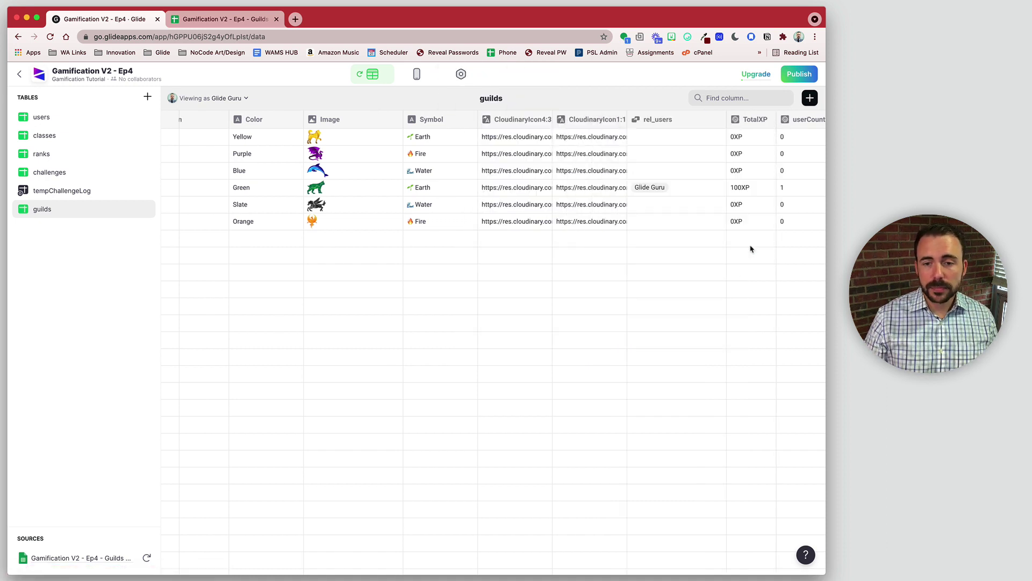
- Add another column to the guilds table labelled AvgXP with the Math column type
left_click(809, 98)
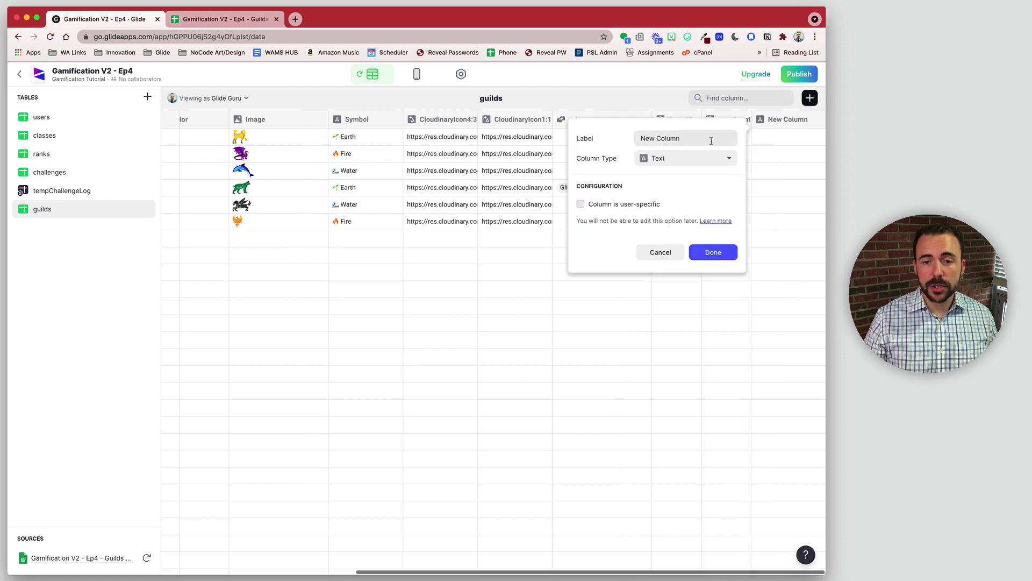
type("A")
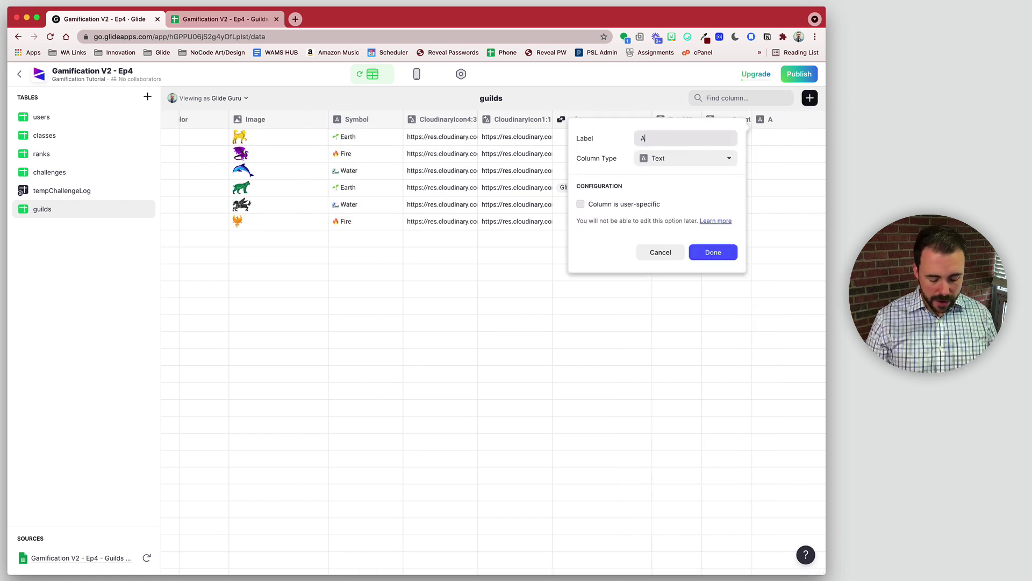
type("vgXP")
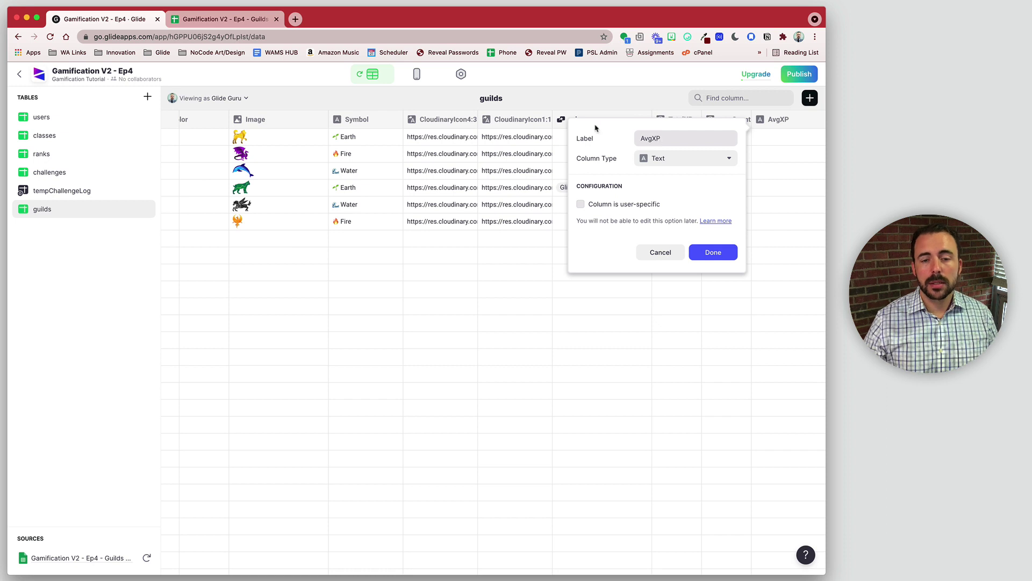
left_click(691, 158)
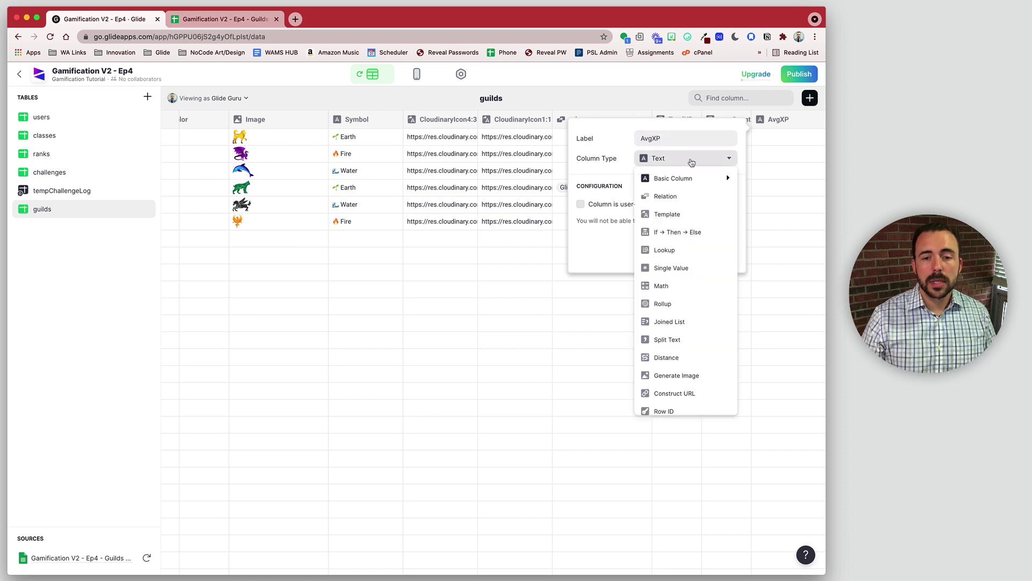
left_click(678, 286)
- Enter the AvgXP formula t/u, dividing TotalXP by userCount, set its precision to 1, and save the column
left_click(642, 203)
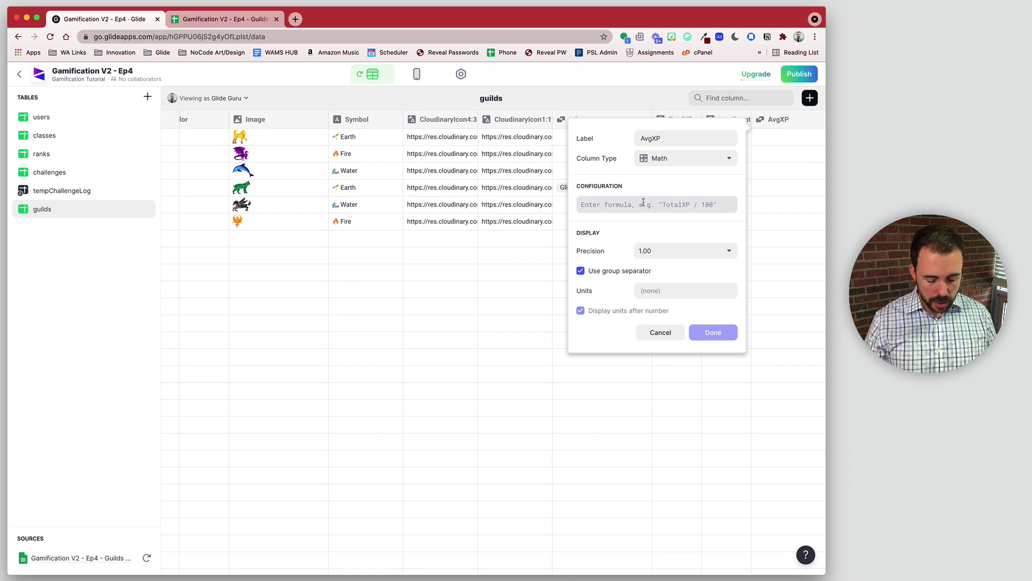
type("t/")
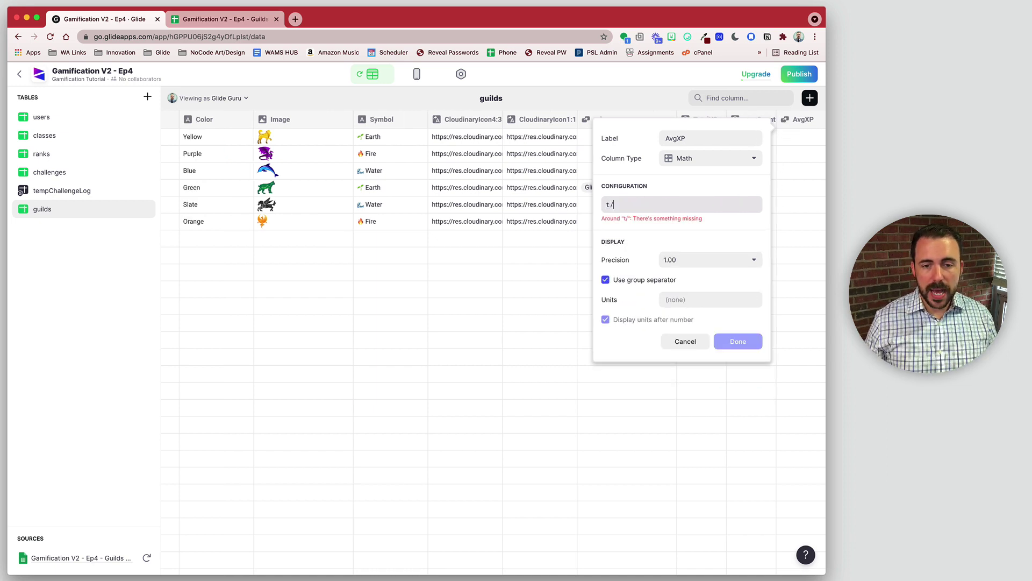
type("u")
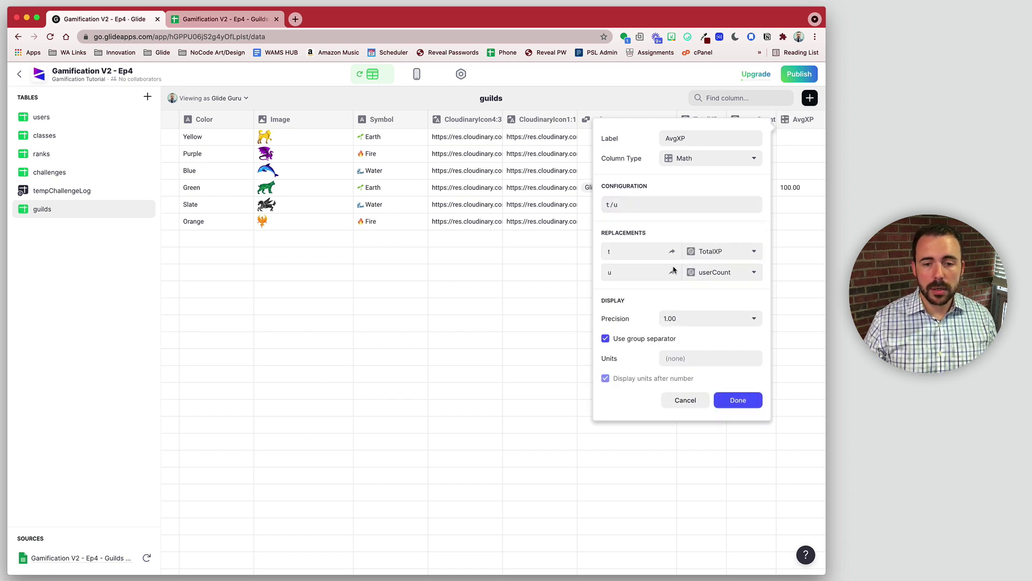
left_click(692, 319)
left_click(689, 336)
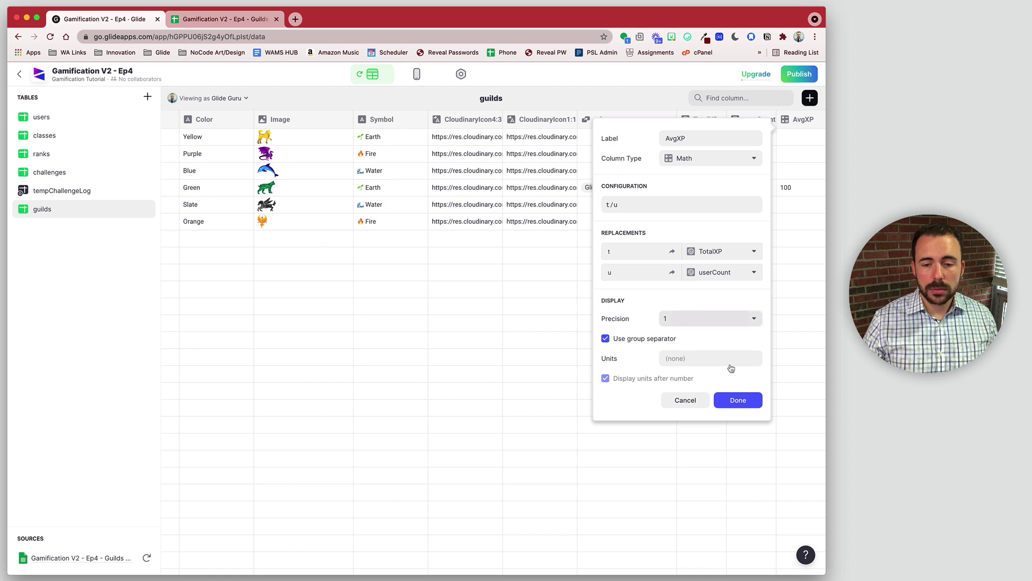
left_click(738, 401)
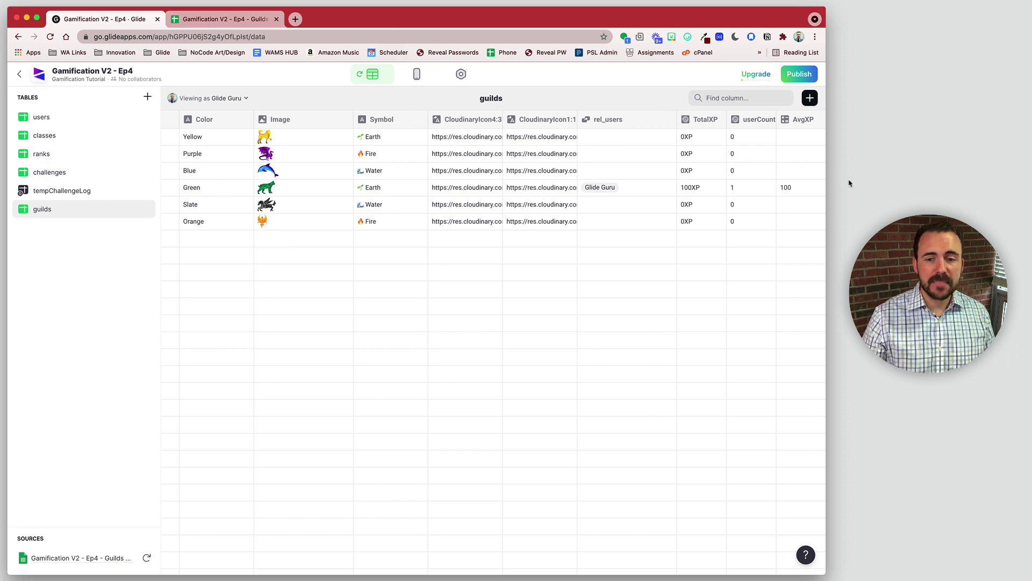
- Add a column labelled LeadingXP to the guilds table with the Rollup column type
left_click(785, 193)
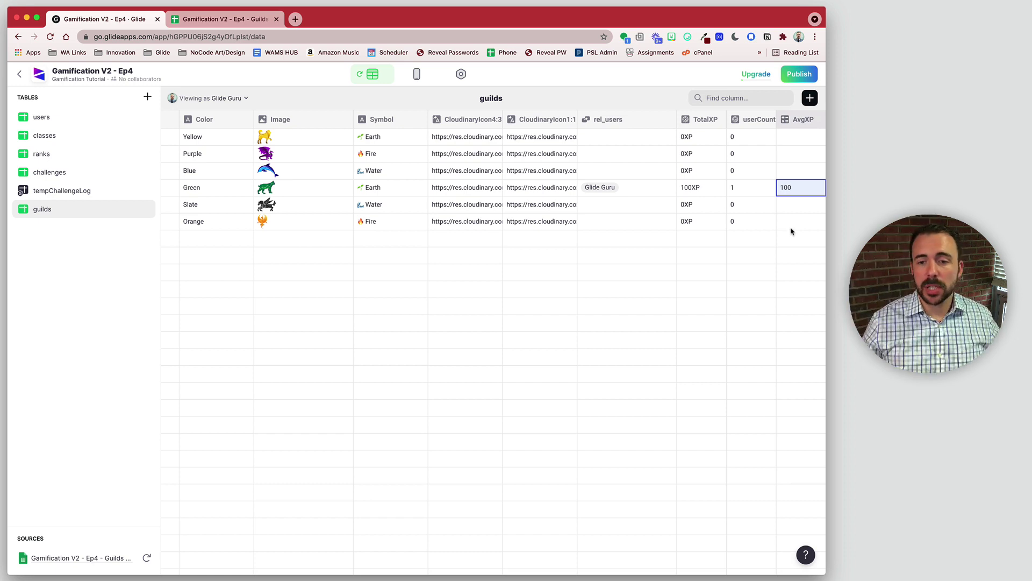
left_click(810, 99)
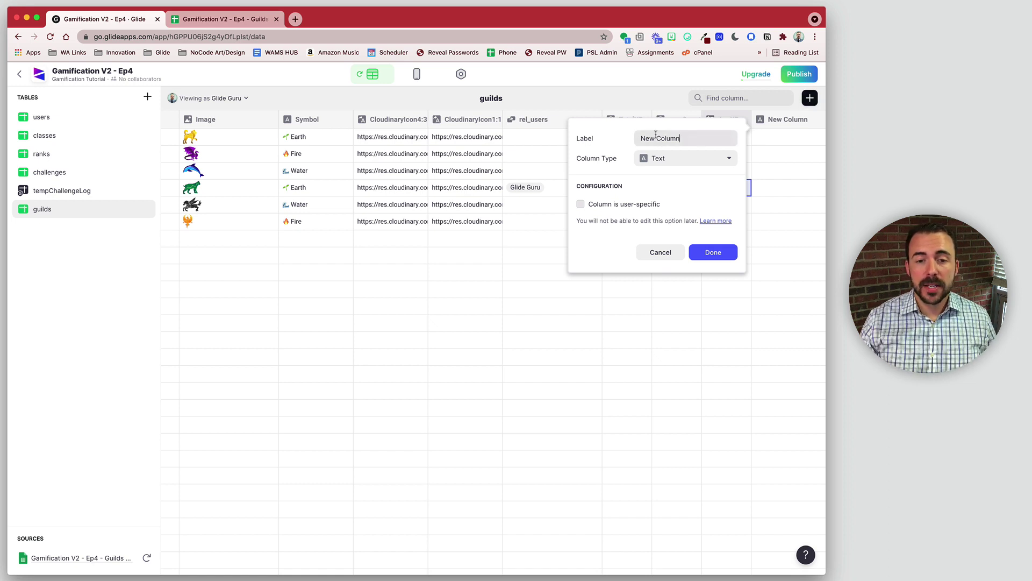
left_click(586, 134)
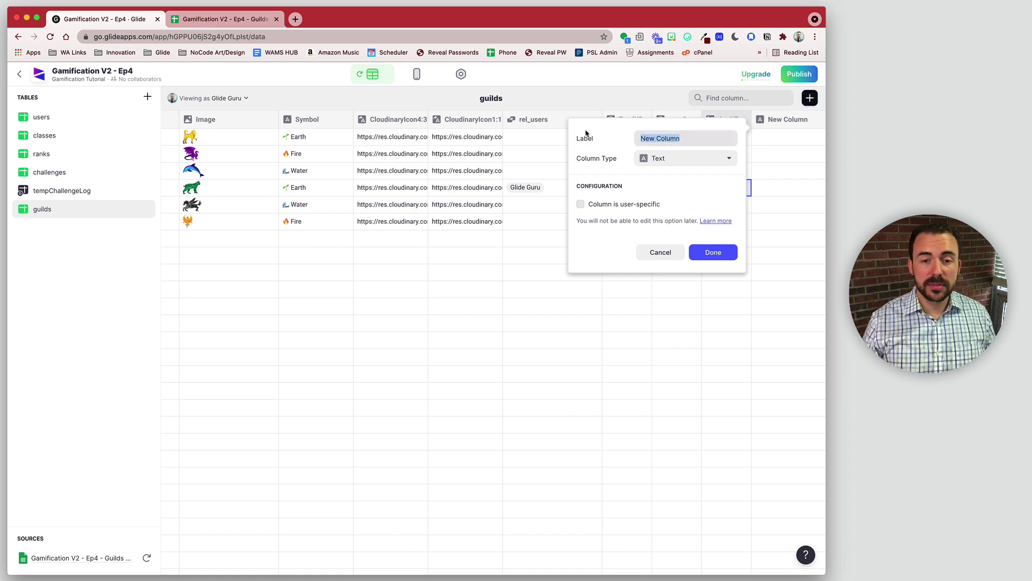
type("Lea")
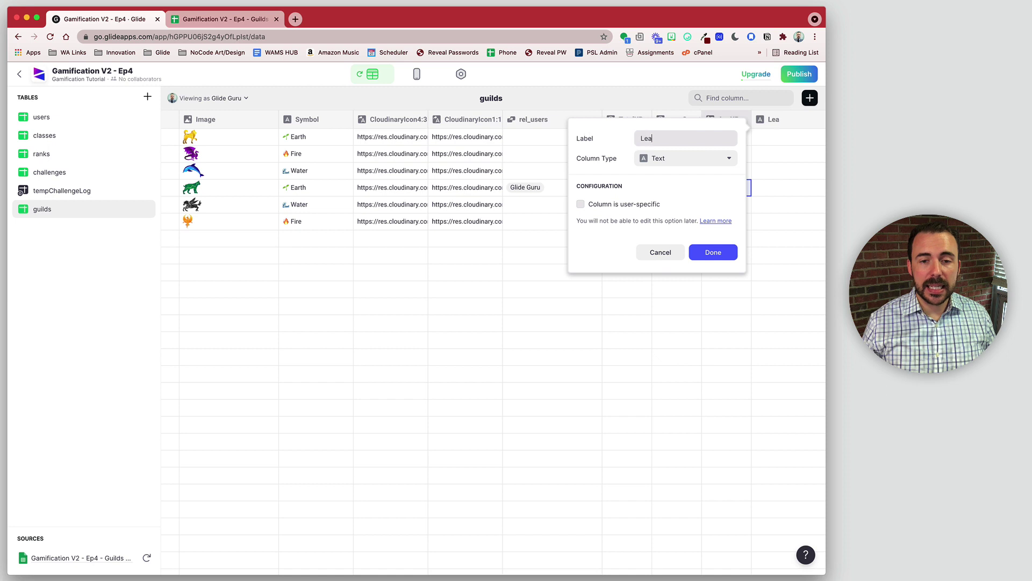
type("dingXP")
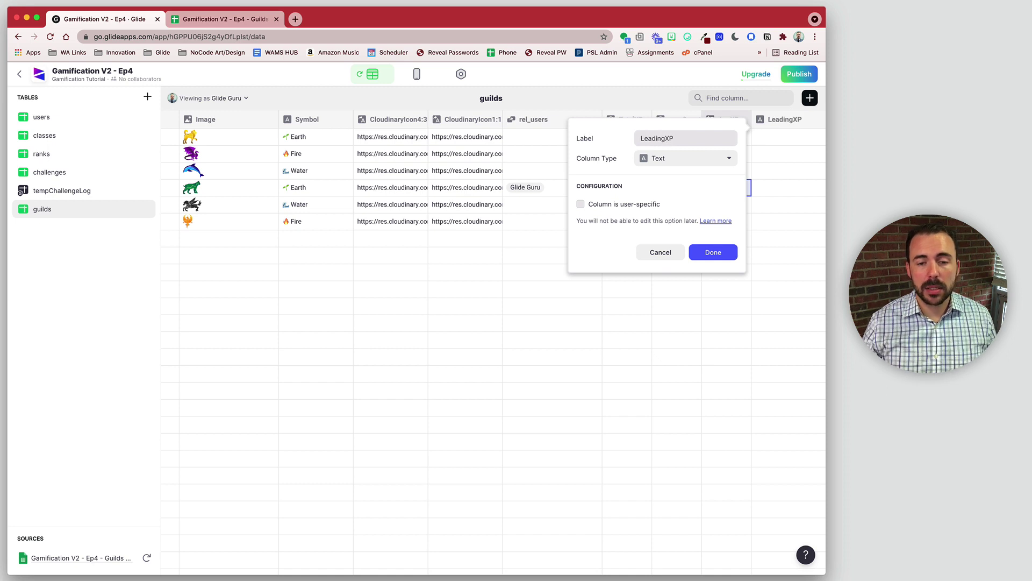
left_click(677, 161)
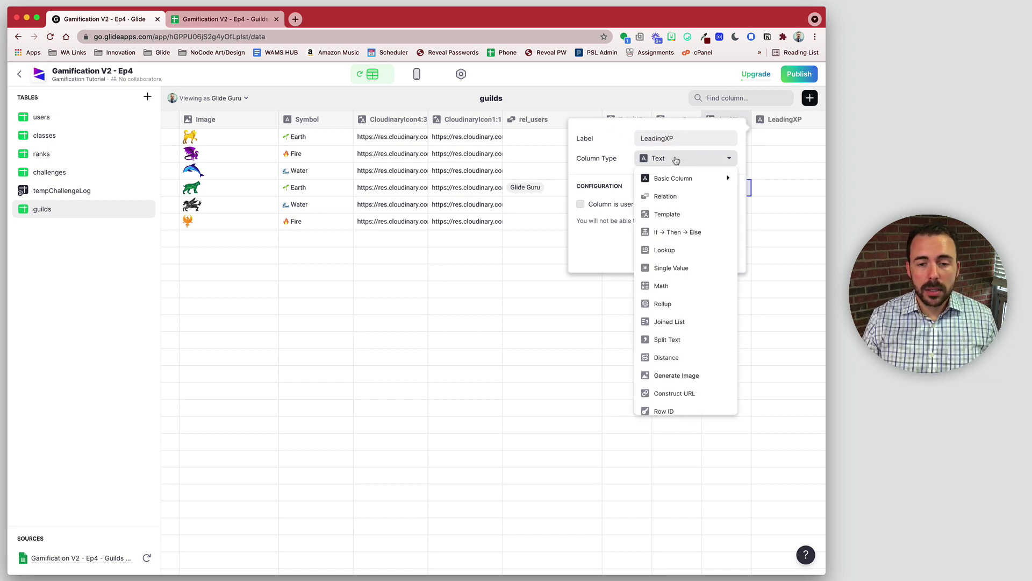
left_click(660, 309)
- Configure the LeadingXP rollup to return the Maximum of AvgXP across the guilds table, and save the column
left_click(625, 205)
mouse_move(618, 326)
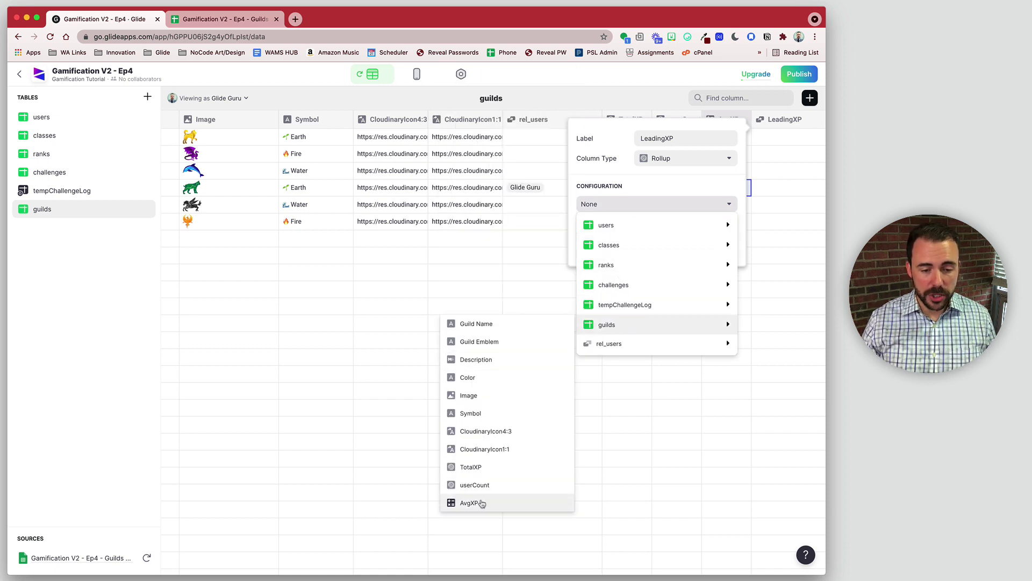
left_click(480, 503)
left_click(626, 225)
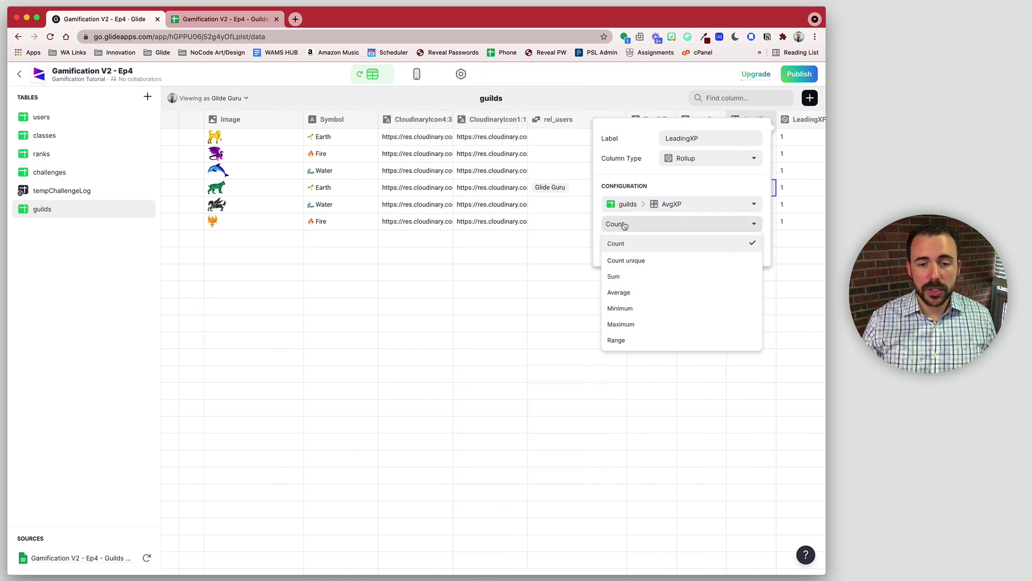
left_click(624, 327)
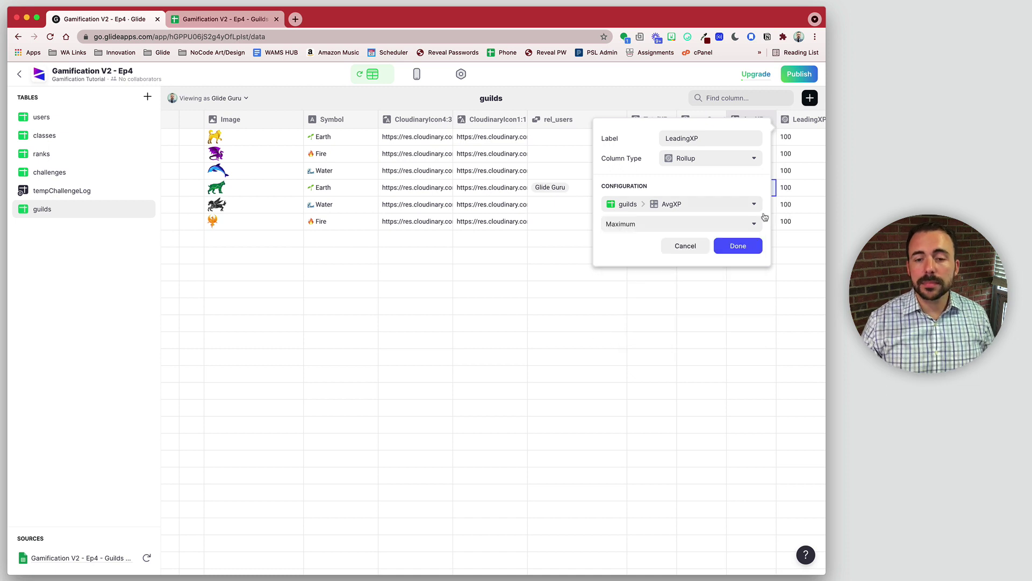
left_click(748, 244)
left_click(795, 187)
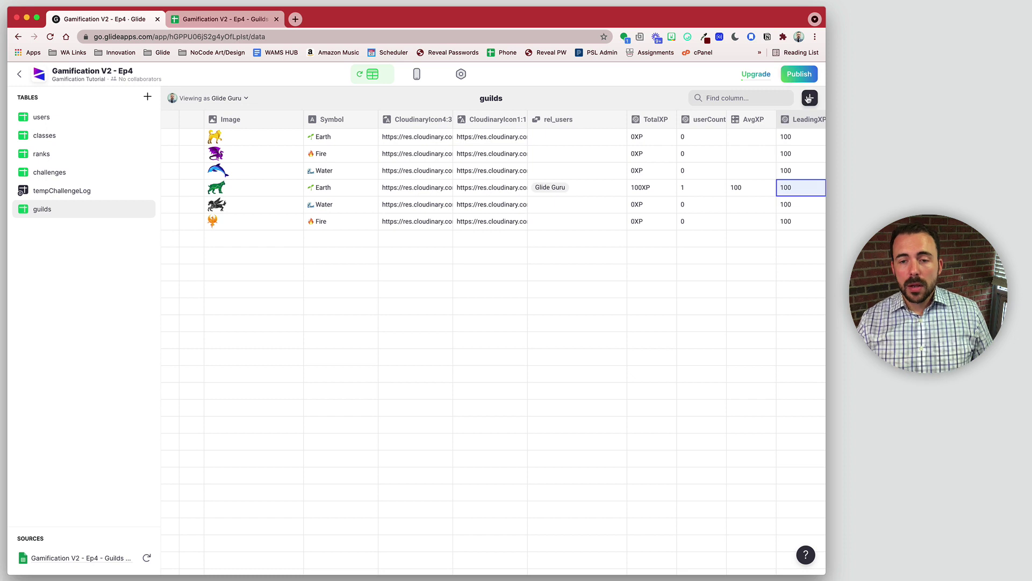
- Add another guilds column labelled isLeader with the If → Then → Else column type
left_click(809, 97)
left_click_drag(683, 139, 606, 133)
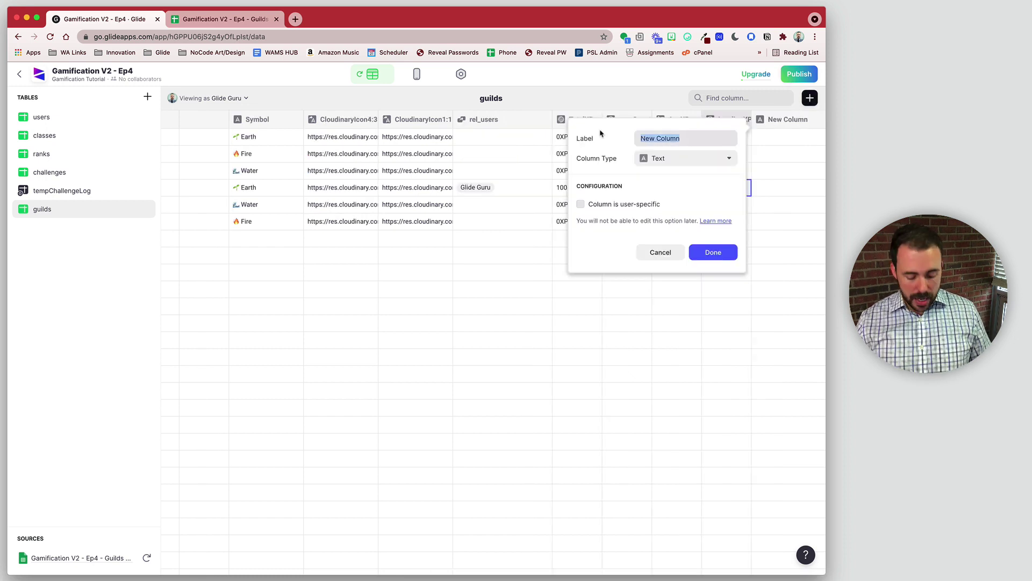
type("isLeader")
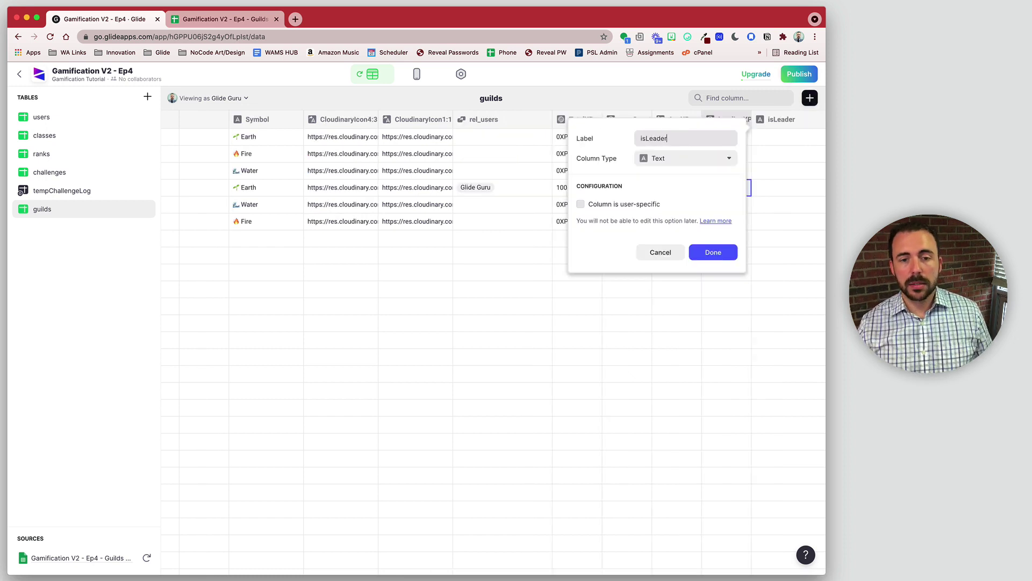
left_click(652, 158)
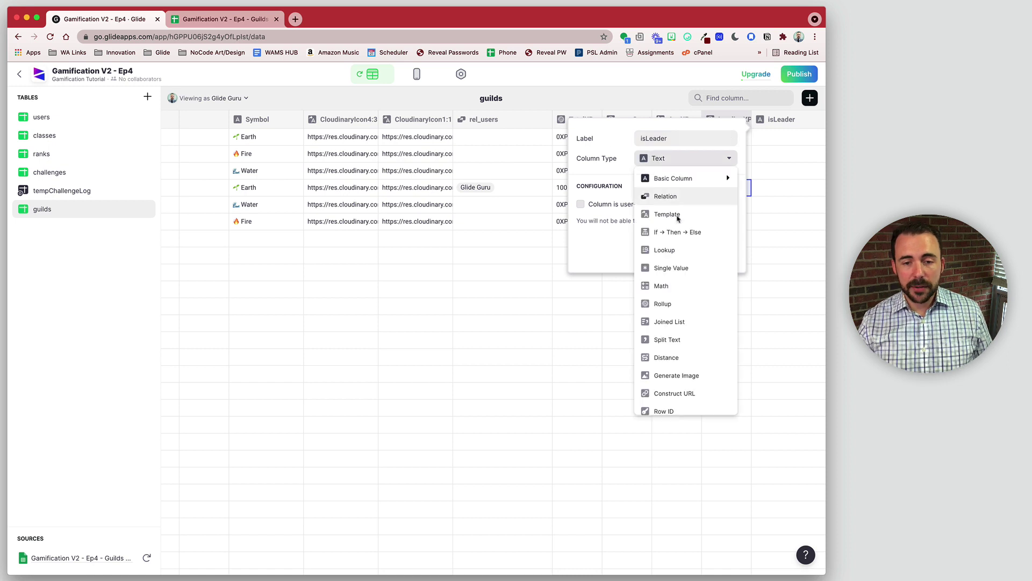
left_click(683, 235)
- Set the isLeader condition to check whether AvgXP equals LeadingXP
left_click(654, 207)
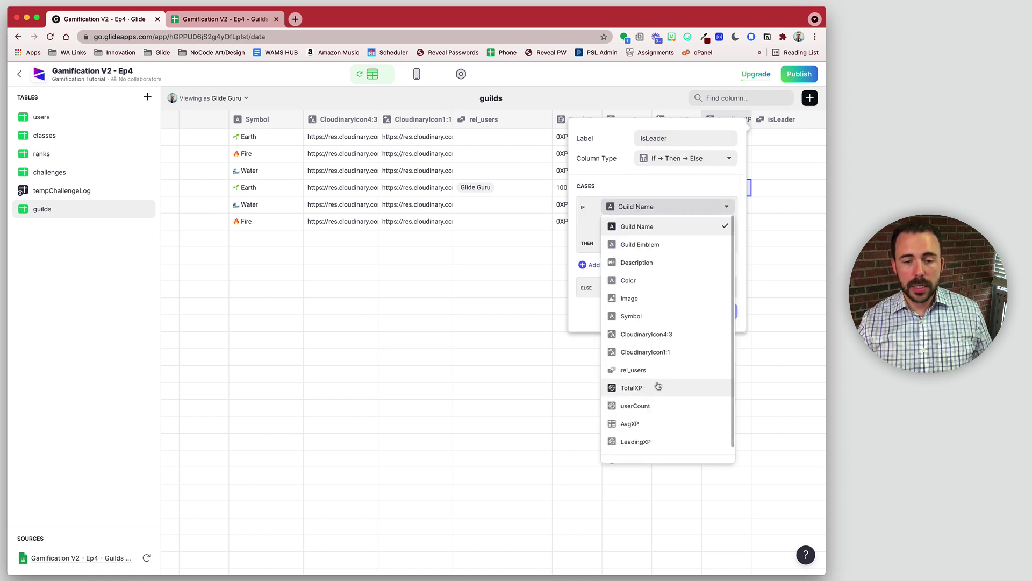
left_click(627, 428)
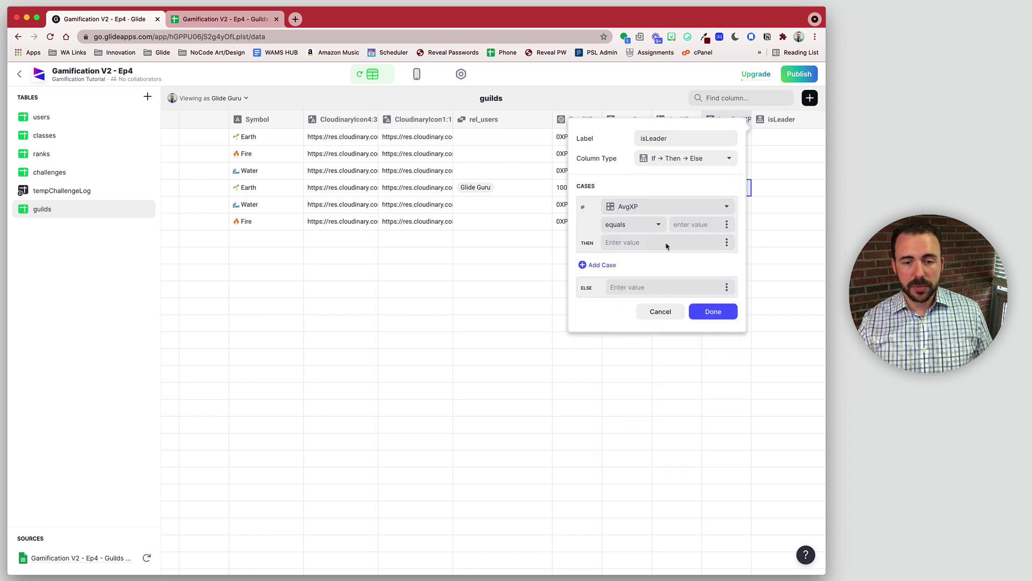
left_click(726, 225)
scroll(713, 397, "down", 3)
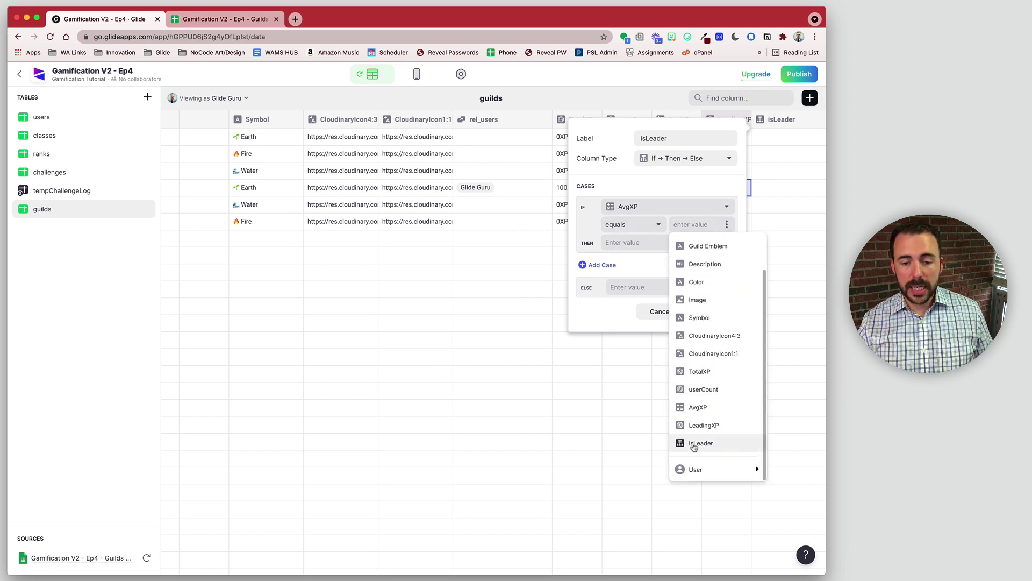
left_click(711, 426)
- Set the isLeader column to return true when the condition matches and false otherwise
left_click(620, 244)
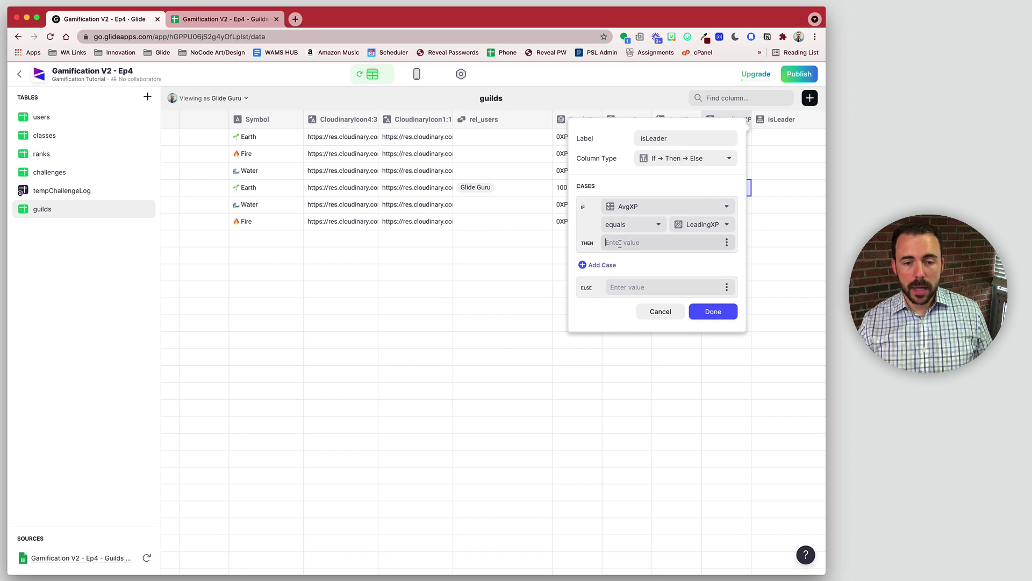
type("true")
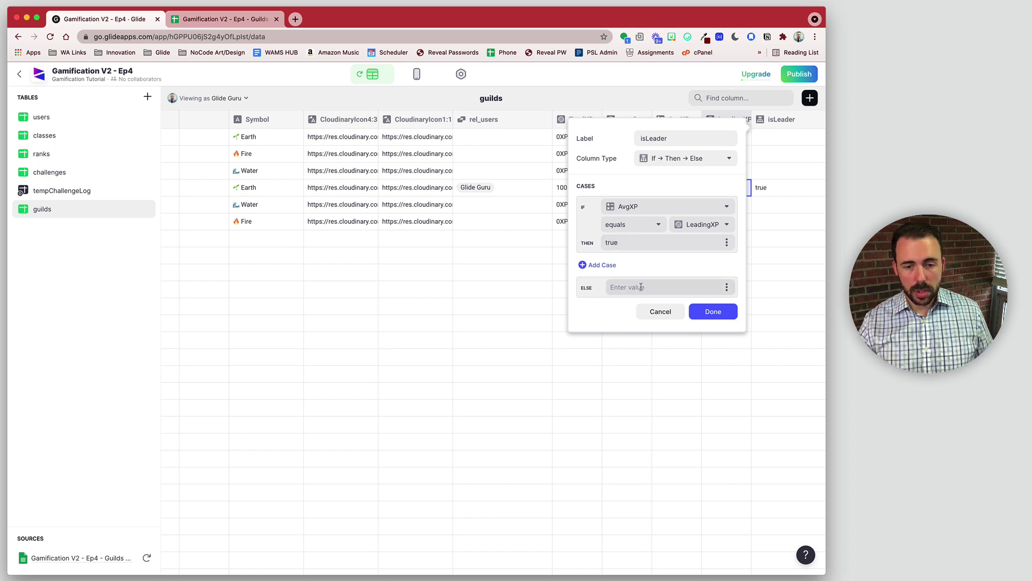
left_click(641, 287)
type("false")
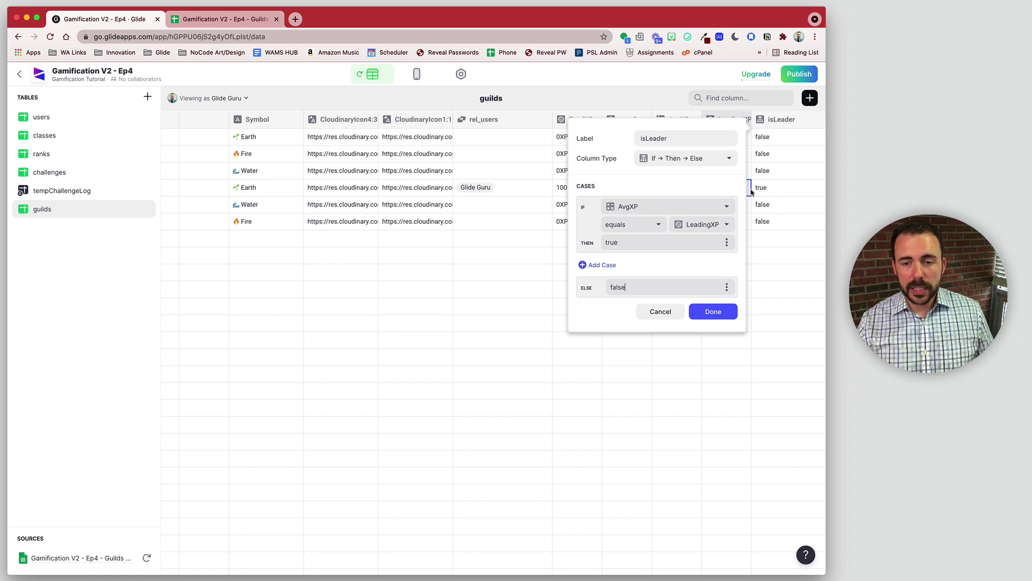
- Make isLeader return Leader when the condition matches, leave the else value empty, and save the column
left_click_drag(635, 242, 582, 238)
type("Leader")
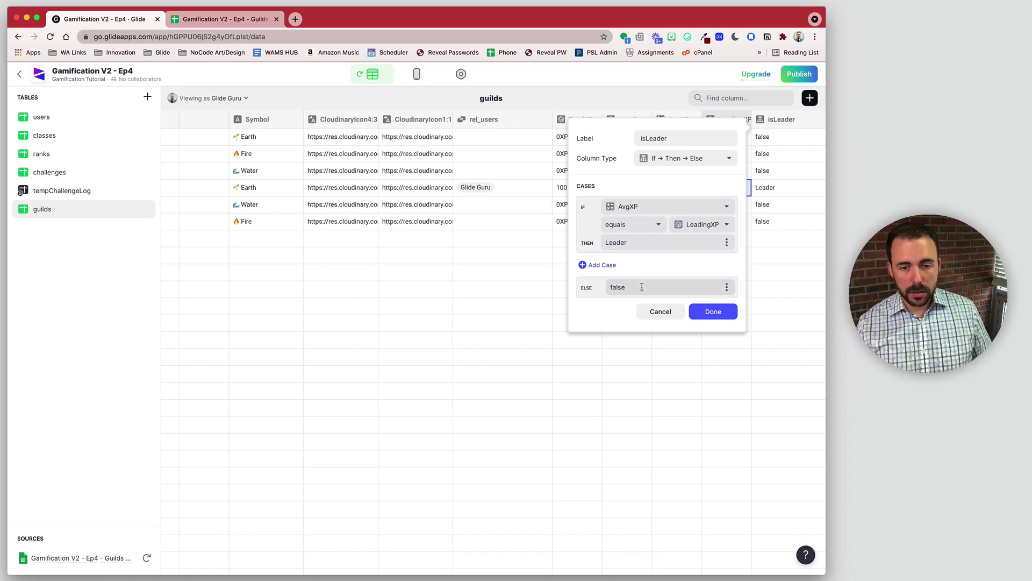
left_click_drag(641, 287, 561, 279)
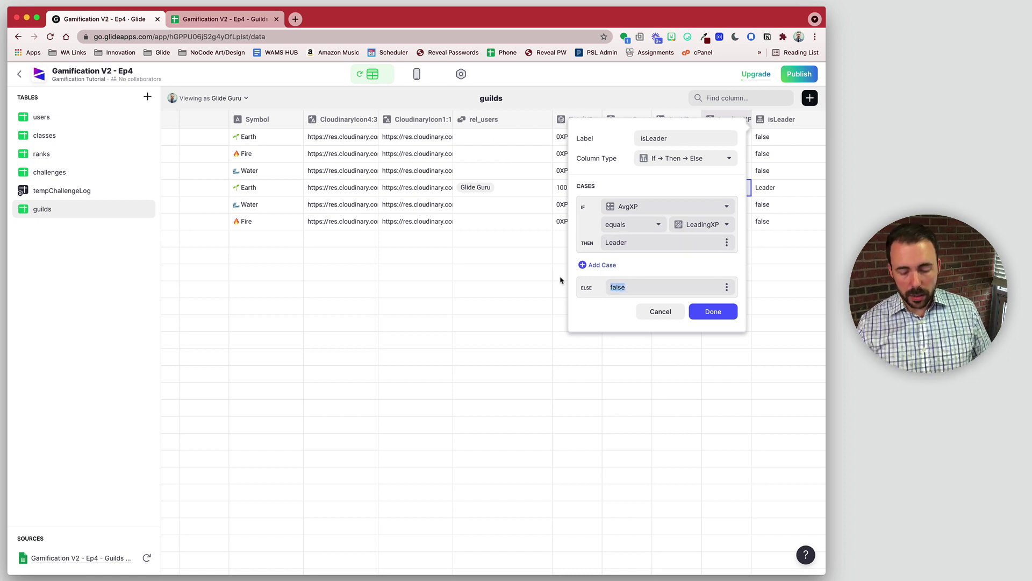
key("BackSpace")
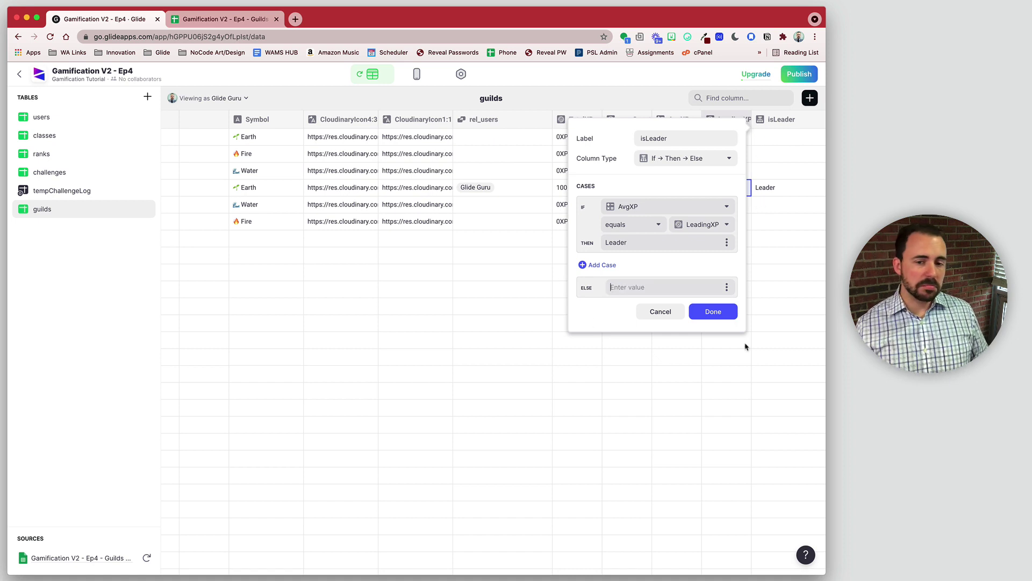
left_click(708, 314)
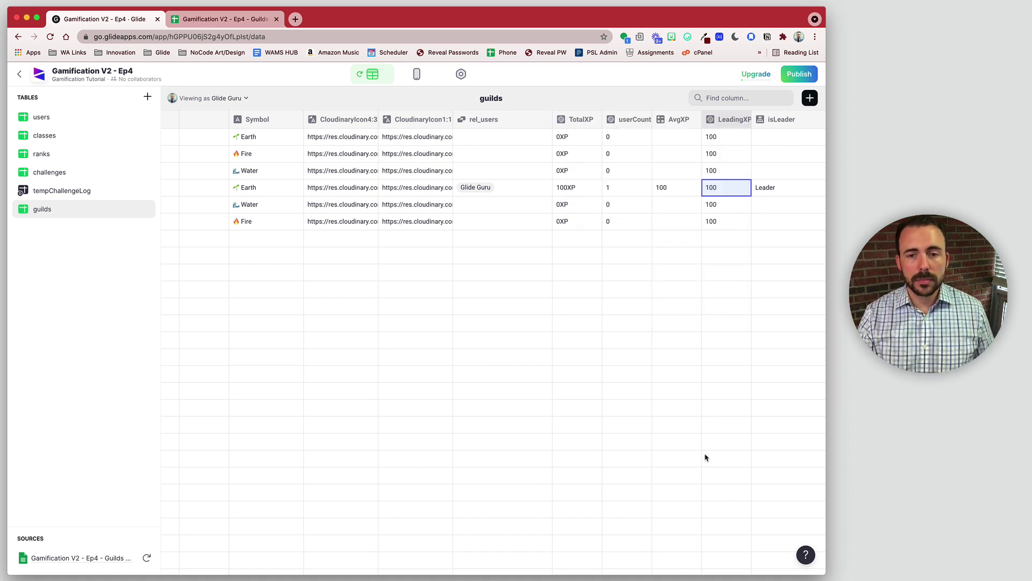
left_click(765, 190)
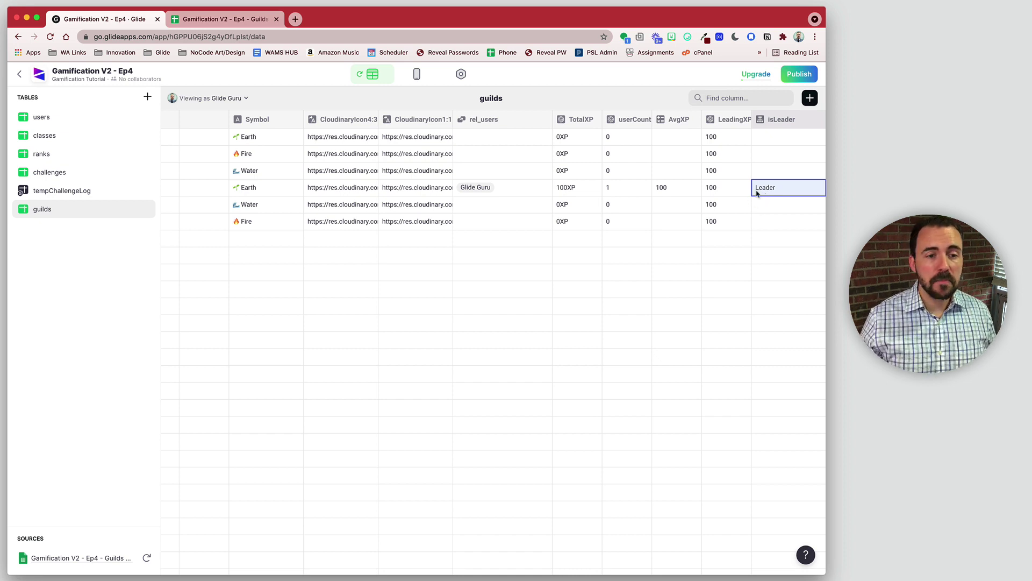
- Set the Details field of the tiles inline list on the Guilds screen to AvgXP
left_click(417, 74)
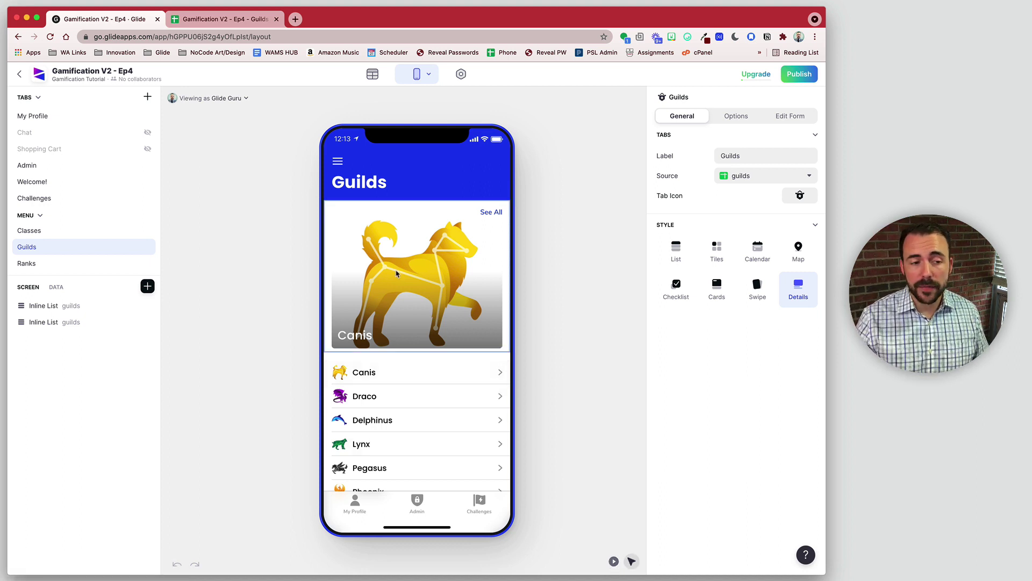
left_click(404, 277)
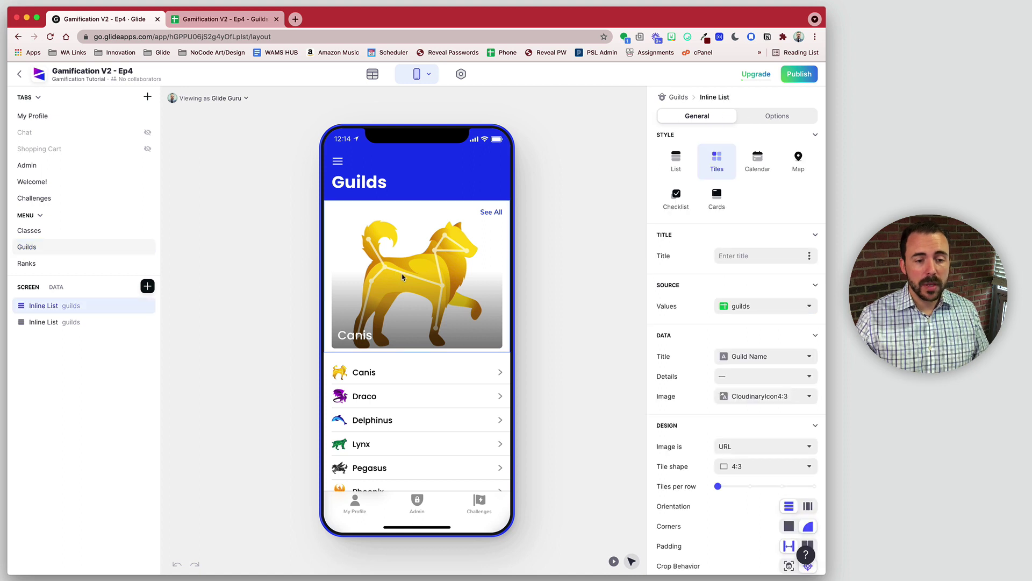
left_click(758, 381)
scroll(765, 457, "down", 3)
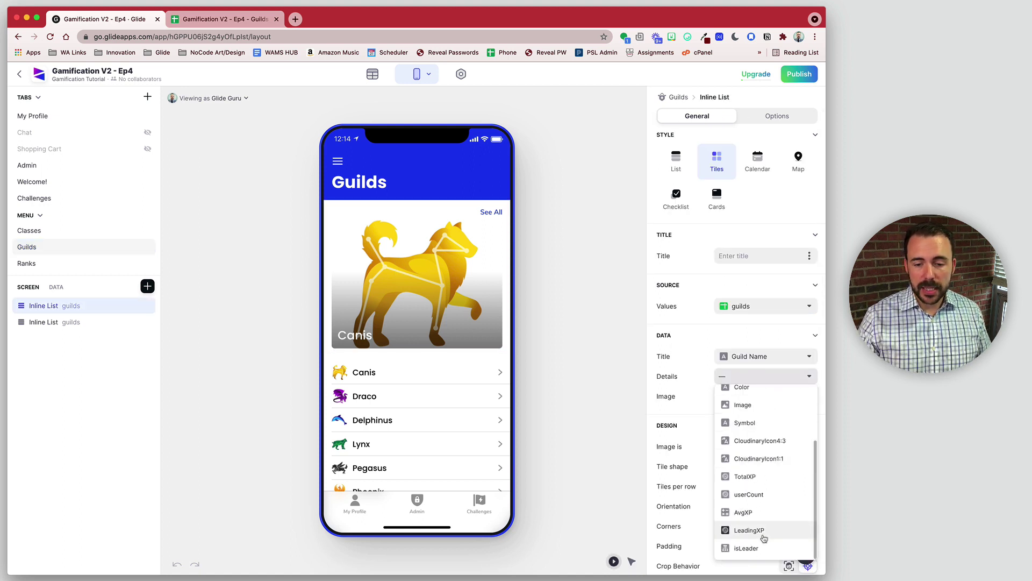
left_click(743, 512)
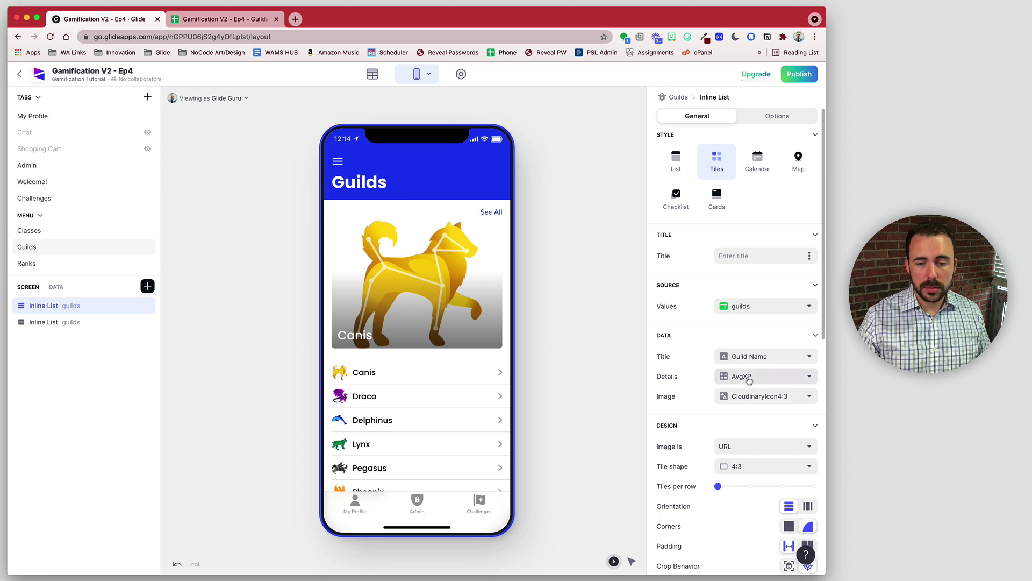
- Set the Details field of the second Guilds inline list, the one in List style, to AvgXP
left_click(80, 322)
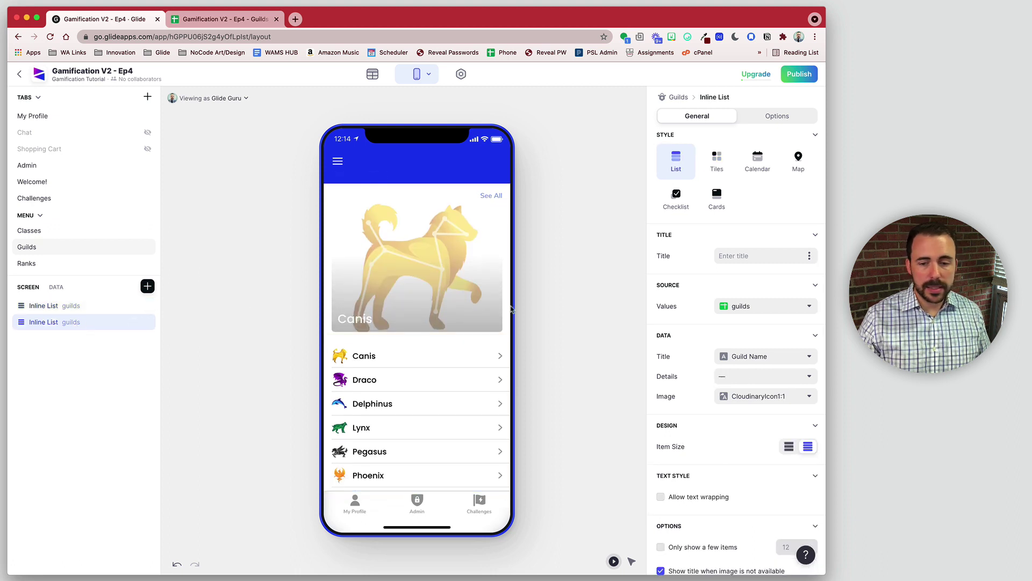
left_click(776, 376)
scroll(779, 473, "down", 3)
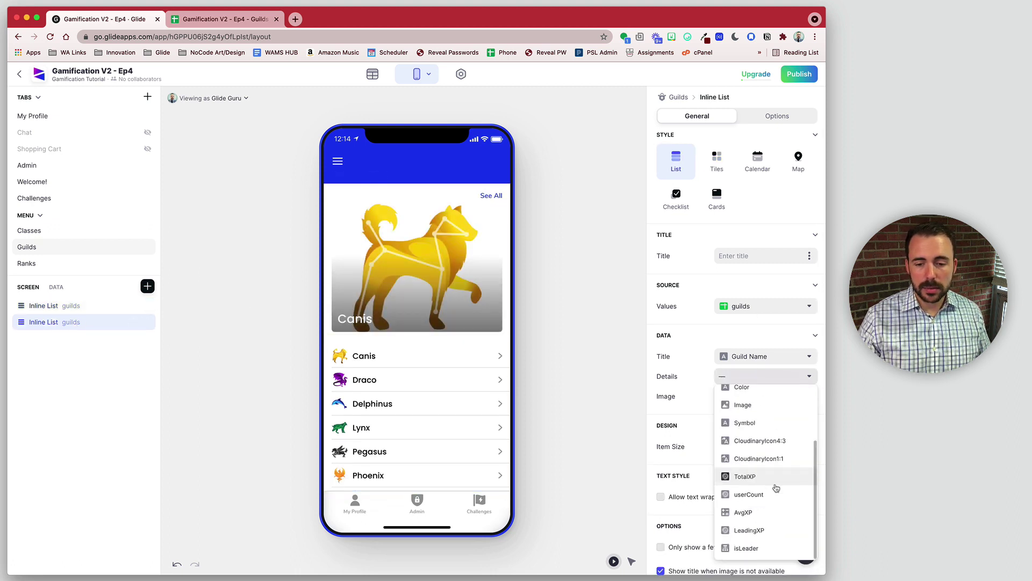
left_click(763, 512)
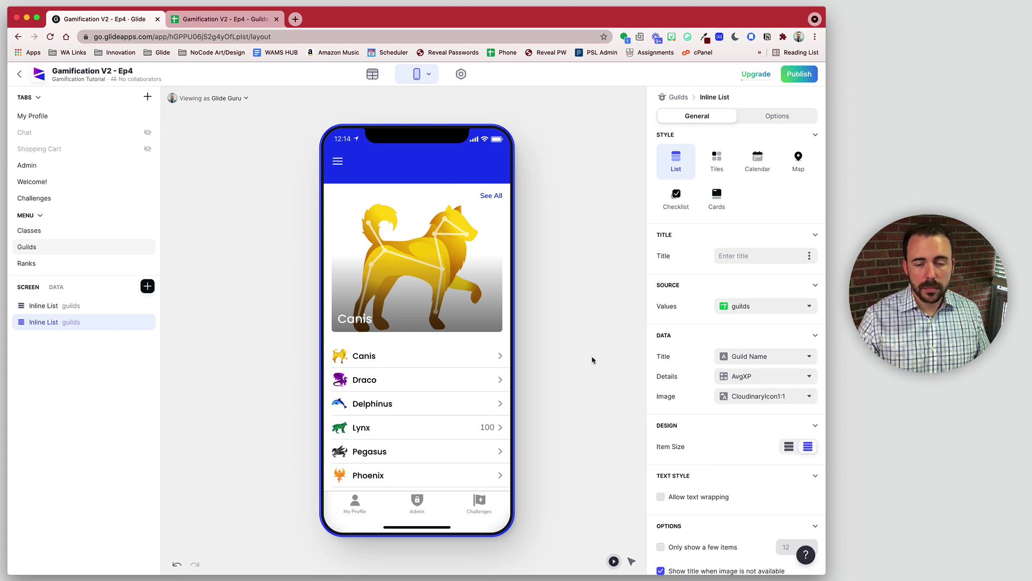
- Edit the AvgXP column in the guilds table to use XP with a leading space as its units, and save it
left_click(372, 73)
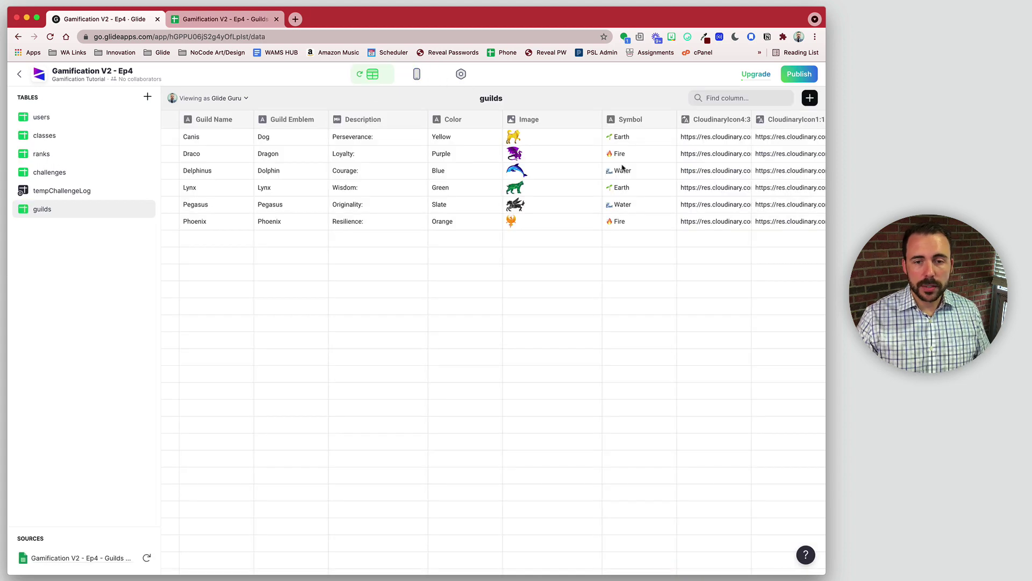
scroll(622, 168, "right", 7)
left_click(693, 119)
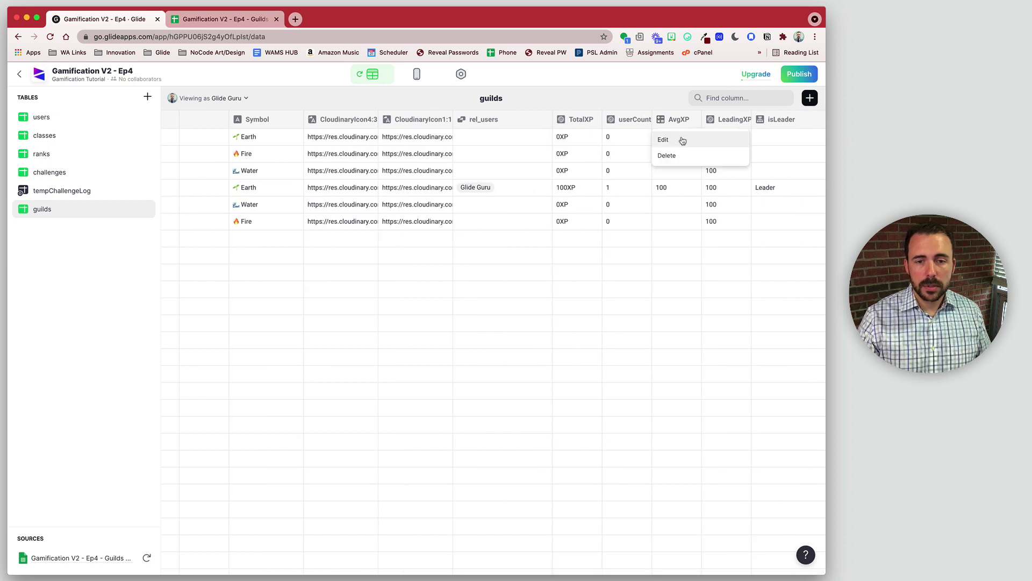
left_click(682, 141)
left_click(578, 359)
type("XP")
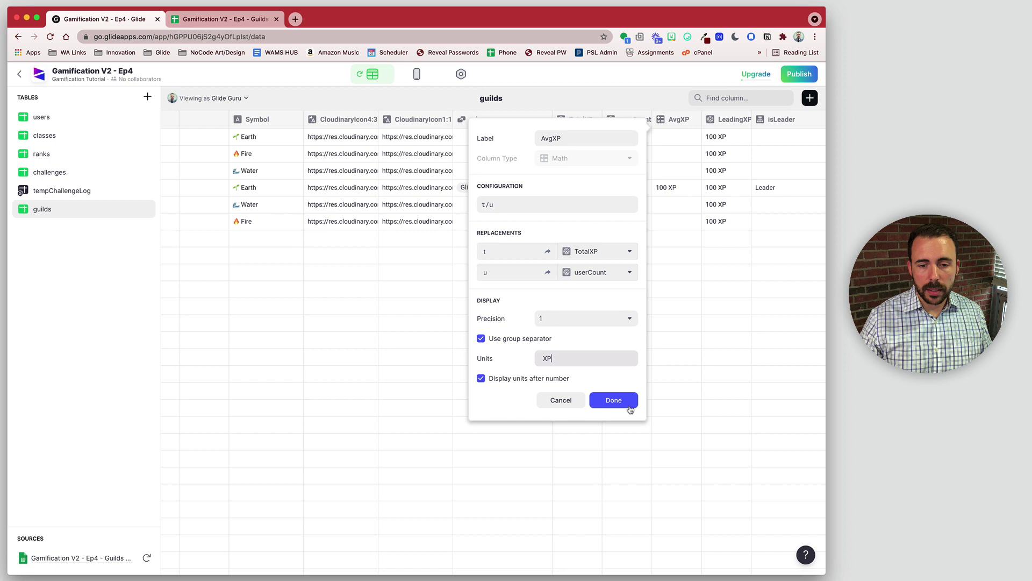
left_click(629, 407)
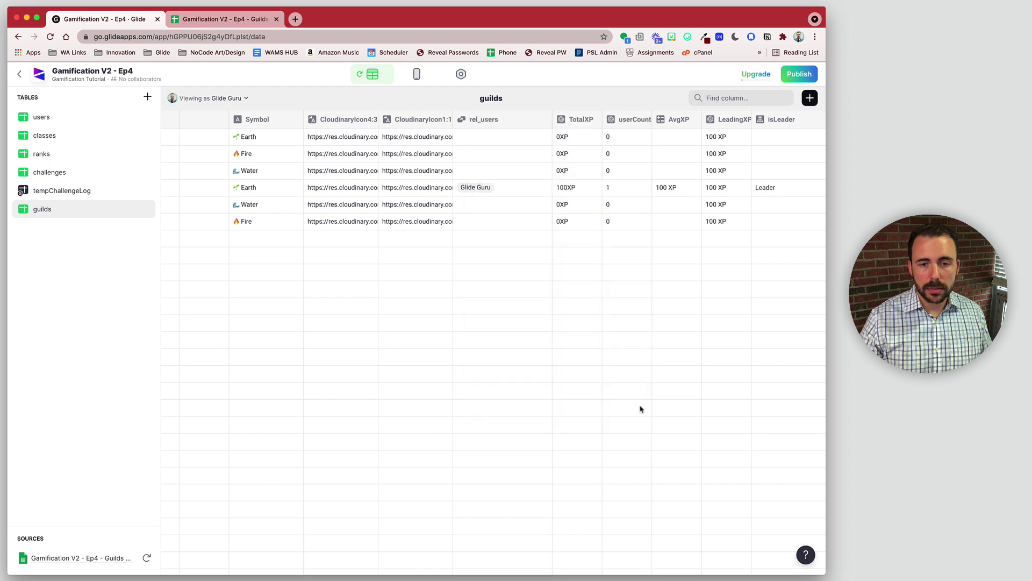
- Filter the tiles inline list on the Guilds screen to show only items where isLeader is Leader
left_click(417, 74)
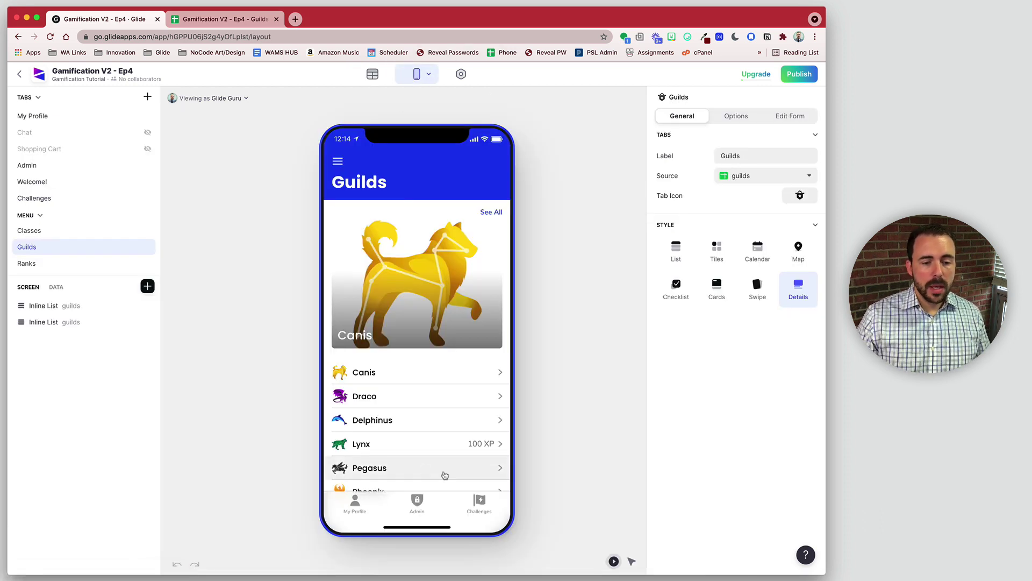
left_click(392, 310)
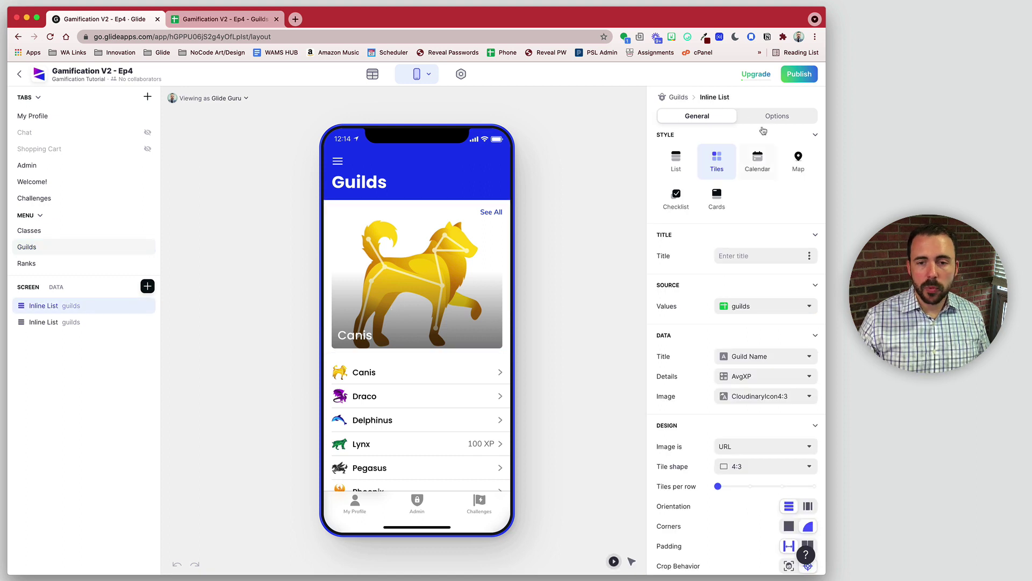
left_click(775, 115)
left_click(685, 270)
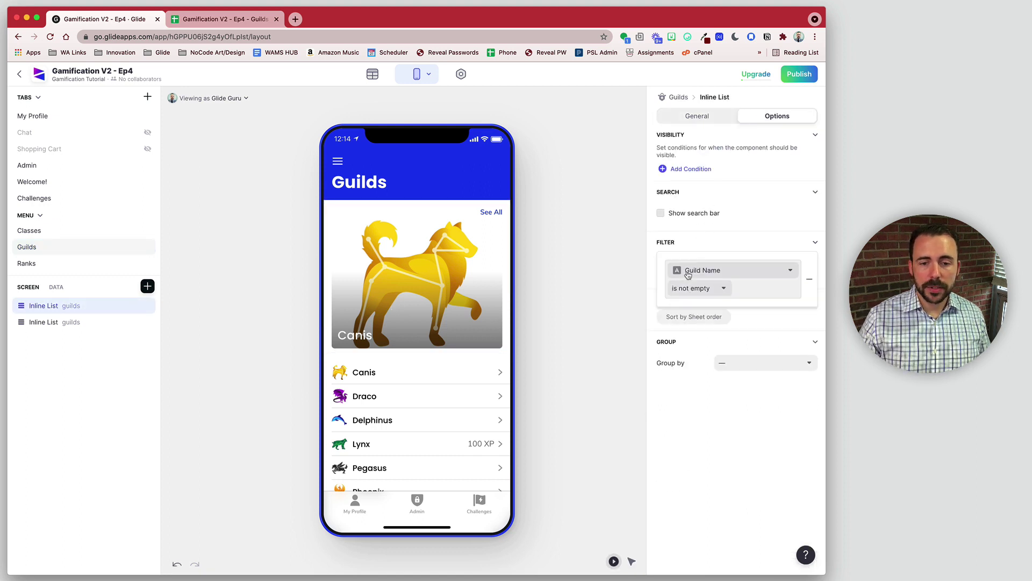
left_click(691, 275)
scroll(710, 473, "down", 1)
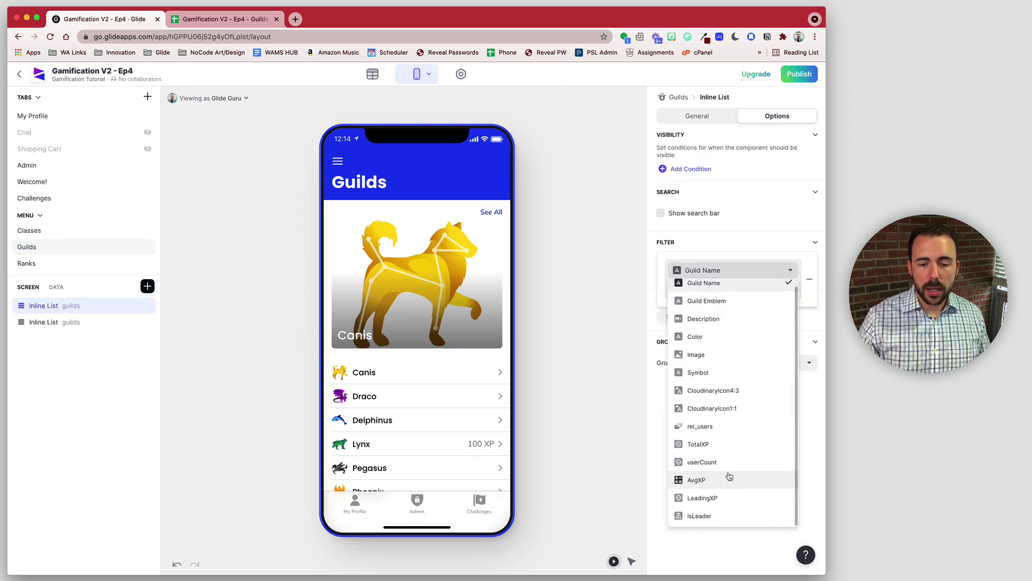
left_click(699, 516)
left_click(711, 290)
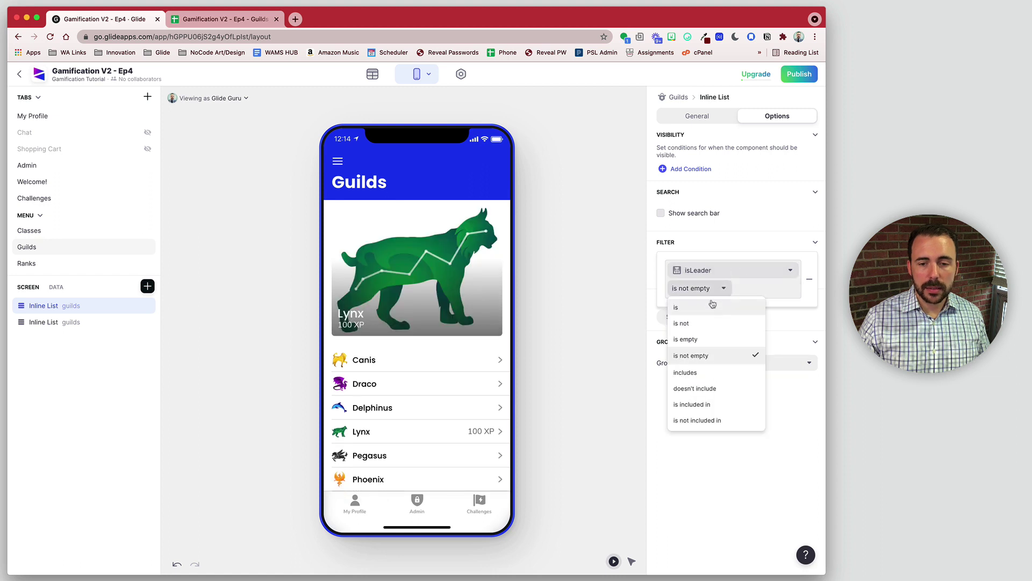
left_click(712, 308)
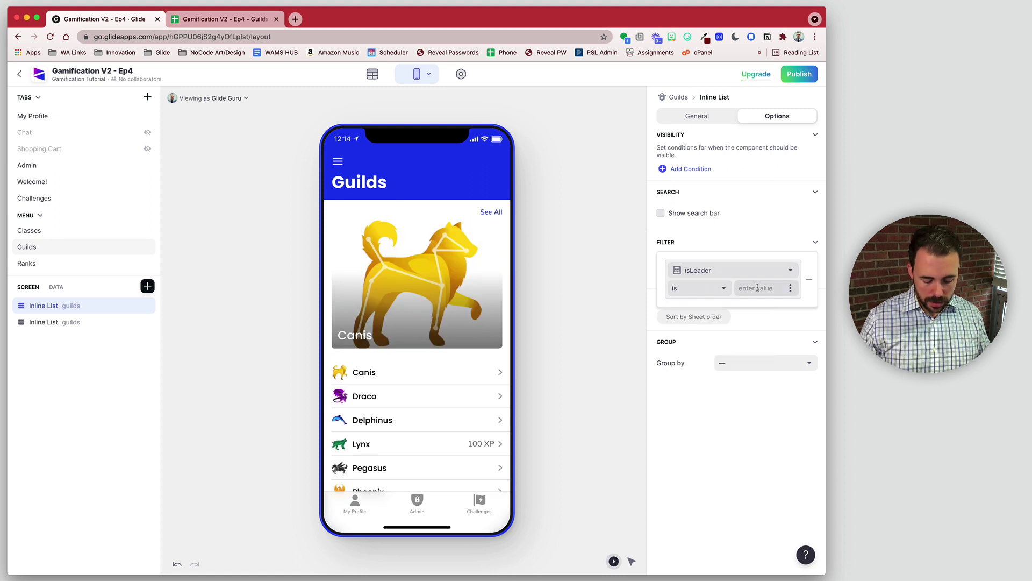
type("LEade")
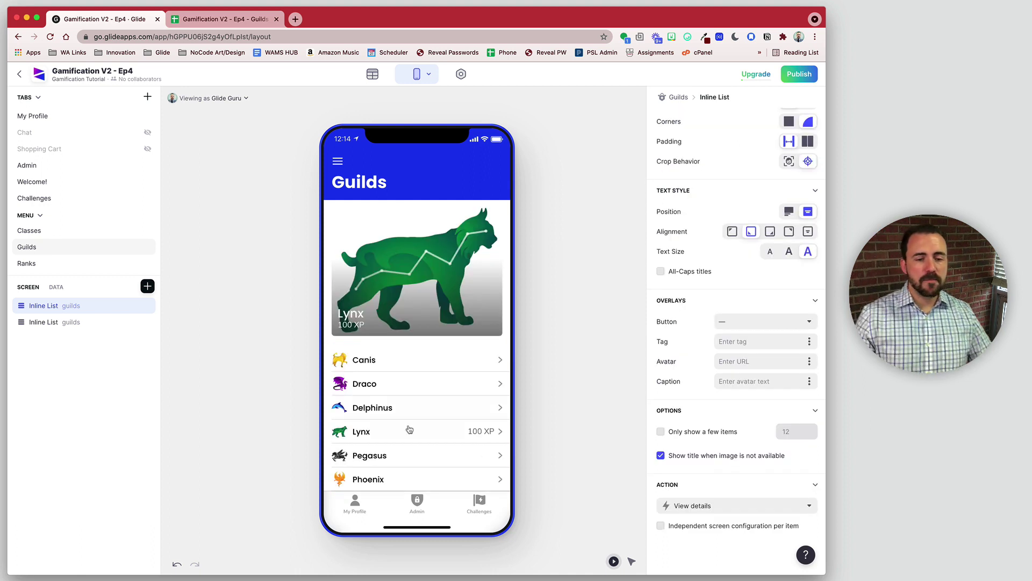
- Filter the second Guilds inline list to show only items where isLeader is empty
left_click(482, 385)
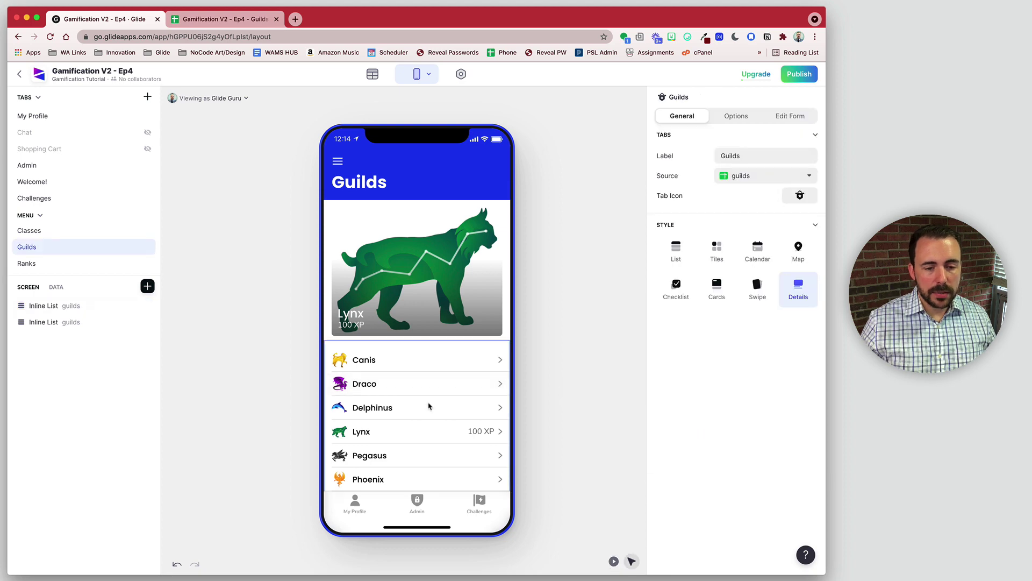
left_click(789, 116)
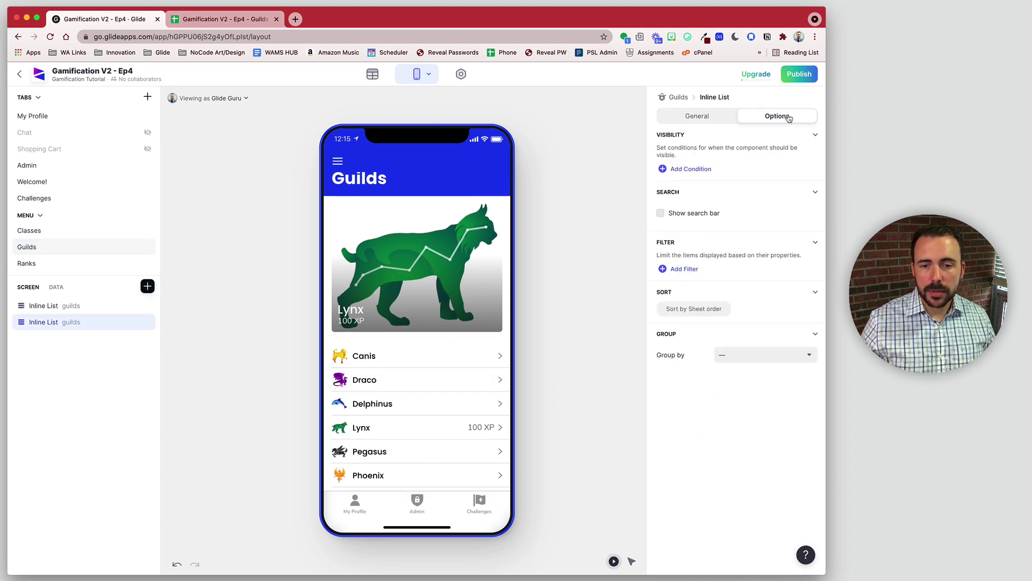
left_click(693, 271)
left_click(716, 270)
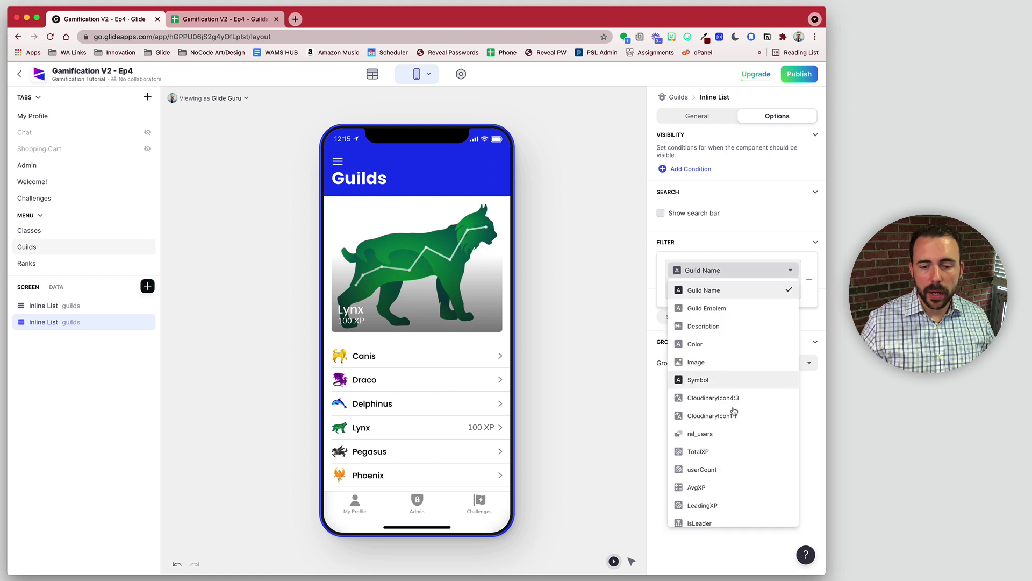
left_click(734, 518)
left_click(699, 289)
left_click(697, 339)
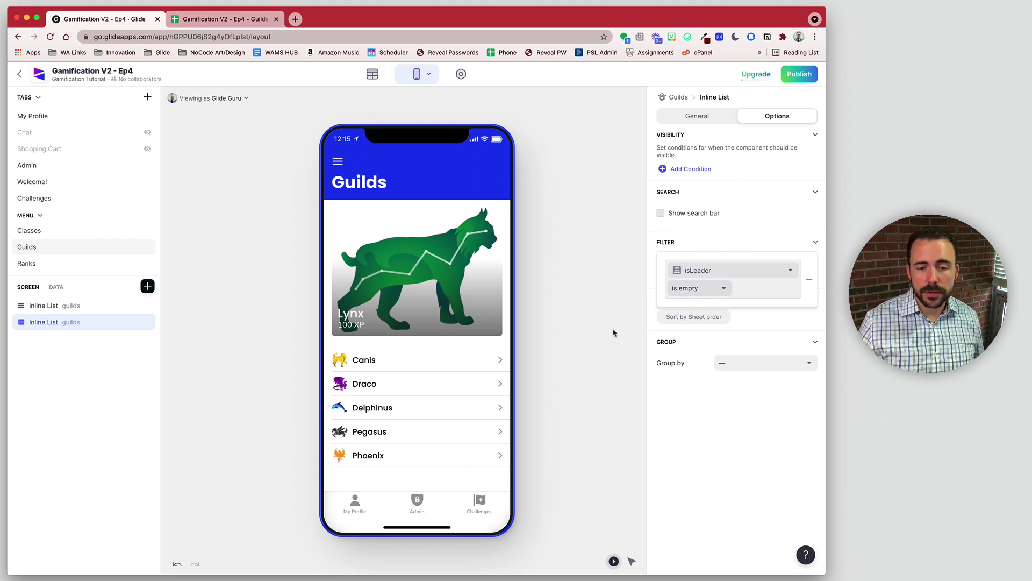
left_click(601, 363)
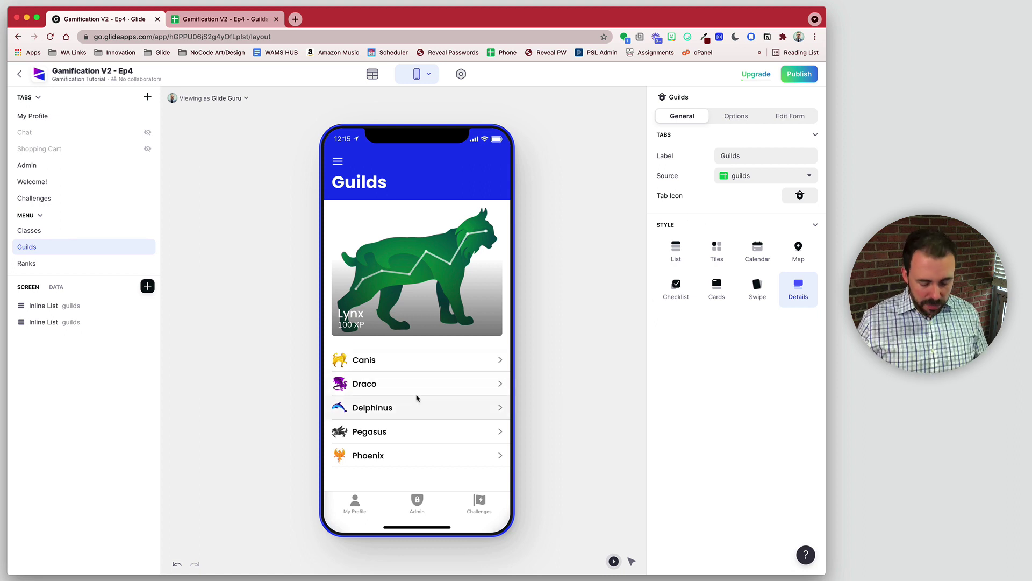
- Sort the second Guilds inline list by AvgXP from Z to A
left_click(412, 412)
left_click(757, 117)
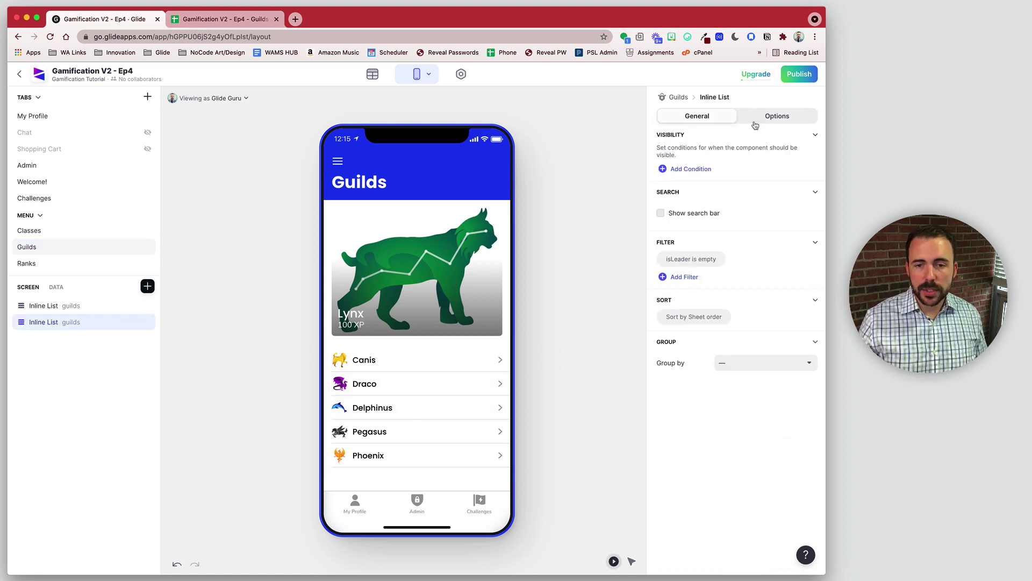
left_click(699, 315)
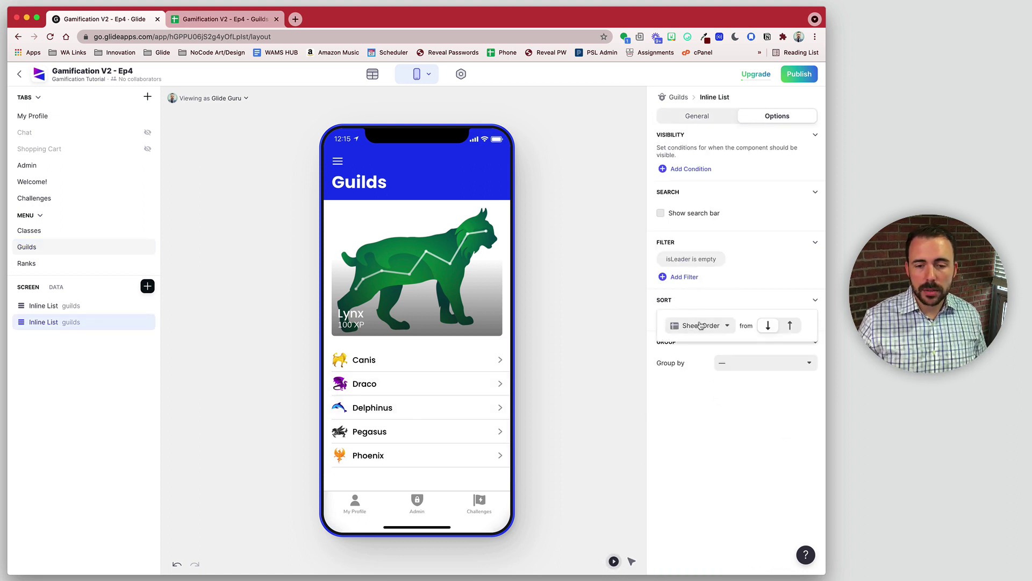
left_click(700, 326)
scroll(731, 501, "down", 2)
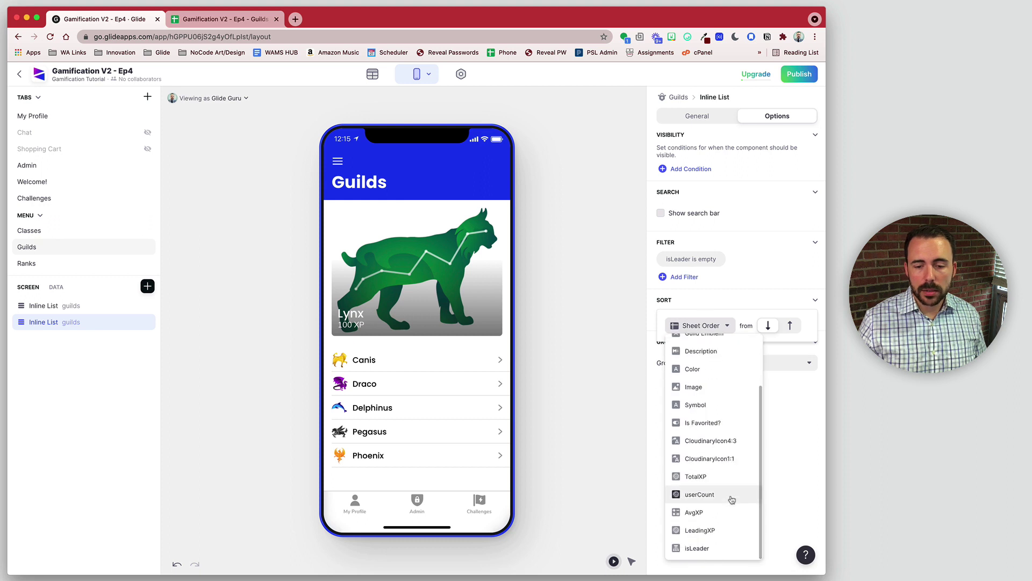
left_click(709, 518)
left_click(789, 326)
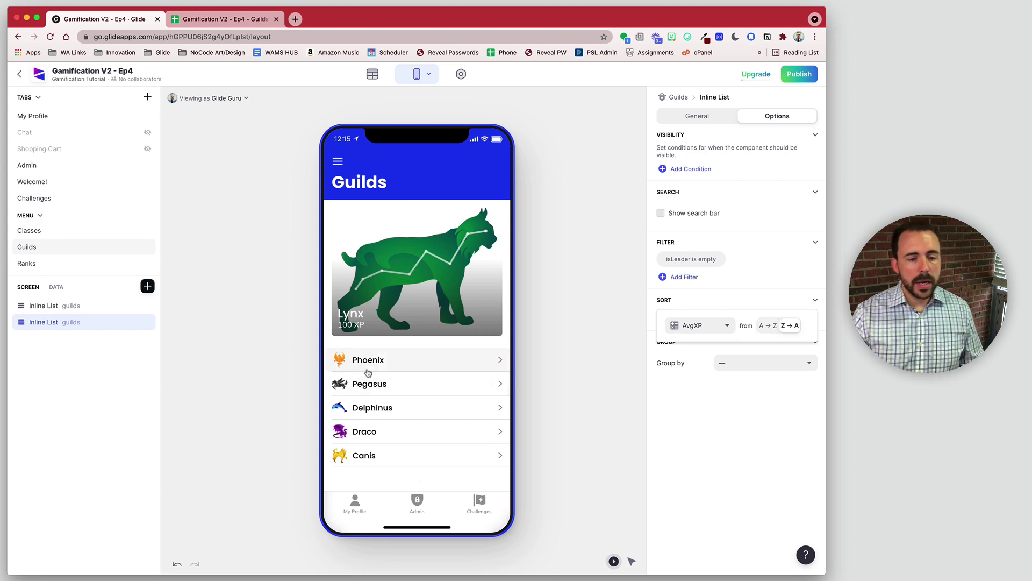
- Switch to Google Sheets and copy the users row into rows 3–6 as Player 1 to Player 4, with guilds Phoenix, Delfinis, Canis and Pegasus
left_click(214, 20)
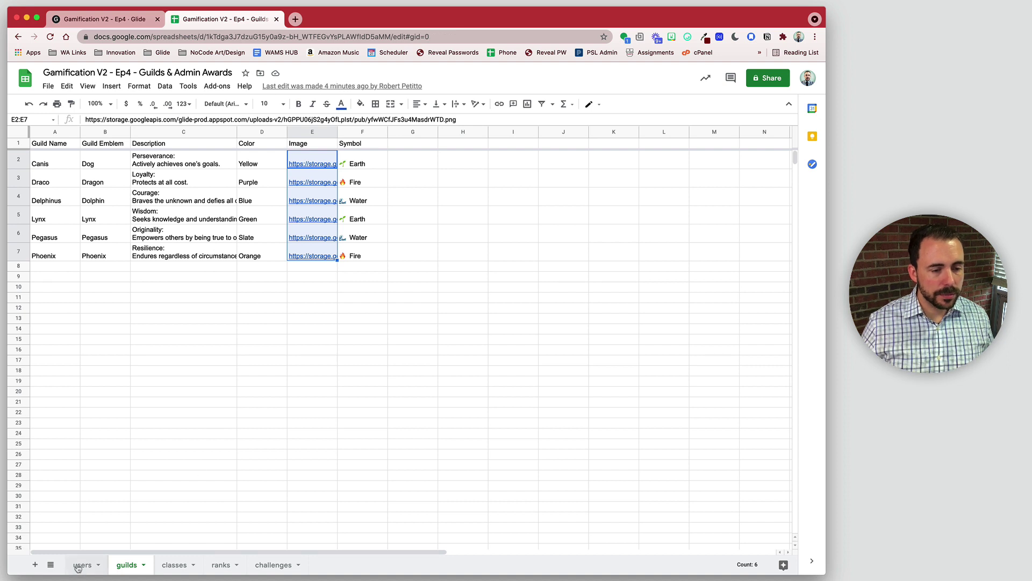
left_click(81, 564)
left_click_drag(82, 157, 494, 156)
key("cmd+c")
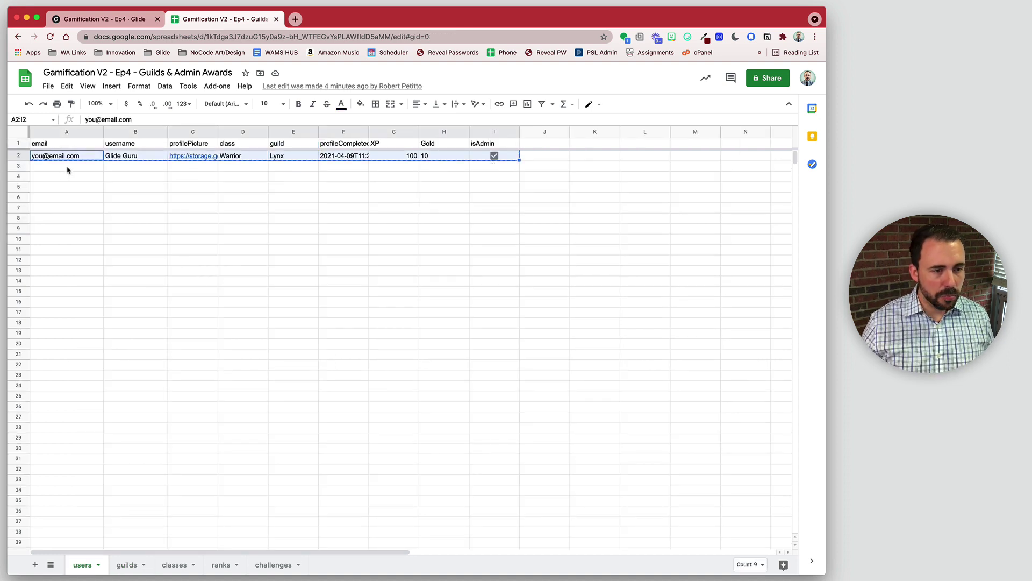
left_click(67, 168)
key("super+v")
left_click(62, 177)
key("super+v")
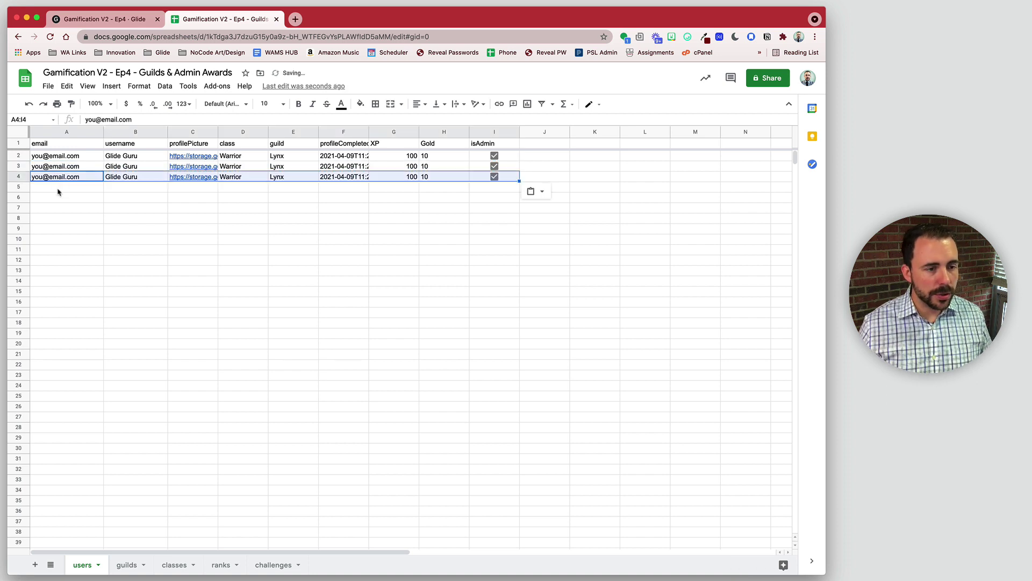
left_click(58, 189)
key("super+v")
left_click(55, 199)
key("super+v")
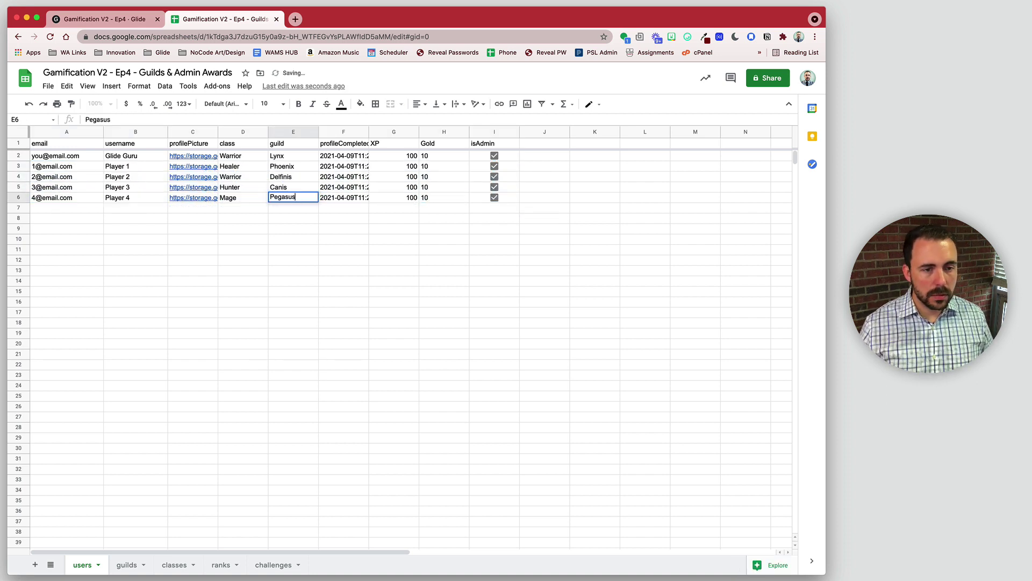
left_click(290, 239)
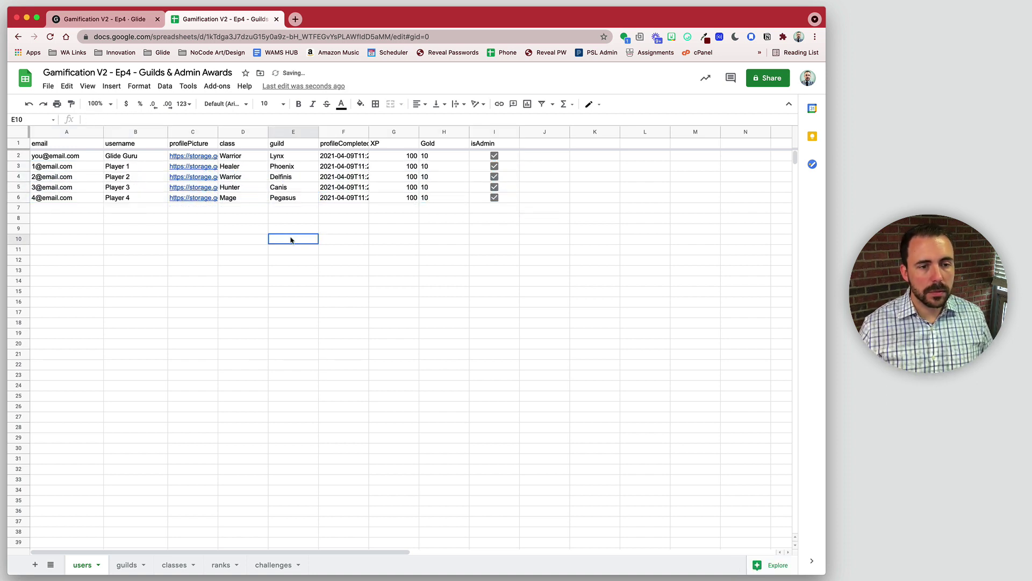
- Replace Player 4's guild in the users sheet with Phoenix, copied from Player 1's row
left_click(406, 167)
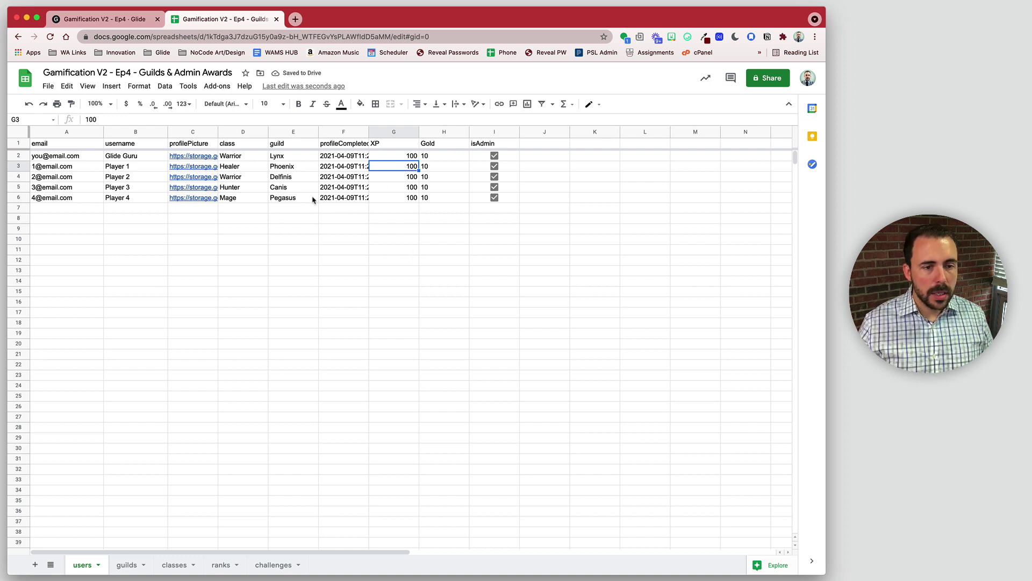
left_click(293, 197)
key("Delete")
type("5")
left_click(290, 168)
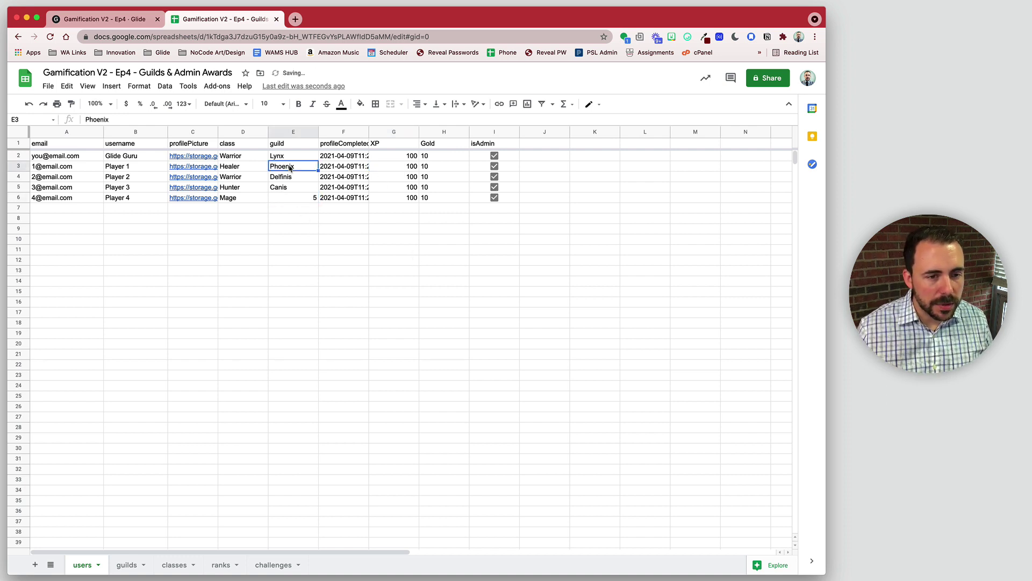
left_click(293, 201)
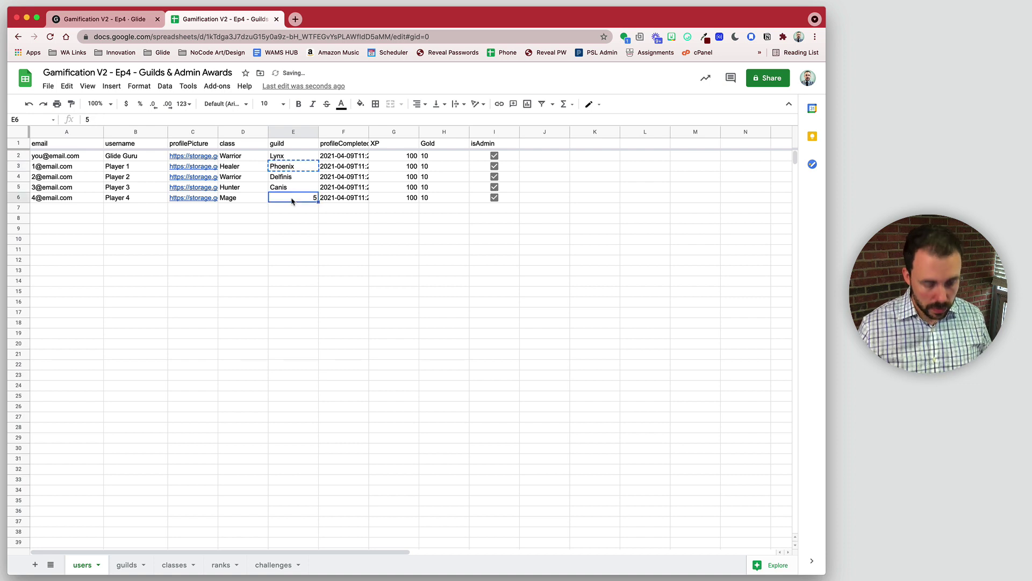
key("super+v")
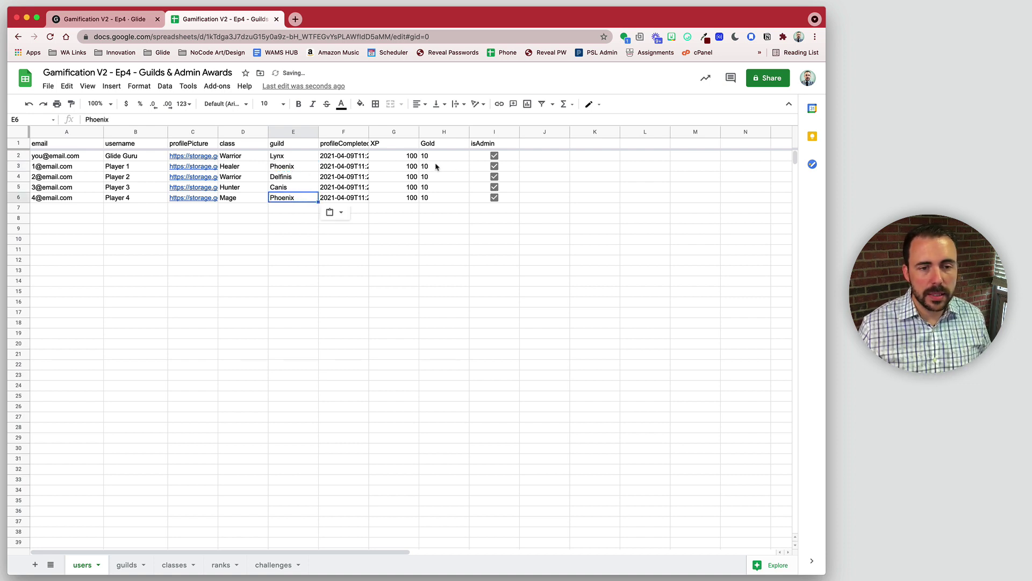
- Set the XP of Players 1 to 4 in the users sheet to 30, 50, 70 and 150
left_click(434, 168)
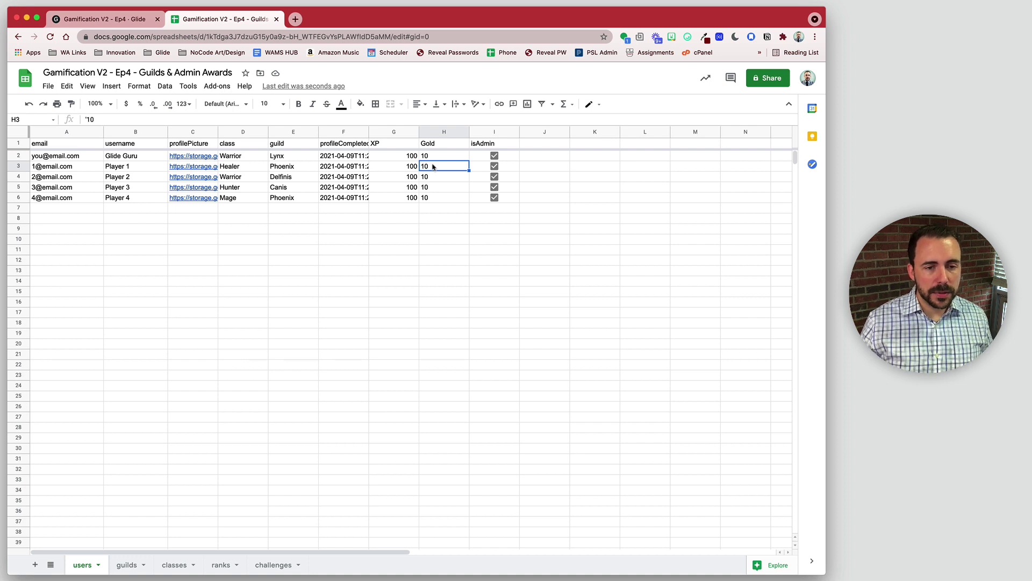
left_click(410, 168)
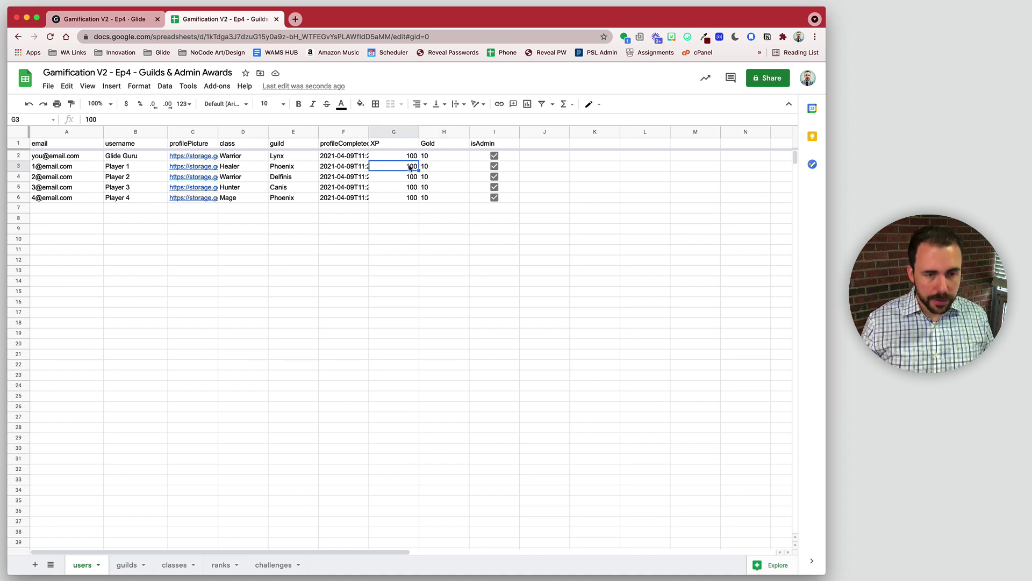
type("30")
key("Return")
type("50")
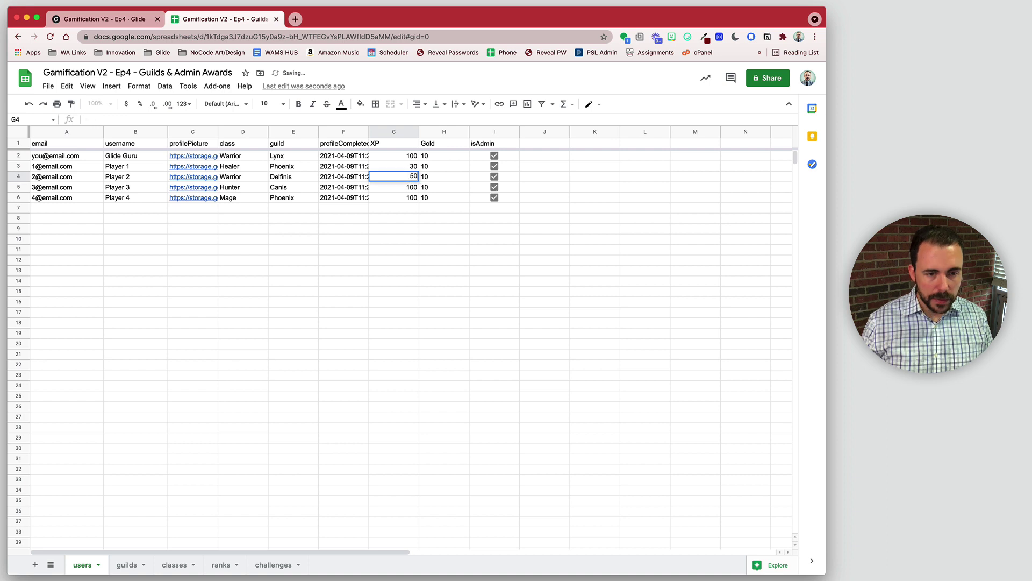
key("Return")
type("70")
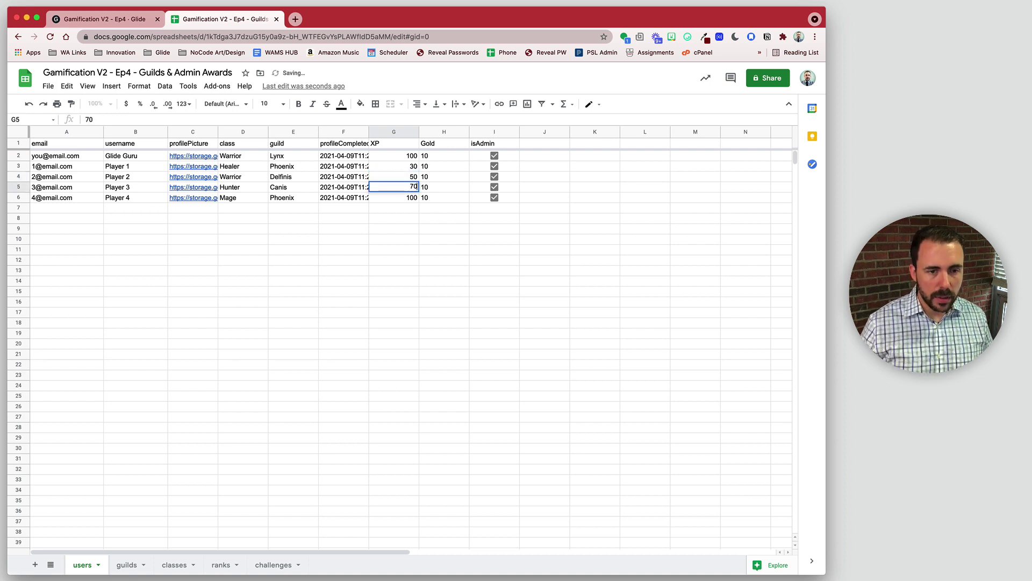
key("Return")
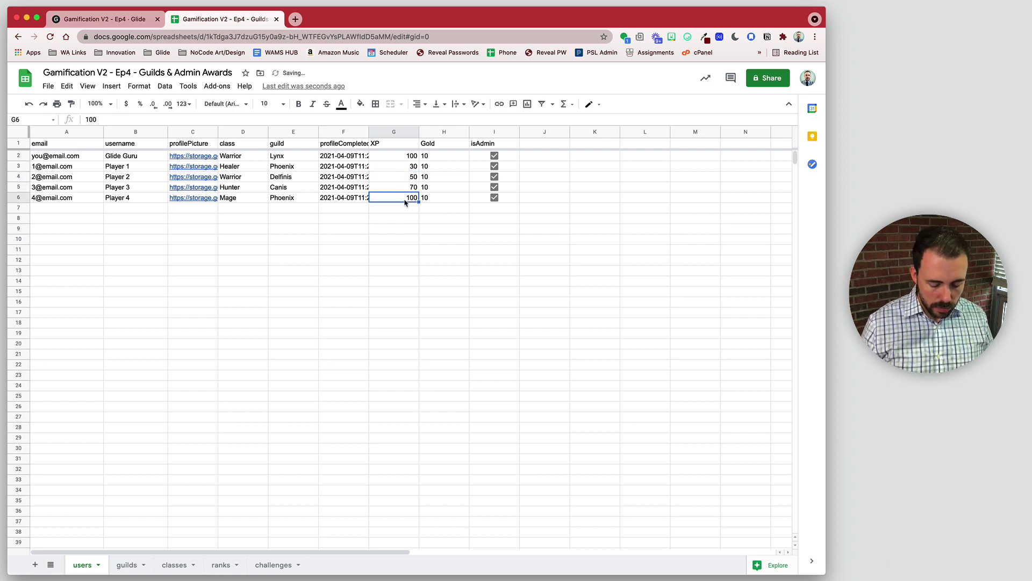
type("1")
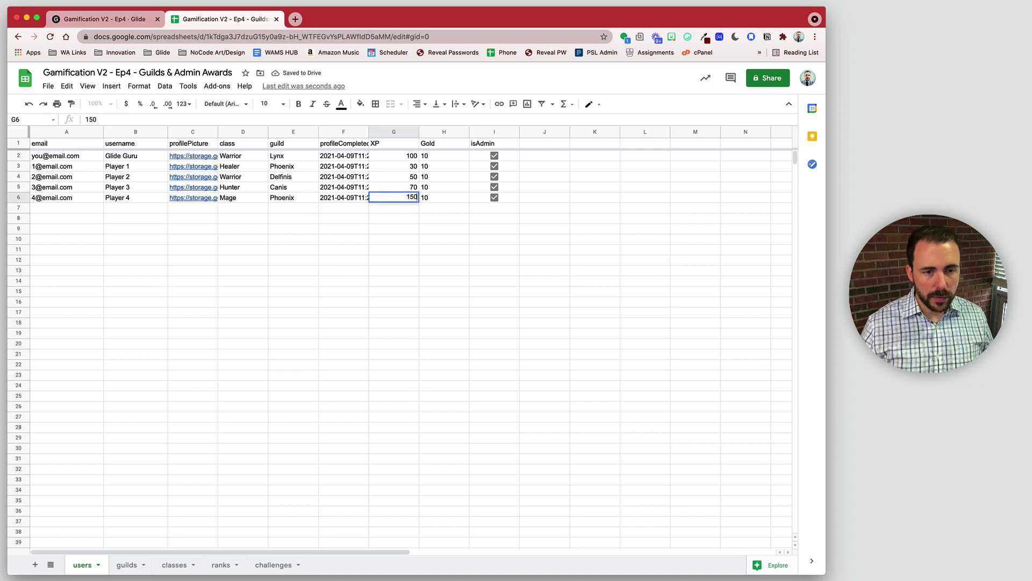
left_click(408, 271)
- Switch back to Glide, place Guilds among the tabs just before Challenges, and move Admin into the menu
left_click(103, 19)
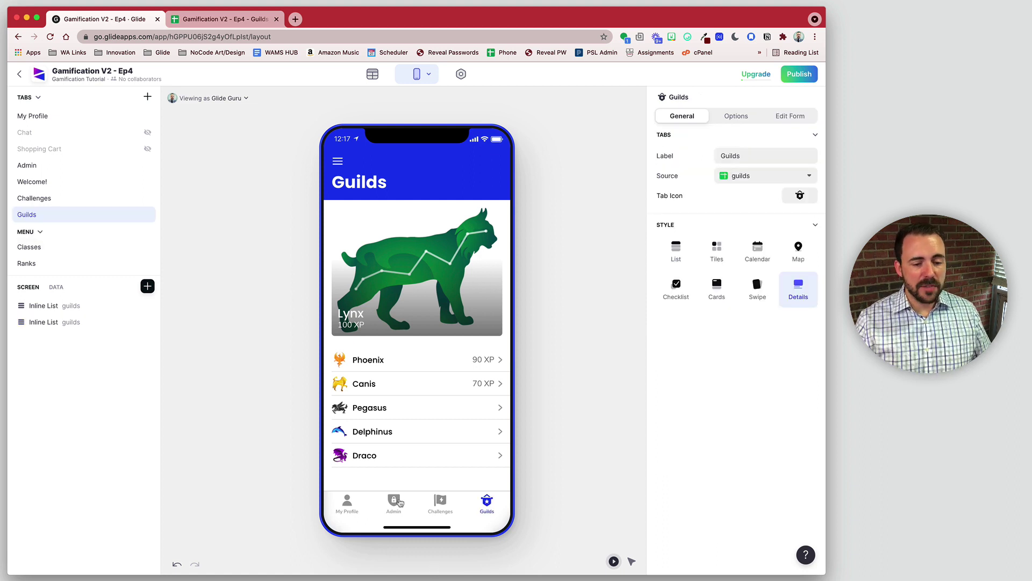
left_click_drag(70, 165, 41, 182)
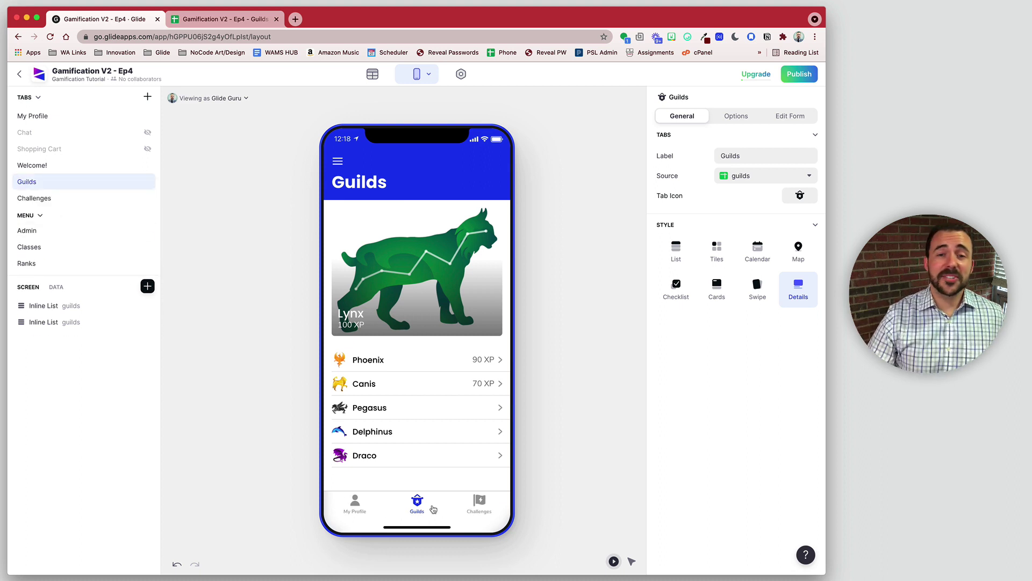
- Review the My Profile, Guilds and Challenges tabs in the app preview
left_click(363, 504)
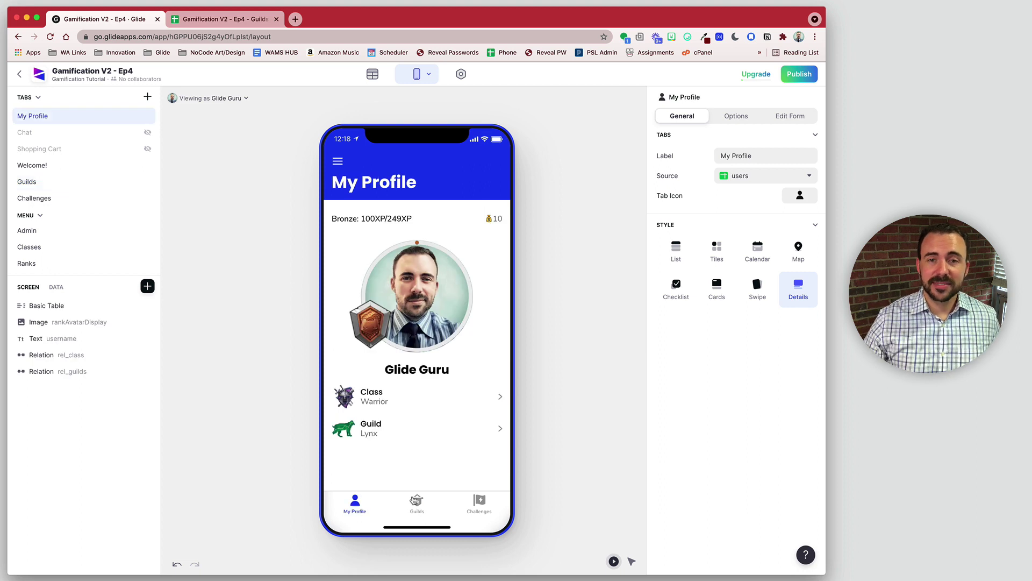
left_click(414, 500)
left_click(473, 503)
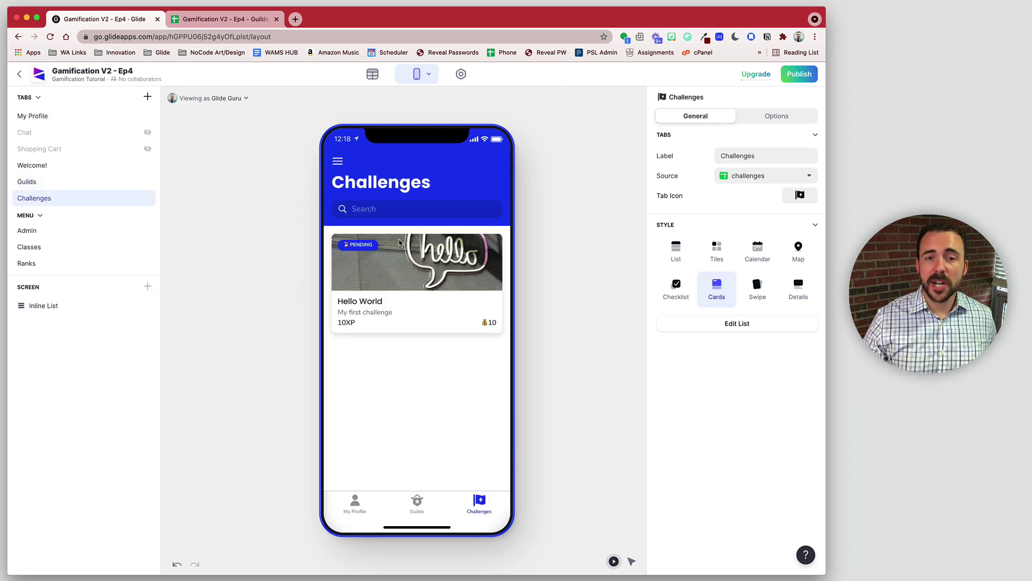